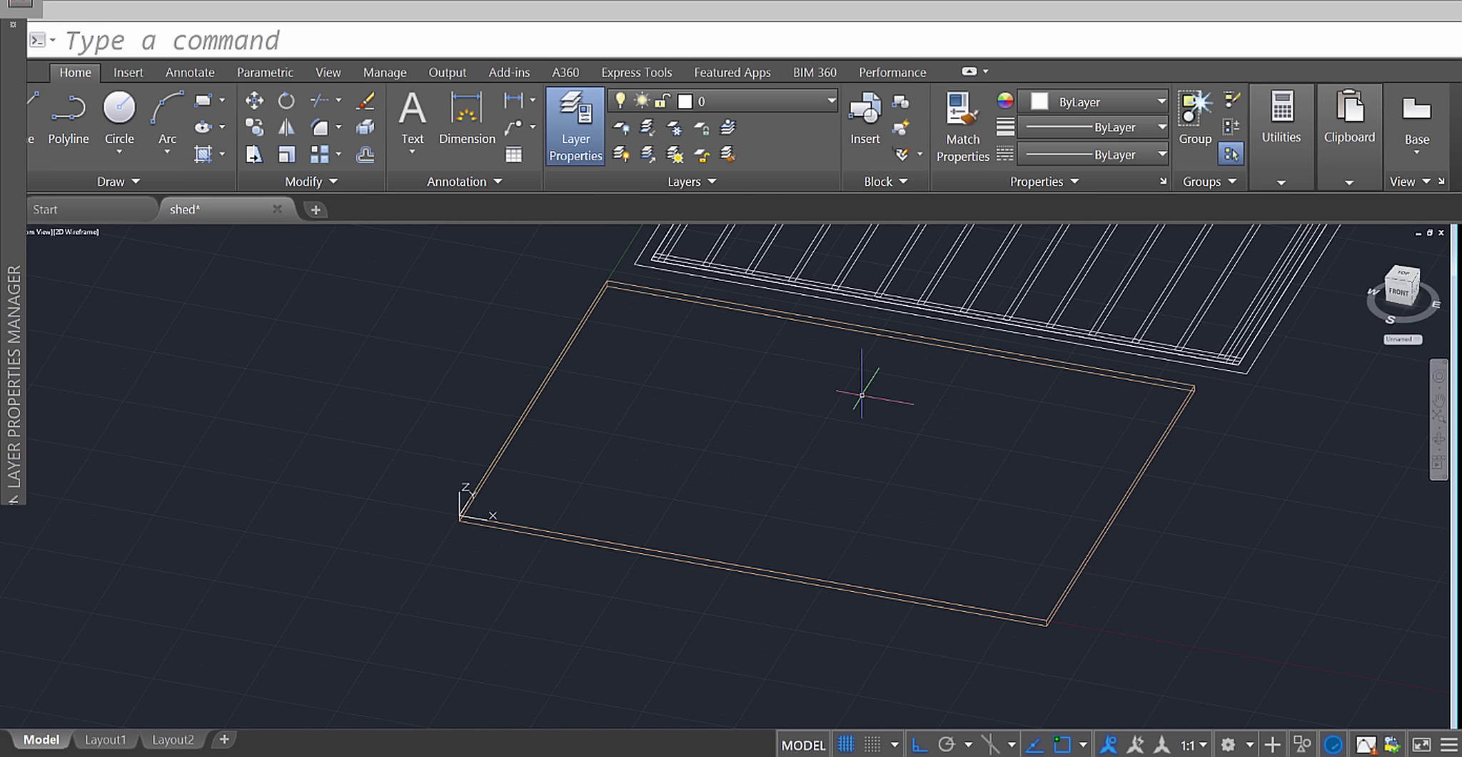
# In top view, draw a rectangle about 0.82 high along the slab's lower edge, spanning its full width from the lower-left corner.
pyautogui.click(1403, 278)
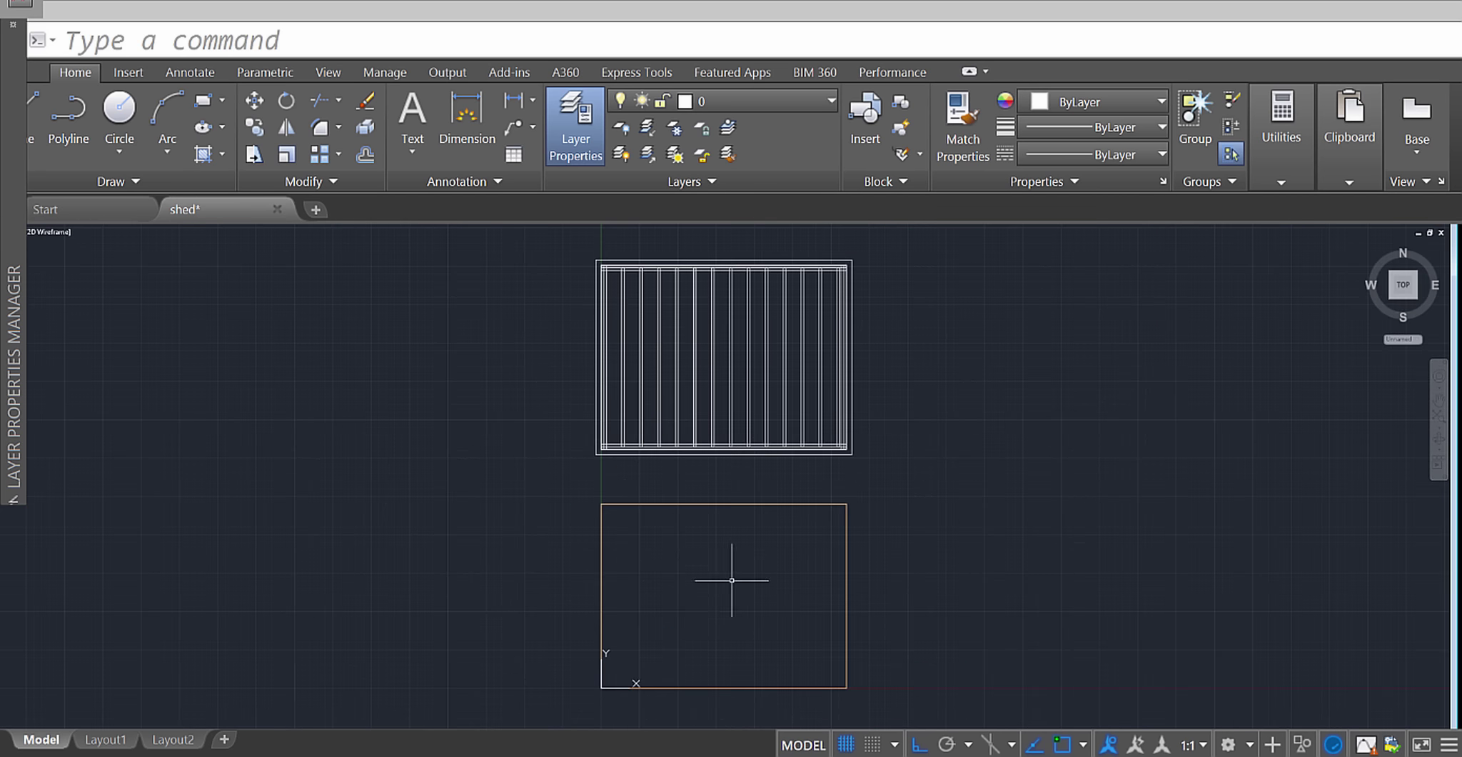
pyautogui.moveTo(737, 579); pyautogui.dragTo(701, 463, button='middle')
pyautogui.scroll(2, 651, 549)
pyautogui.scroll(2, 652, 549)
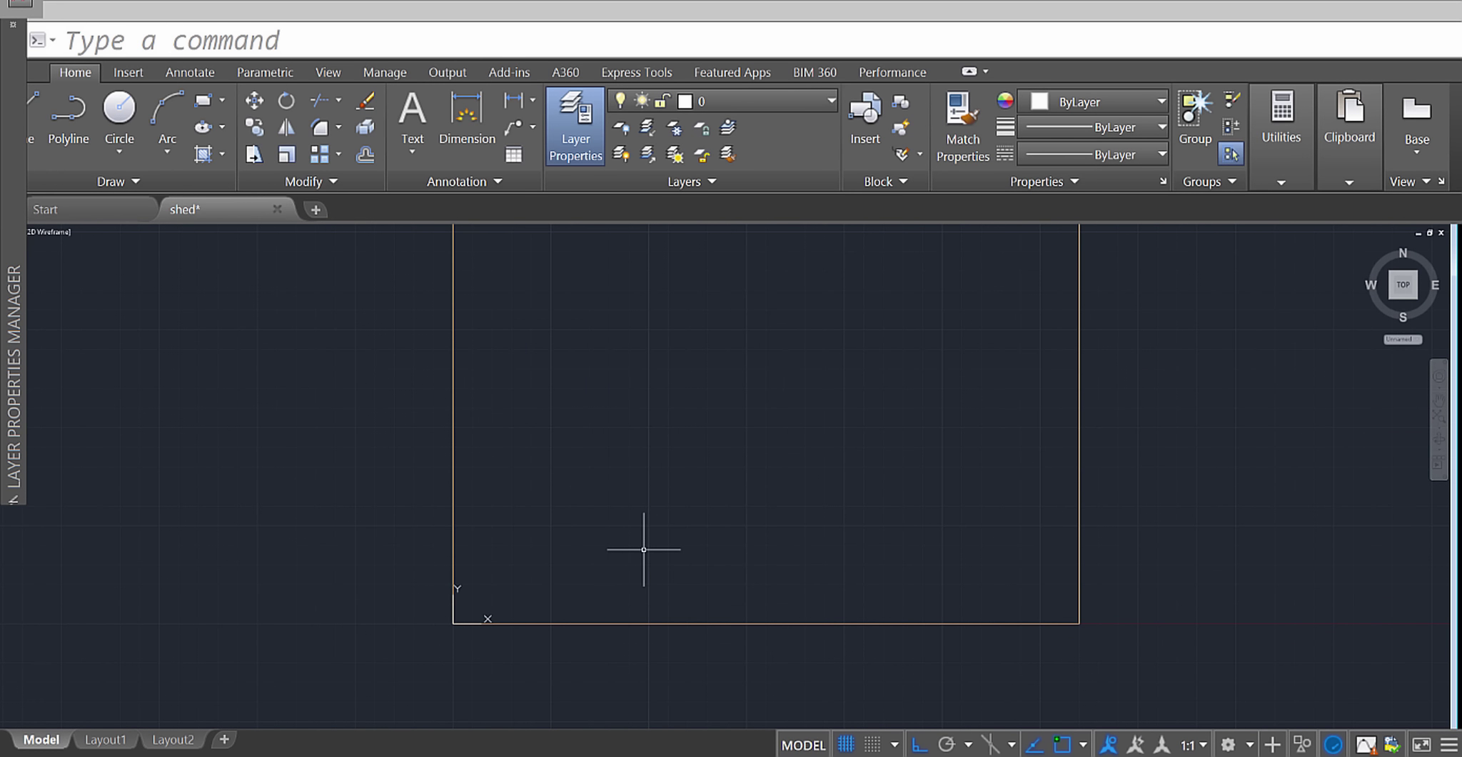
pyautogui.write('REC')
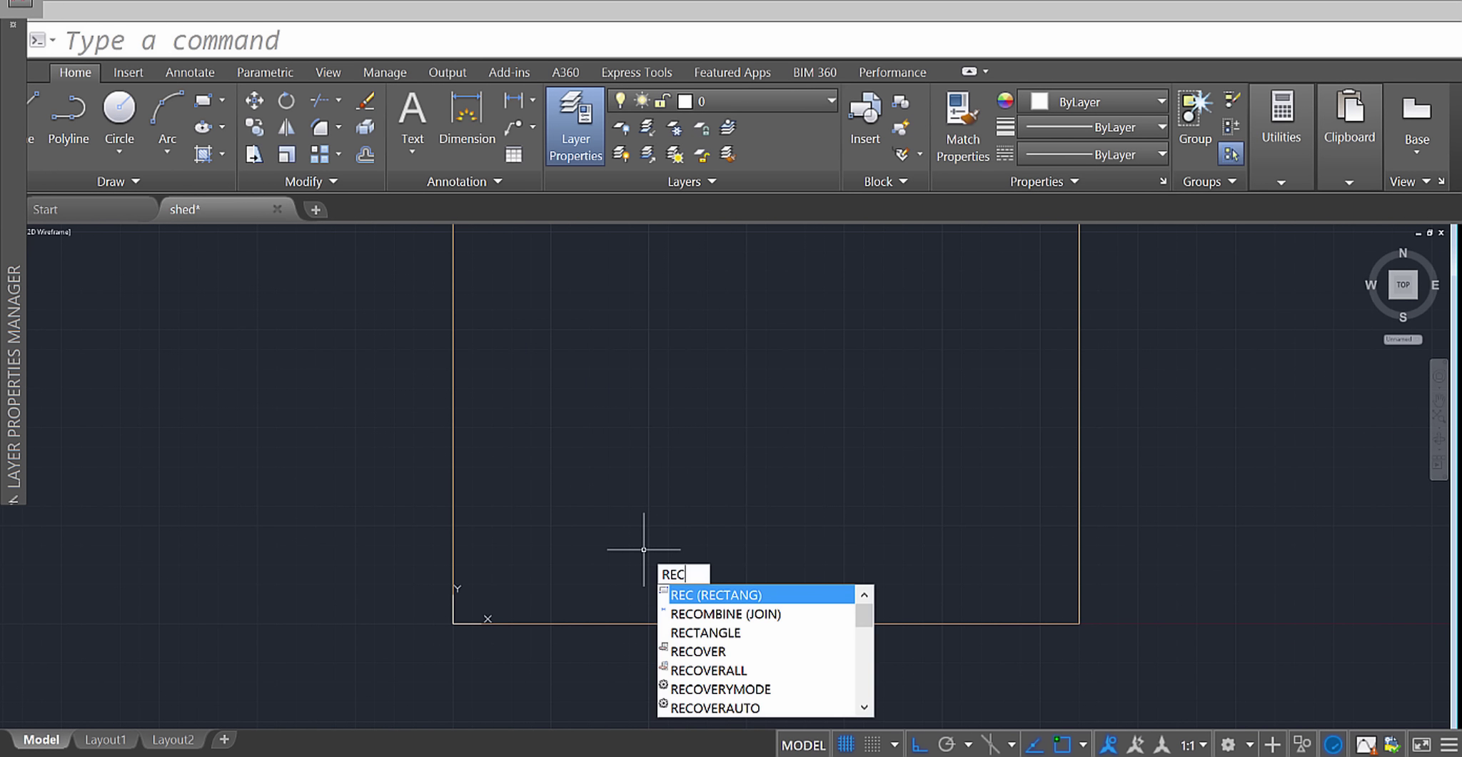
pyautogui.press('Return')
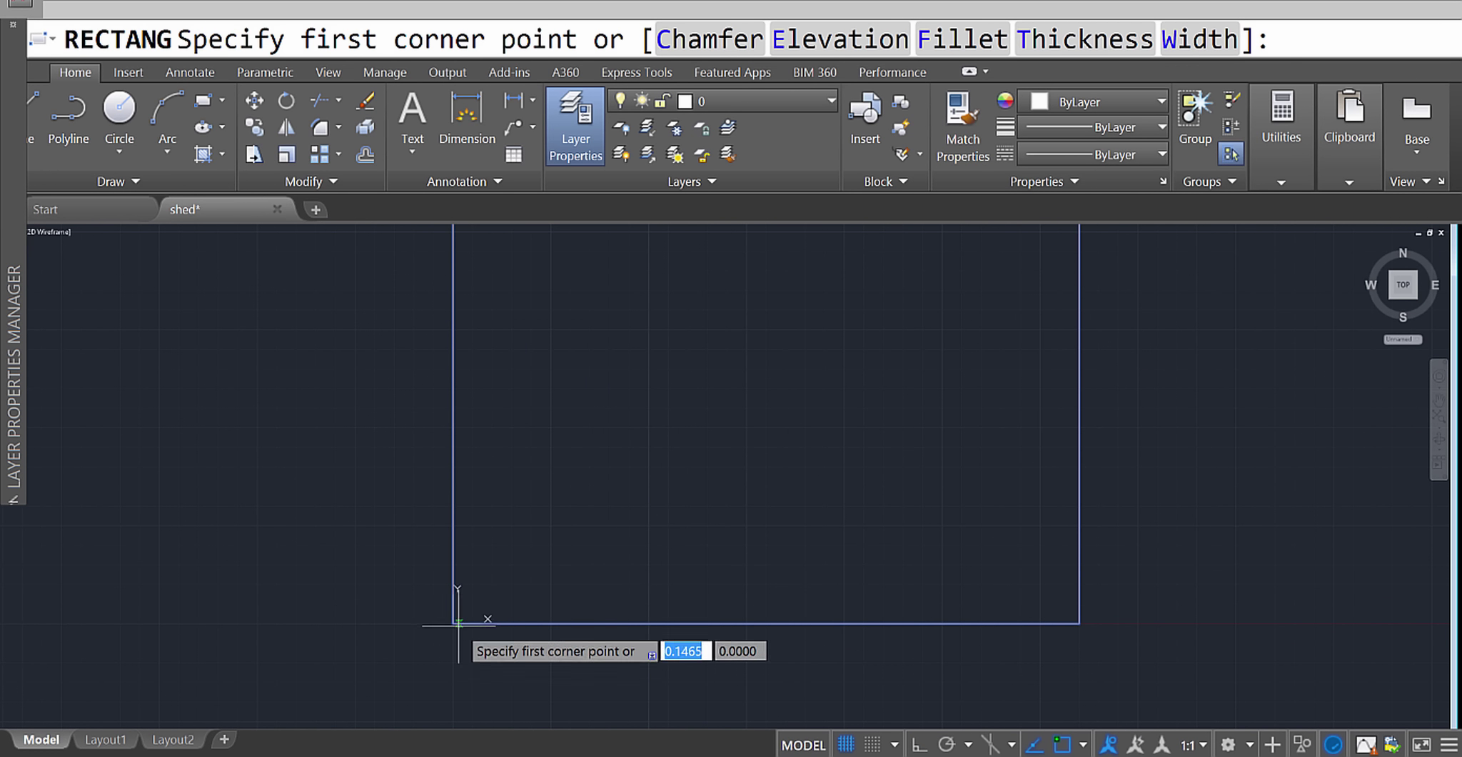
pyautogui.click(455, 622)
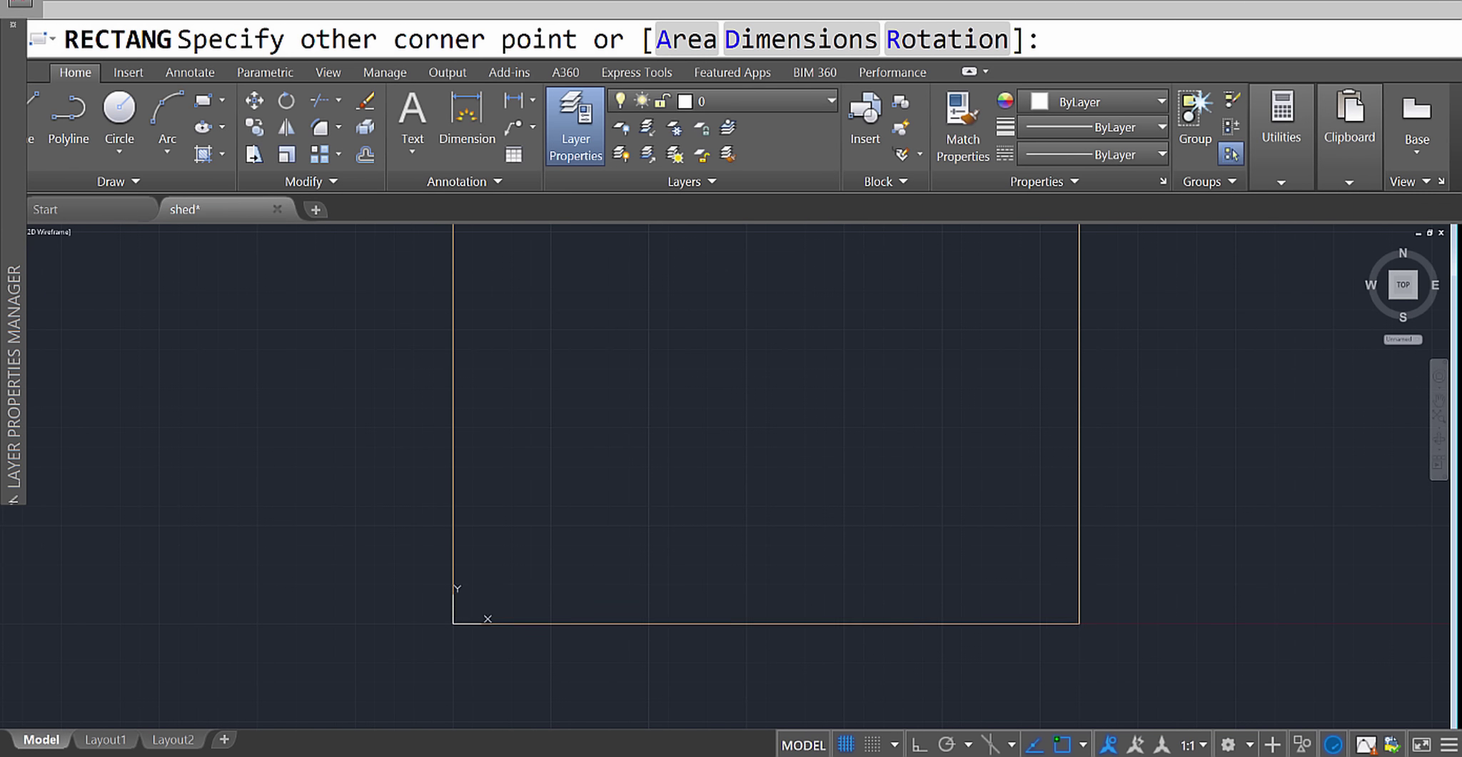
pyautogui.click(1078, 591)
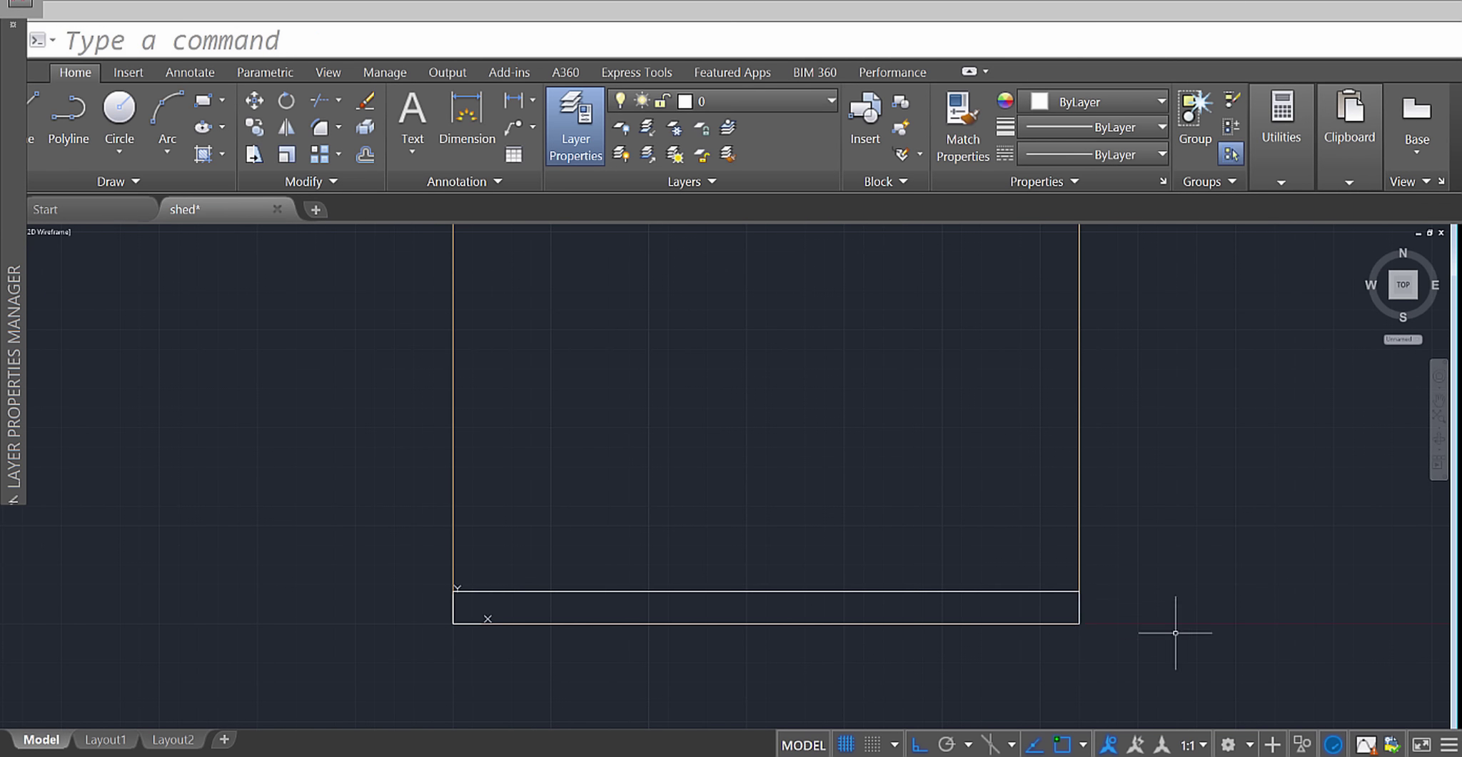
# Stretch both upper corners of the lower wall rectangle to make it 0.34 thick.
pyautogui.click(1047, 591)
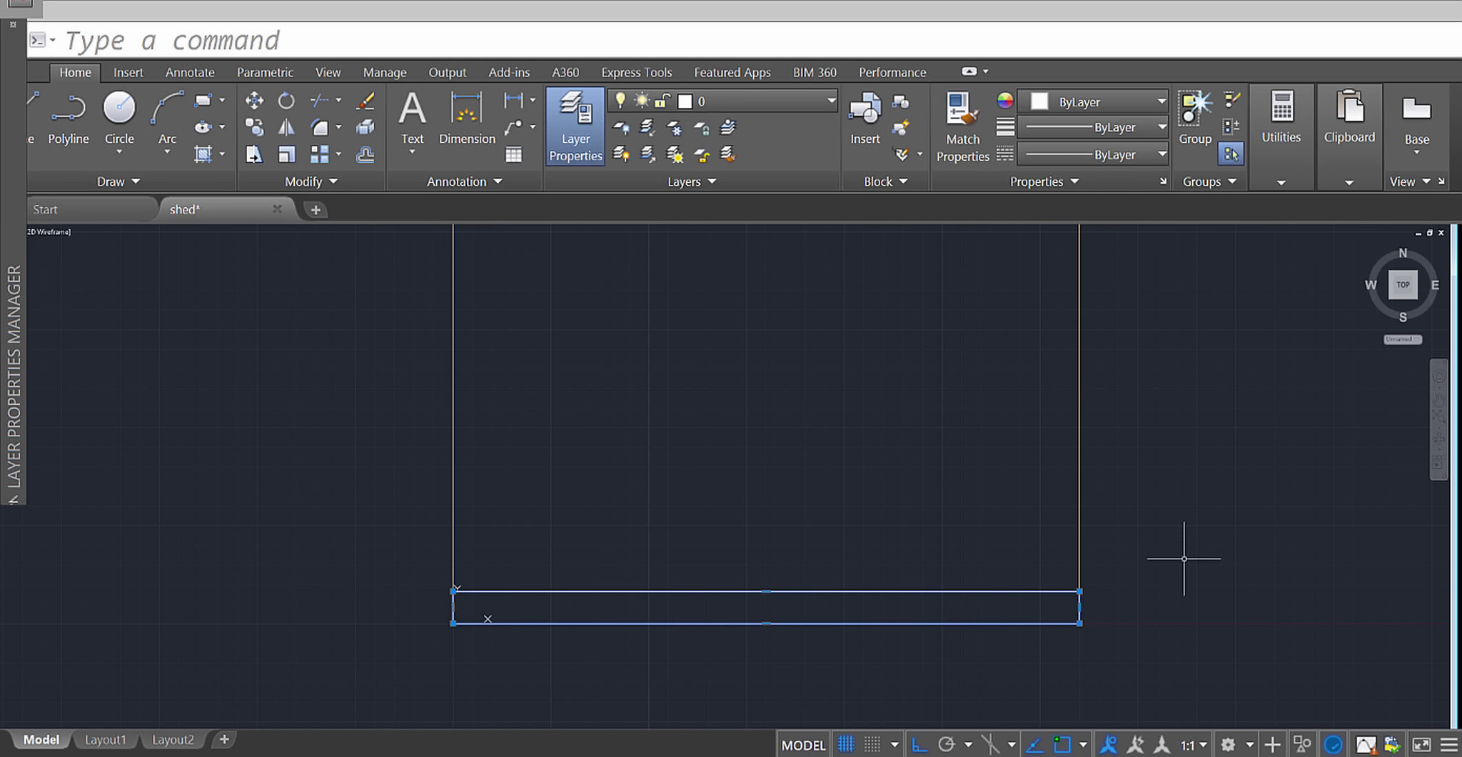
pyautogui.click(1079, 590)
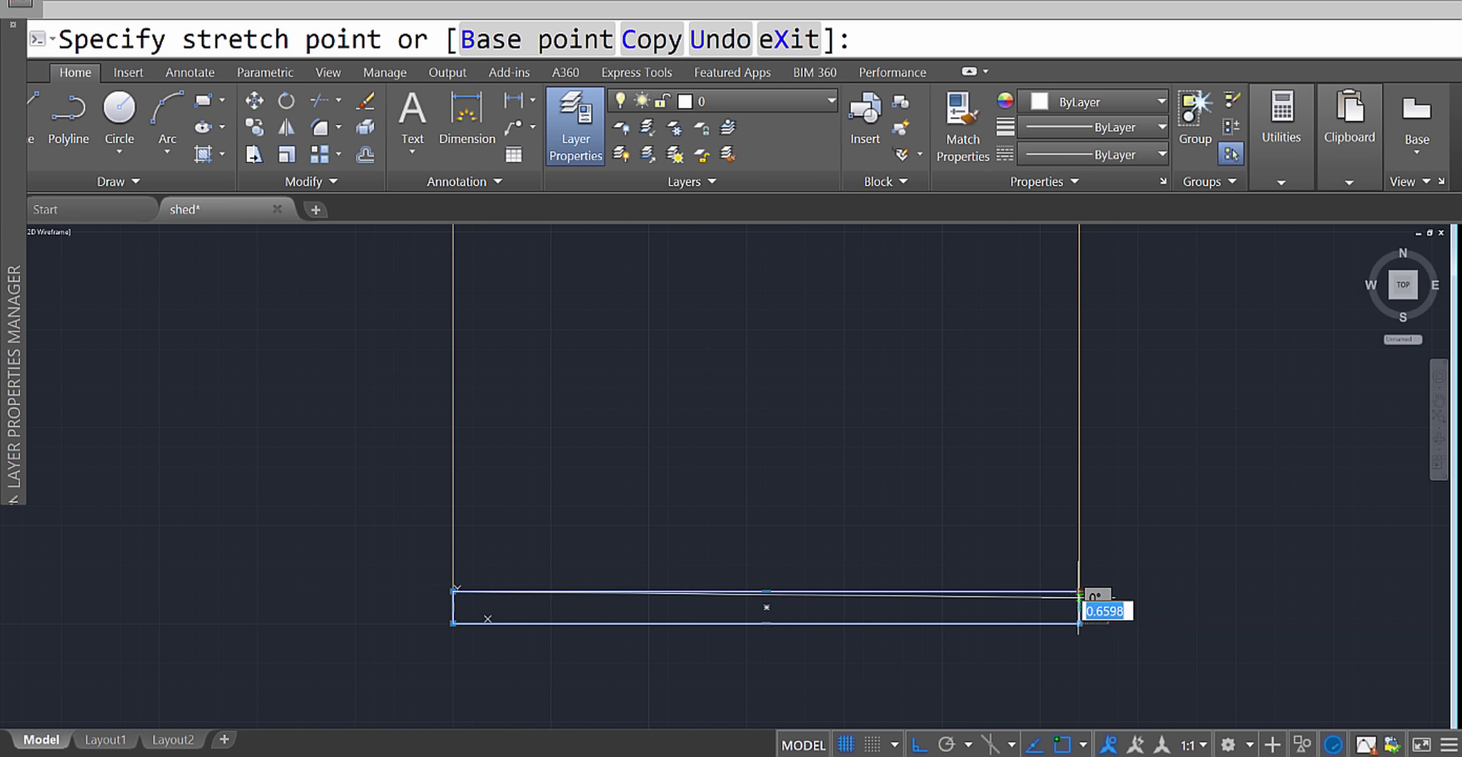
pyautogui.write('.34')
pyautogui.press('Return')
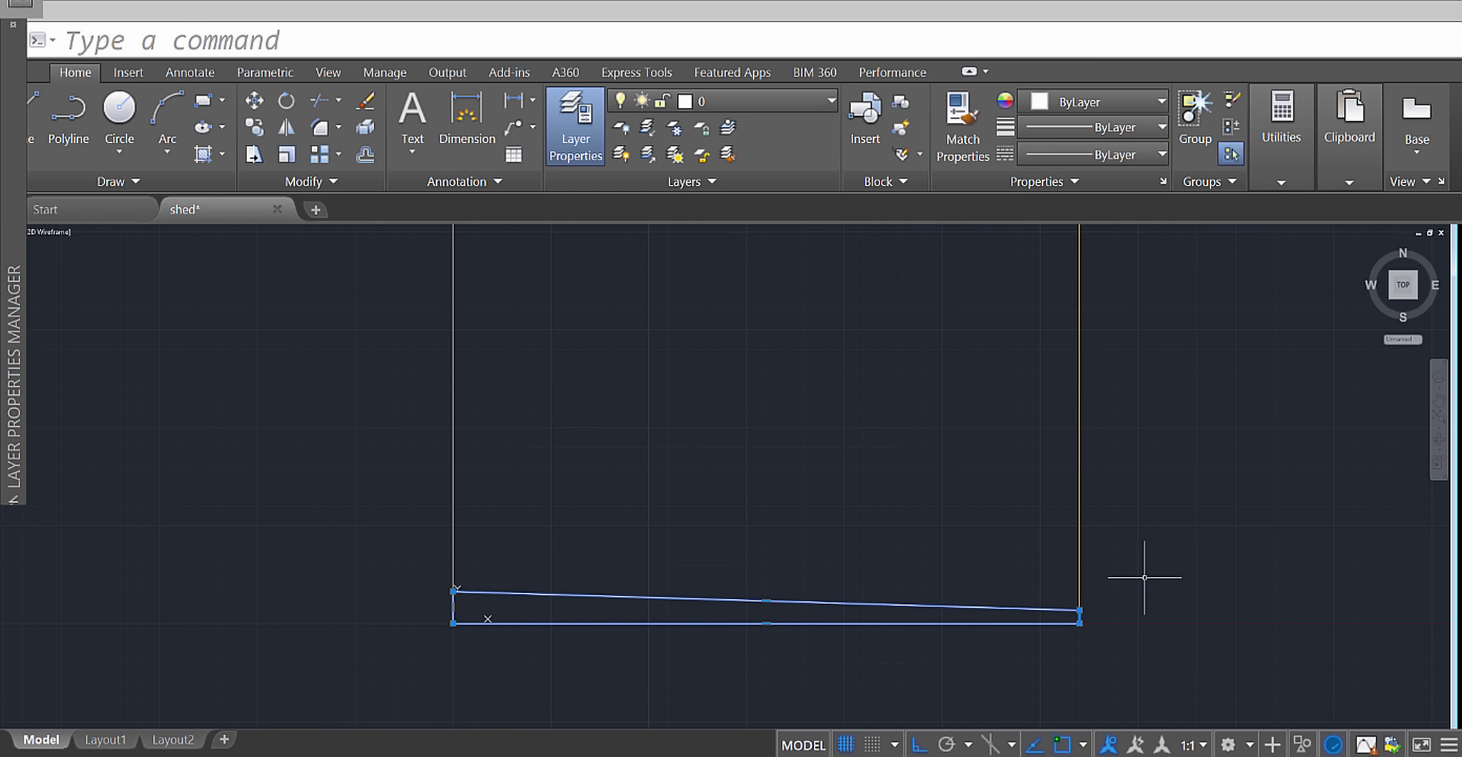
pyautogui.click(453, 590)
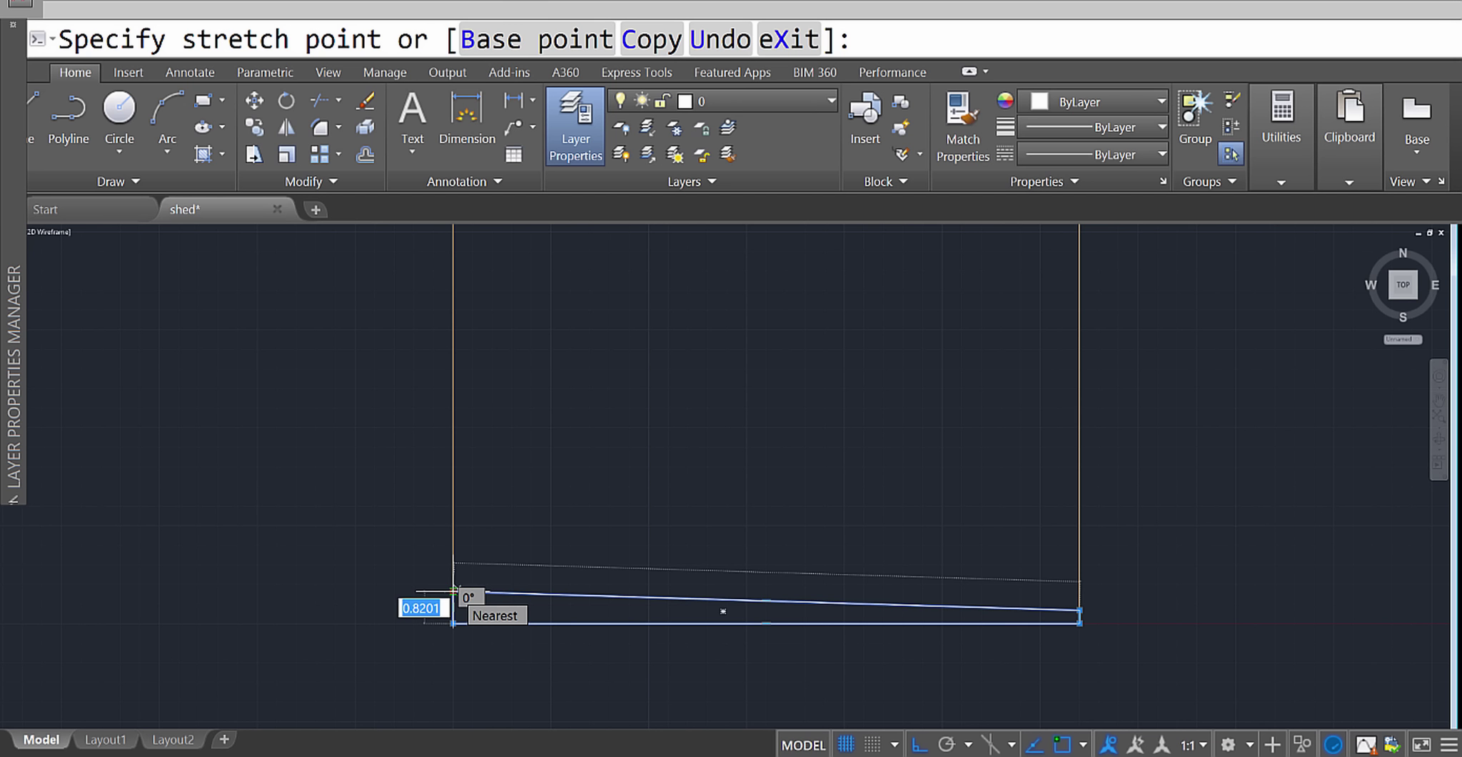
pyautogui.write('.34')
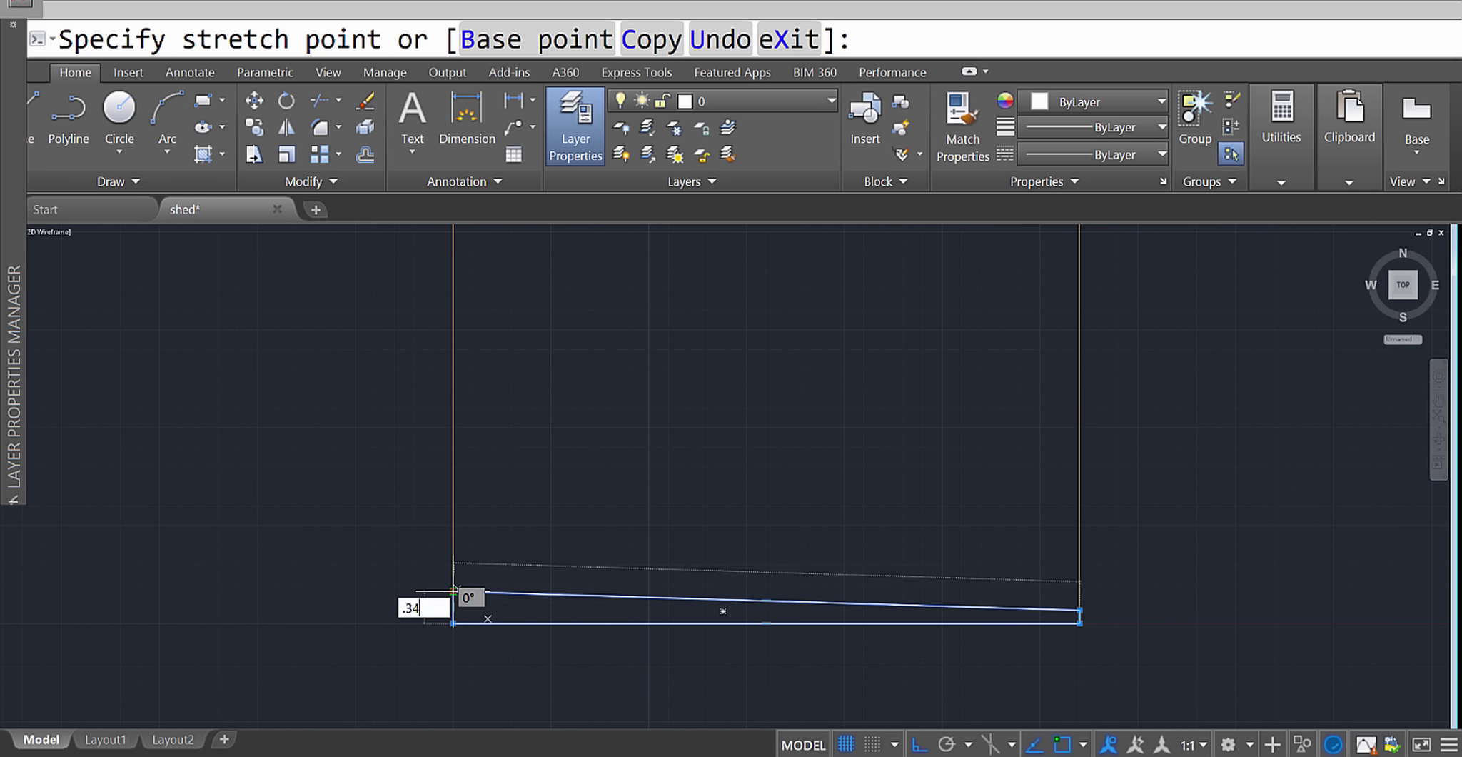
pyautogui.press('Return')
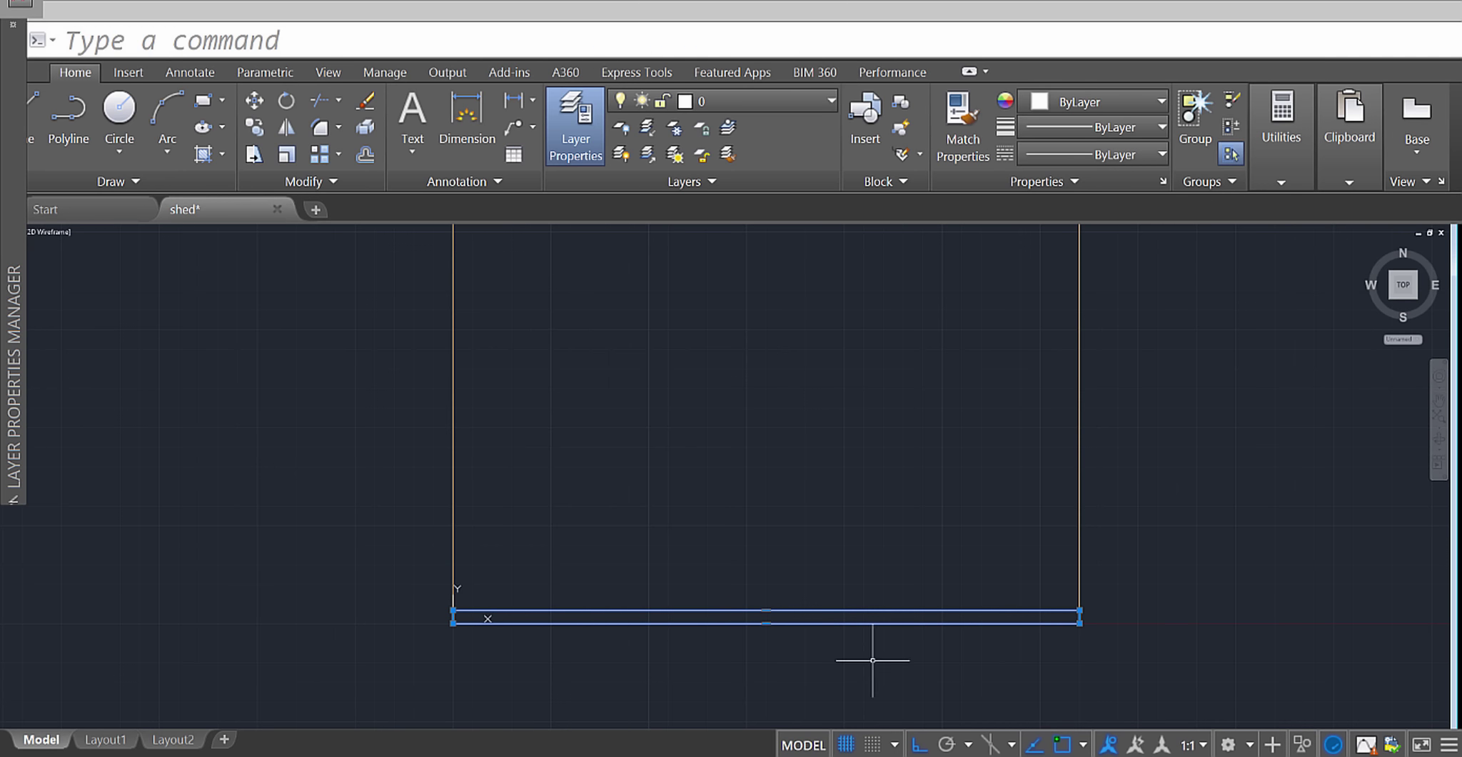
pyautogui.moveTo(872, 660)
pyautogui.mouseDown(button='middle')
pyautogui.moveTo(747, 636)
pyautogui.moveTo(776, 512)
pyautogui.moveTo(538, 613)
pyautogui.mouseUp(button='middle')
pyautogui.scroll(2, 538, 623)
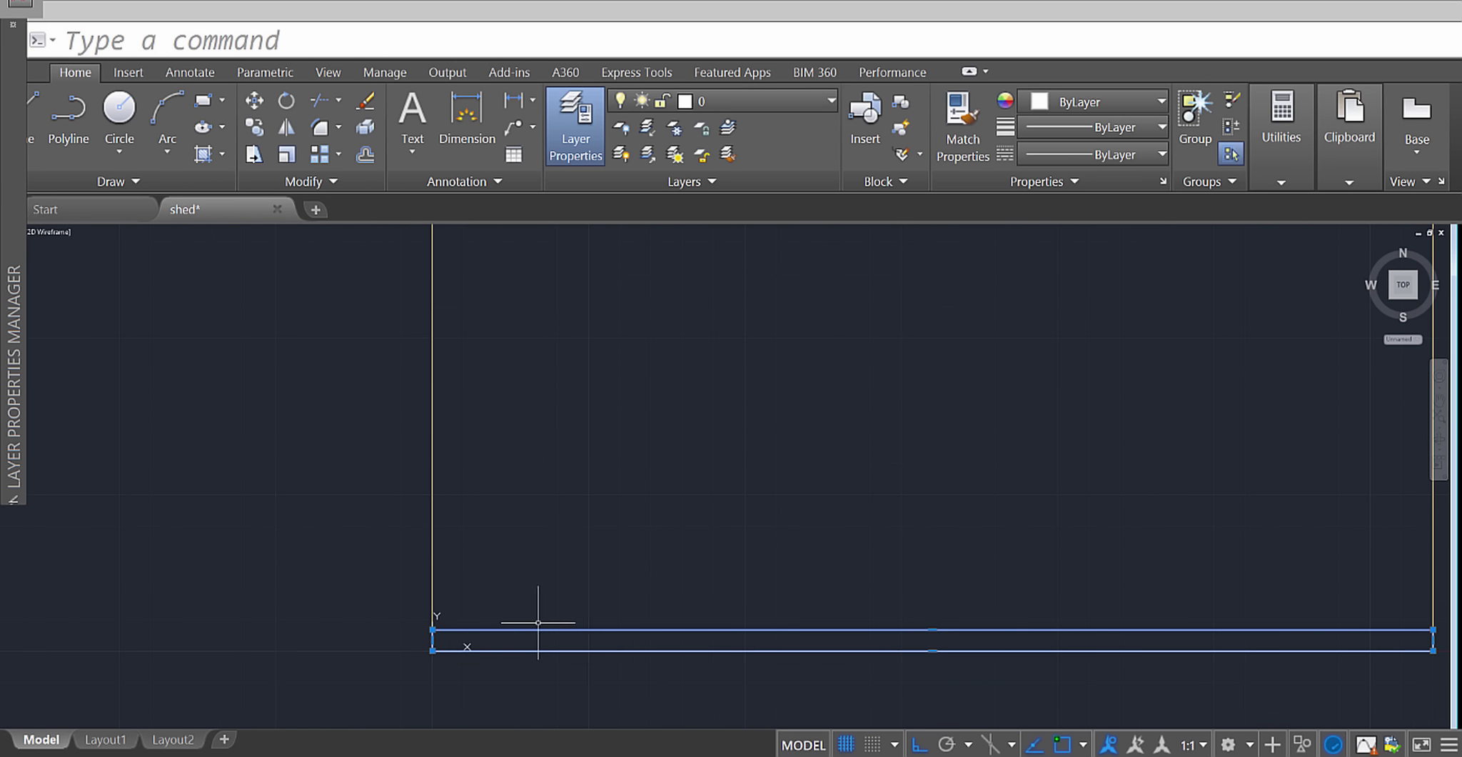
pyautogui.scroll(-2, 531, 606)
pyautogui.press('Escape')
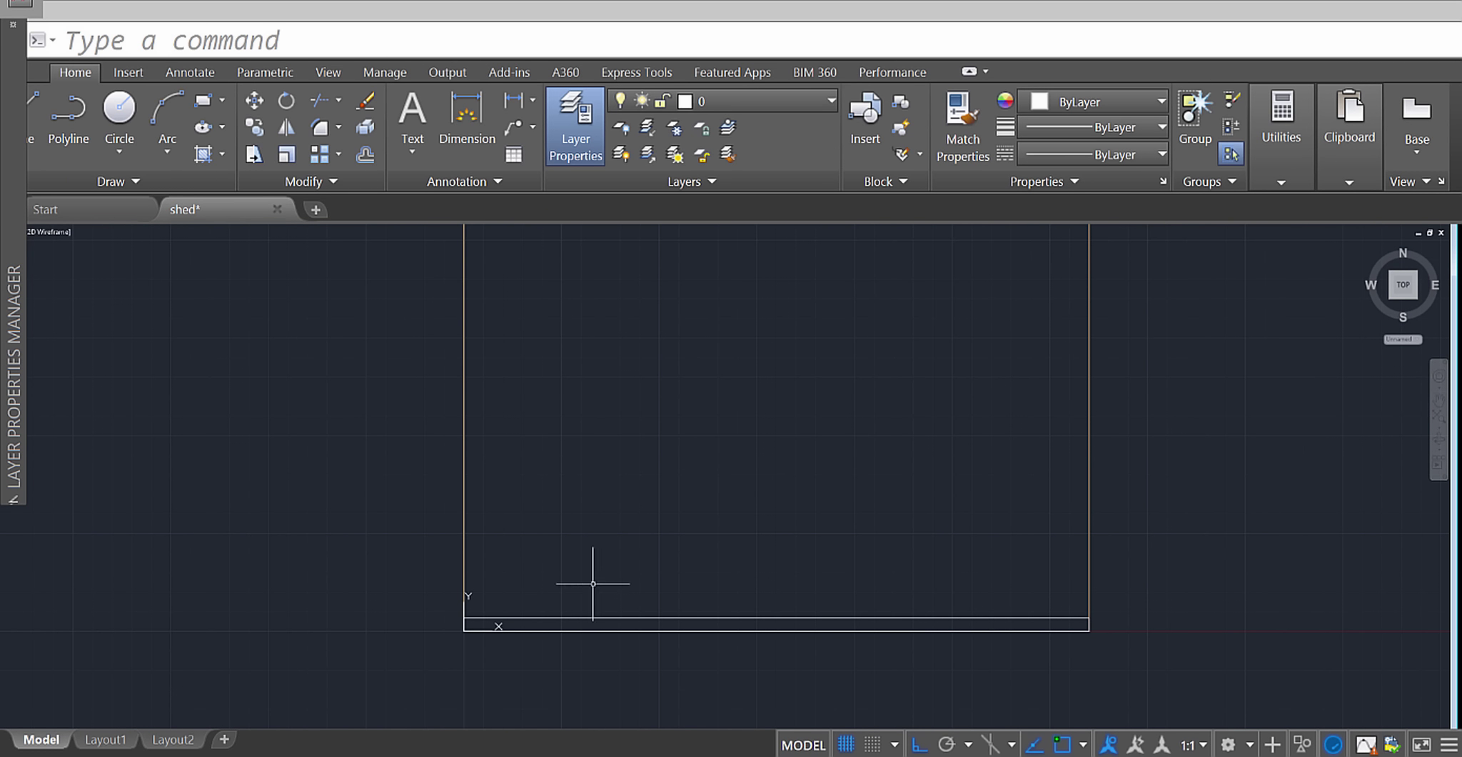
# Copy the lower wall rectangle from its upper-left corner to the slab's upper-left corner.
pyautogui.write('co')
pyautogui.press('Return')
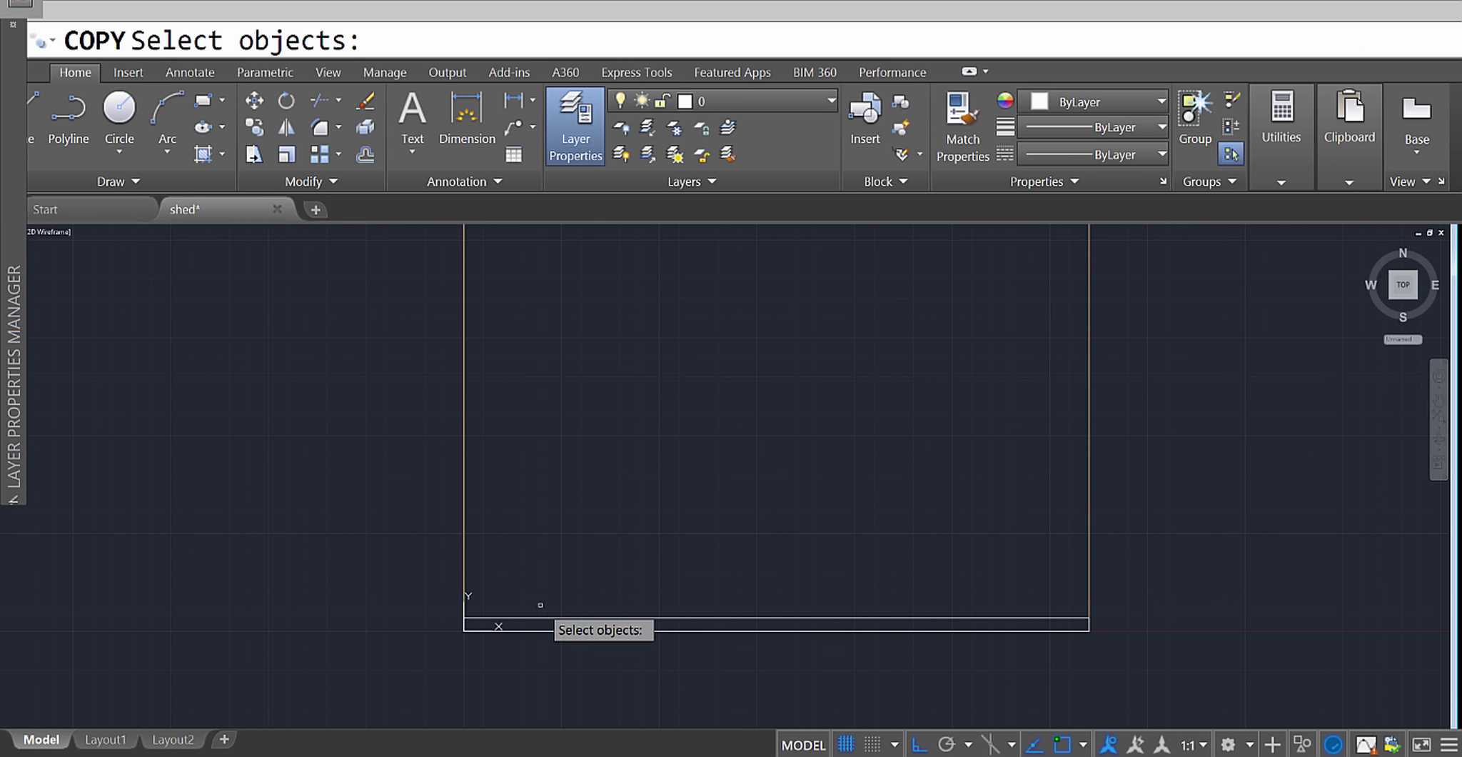
pyautogui.click(519, 618)
pyautogui.press('Return')
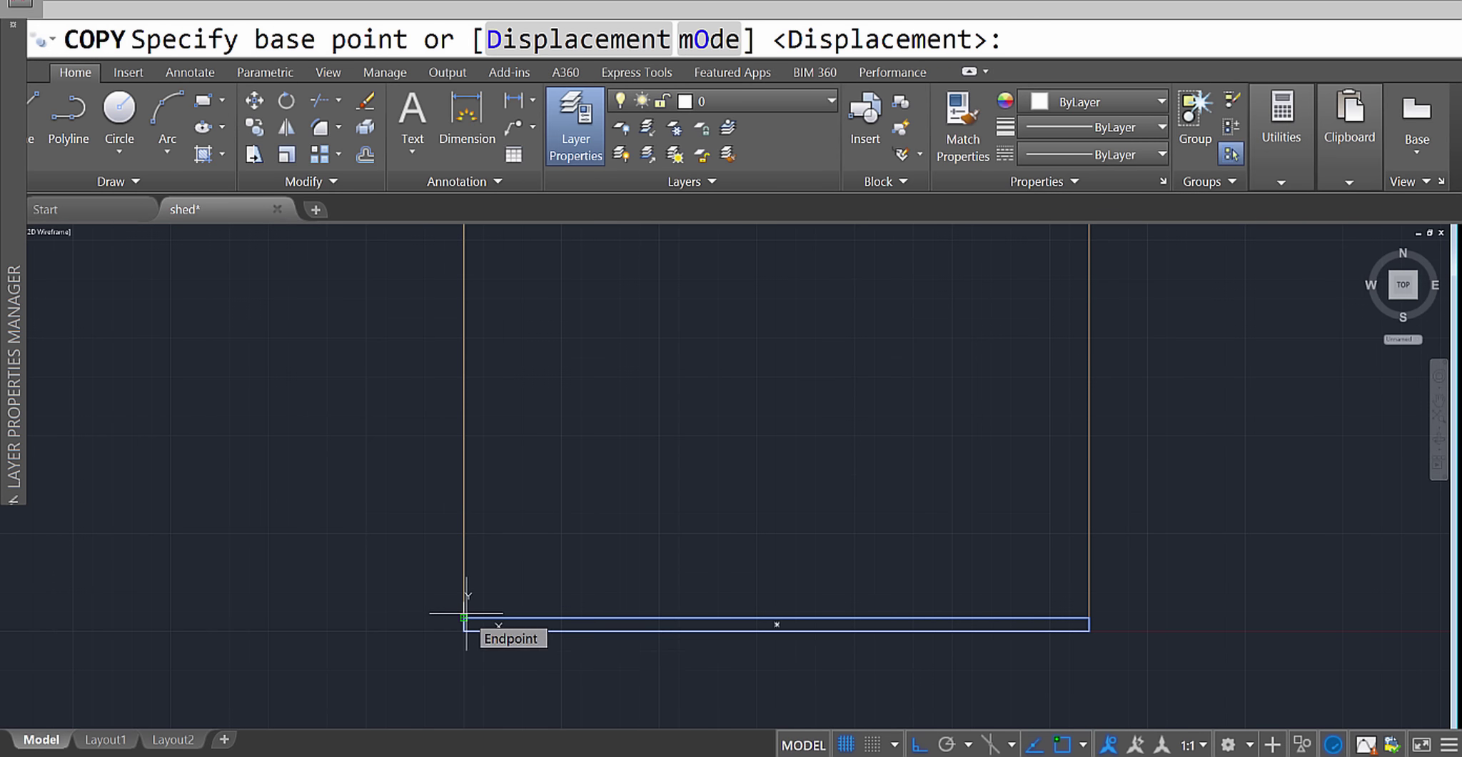
pyautogui.click(464, 617)
pyautogui.moveTo(490, 555); pyautogui.dragTo(571, 685, button='middle')
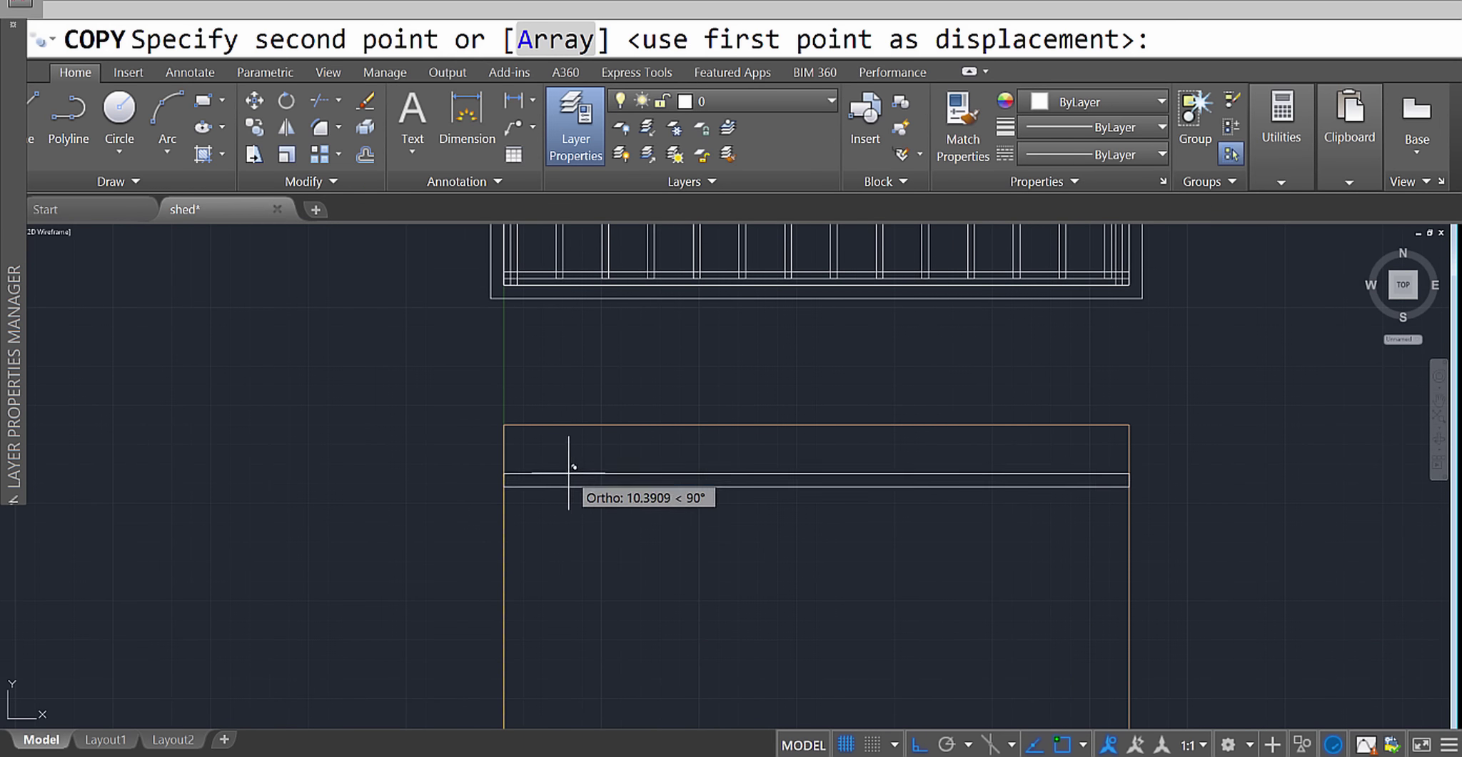
pyautogui.scroll(4, 506, 419)
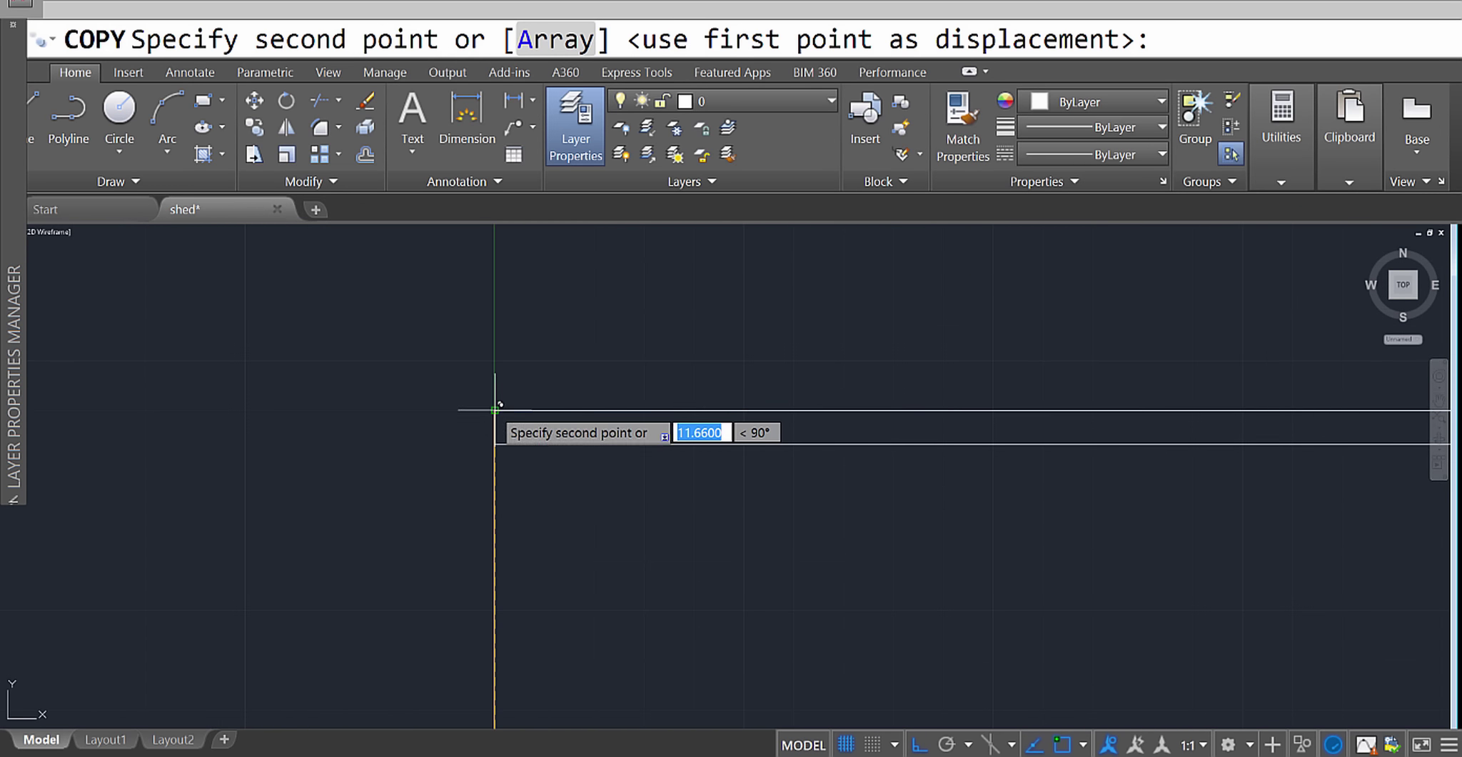
pyautogui.click(494, 409)
pyautogui.scroll(-5, 628, 505)
pyautogui.scroll(6, 719, 401)
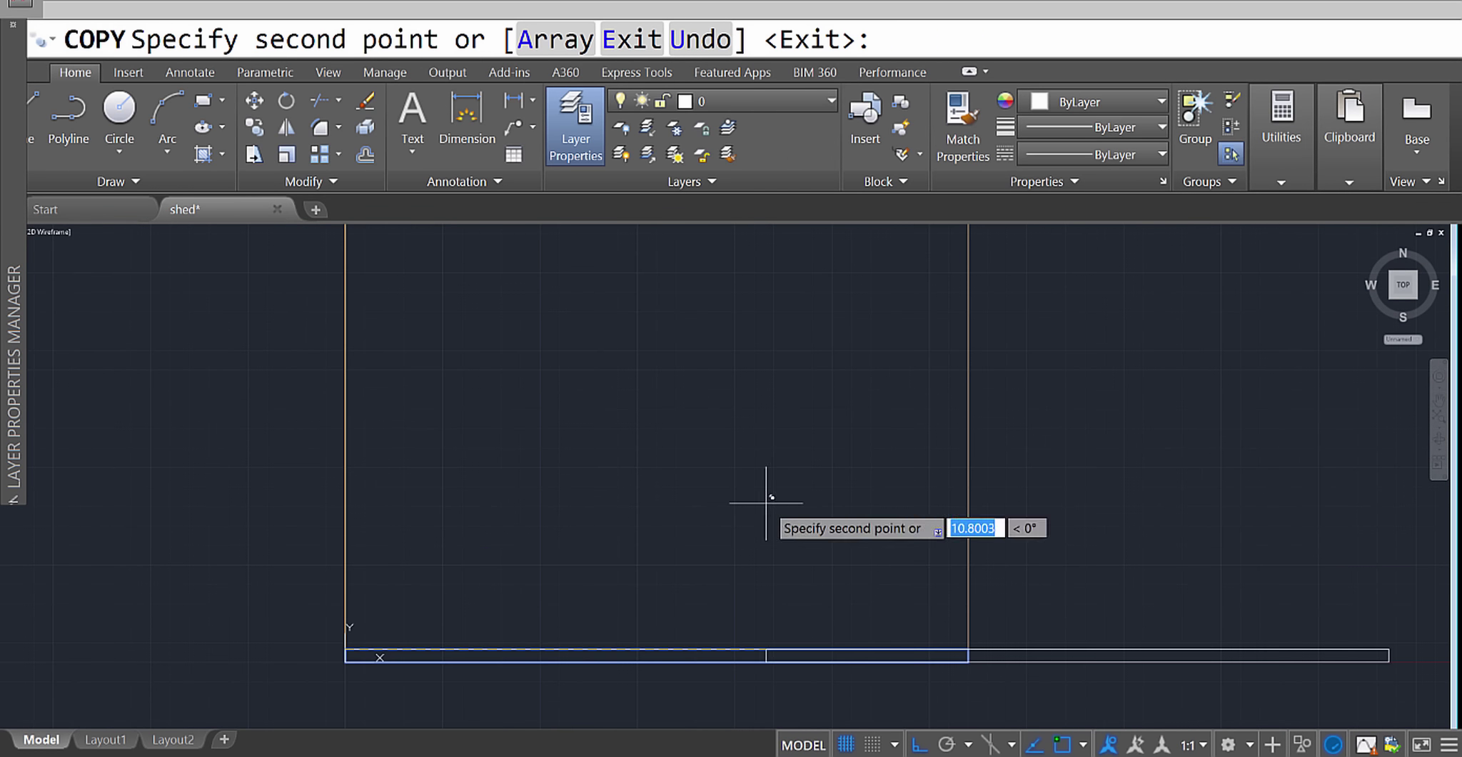
pyautogui.press('Escape')
# Draw an upright rectangle inside the slab outline by dimensions, with length 0.34 and width 4.5.
pyautogui.moveTo(858, 496)
pyautogui.mouseDown(button='middle')
pyautogui.moveTo(842, 597)
pyautogui.moveTo(800, 480)
pyautogui.moveTo(822, 527)
pyautogui.mouseUp(button='middle')
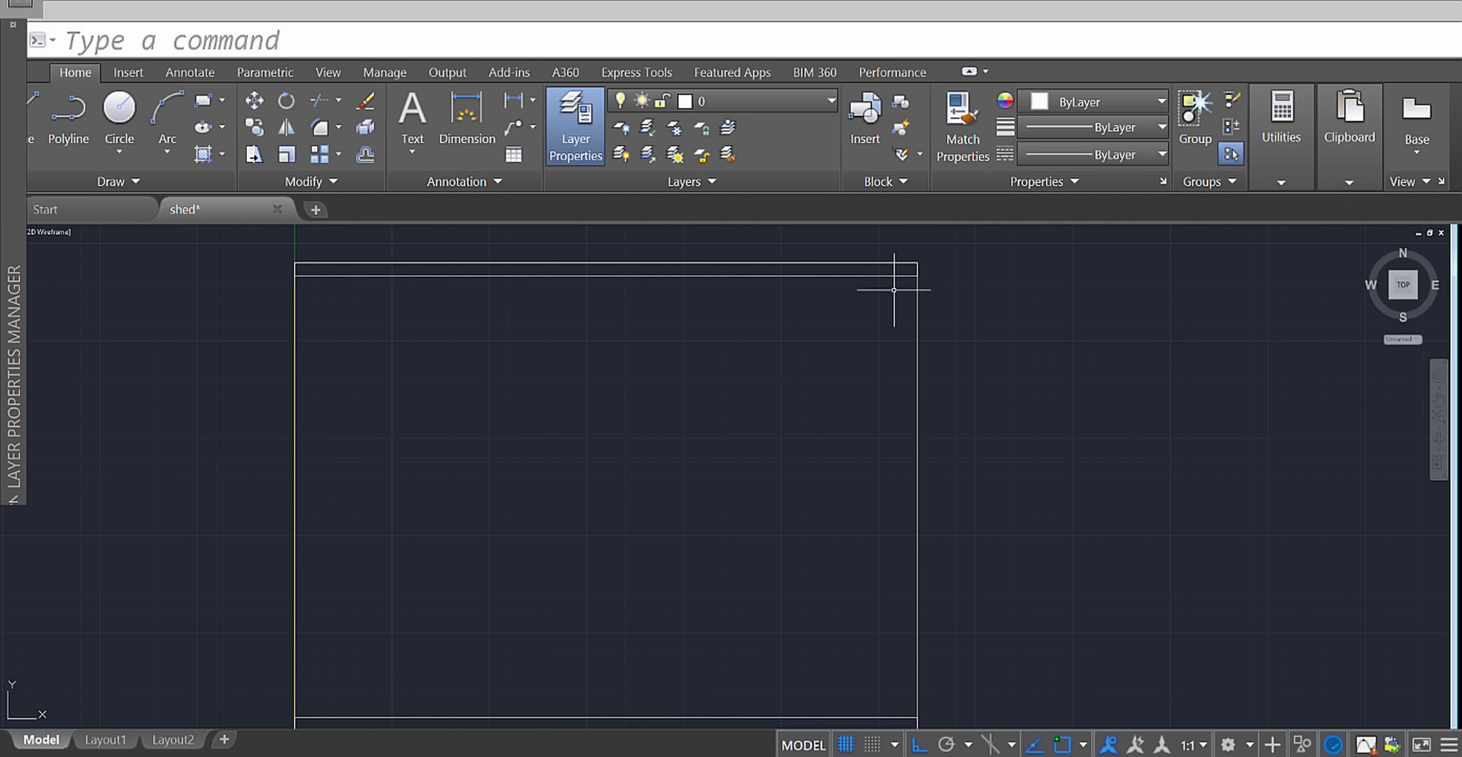
pyautogui.moveTo(933, 539)
pyautogui.mouseDown(button='middle')
pyautogui.moveTo(930, 490)
pyautogui.moveTo(932, 550)
pyautogui.moveTo(904, 580)
pyautogui.moveTo(913, 550)
pyautogui.mouseUp(button='middle')
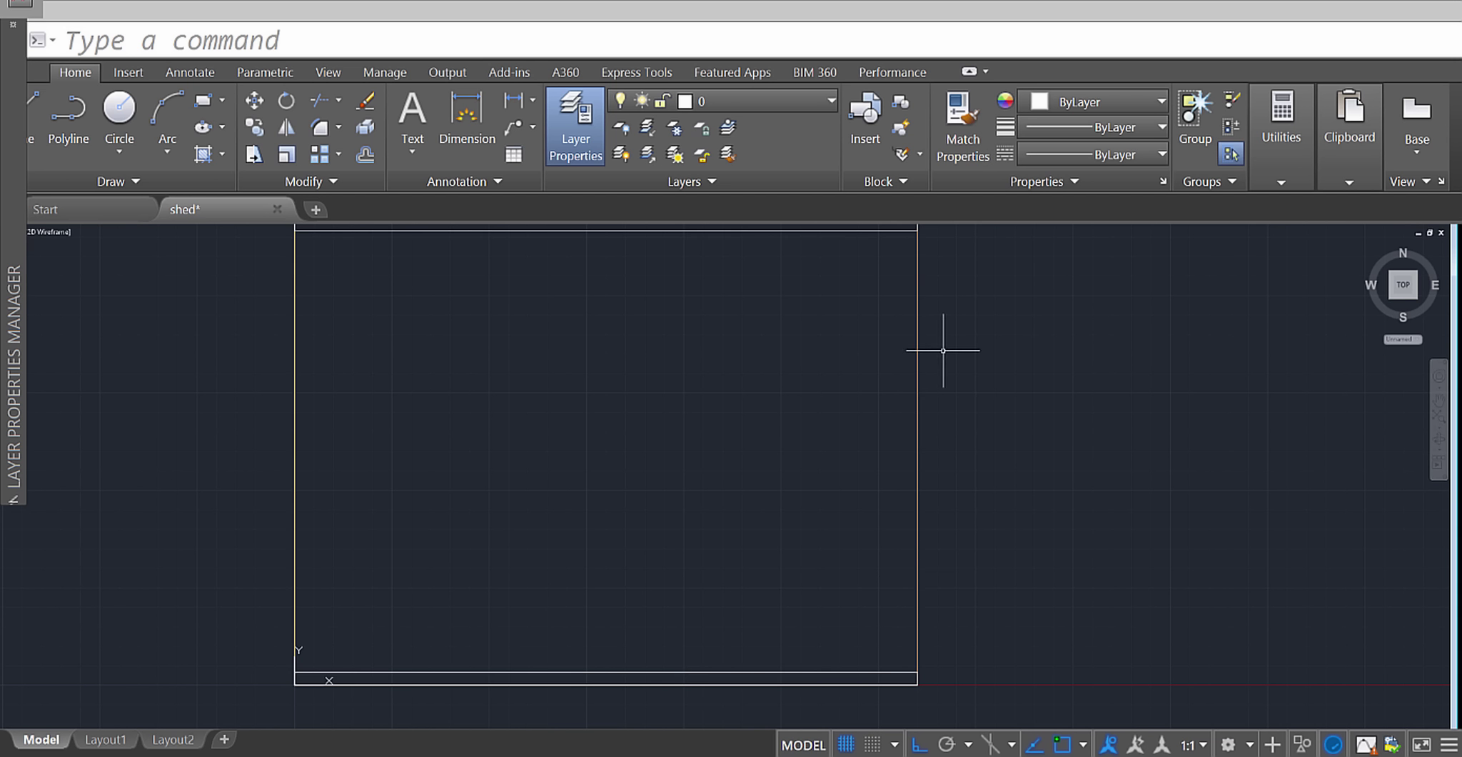
pyautogui.moveTo(784, 467); pyautogui.dragTo(865, 505, button='middle')
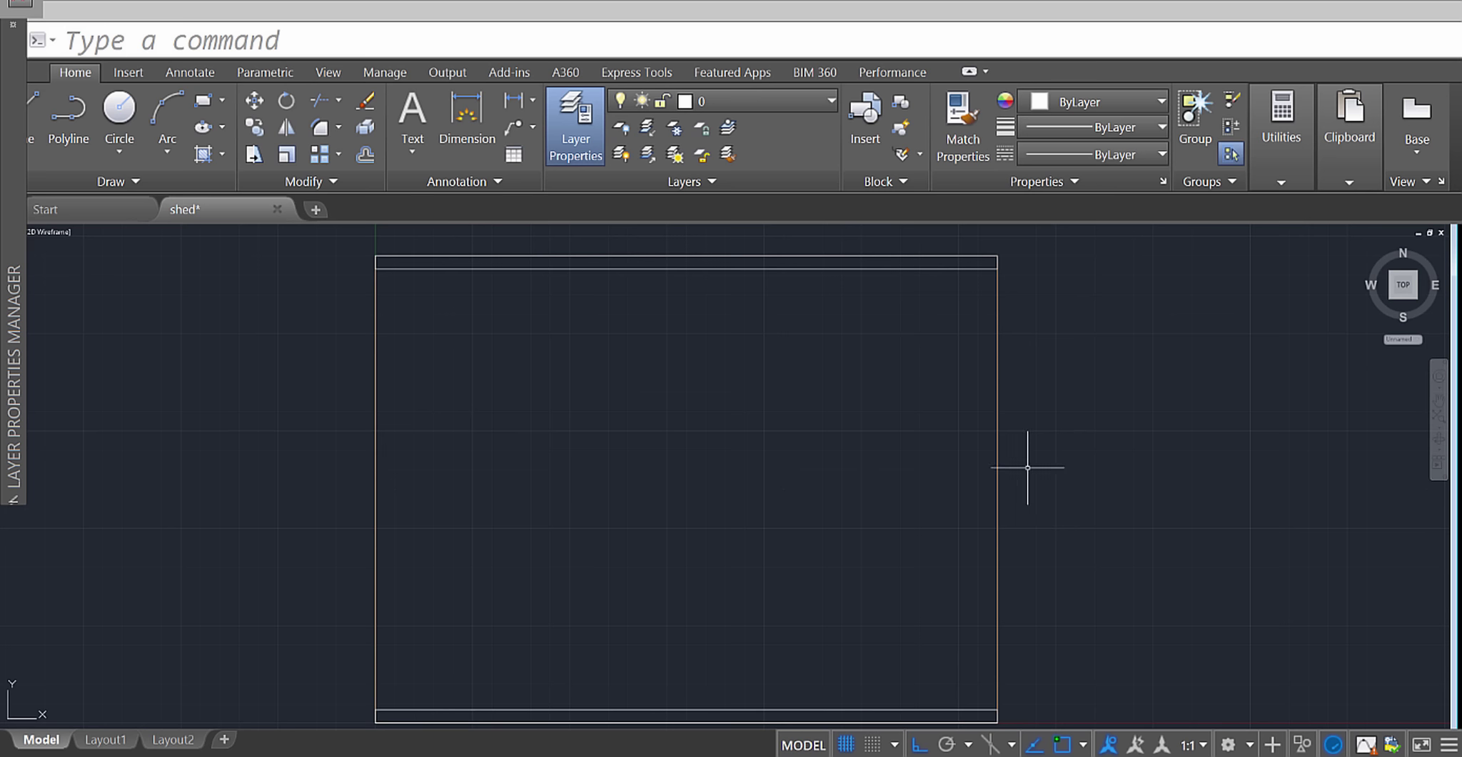
pyautogui.write('REC')
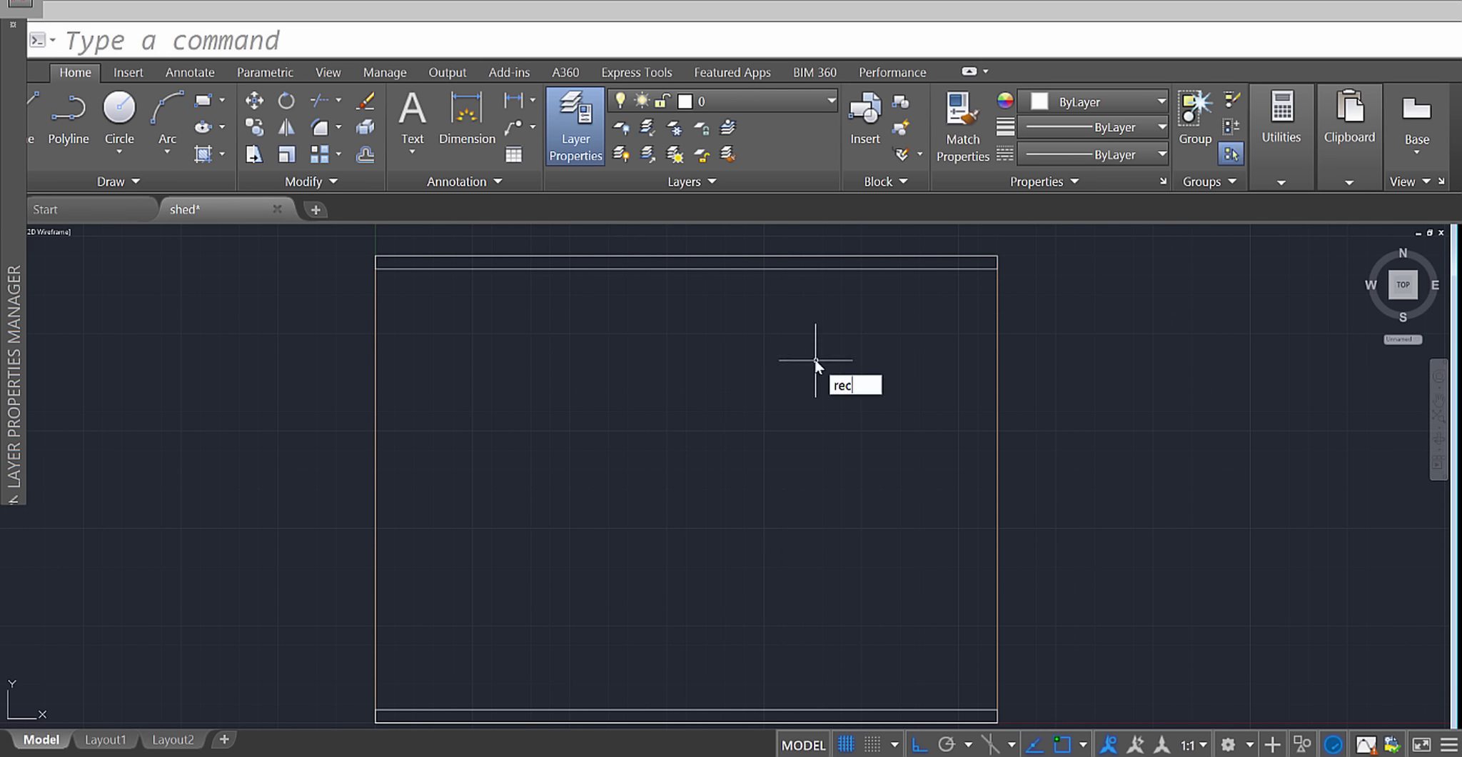
pyautogui.press('Return')
pyautogui.click(839, 330)
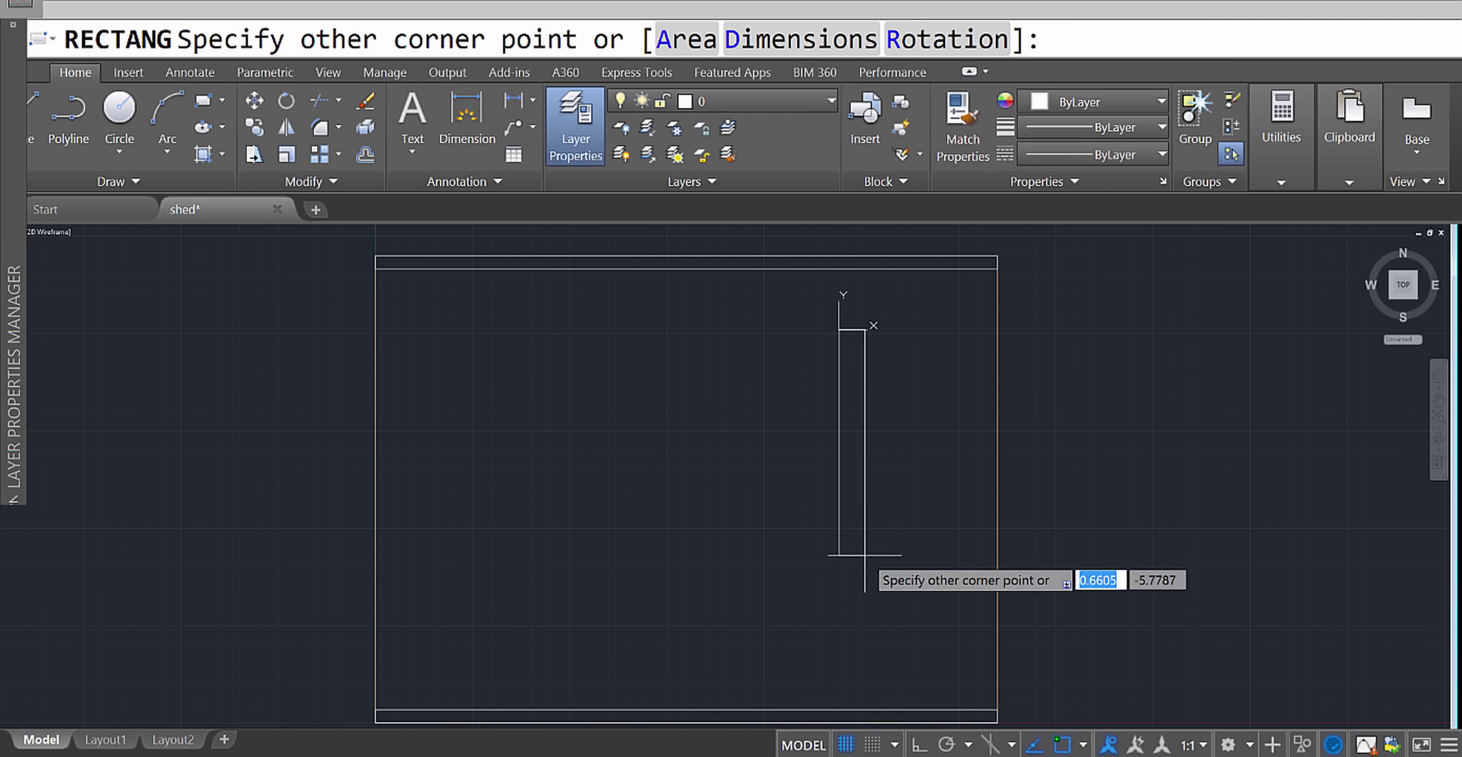
pyautogui.write('d')
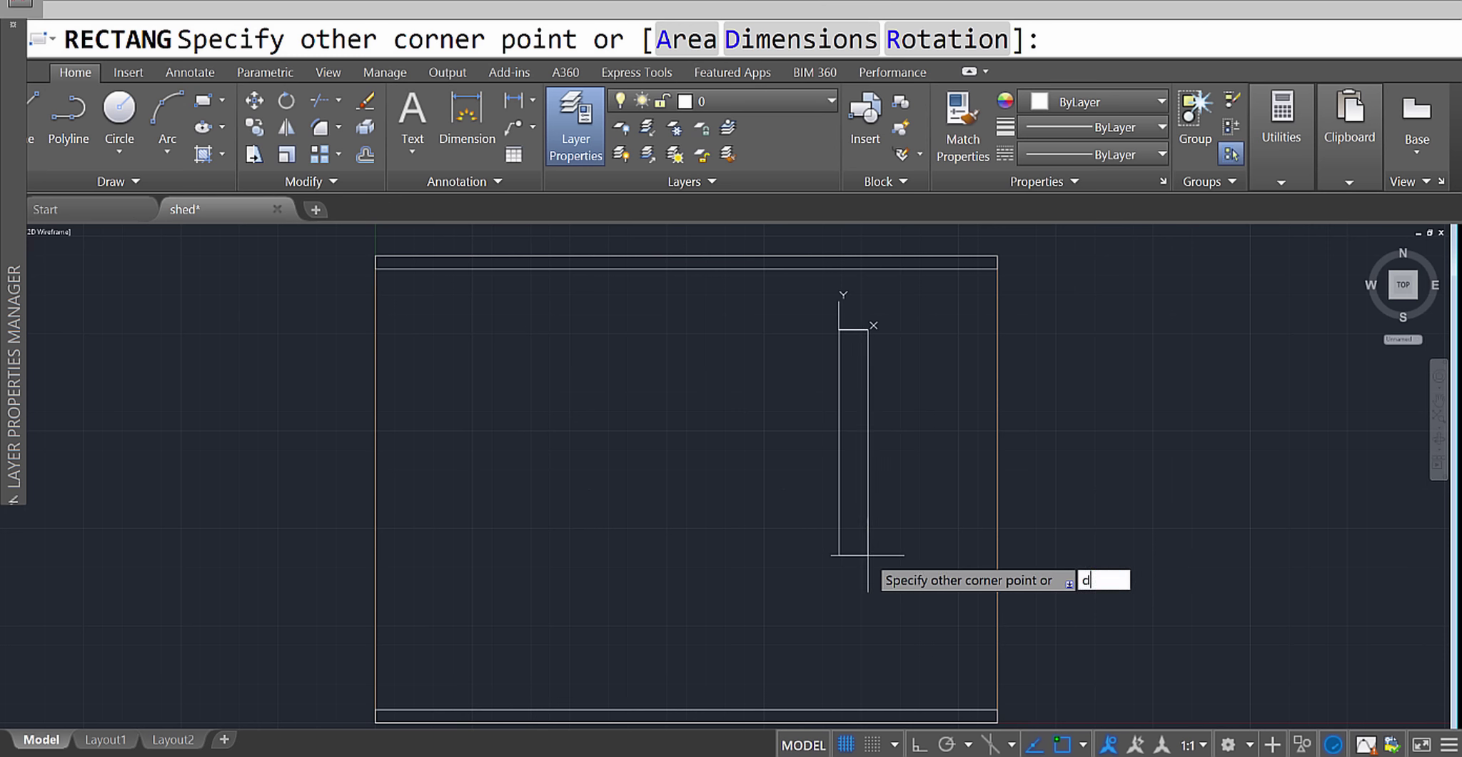
pyautogui.press('Return')
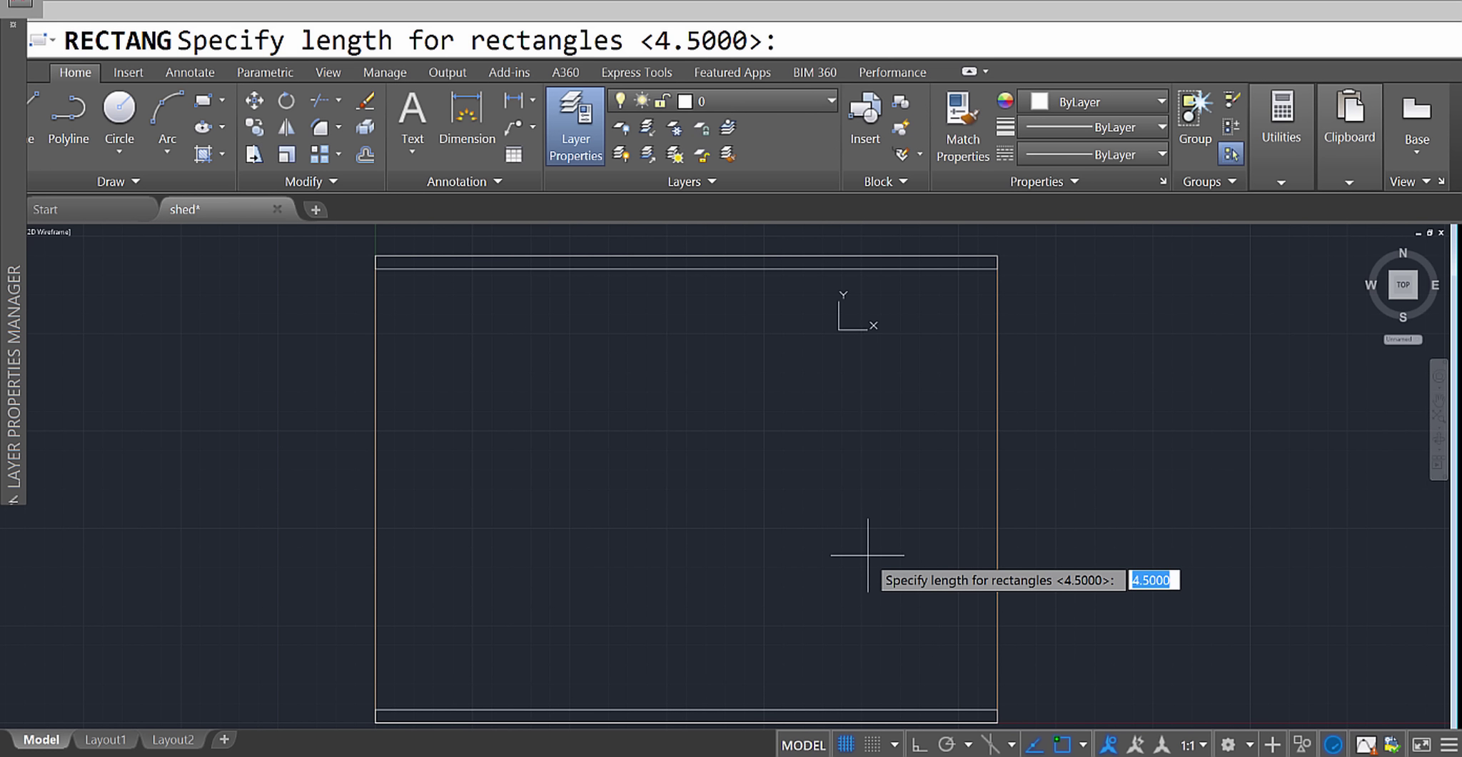
pyautogui.write('.34')
pyautogui.press('Return')
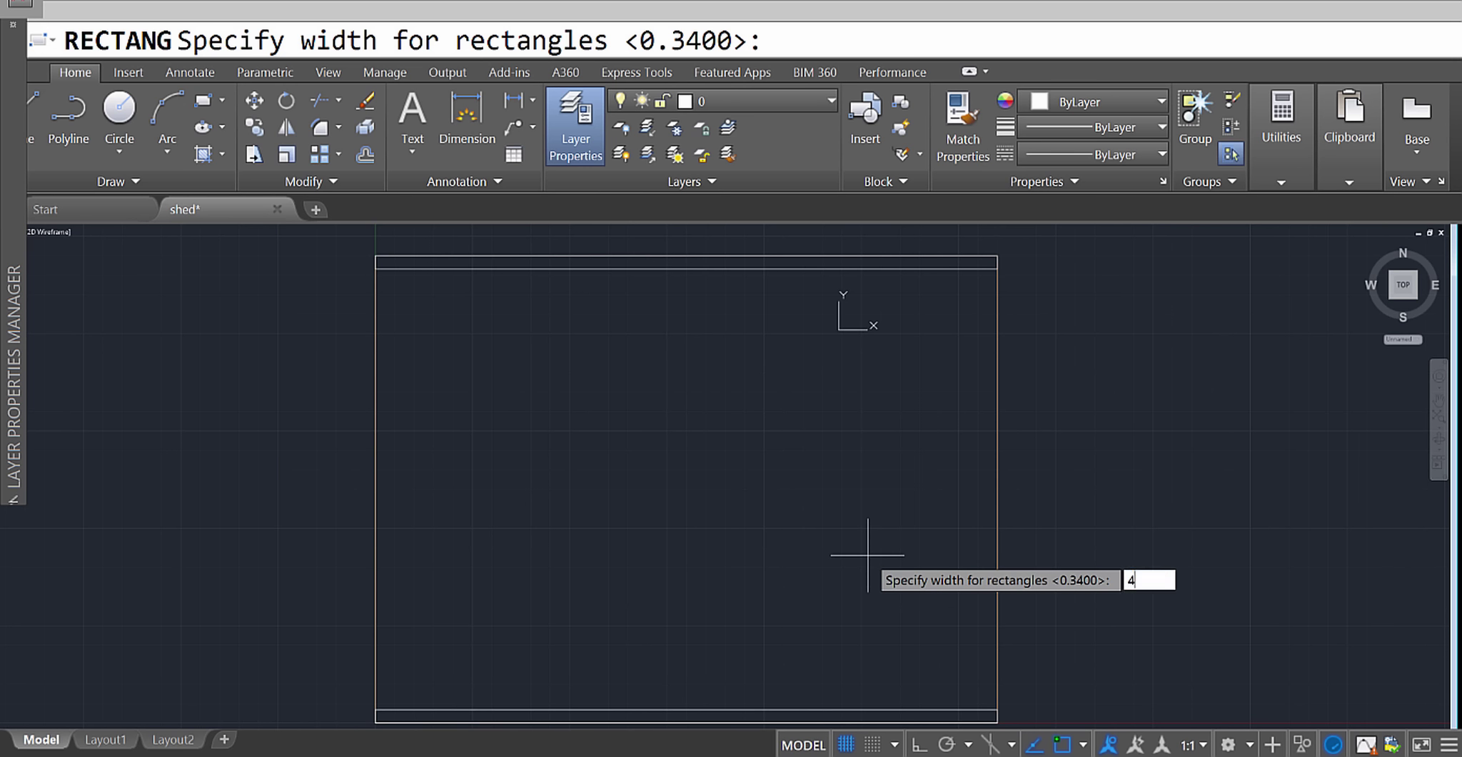
pyautogui.press('Return')
pyautogui.click(868, 553)
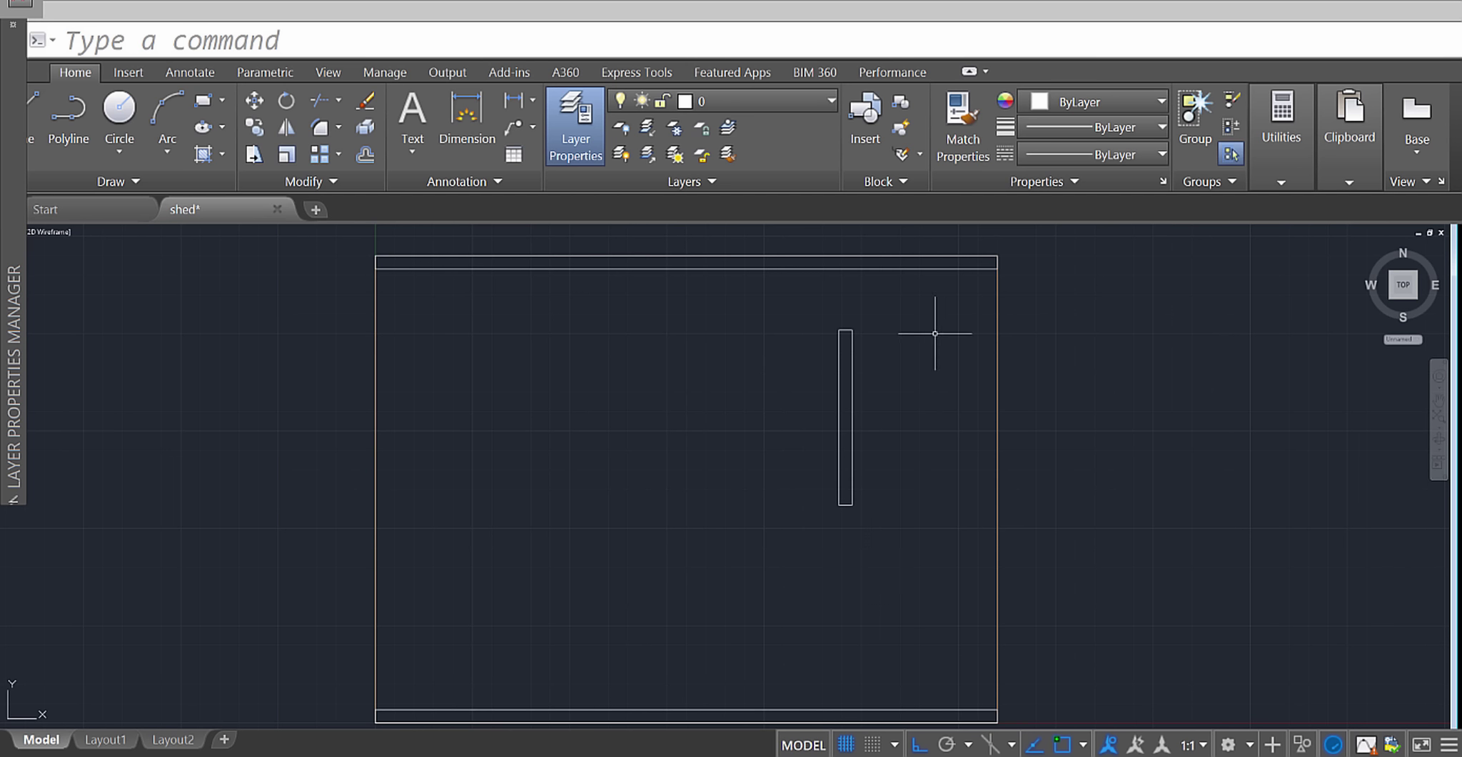
# Copy the upright rectangle from its upper-right corner to the slab's upper-right corner.
pyautogui.write('c')
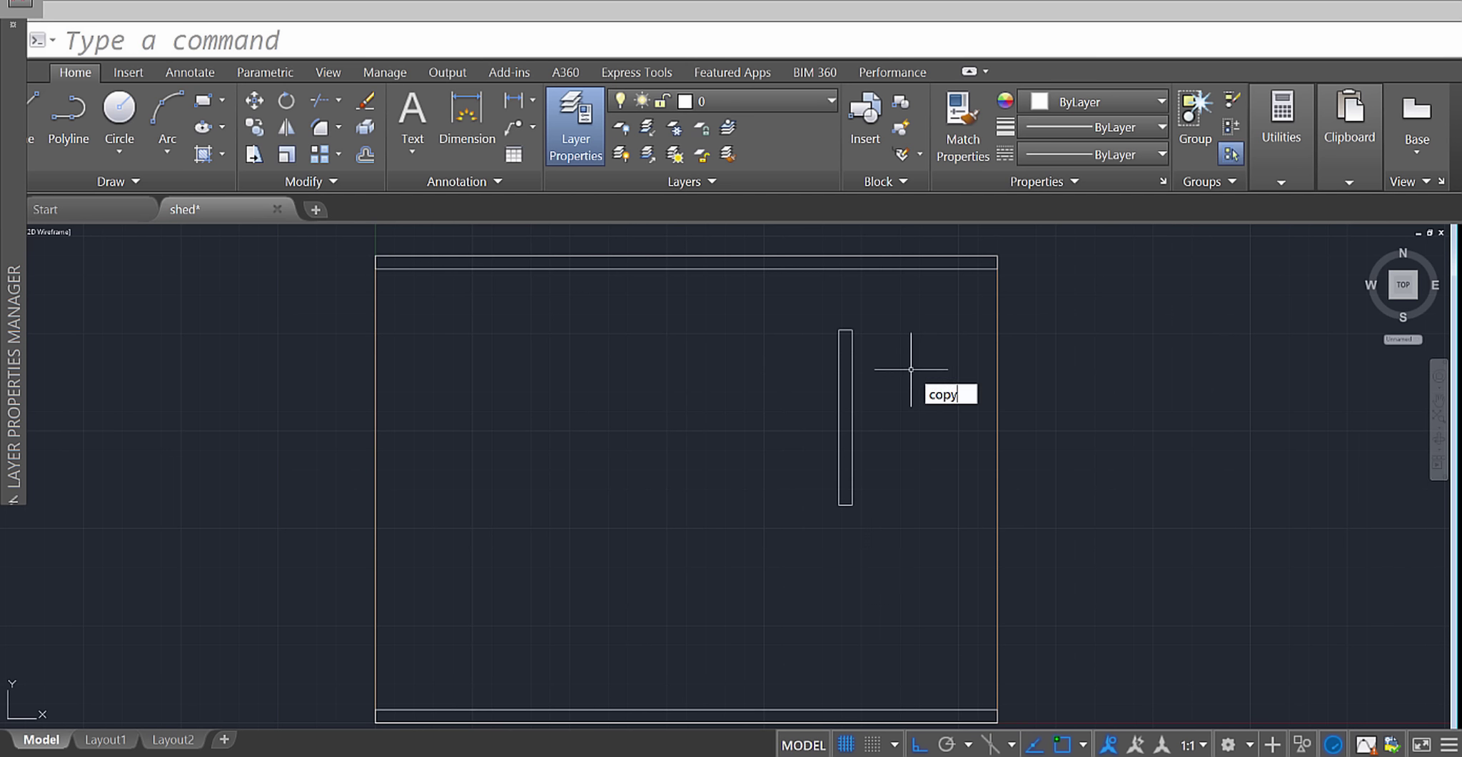
pyautogui.write('opy')
pyautogui.press('Return')
pyautogui.click(897, 424)
pyautogui.click(835, 326)
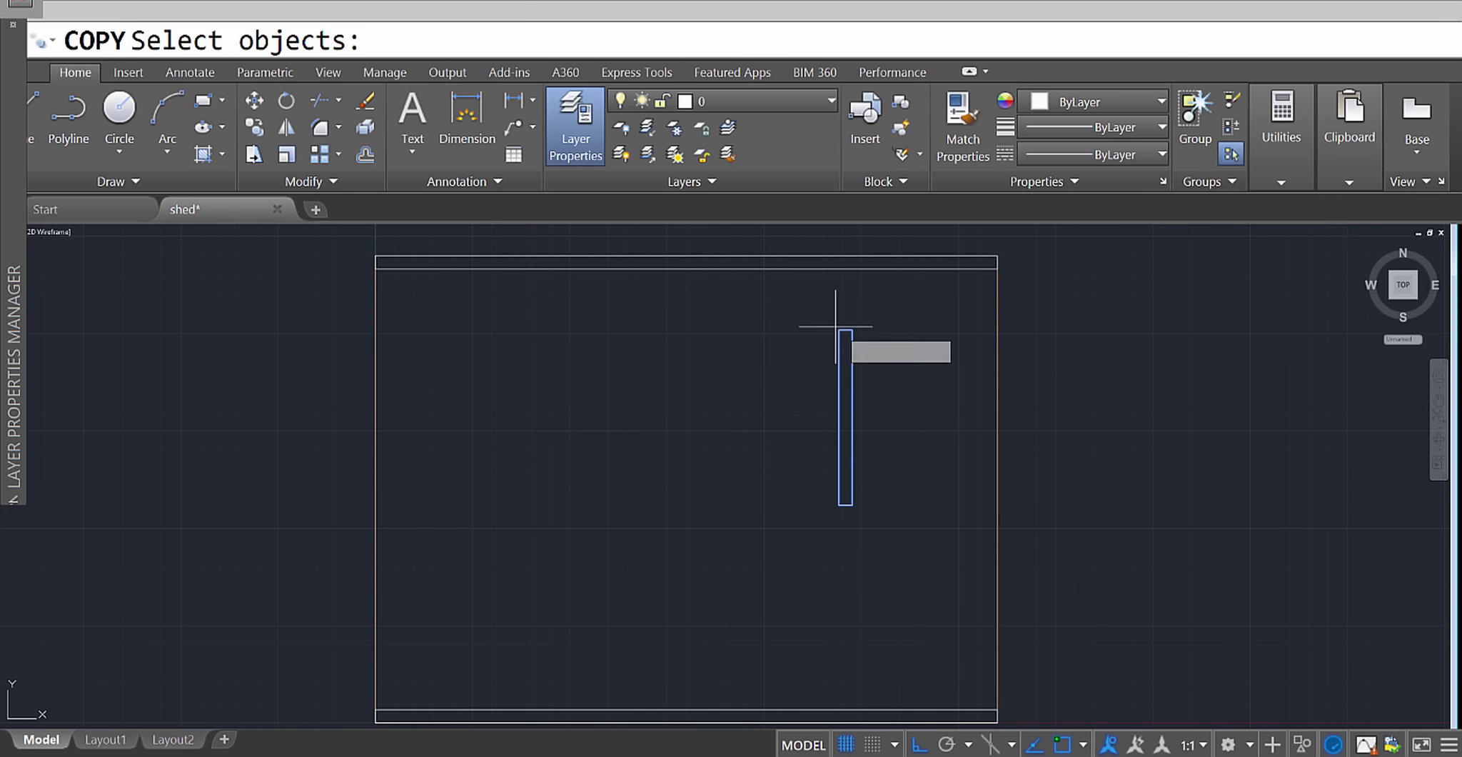
pyautogui.press('Return')
pyautogui.click(852, 329)
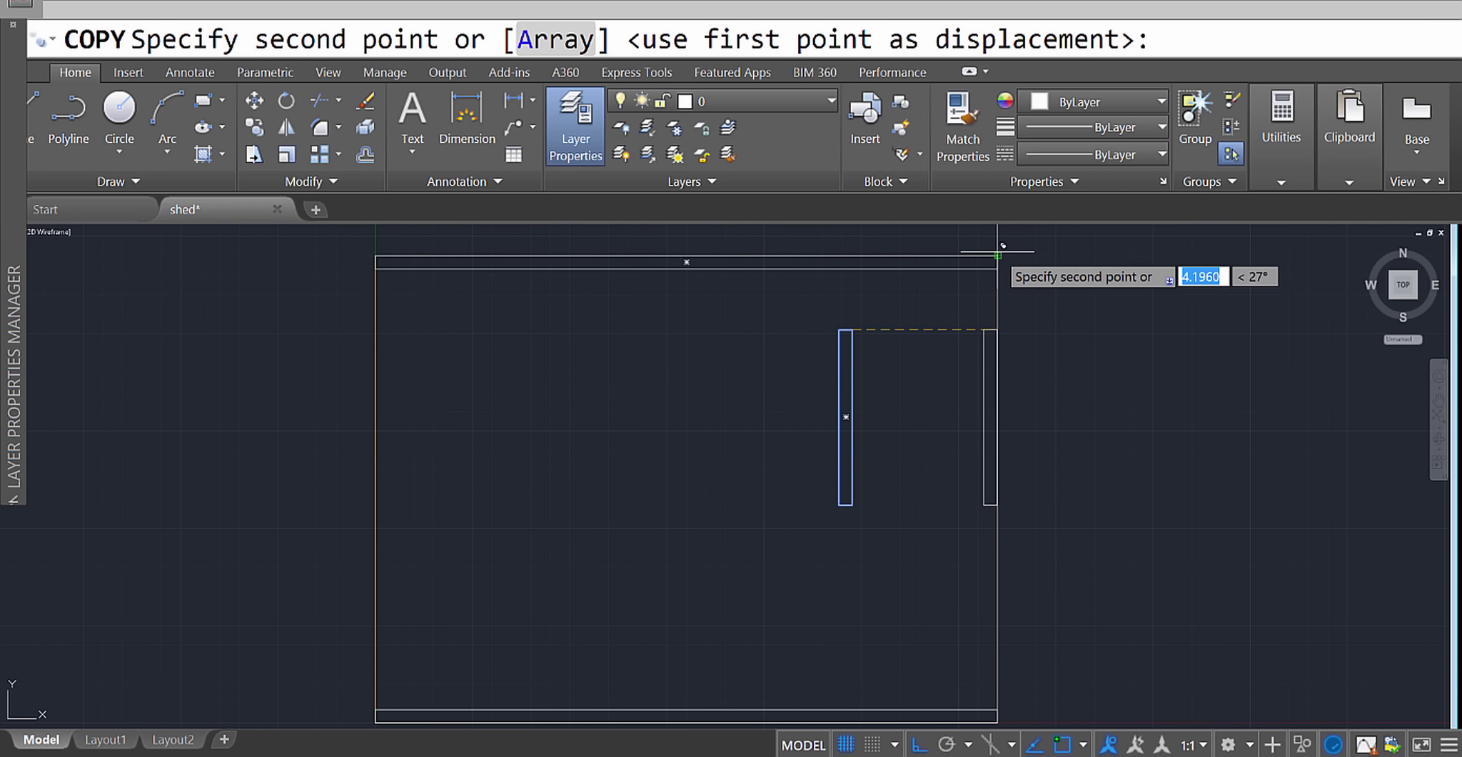
pyautogui.click(998, 255)
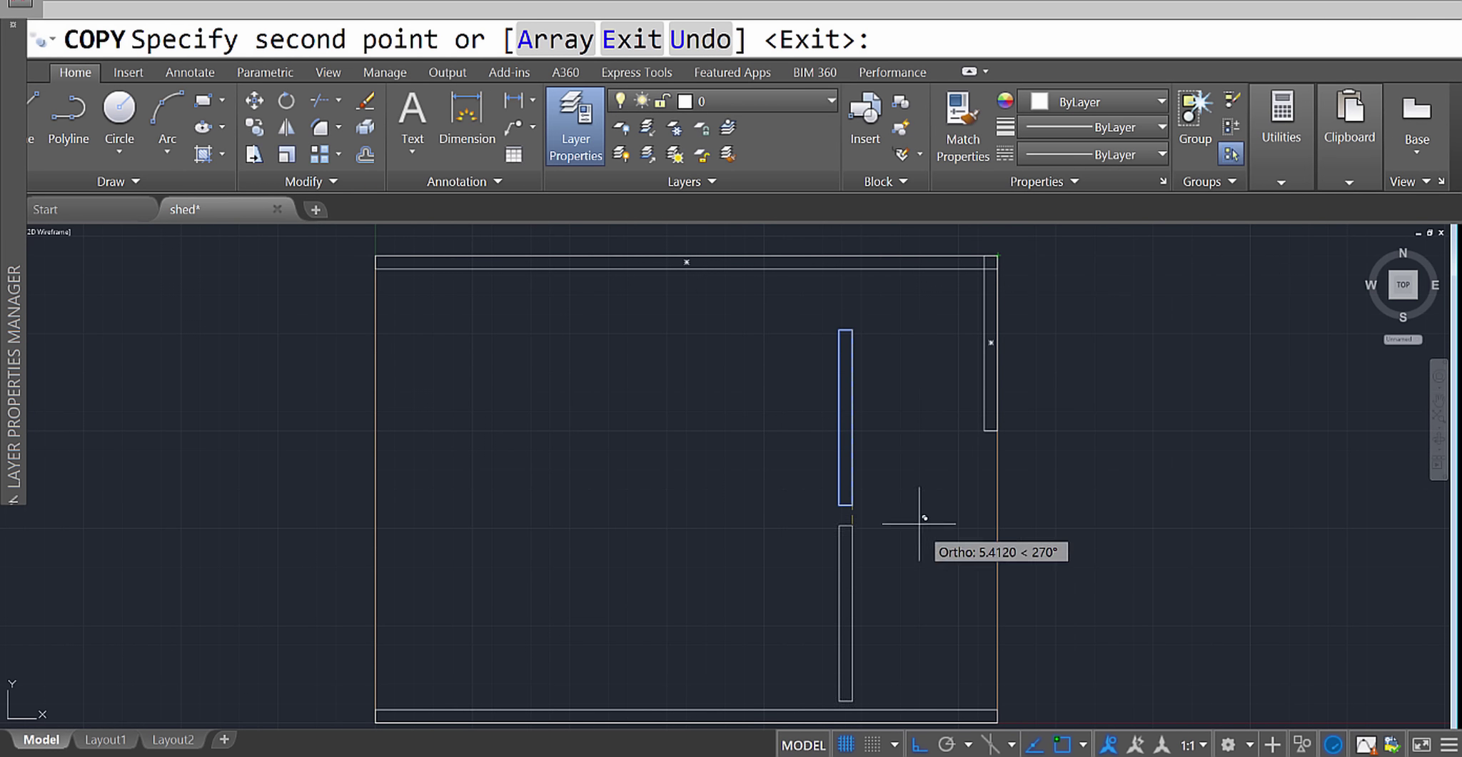
pyautogui.press('Return')
# Copy the upright rectangle inside the slab from its lower-right corner to the slab's lower-right corner.
pyautogui.moveTo(917, 515); pyautogui.dragTo(915, 493, button='middle')
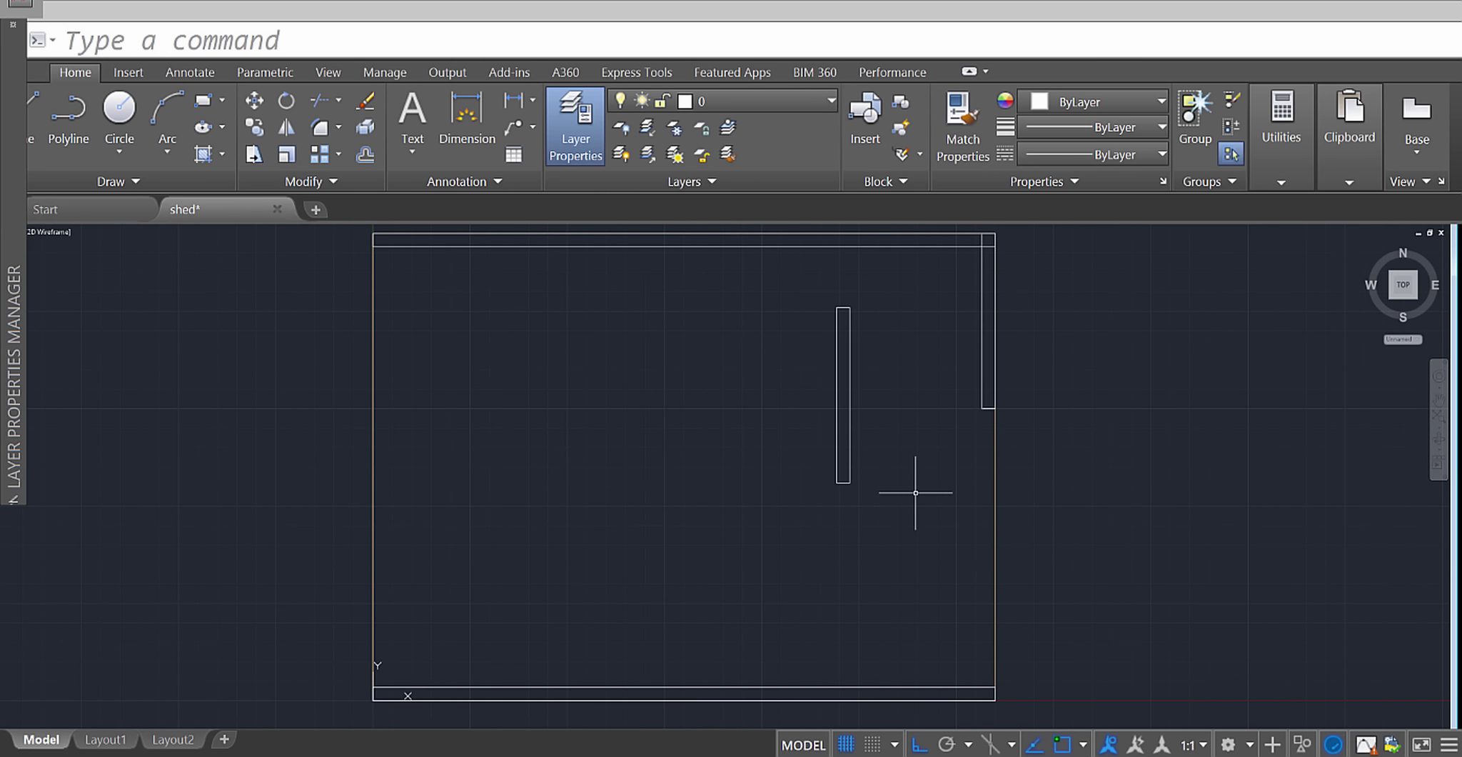
pyautogui.write('copy')
pyautogui.press('Return')
pyautogui.click(927, 529)
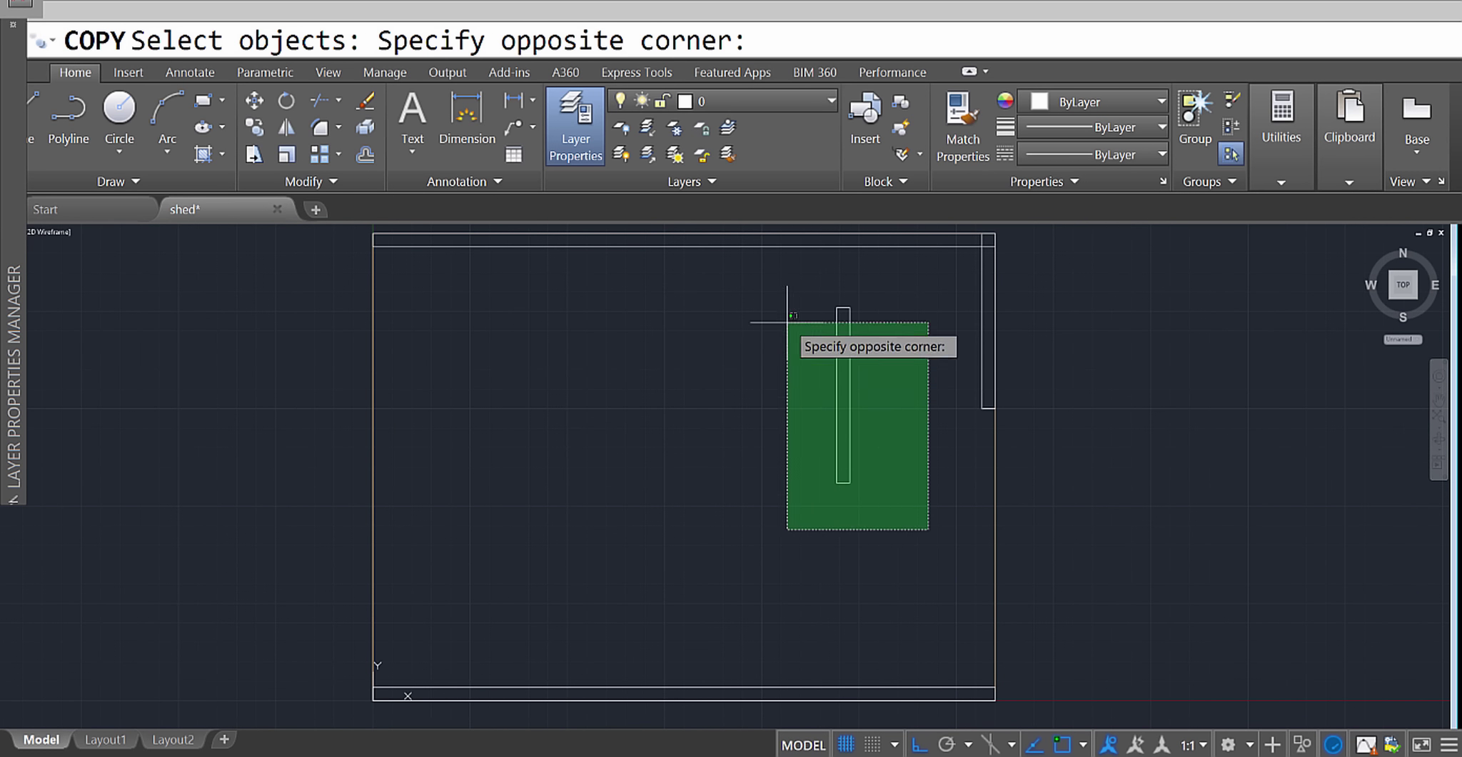
pyautogui.click(787, 322)
pyautogui.press('Return')
pyautogui.click(849, 483)
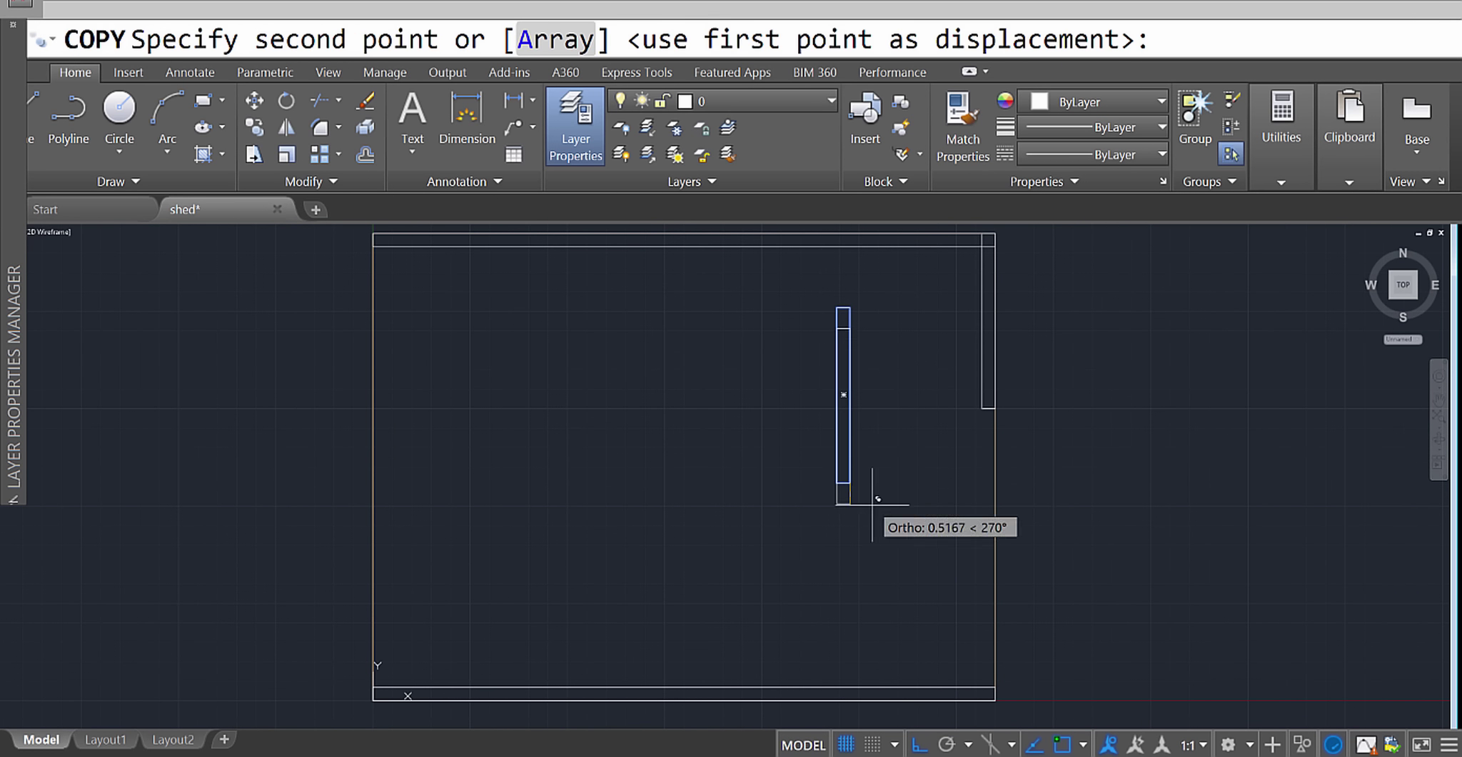
pyautogui.click(990, 700)
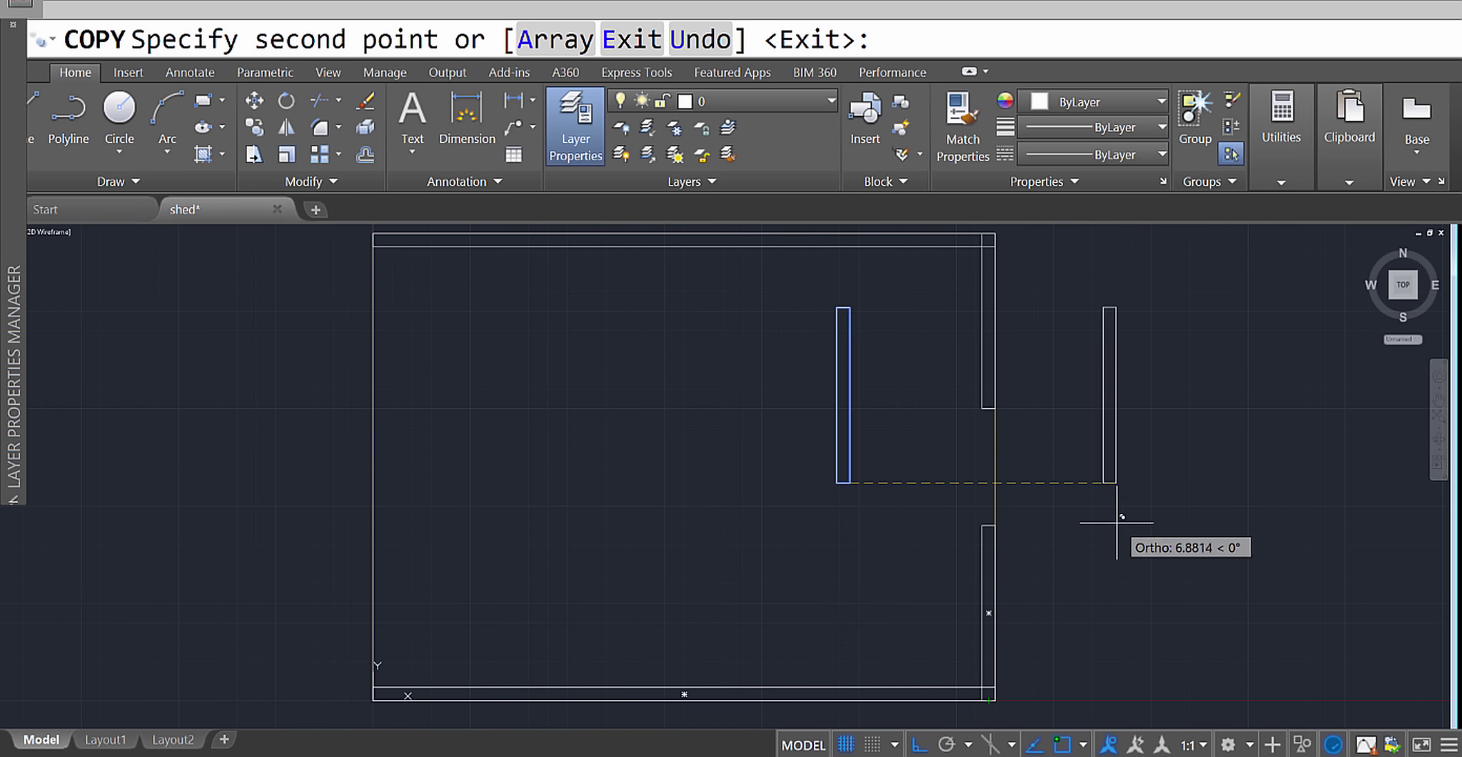
pyautogui.press('Escape')
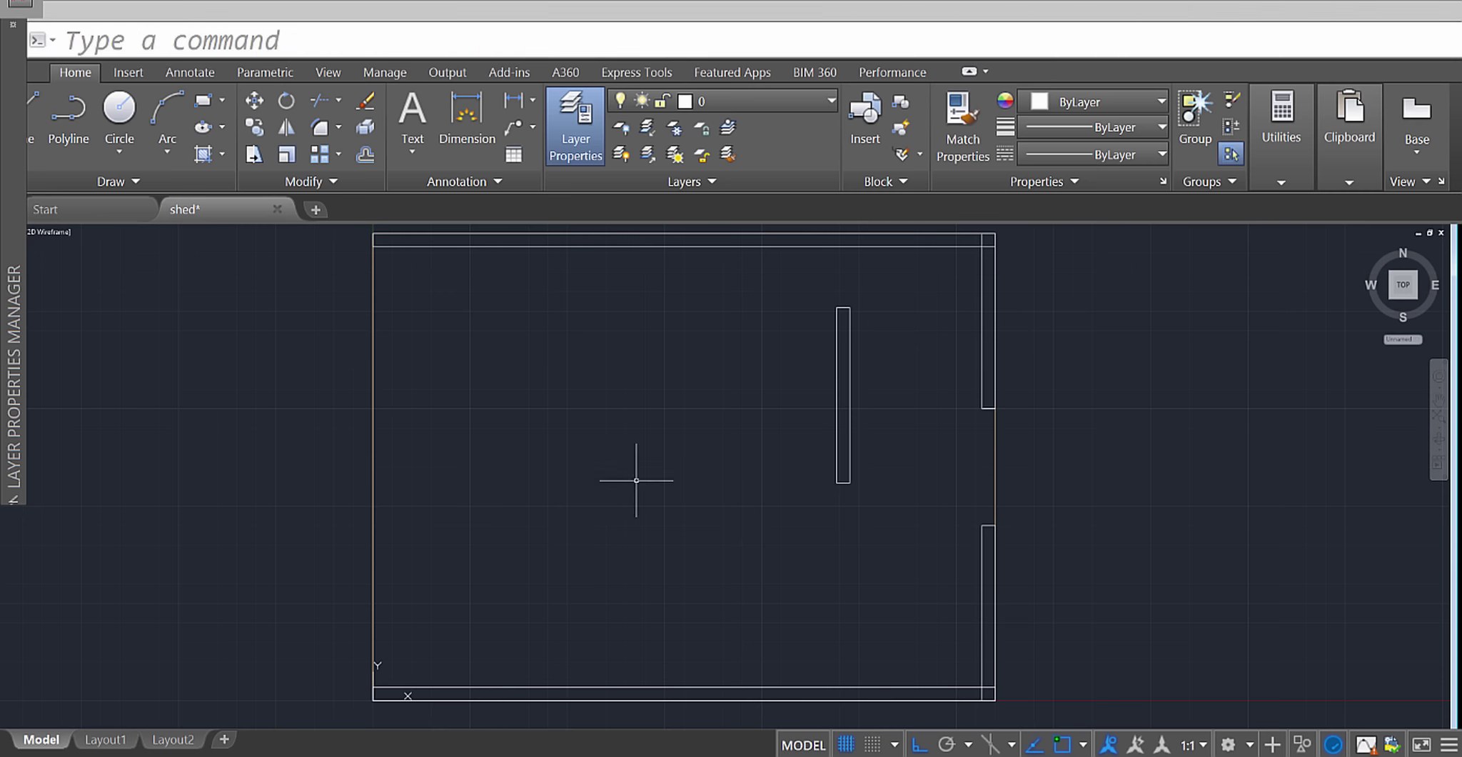
# Move the original upright rectangle from its upper-left corner to the slab's upper-left corner.
pyautogui.write('move')
pyautogui.press('Return')
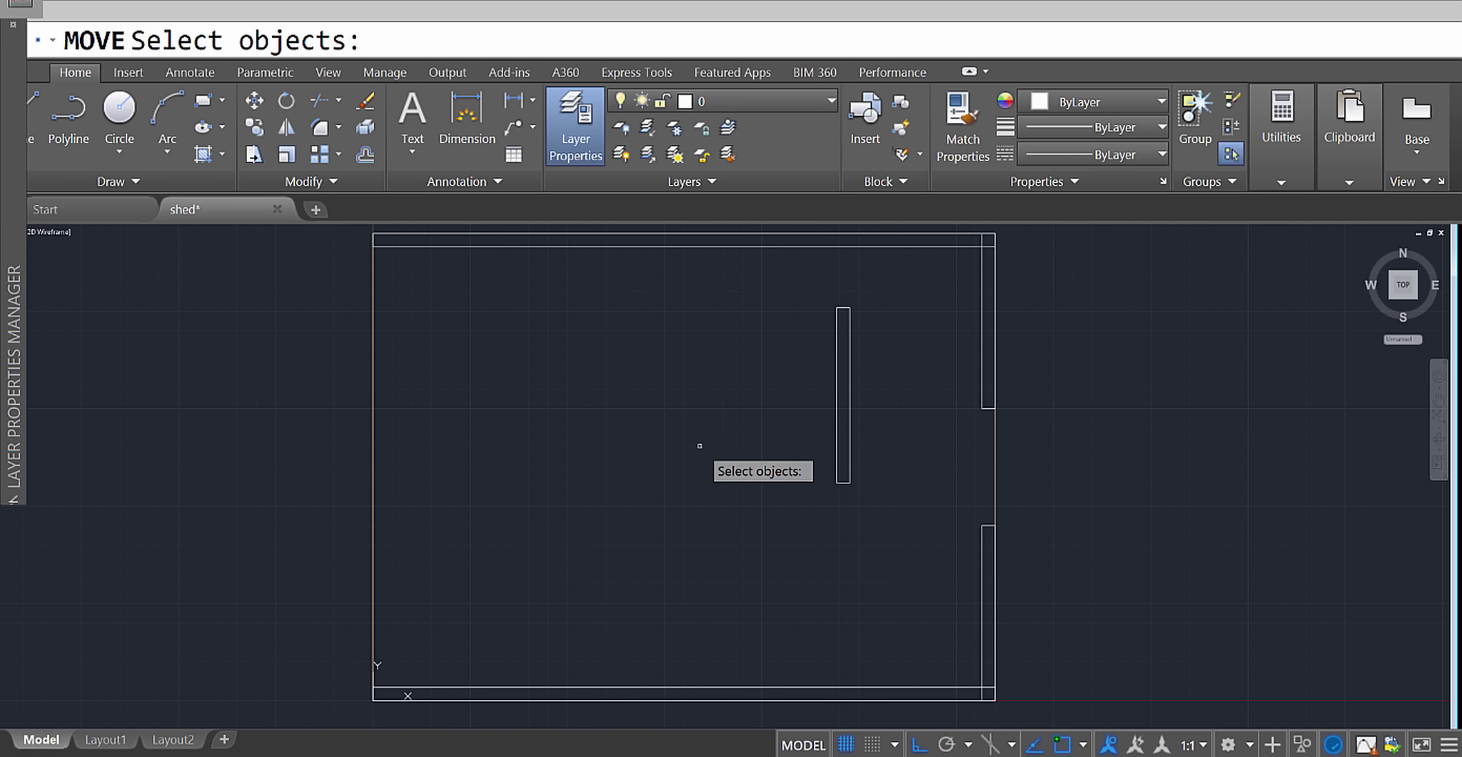
pyautogui.click(905, 514)
pyautogui.click(817, 407)
pyautogui.press('Return')
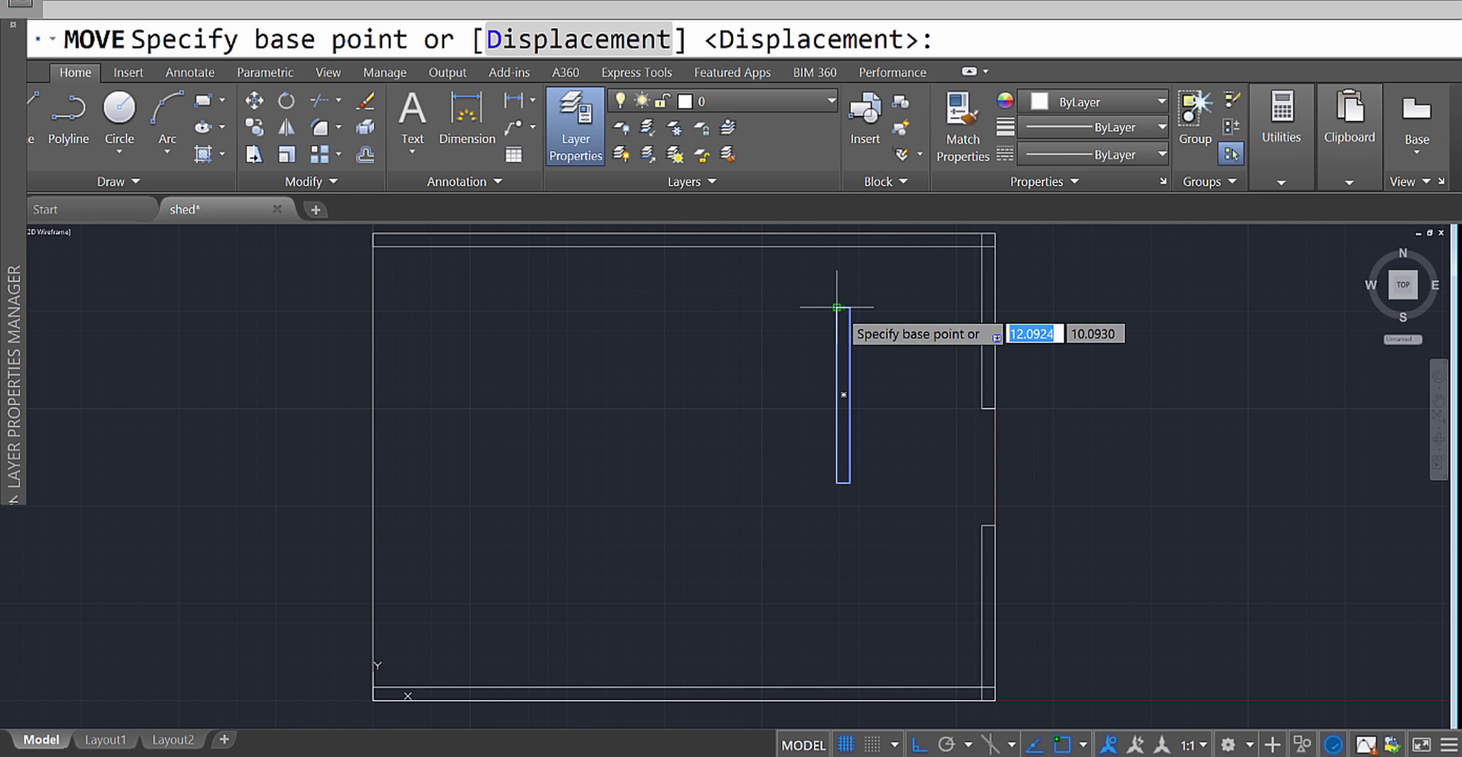
pyautogui.click(843, 307)
pyautogui.moveTo(637, 331); pyautogui.dragTo(803, 418, button='middle')
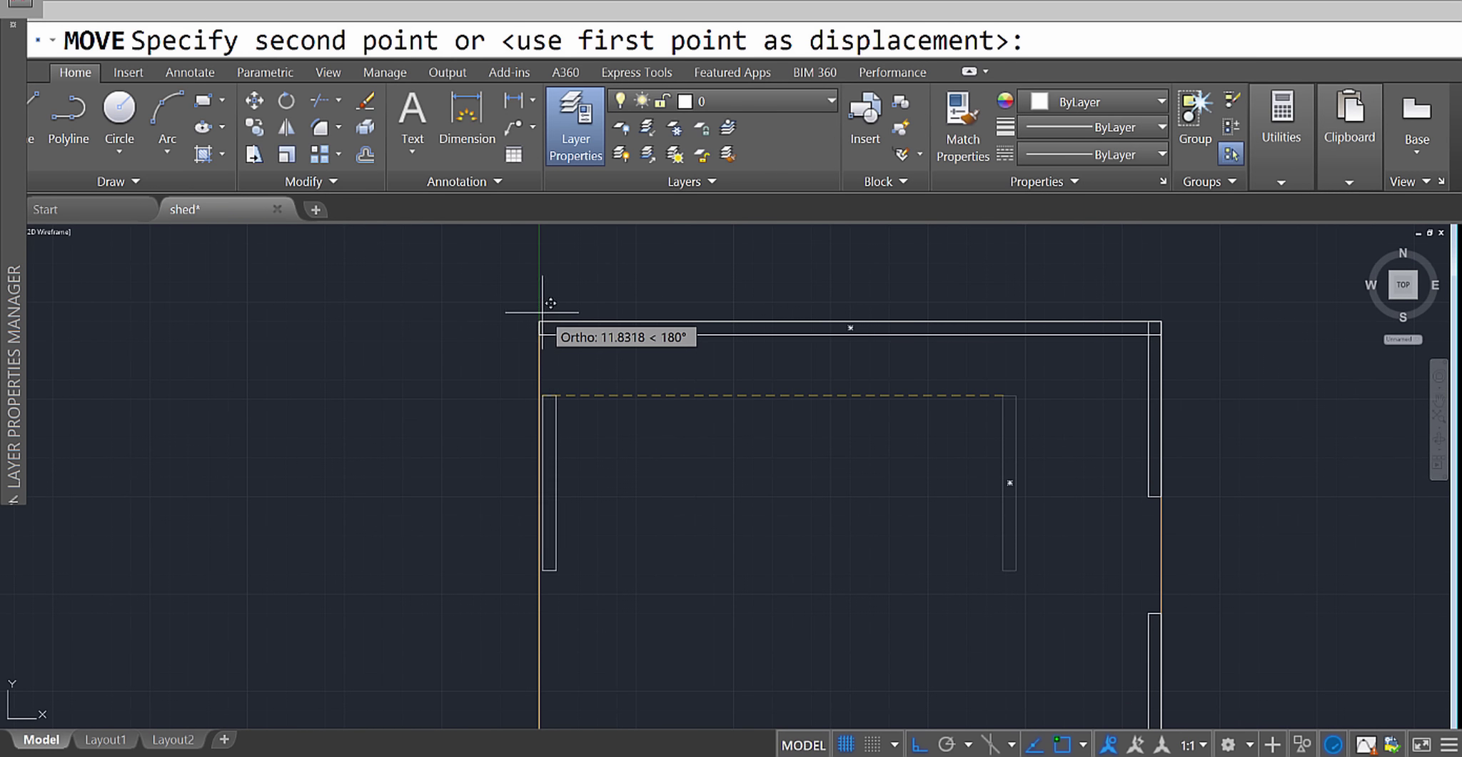
pyautogui.click(543, 316)
# Stretch the left wall rectangle's lower edge down to the slab's bottom edge.
pyautogui.moveTo(538, 310)
pyautogui.mouseDown(button='middle')
pyautogui.moveTo(727, 433)
pyautogui.moveTo(744, 353)
pyautogui.mouseUp(button='middle')
pyautogui.scroll(3, 685, 318)
pyautogui.click(776, 303)
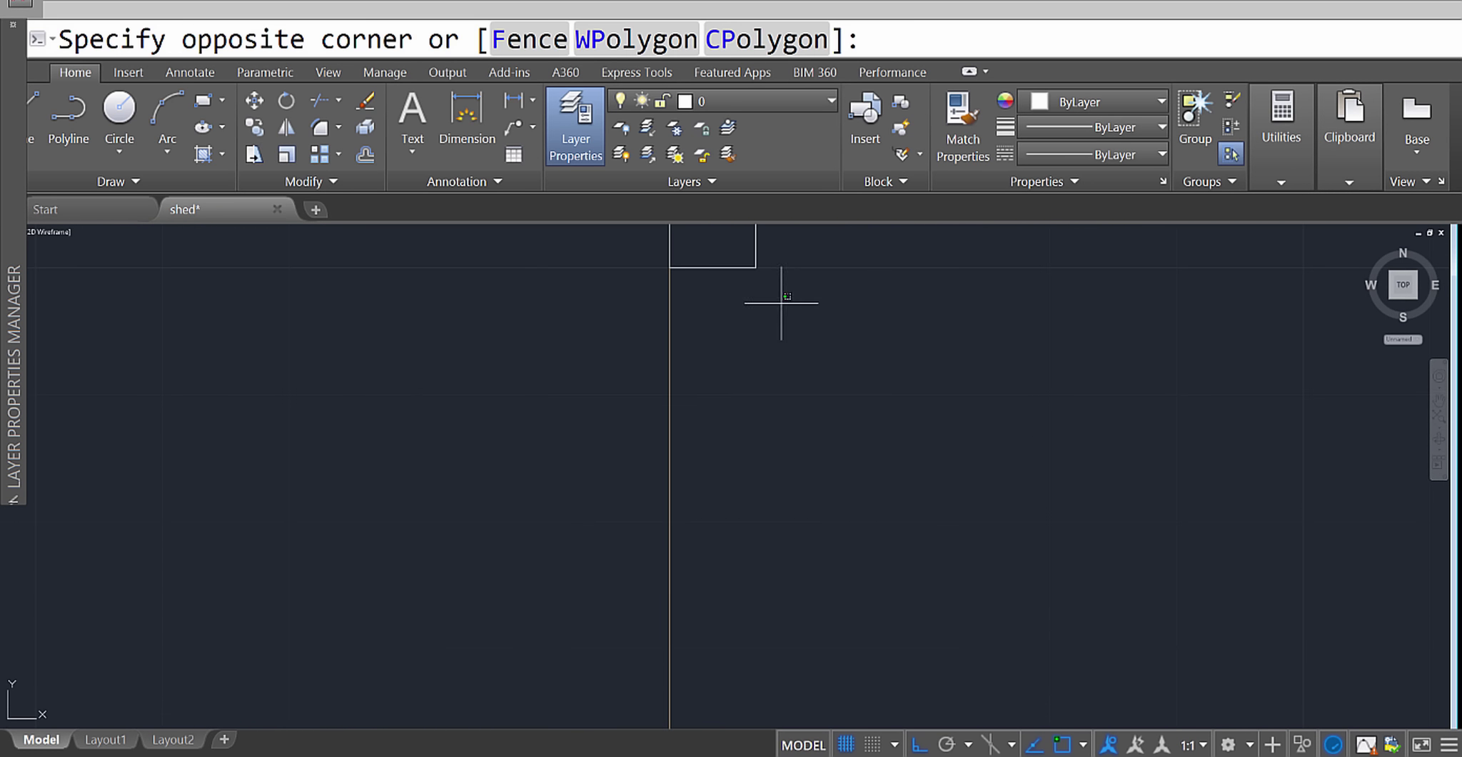
pyautogui.click(708, 246)
pyautogui.click(712, 268)
pyautogui.scroll(-5, 711, 359)
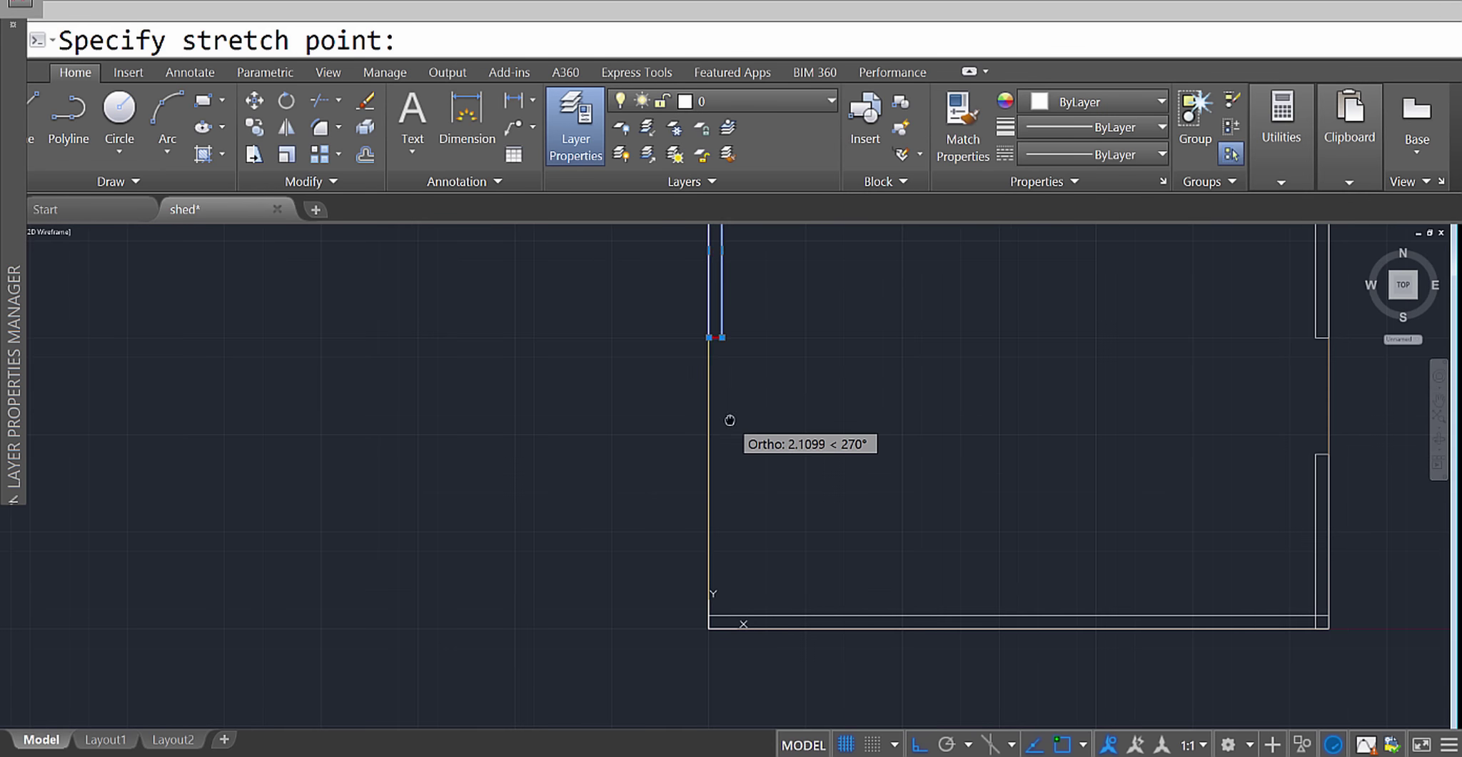
pyautogui.scroll(4, 761, 588)
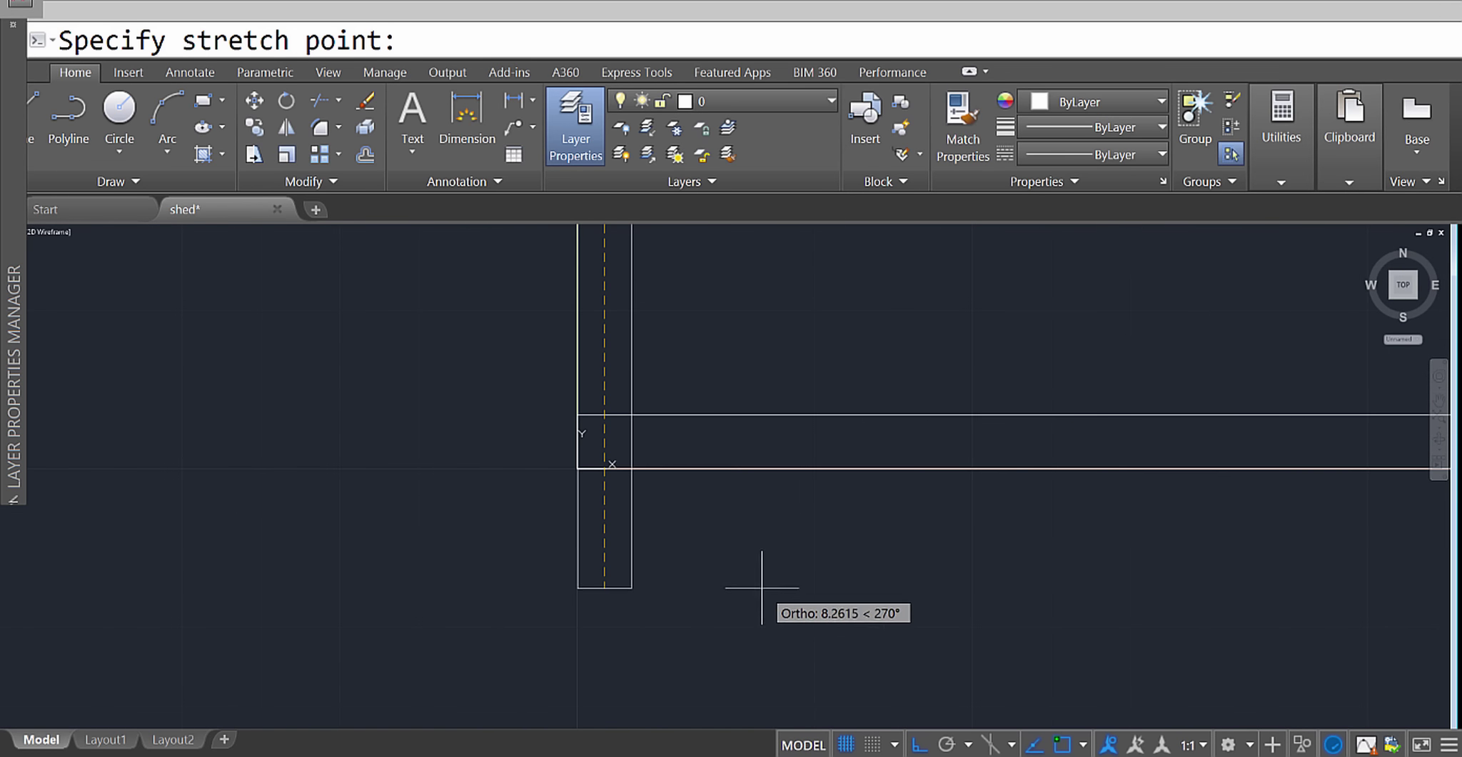
pyautogui.click(604, 468)
pyautogui.scroll(-3, 603, 468)
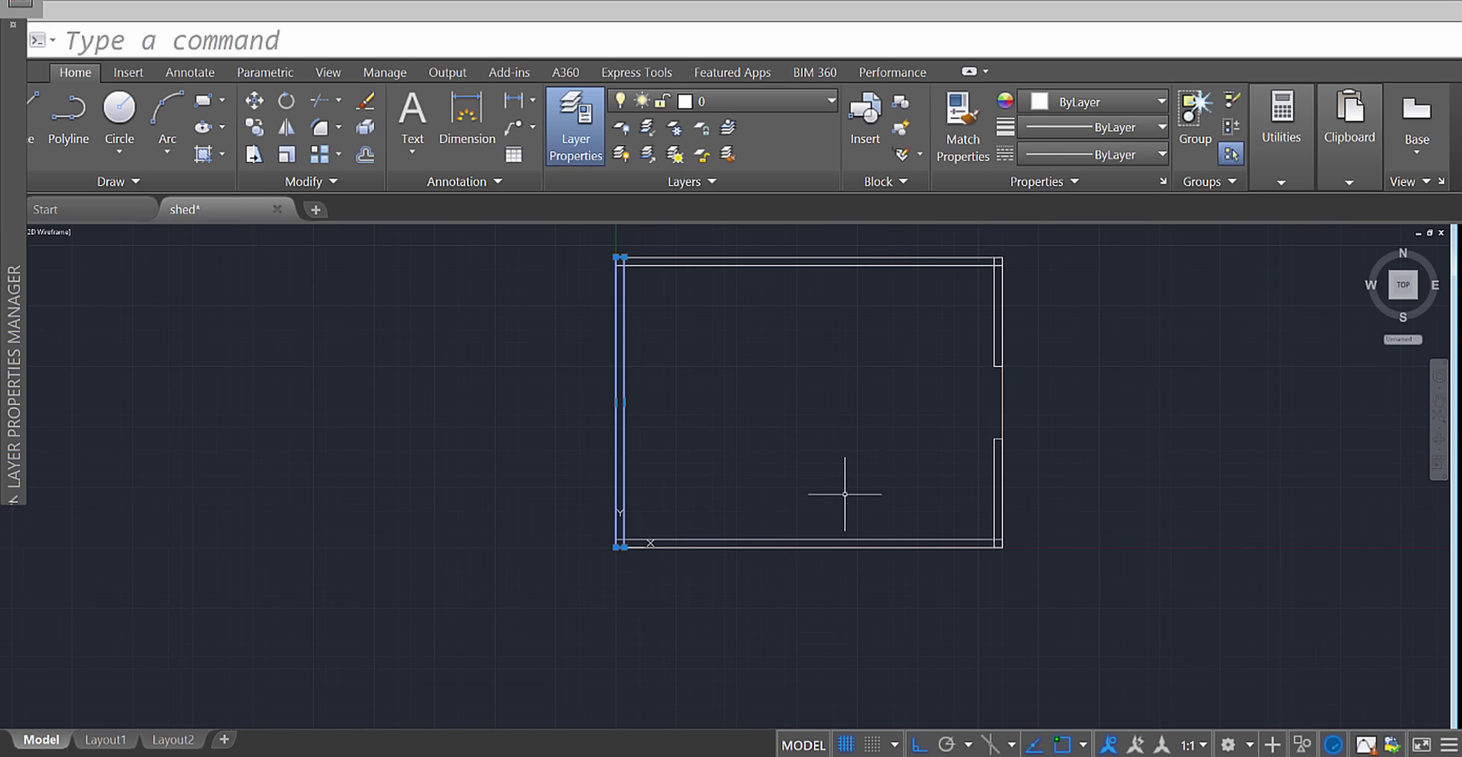
# Draw a small upright rectangle inside the walls by dimensions, with length 0.17 and width 0.34.
pyautogui.scroll(2, 849, 498)
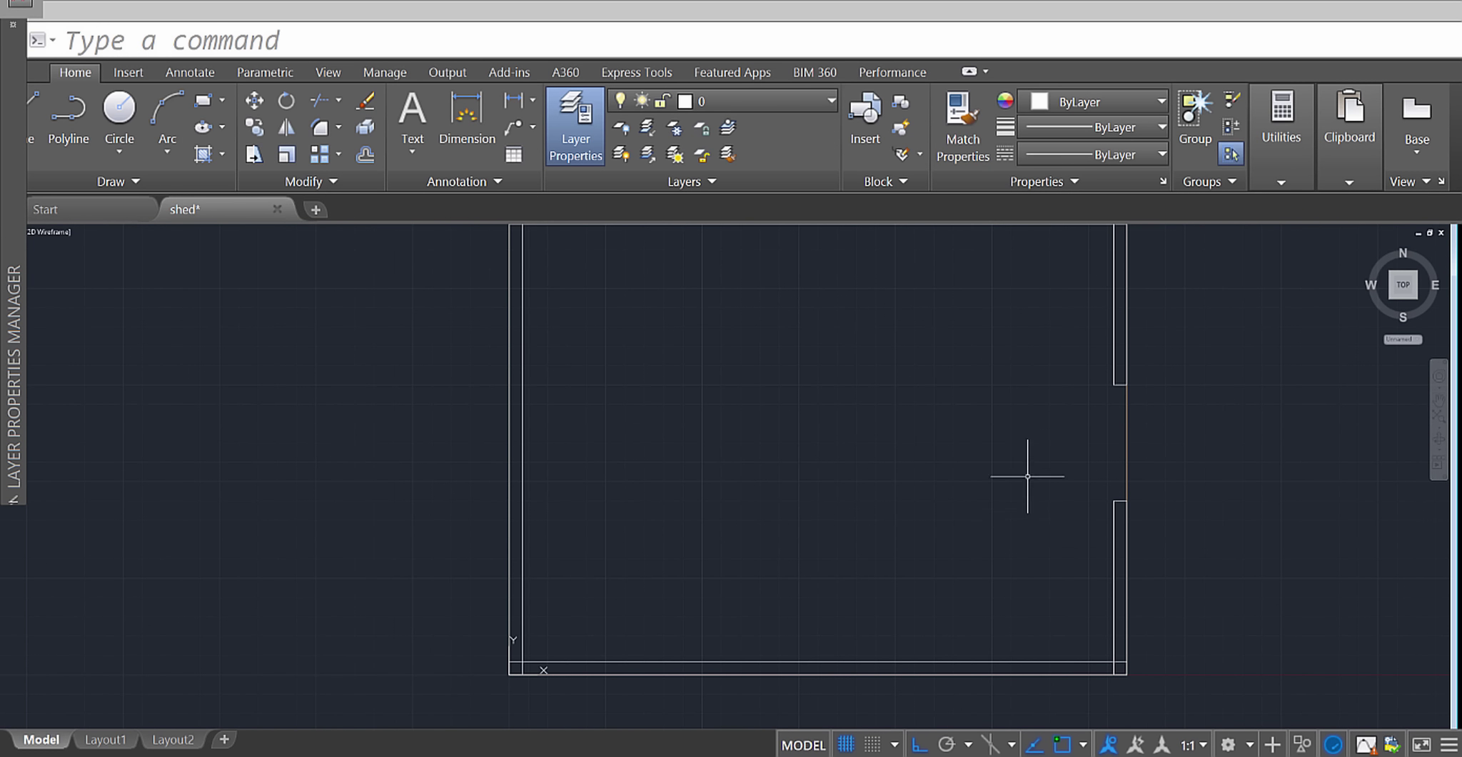
pyautogui.moveTo(1028, 479)
pyautogui.mouseDown(button='middle')
pyautogui.moveTo(1041, 453)
pyautogui.moveTo(1012, 504)
pyautogui.mouseUp(button='middle')
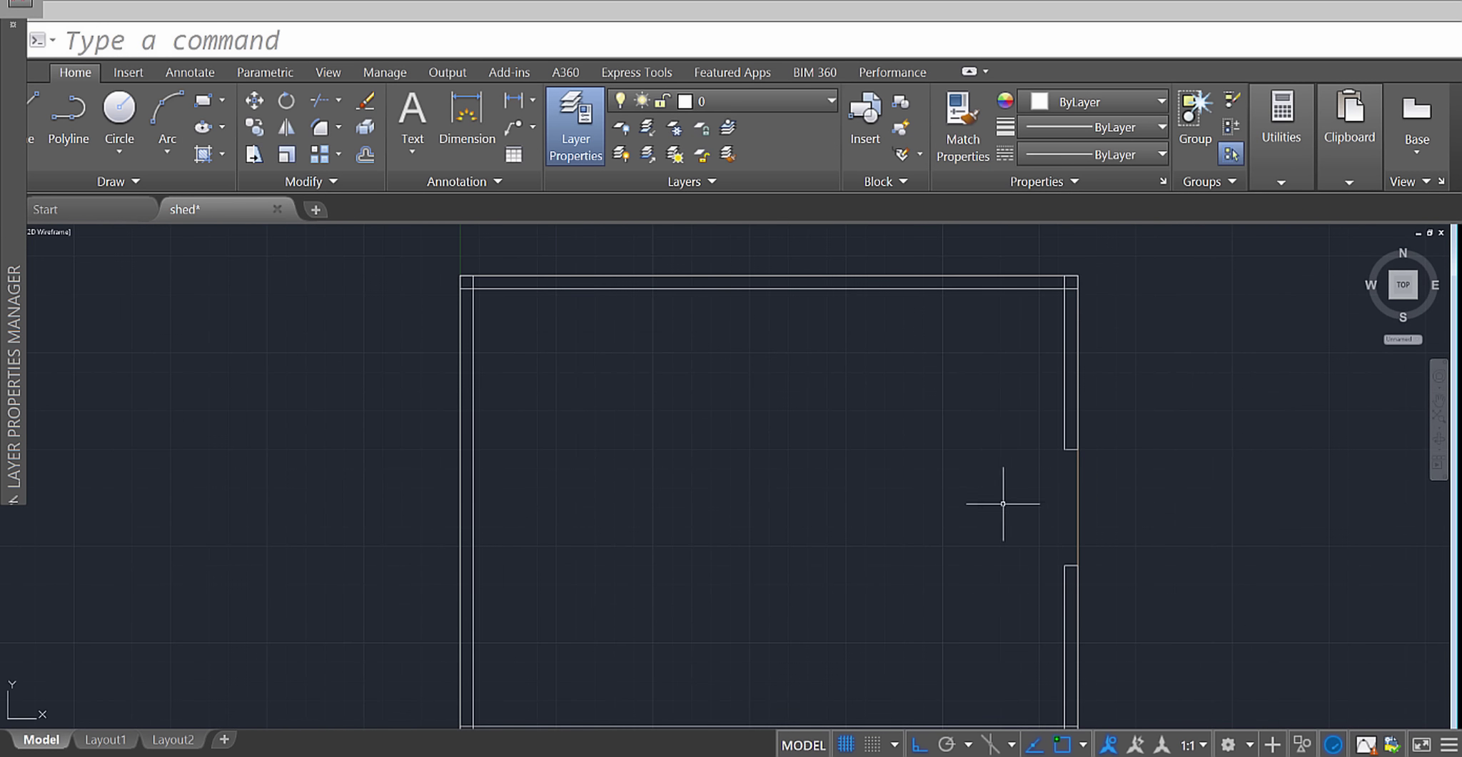
pyautogui.moveTo(790, 298); pyautogui.dragTo(816, 349, button='middle')
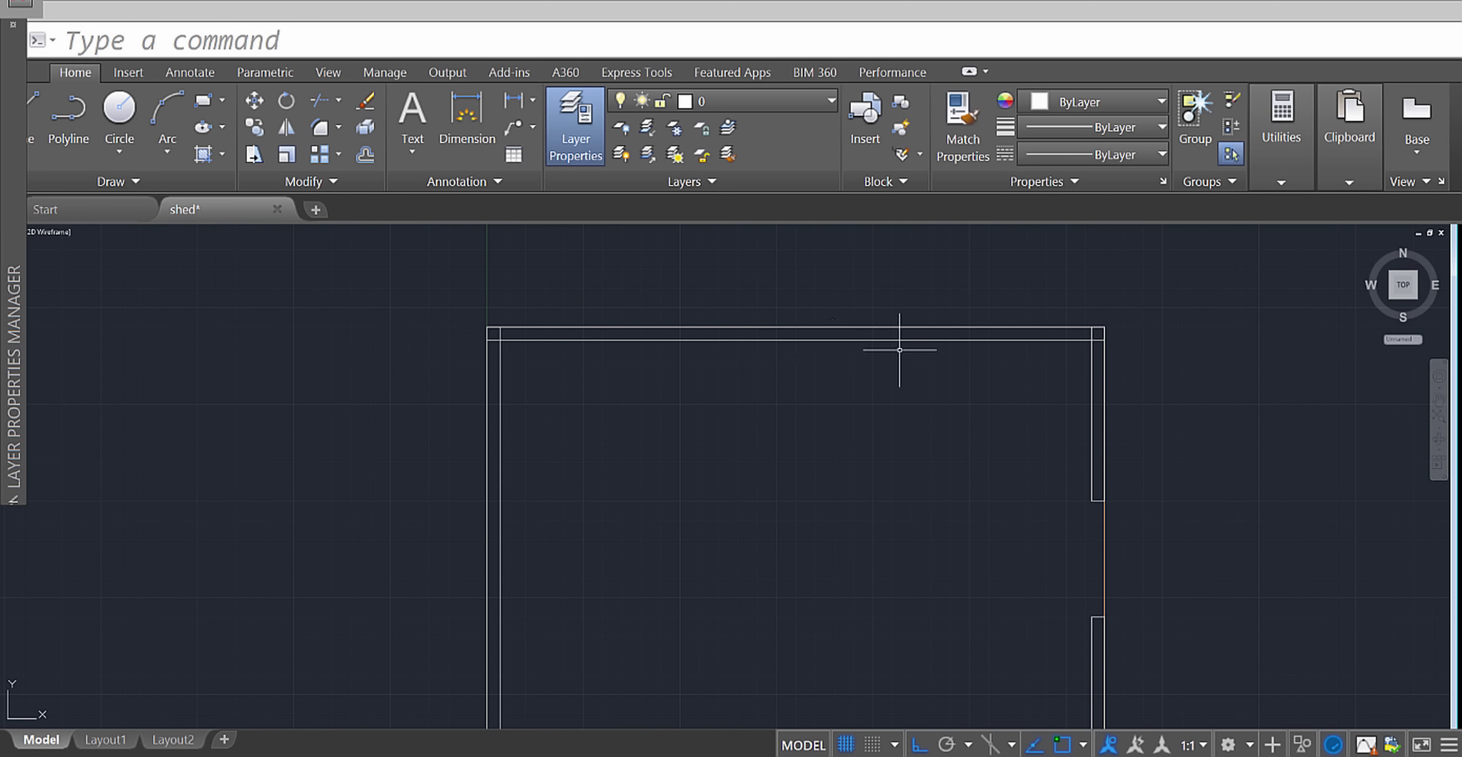
pyautogui.scroll(2, 1212, 429)
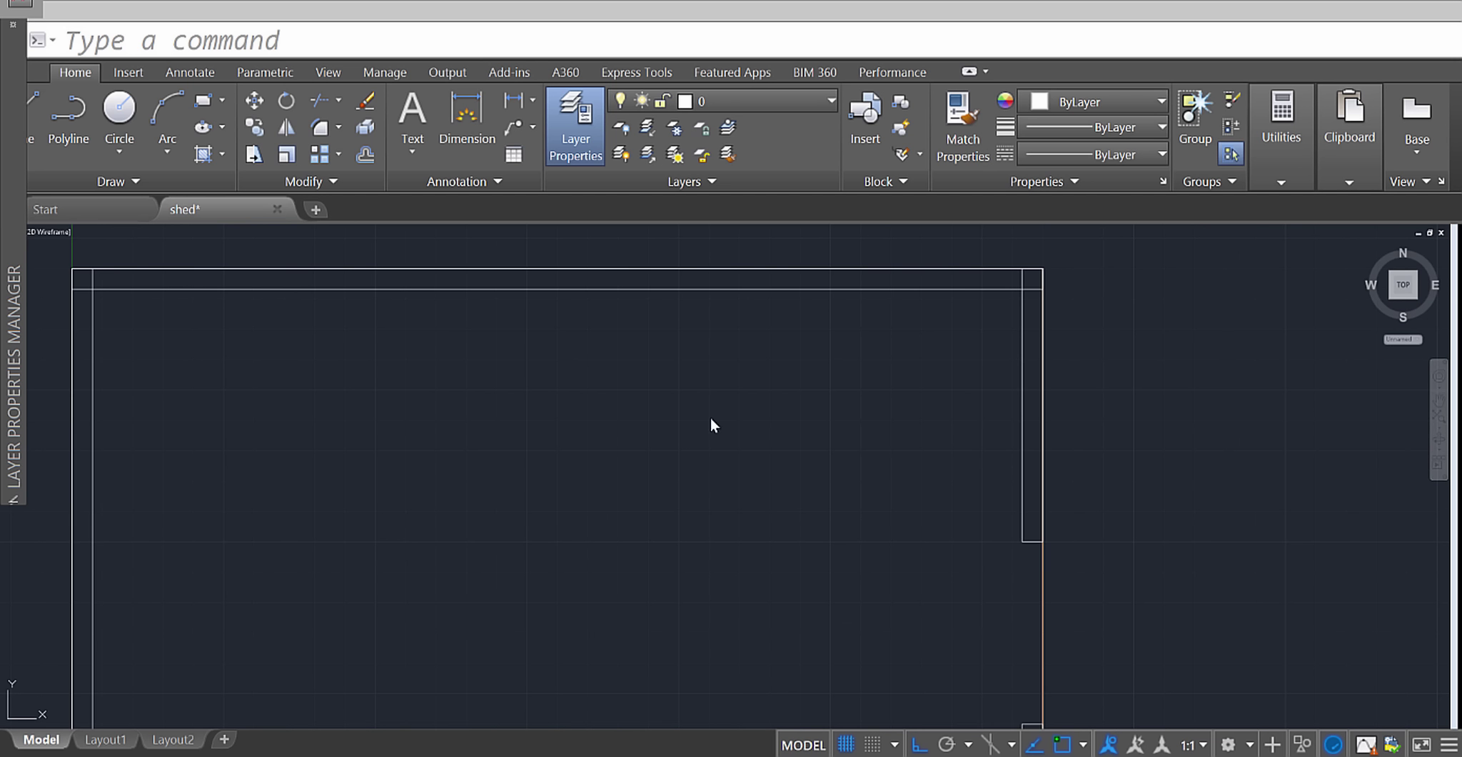
pyautogui.write('rec')
pyautogui.press('Return')
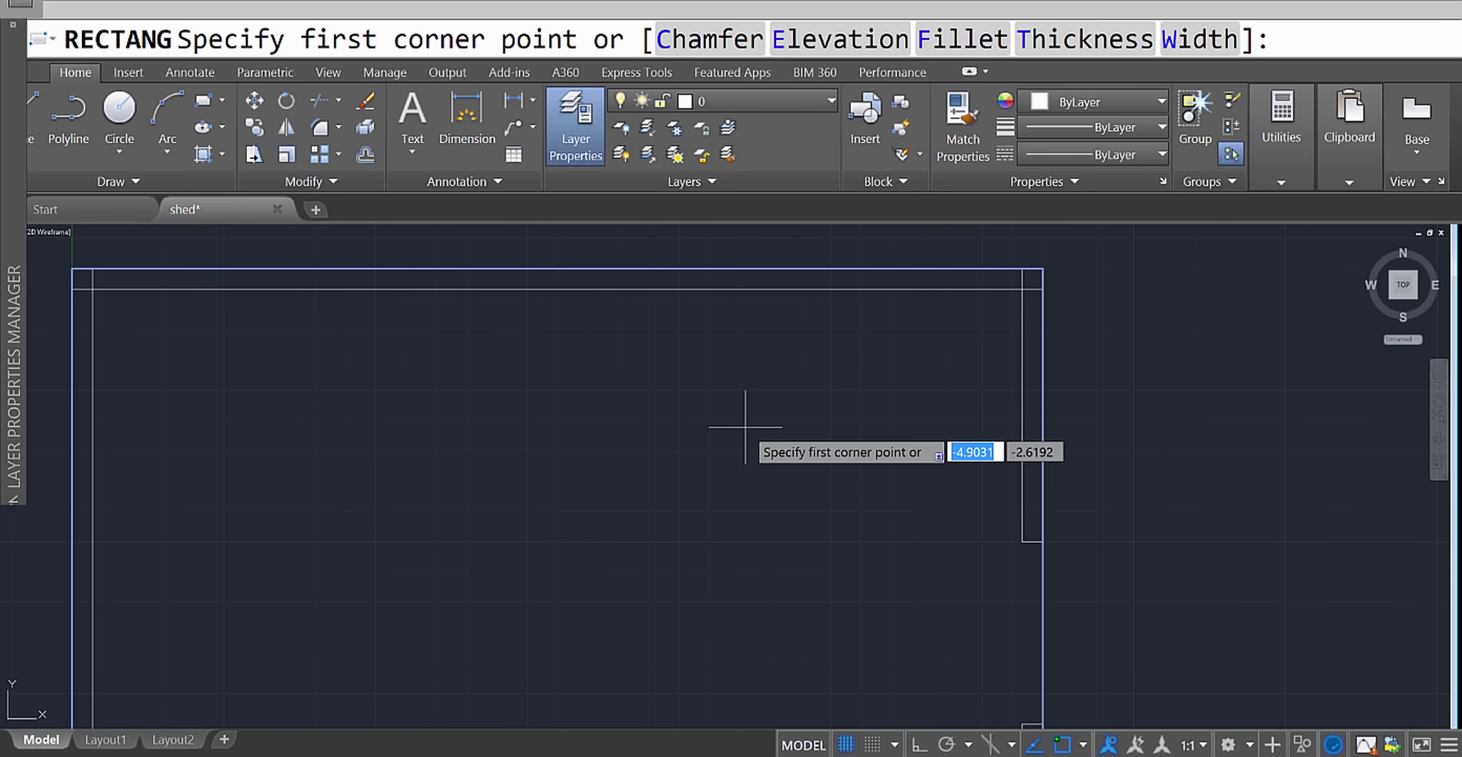
pyautogui.click(721, 364)
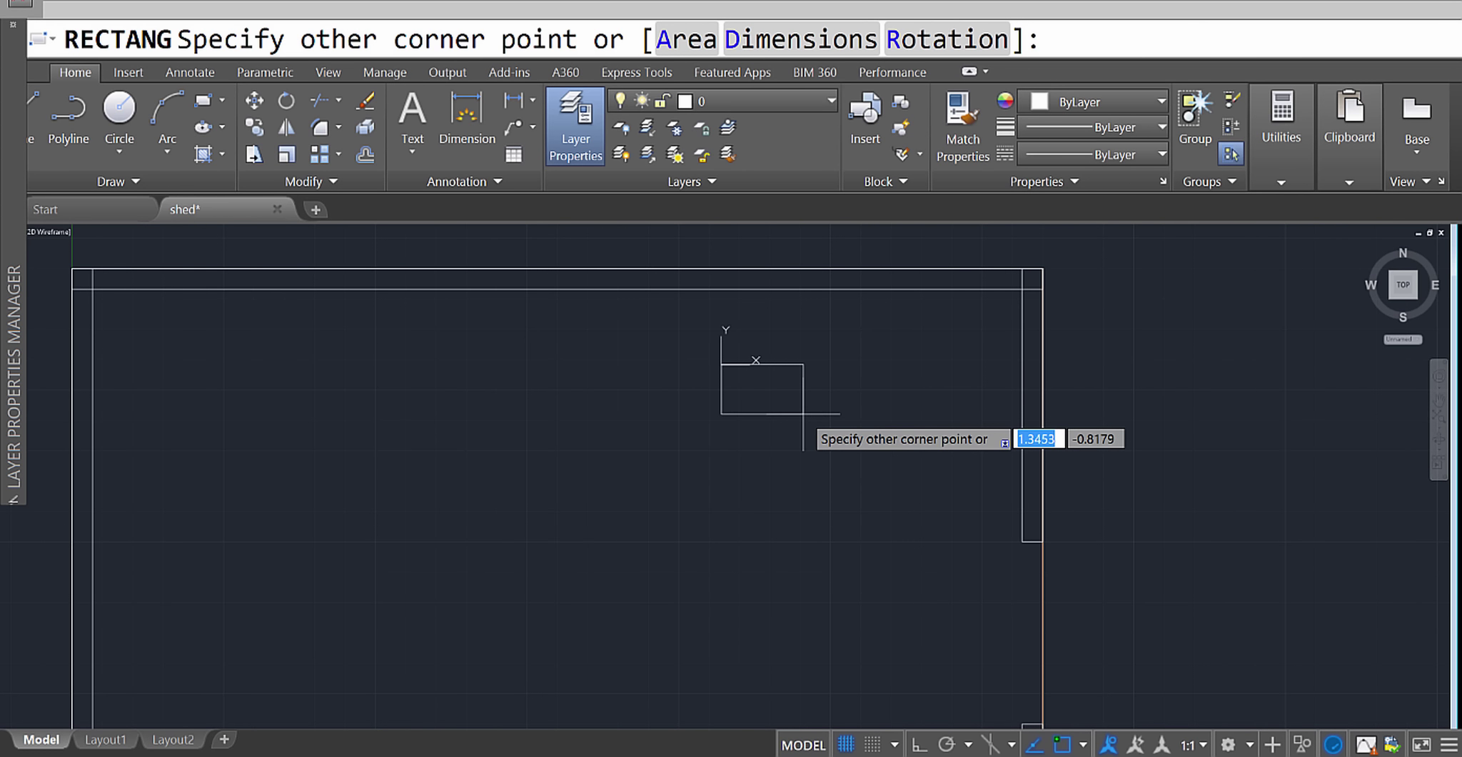
pyautogui.write('d')
pyautogui.press('Return')
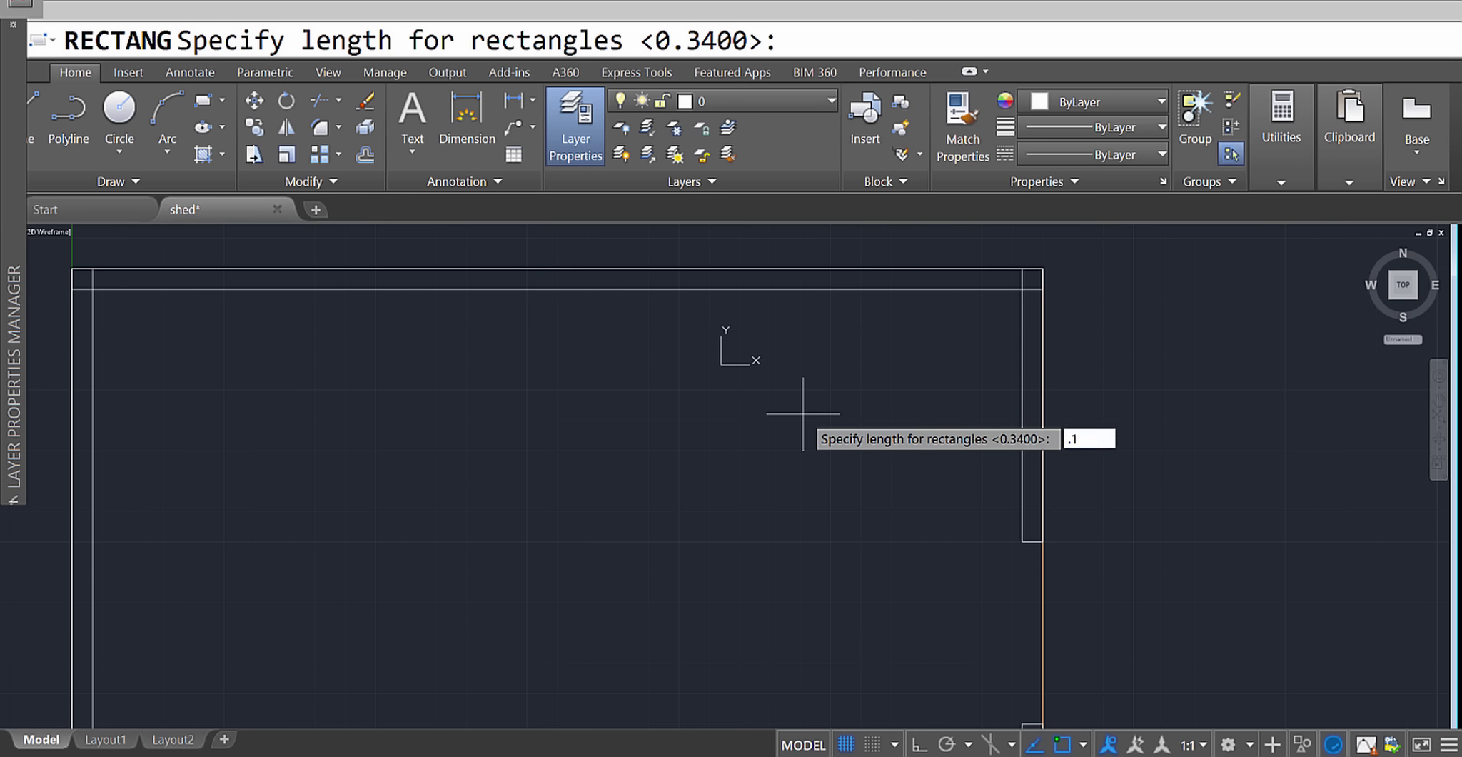
pyautogui.press('Return')
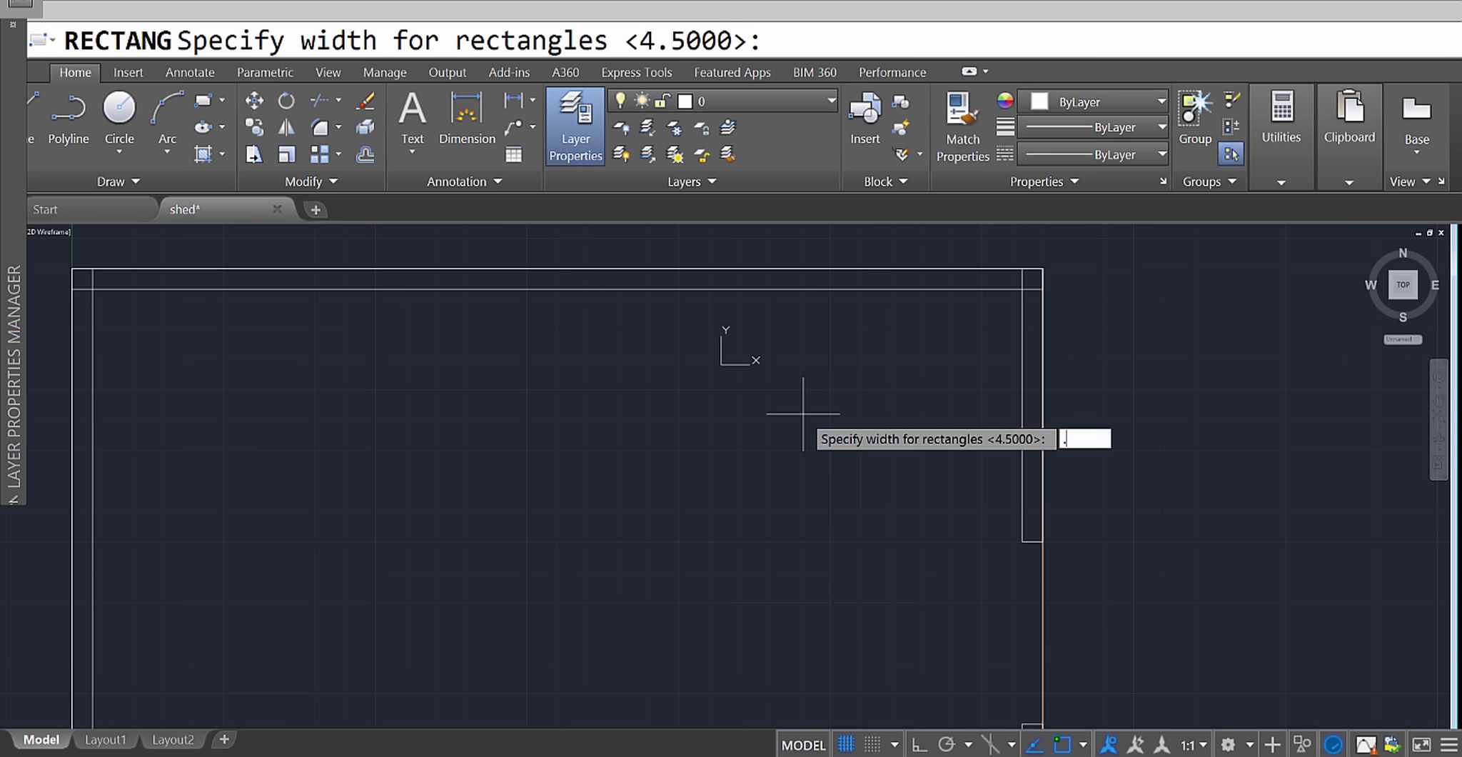
pyautogui.press('Return')
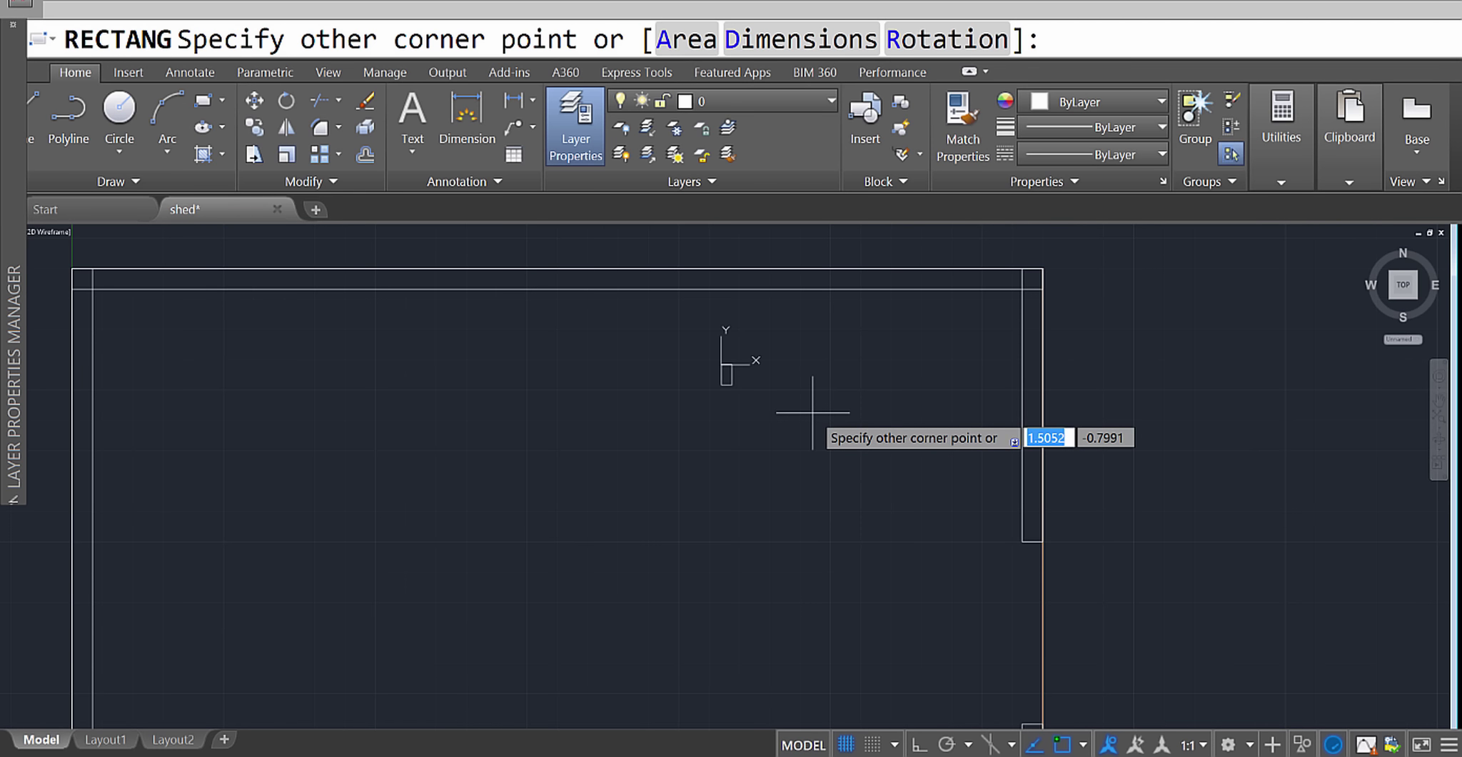
pyautogui.click(812, 412)
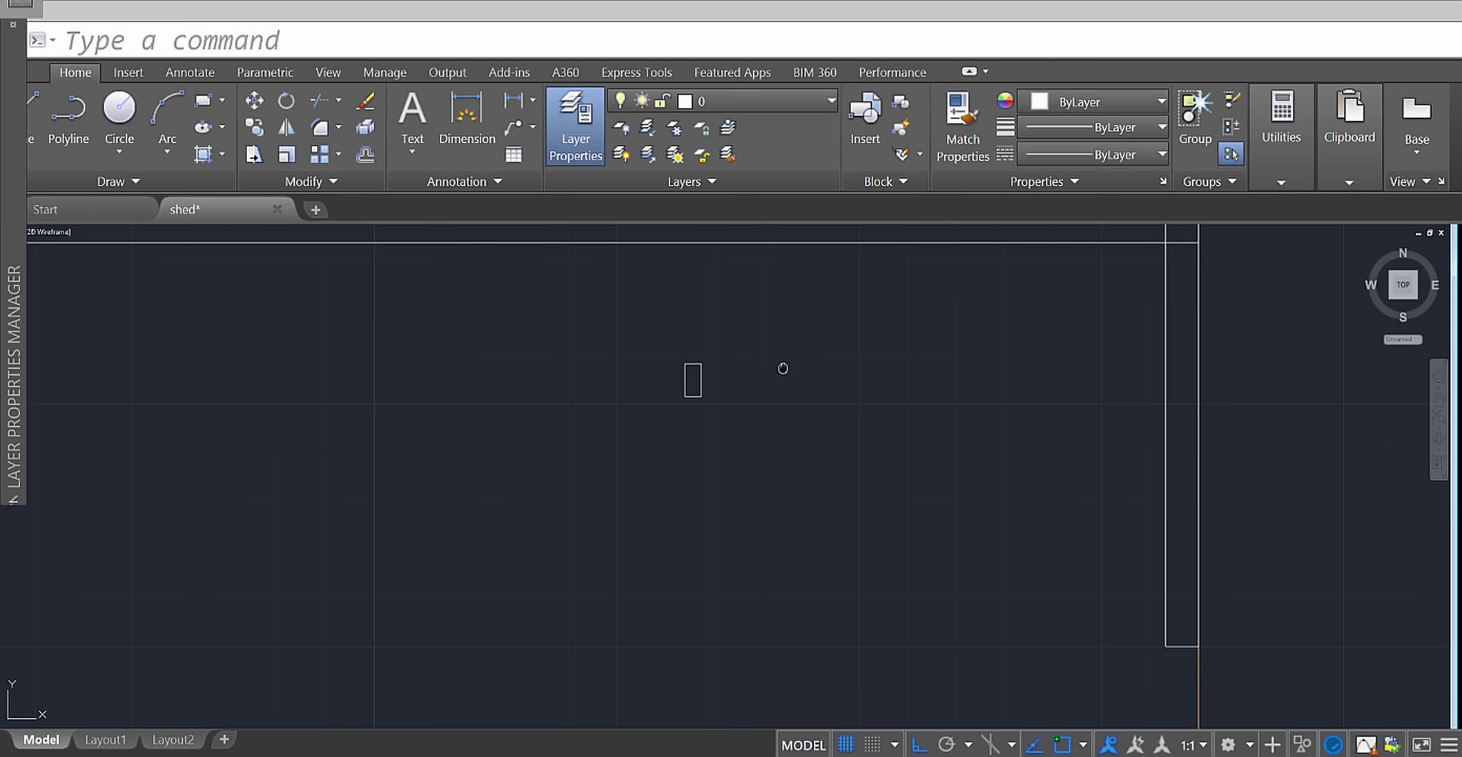
# Draw a small horizontal rectangle beside the small upright one by dimensions, with length 0.34 and width 0.17.
pyautogui.moveTo(783, 367); pyautogui.dragTo(798, 408, button='middle')
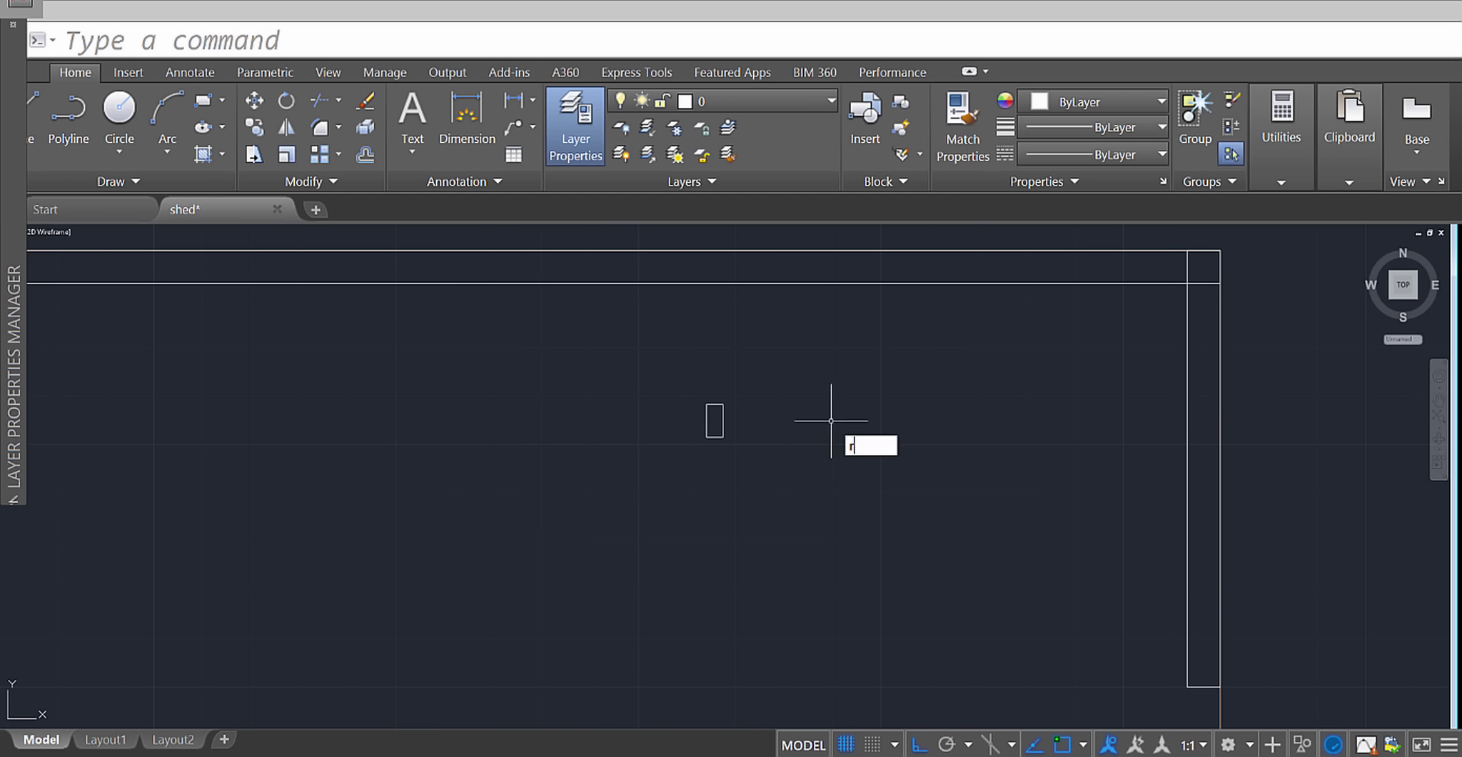
pyautogui.press('Return')
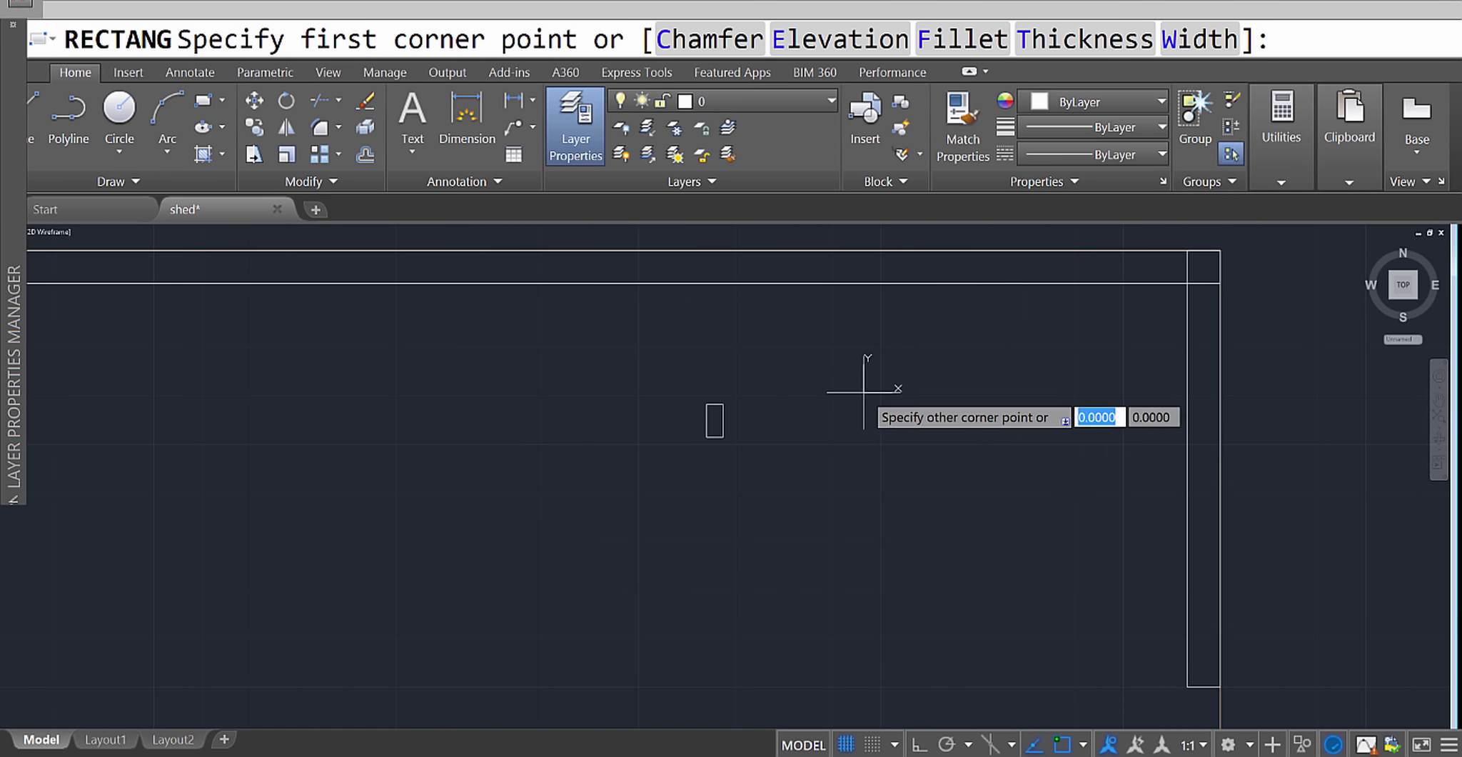
pyautogui.click(864, 392)
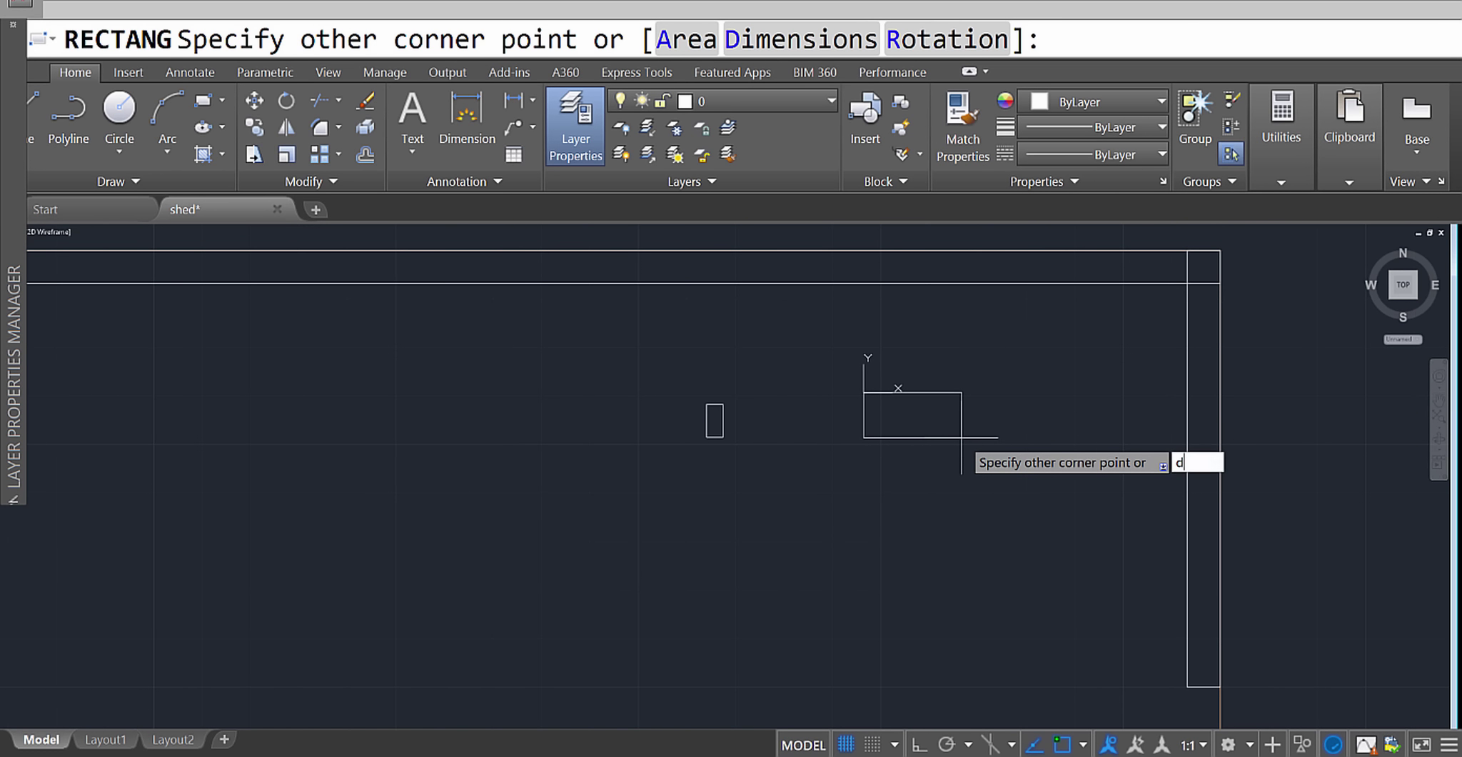
pyautogui.write('d')
pyautogui.press('Return')
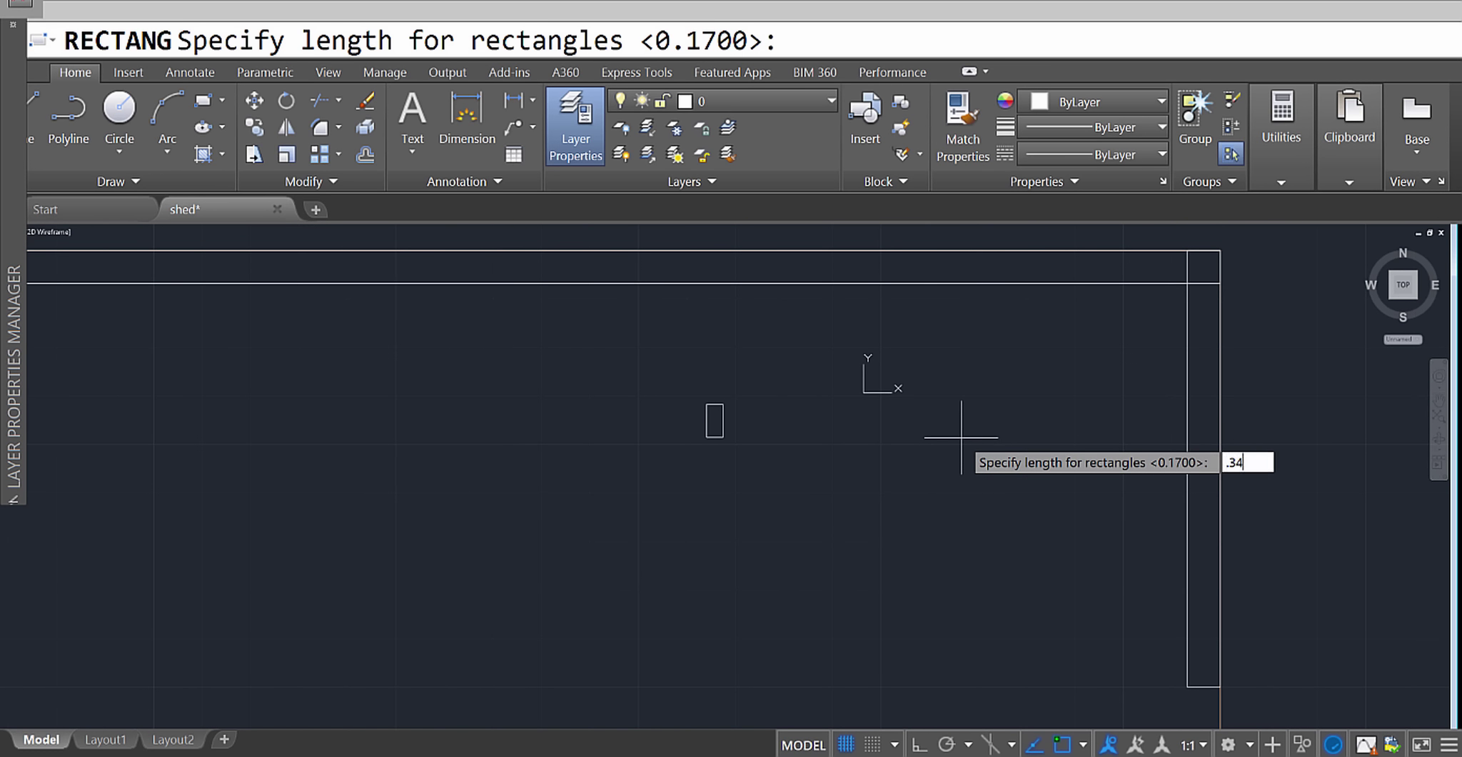
pyautogui.press('Return')
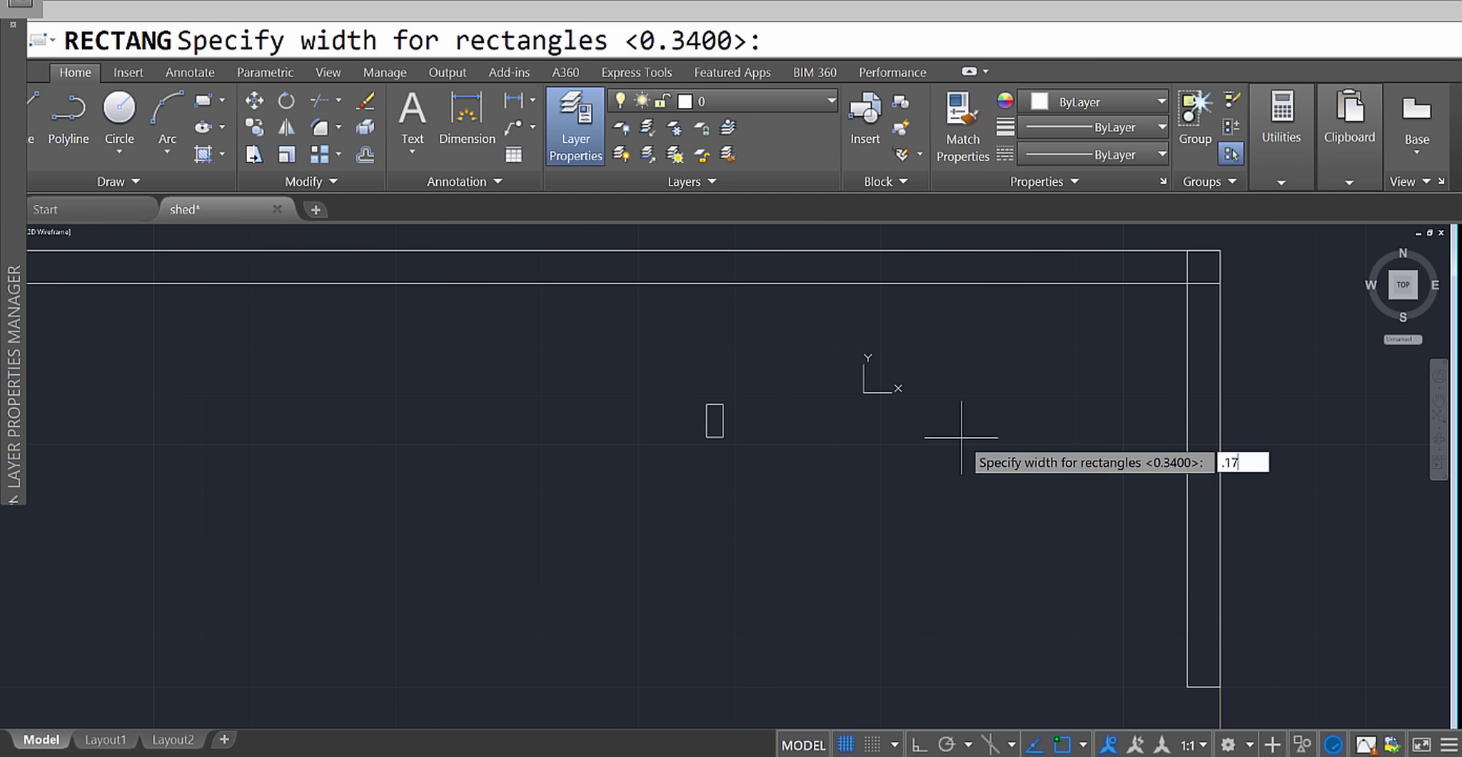
pyautogui.write('.17')
pyautogui.press('Return')
pyautogui.click(992, 453)
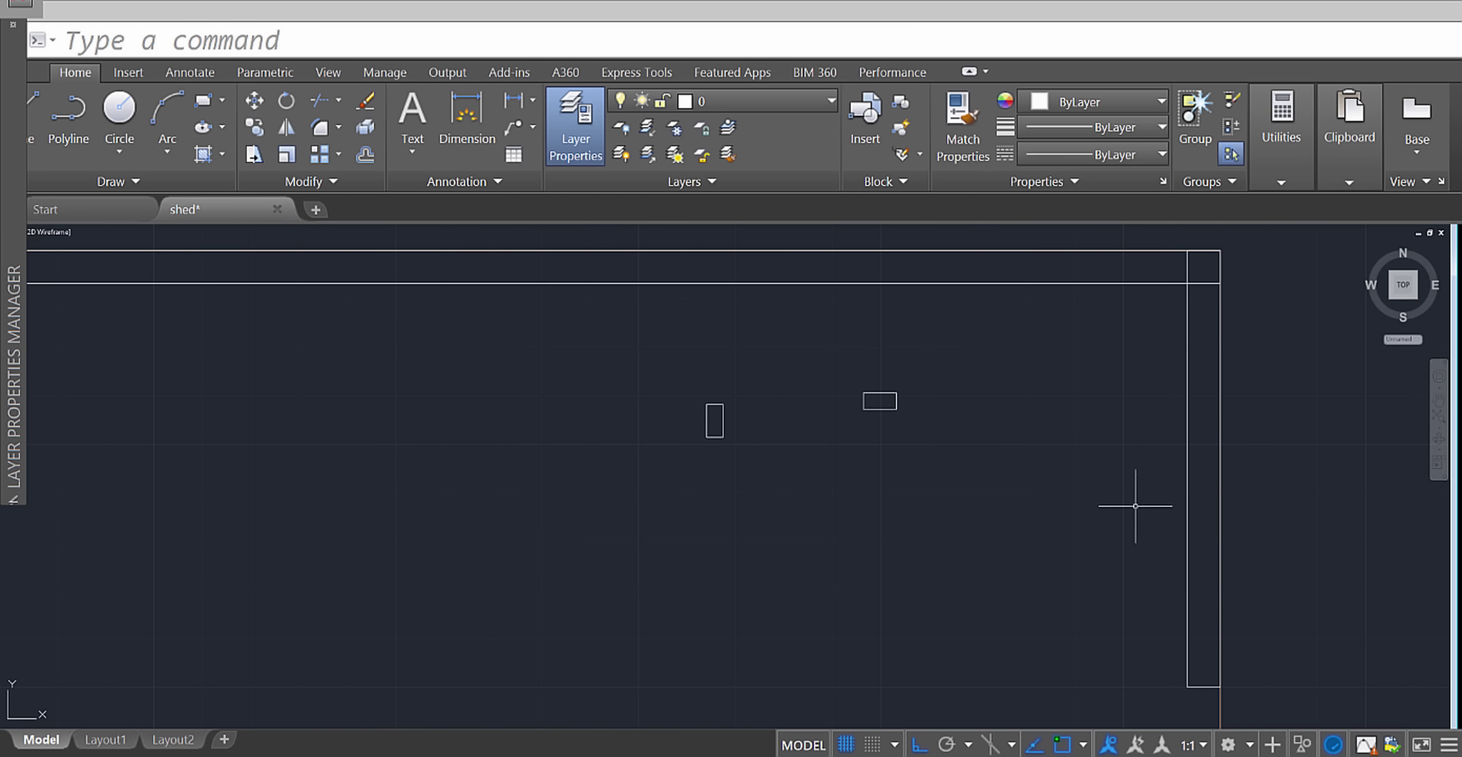
# Copy the small upright rectangle from its upper-right corner to the slab's upper-right corner.
pyautogui.moveTo(1134, 505); pyautogui.dragTo(1020, 533, button='middle')
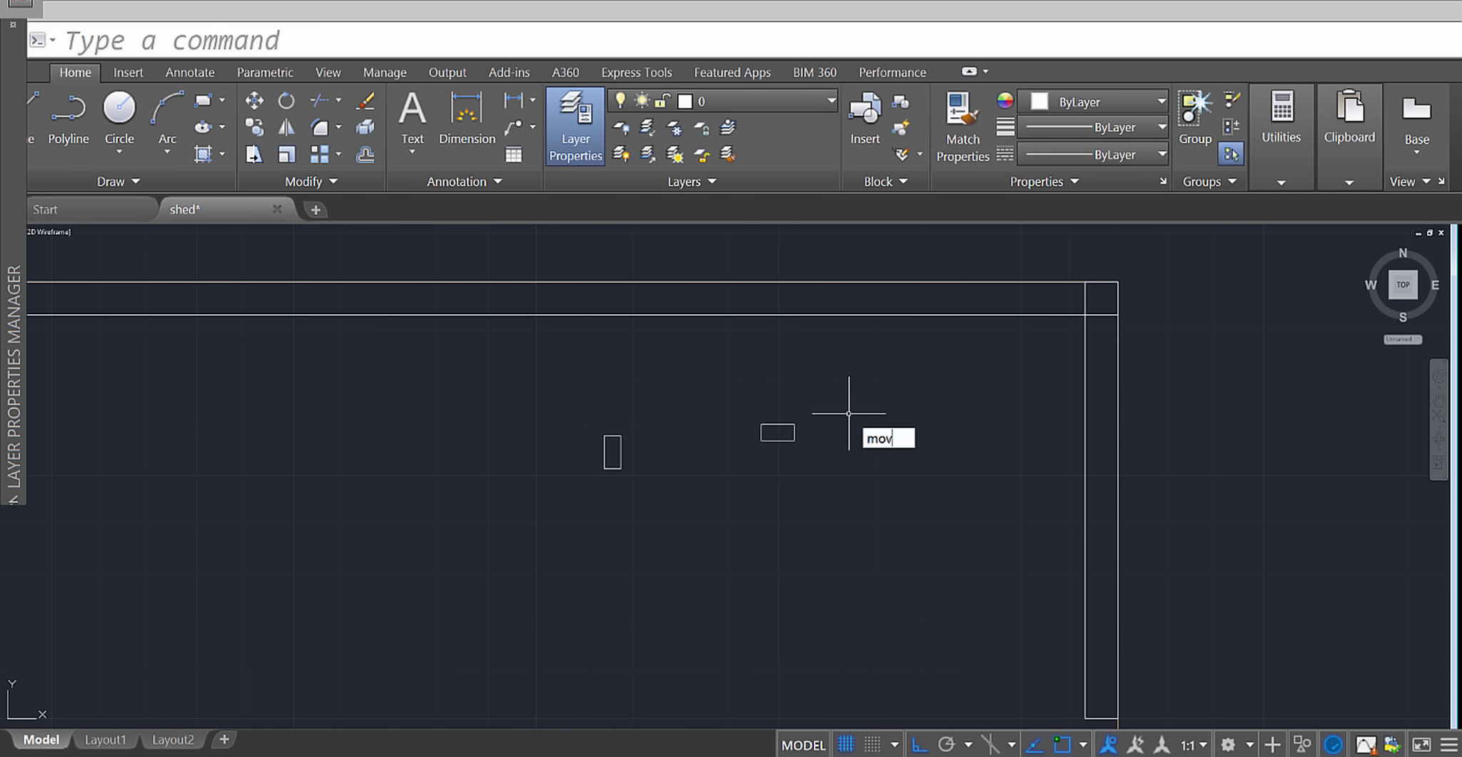
pyautogui.press('Return')
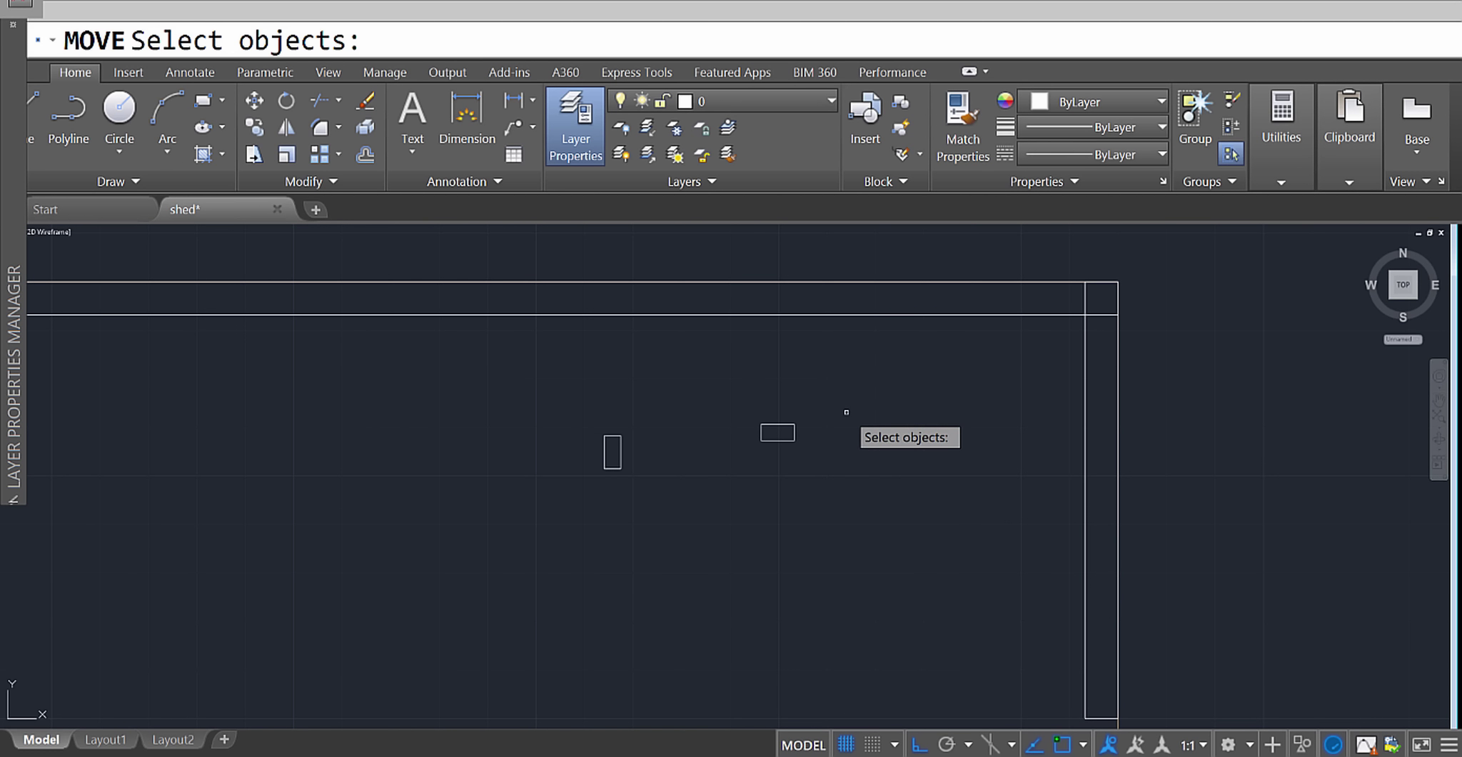
pyautogui.press('Escape')
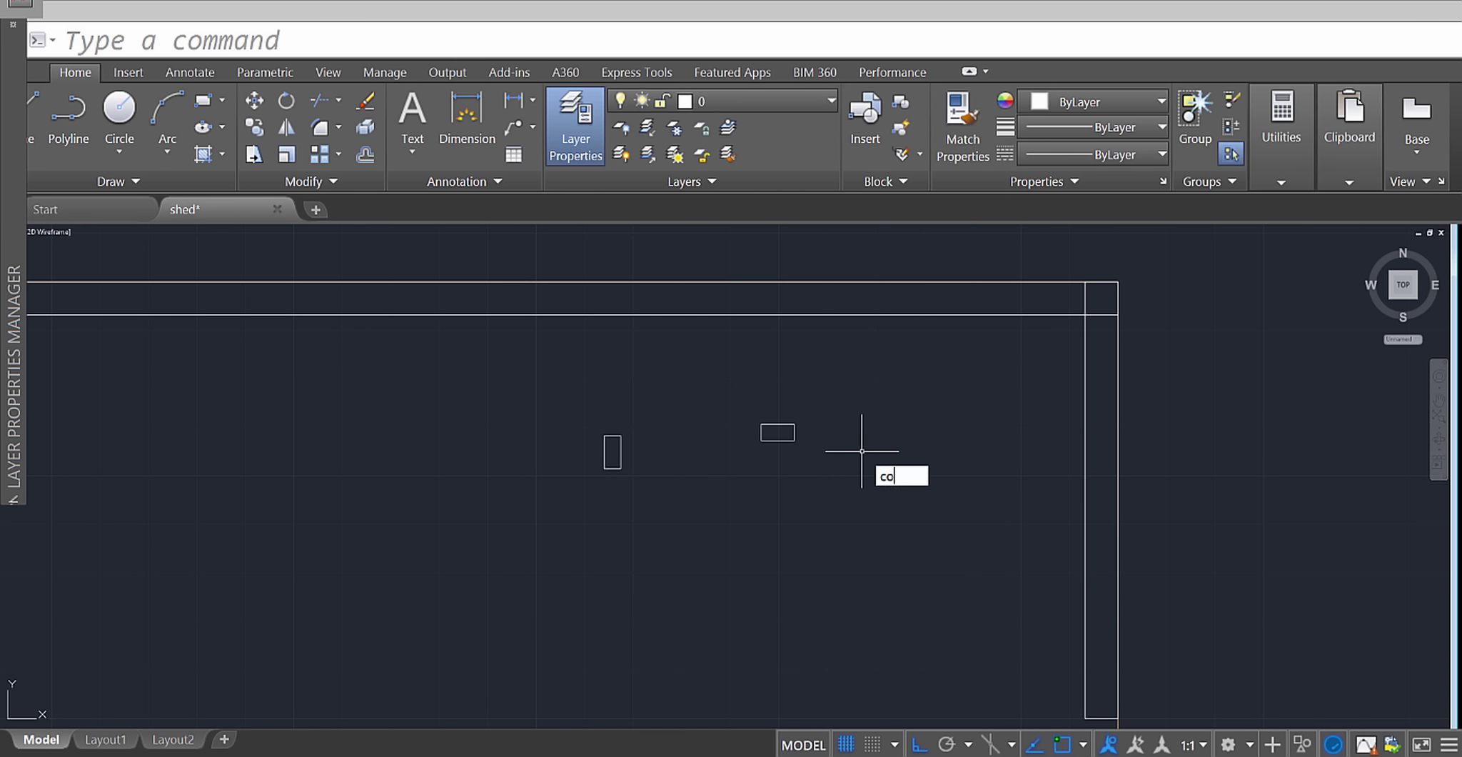
pyautogui.write('co')
pyautogui.press('Return')
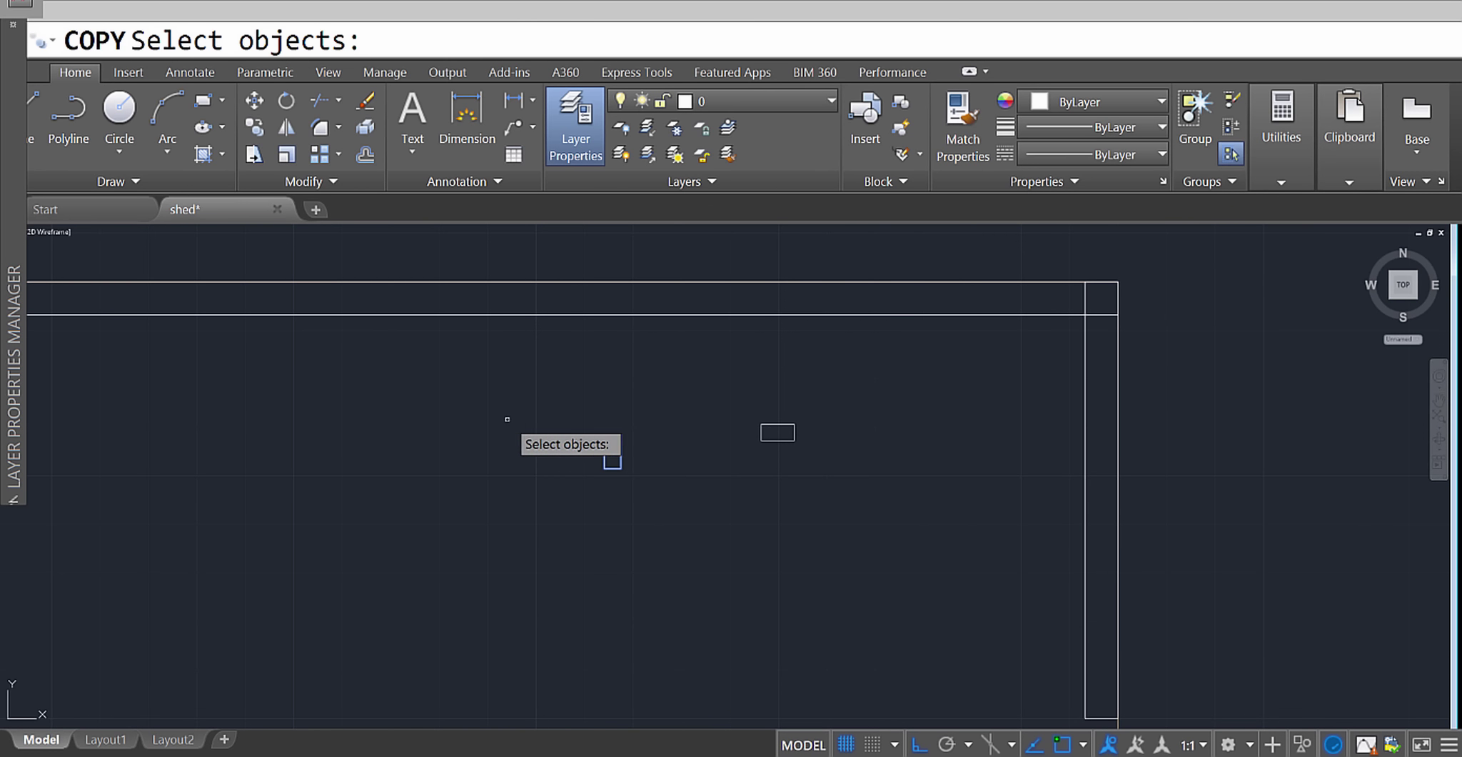
pyautogui.click(612, 462)
pyautogui.press('Return')
pyautogui.click(620, 436)
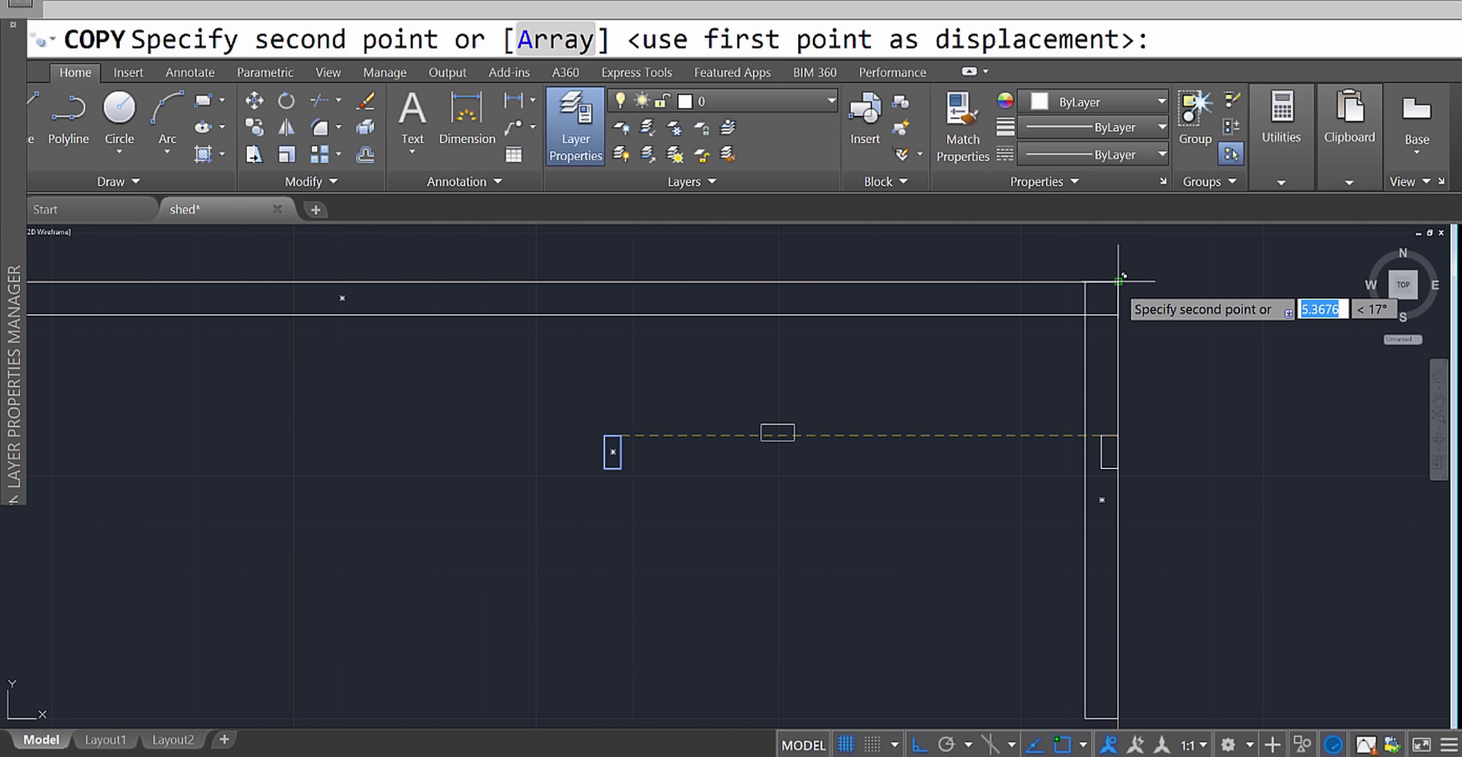
pyautogui.click(1117, 281)
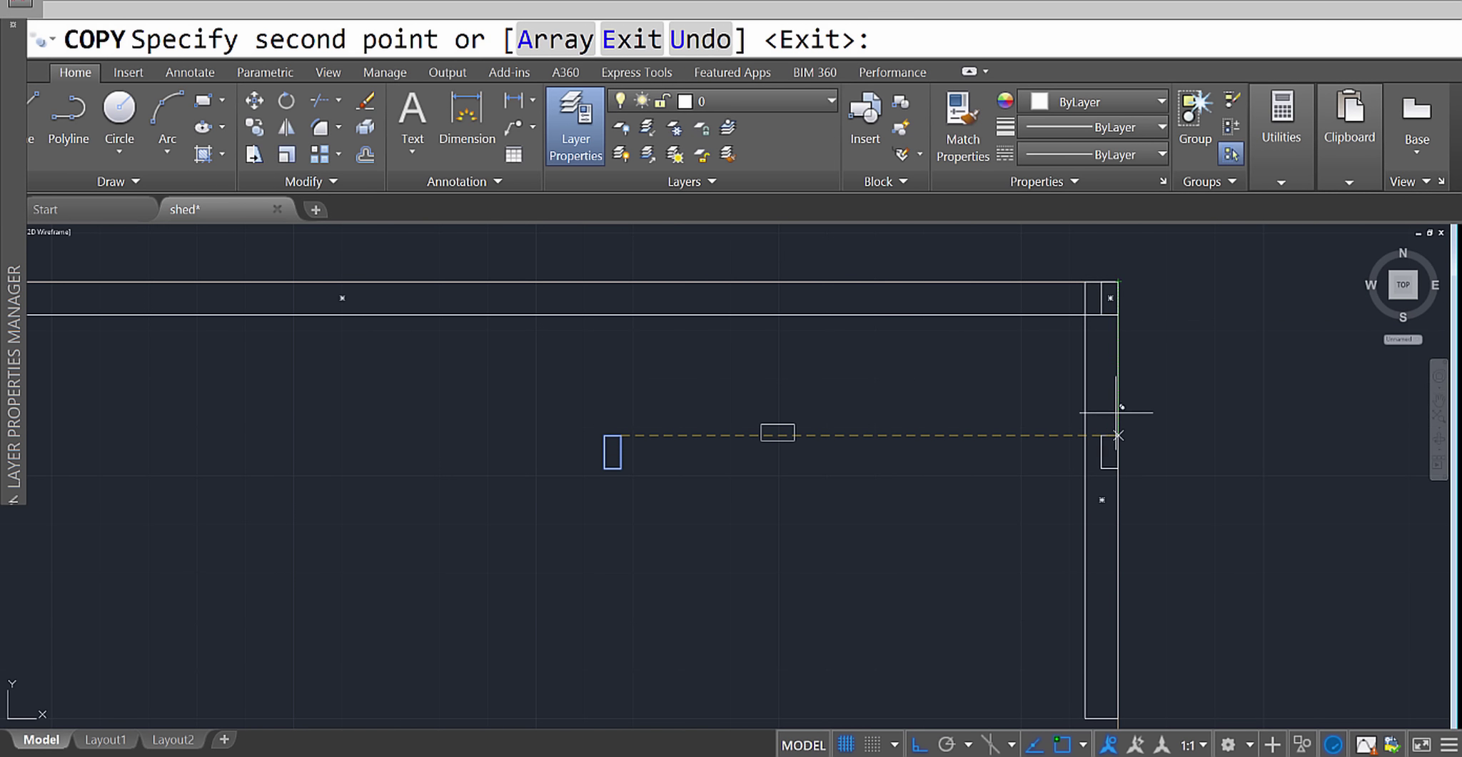
pyautogui.press('Escape')
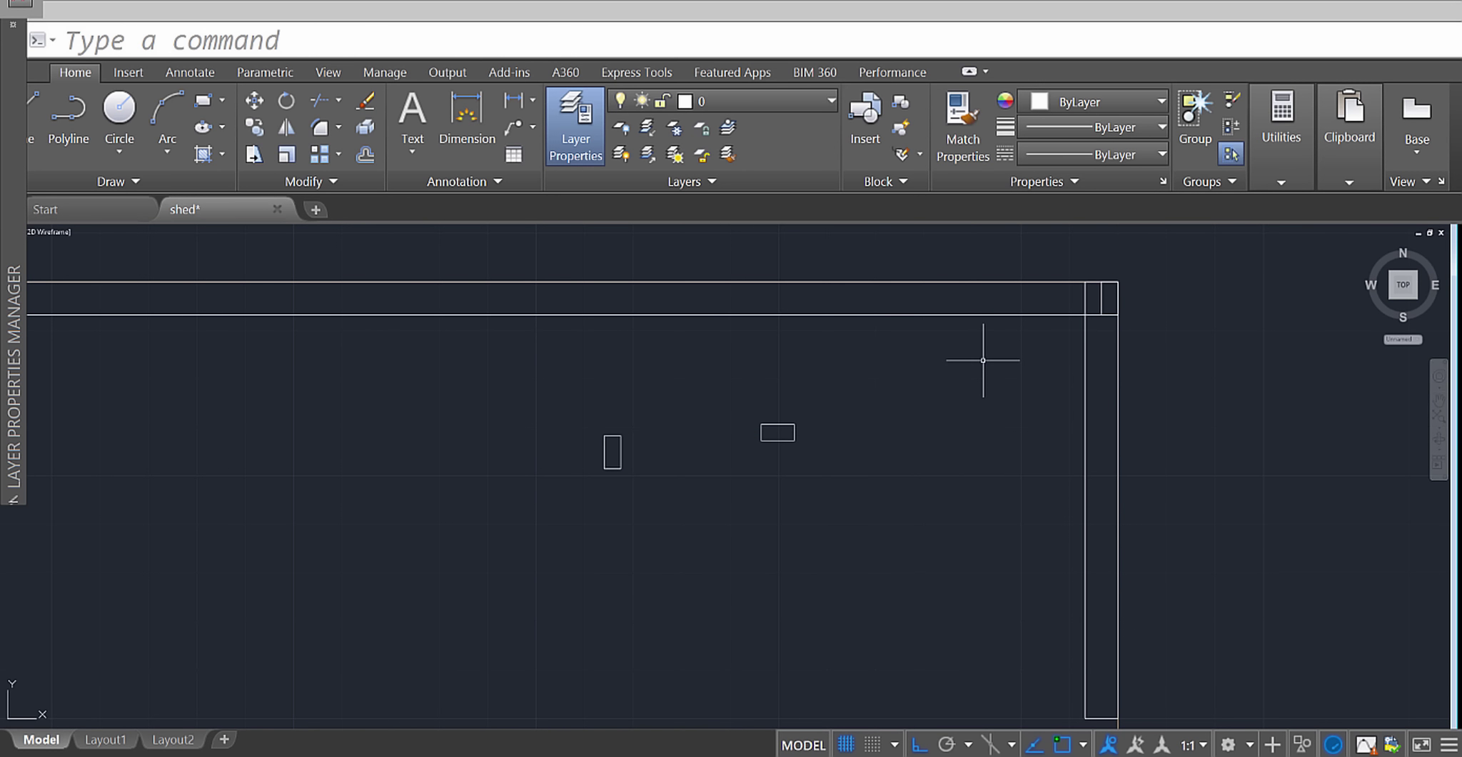
# Copy the small upright rectangle at the slab's upper-right corner 2 units left along the top wall, from its top-edge midpoint.
pyautogui.press('Return')
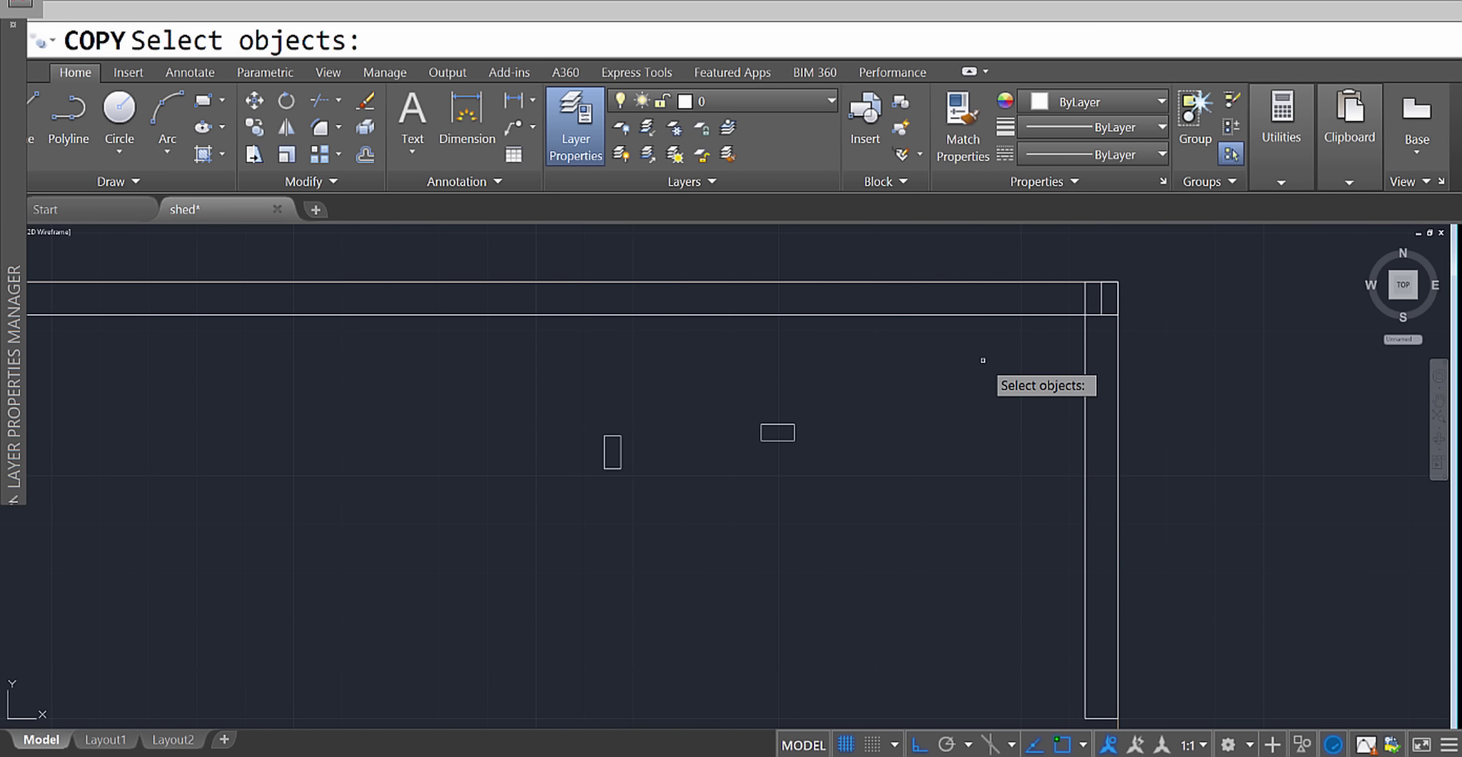
pyautogui.click(1102, 300)
pyautogui.press('Return')
pyautogui.scroll(4, 1126, 280)
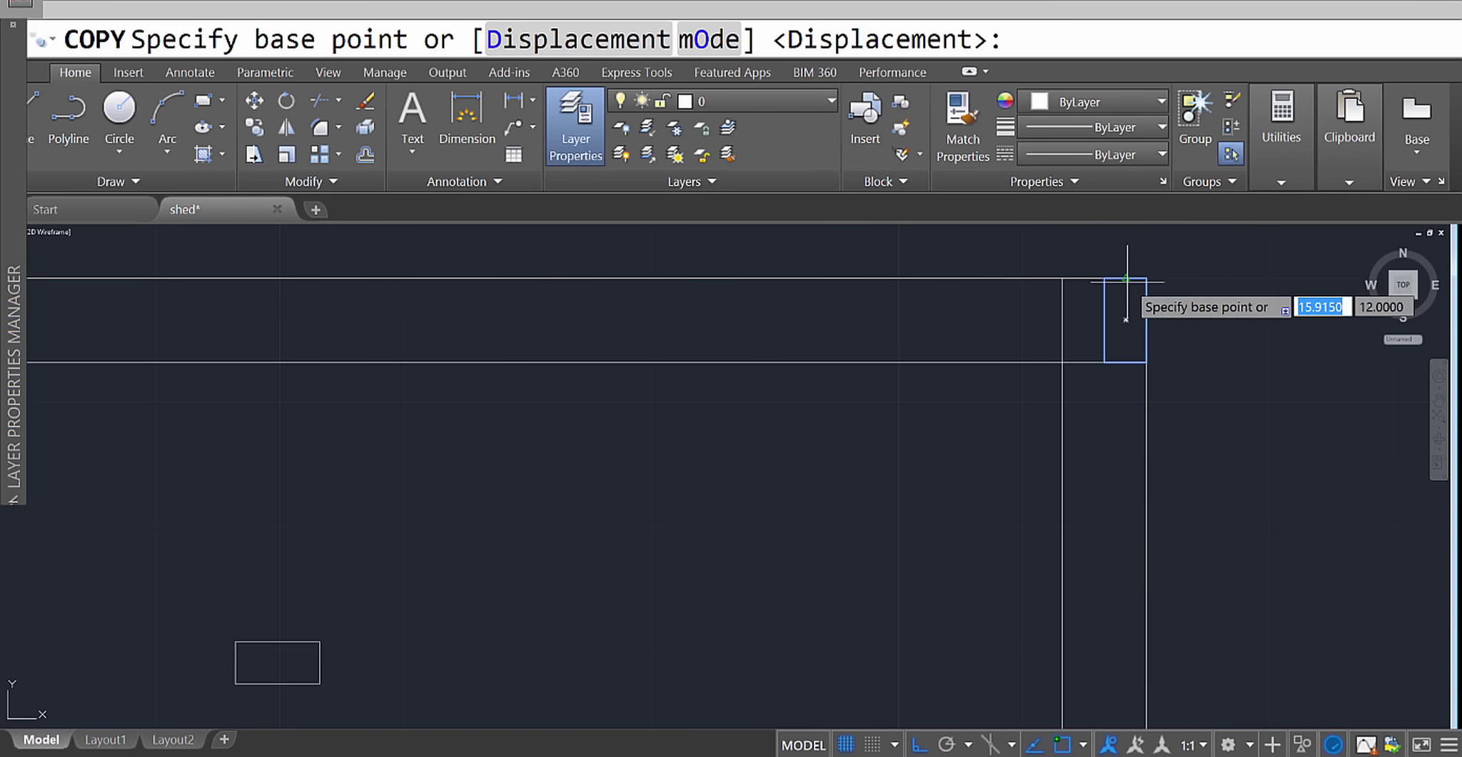
pyautogui.click(1126, 278)
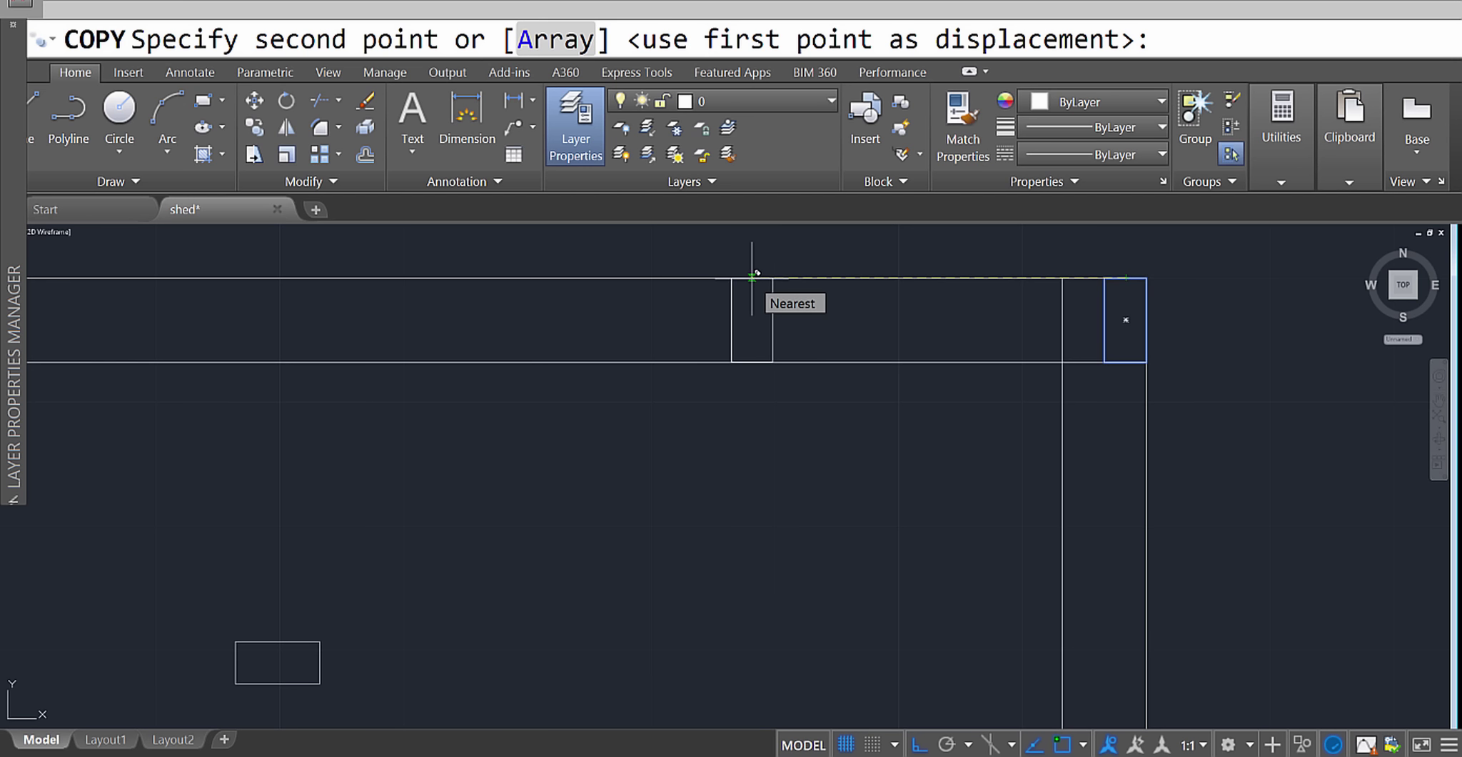
pyautogui.write('2')
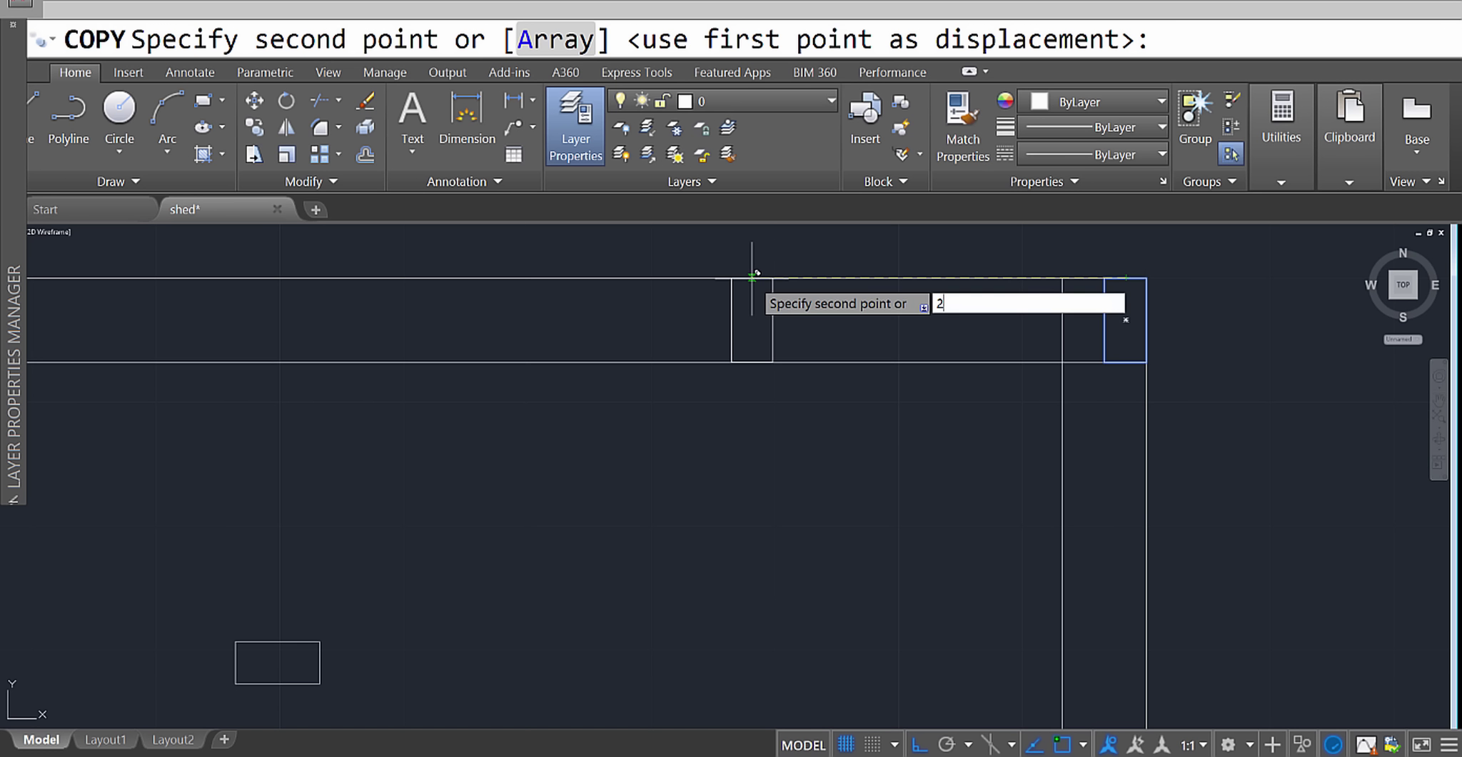
pyautogui.press('Return')
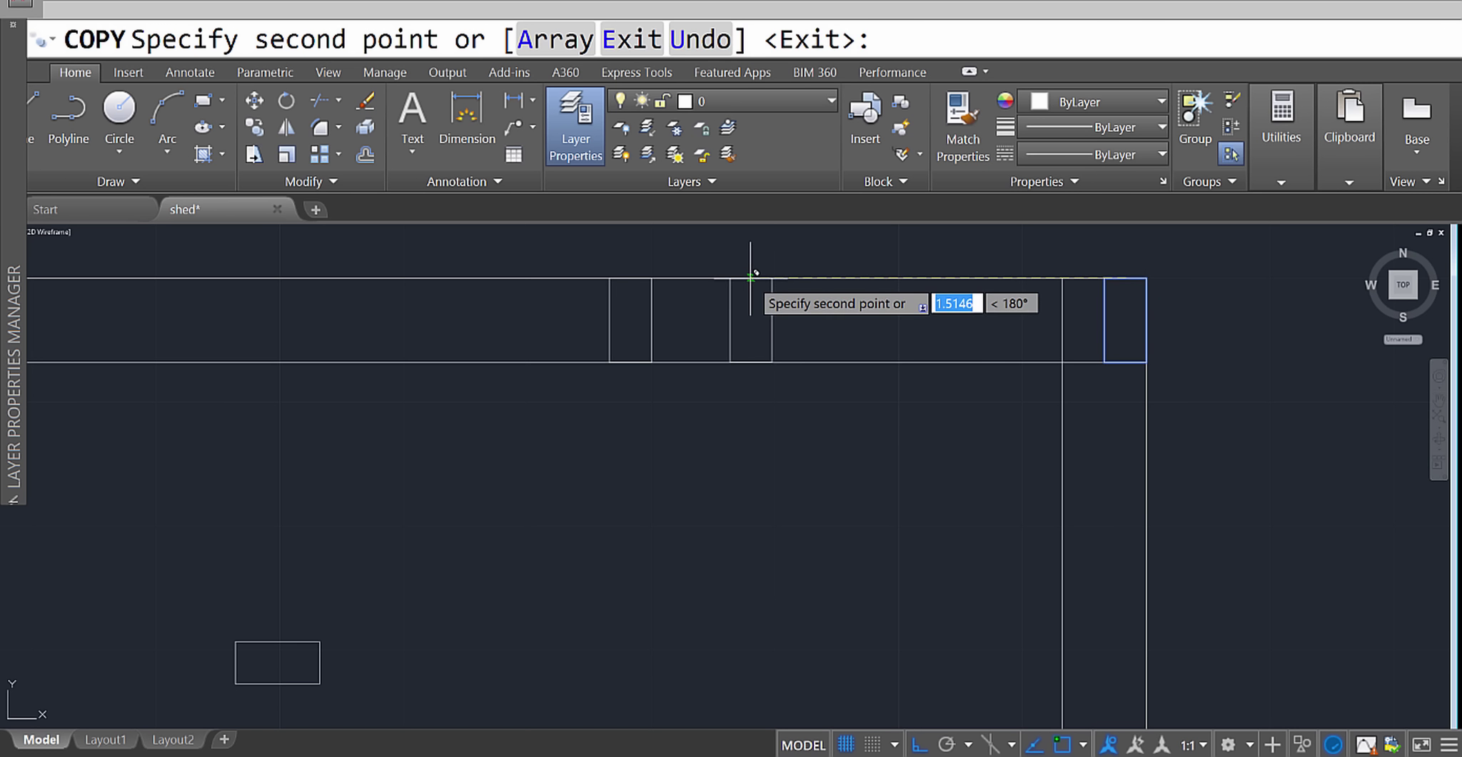
pyautogui.moveTo(620, 310); pyautogui.dragTo(870, 382, button='middle')
pyautogui.scroll(-4, 754, 361)
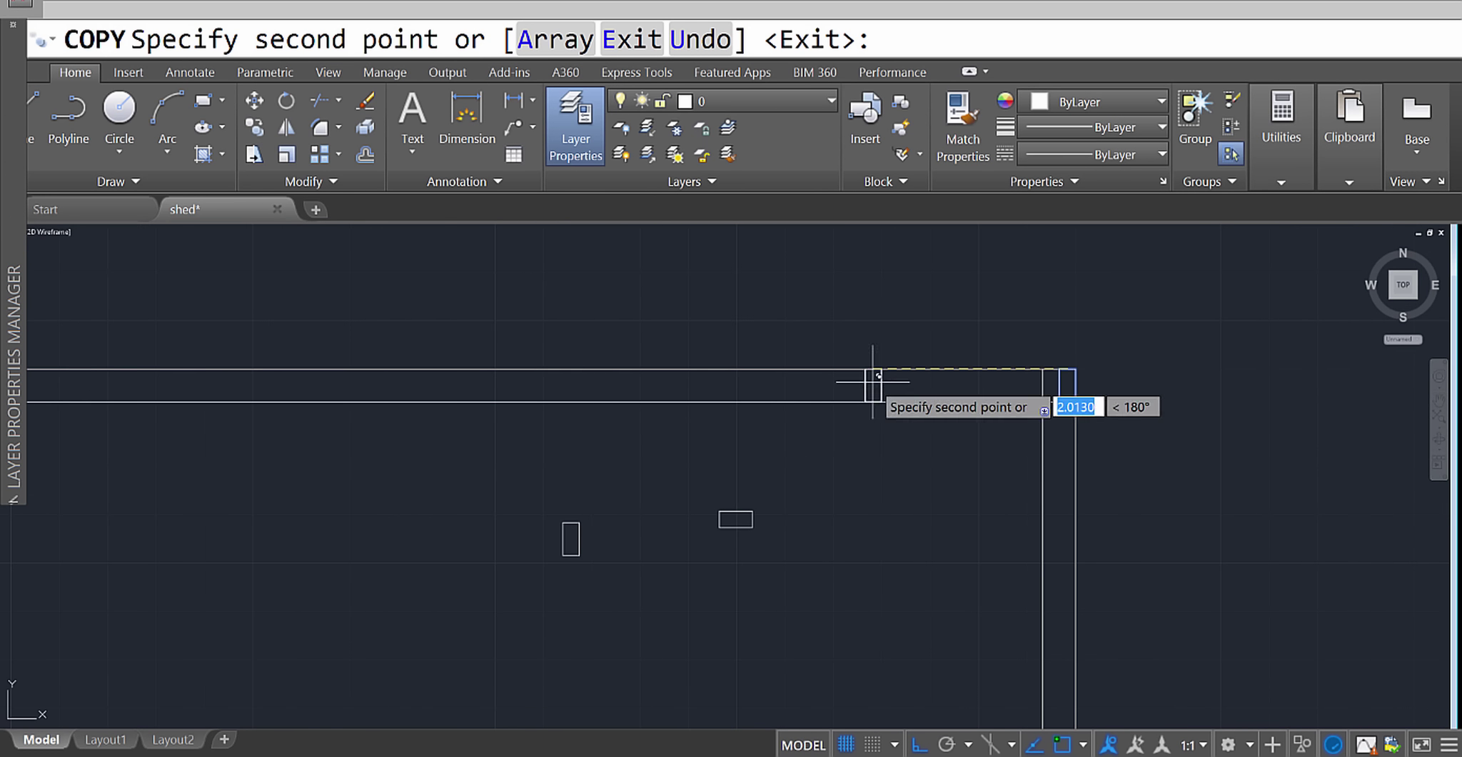
pyautogui.scroll(2, 859, 377)
pyautogui.press('Escape')
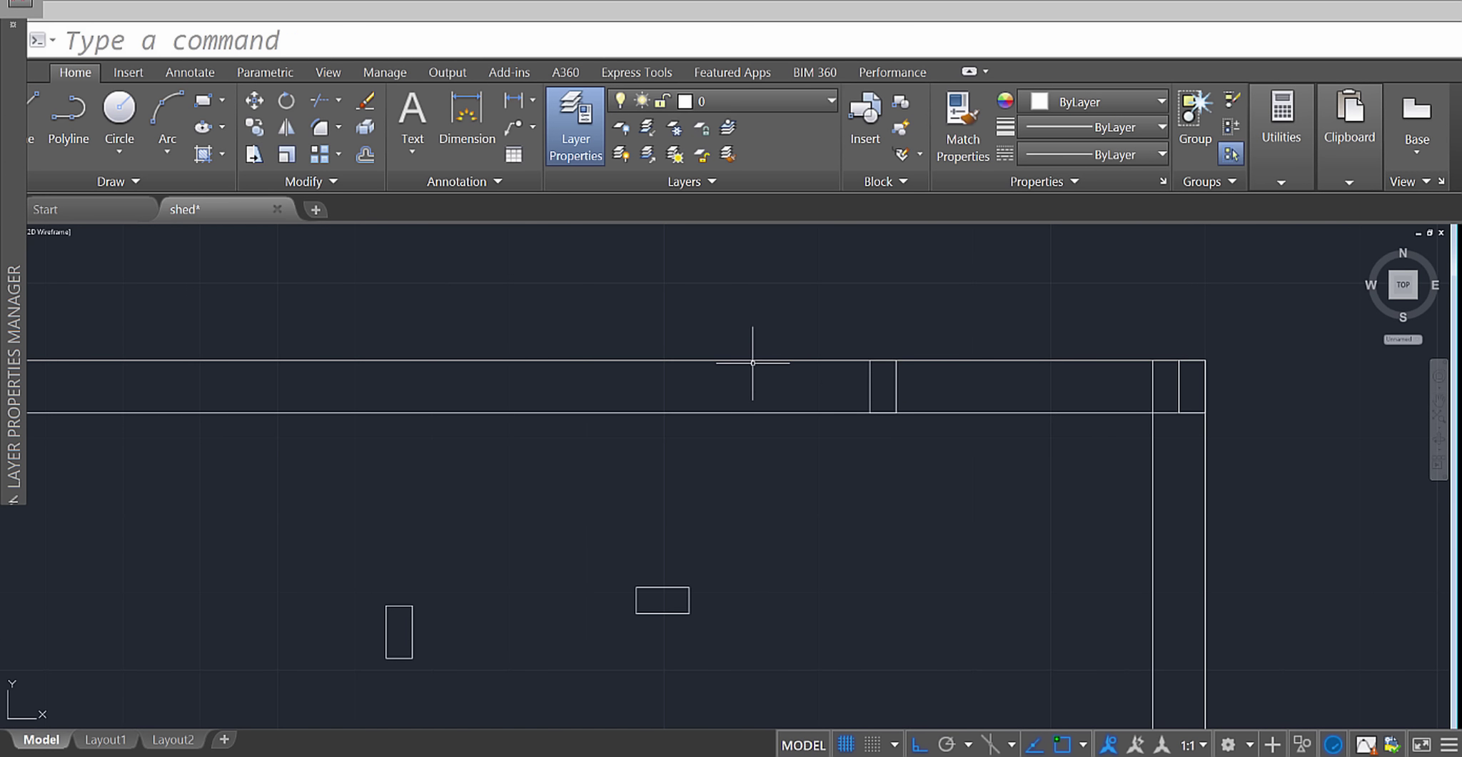
# Copy the second upright rectangle from the upper-right corner another 2 units left along the top wall.
pyautogui.press('Return')
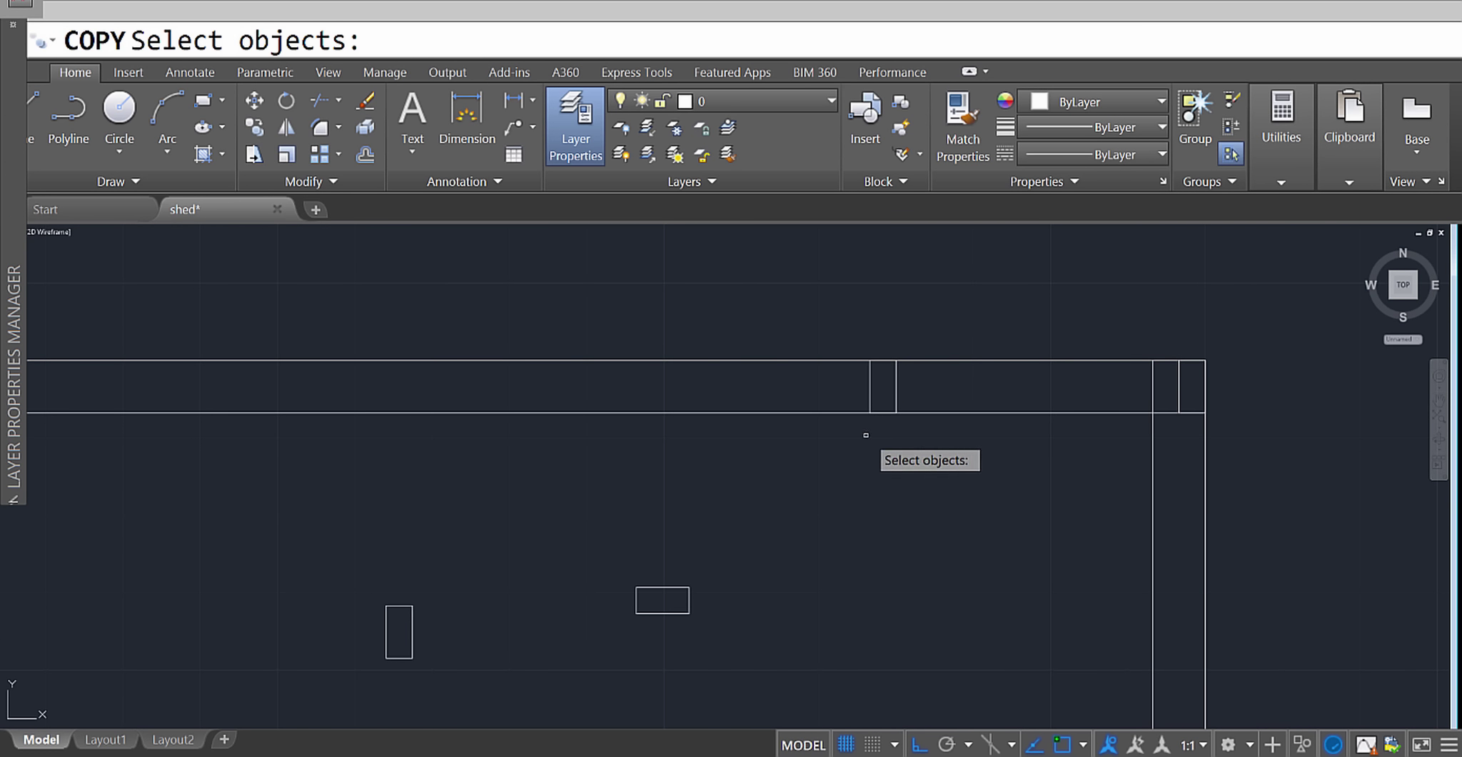
pyautogui.click(903, 395)
pyautogui.click(840, 375)
pyautogui.press('Return')
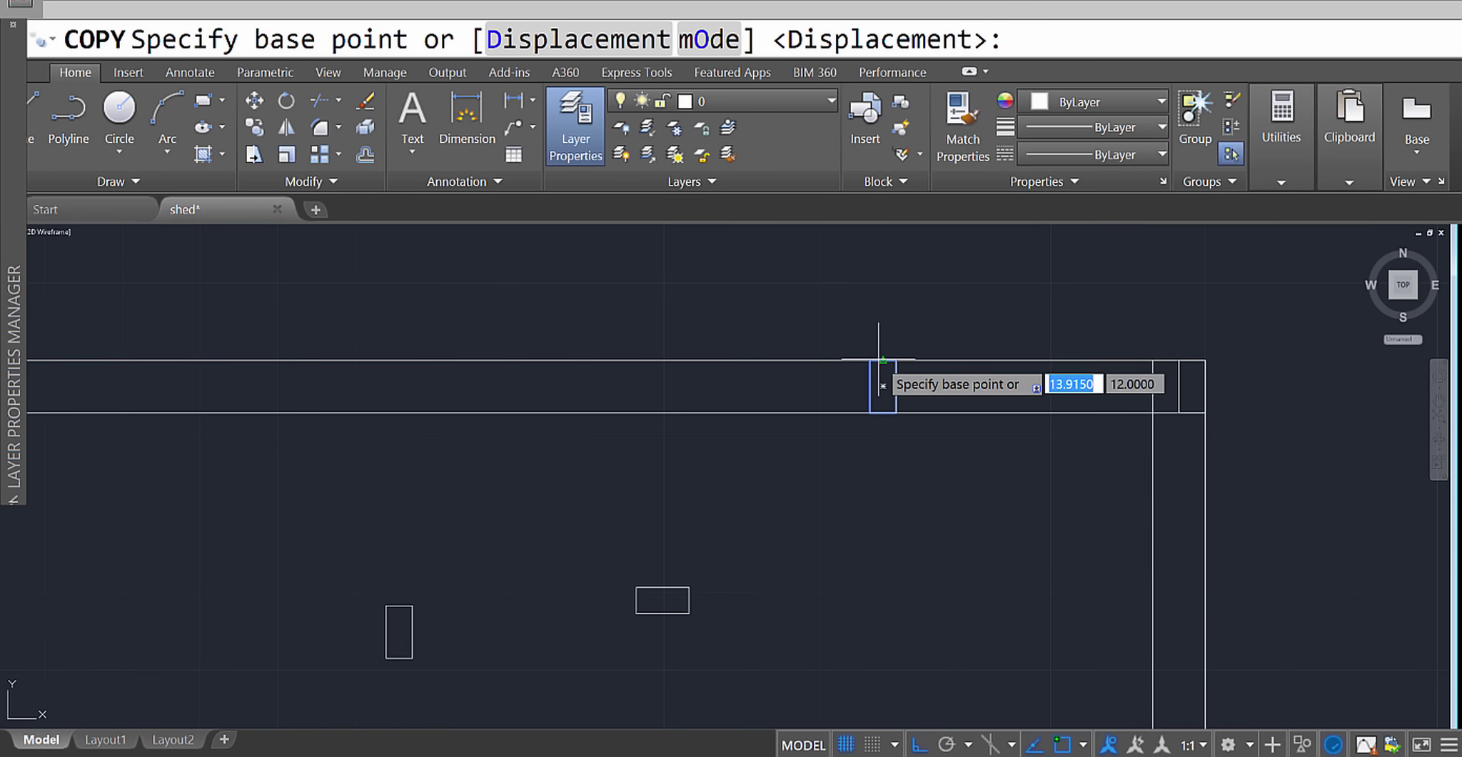
pyautogui.click(883, 360)
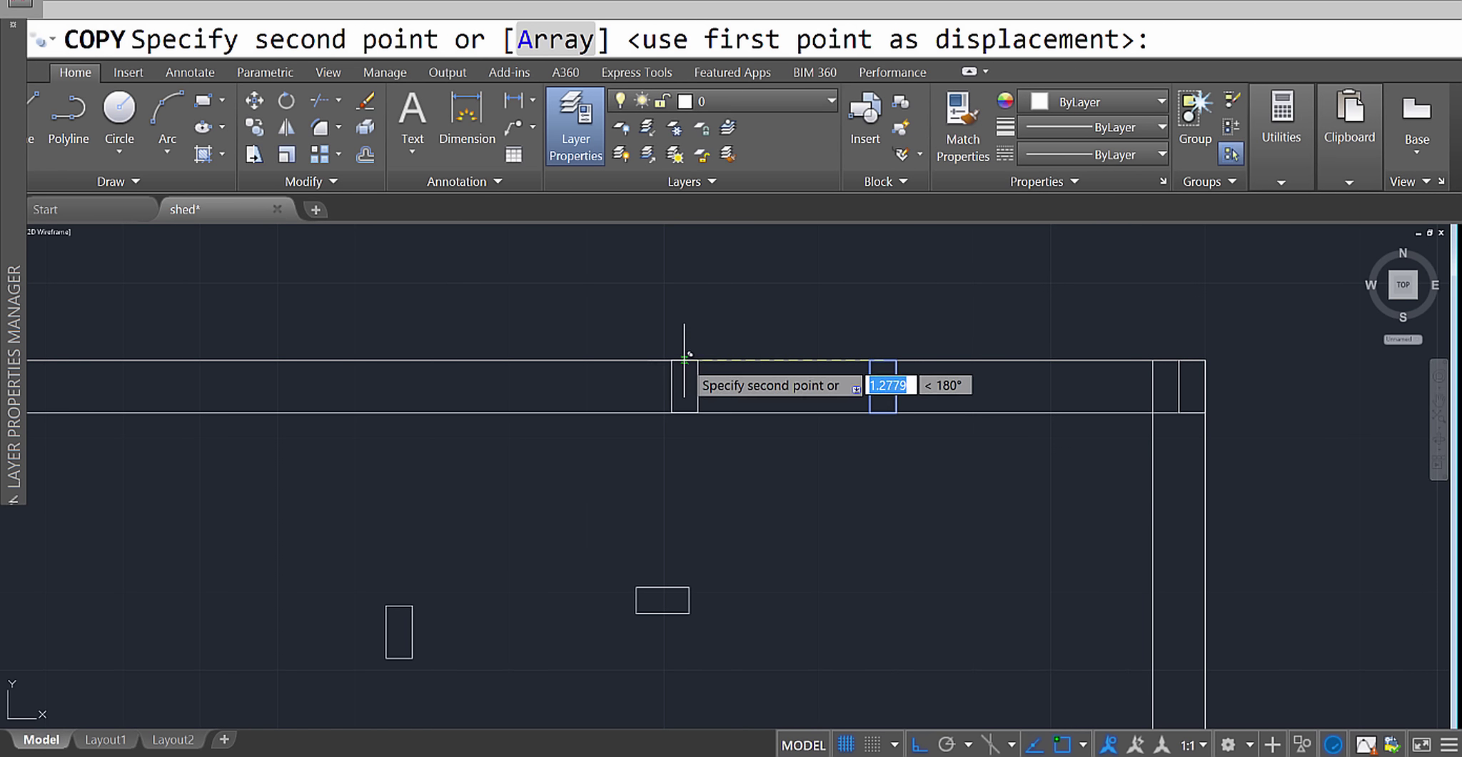
pyautogui.write('2')
pyautogui.press('Return')
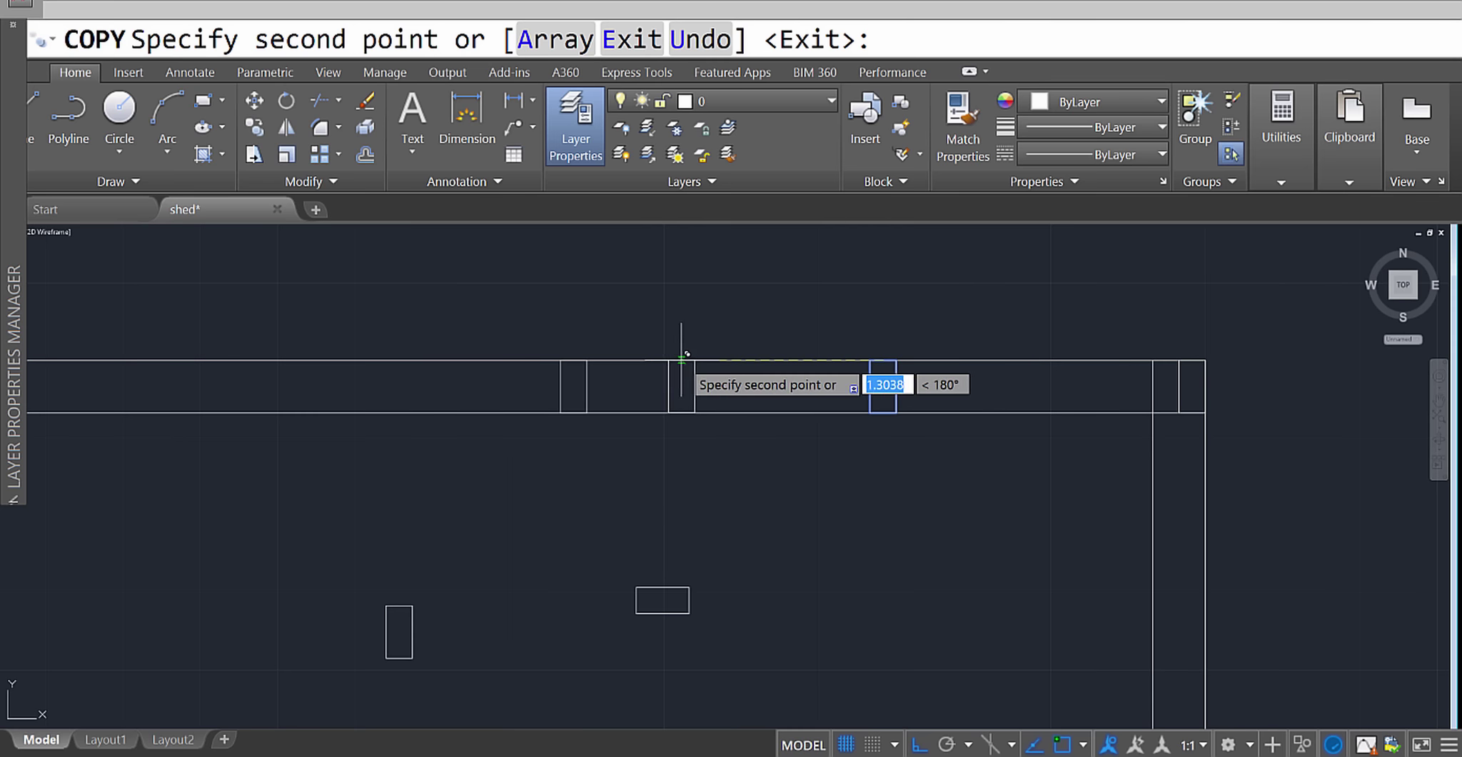
pyautogui.press('Return')
# Copy the third upright rectangle from the upper-right corner 2 units left inside the top wall.
pyautogui.click(620, 387)
pyautogui.click(511, 379)
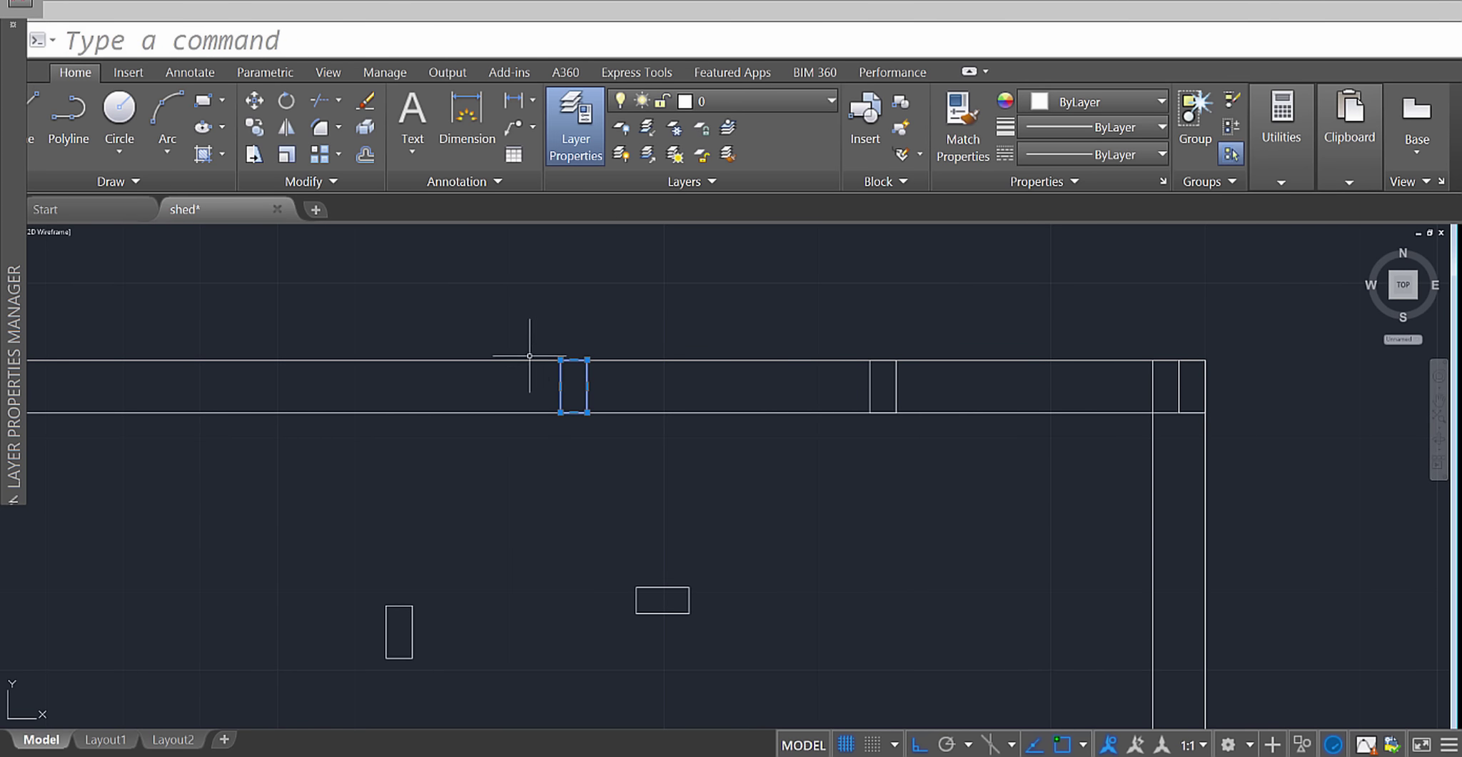
pyautogui.press('Return')
pyautogui.click(573, 359)
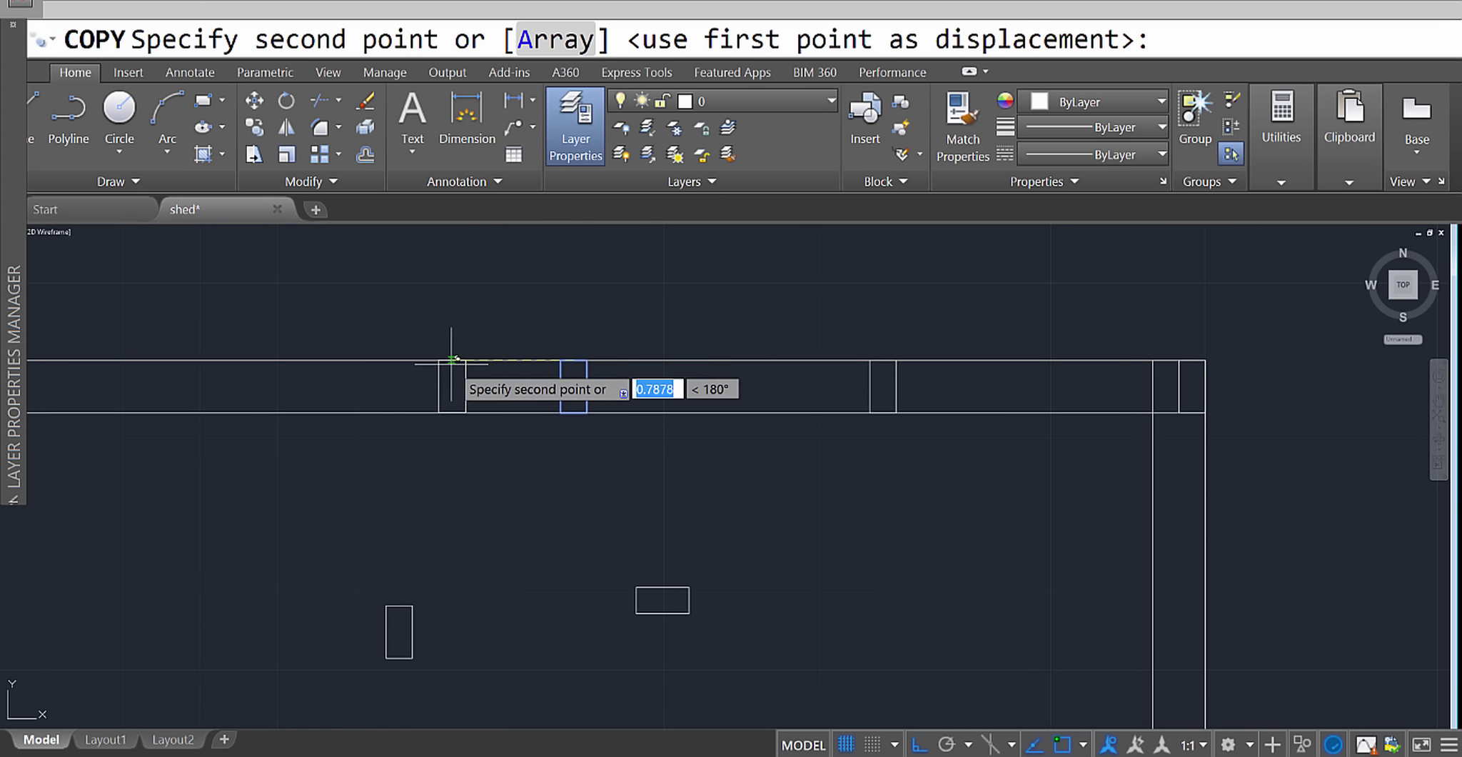
pyautogui.scroll(2, 800, 388)
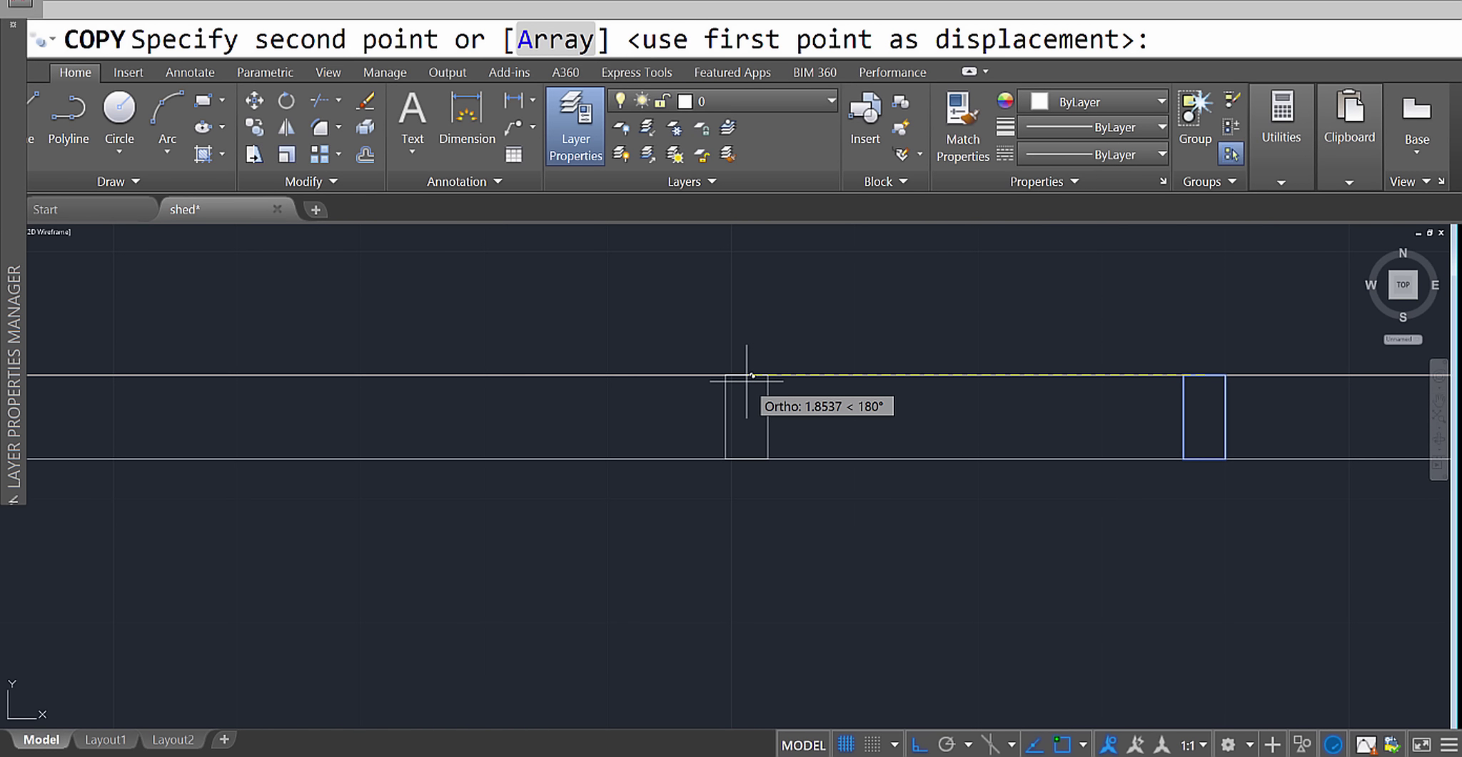
pyautogui.write('2')
pyautogui.press('Return')
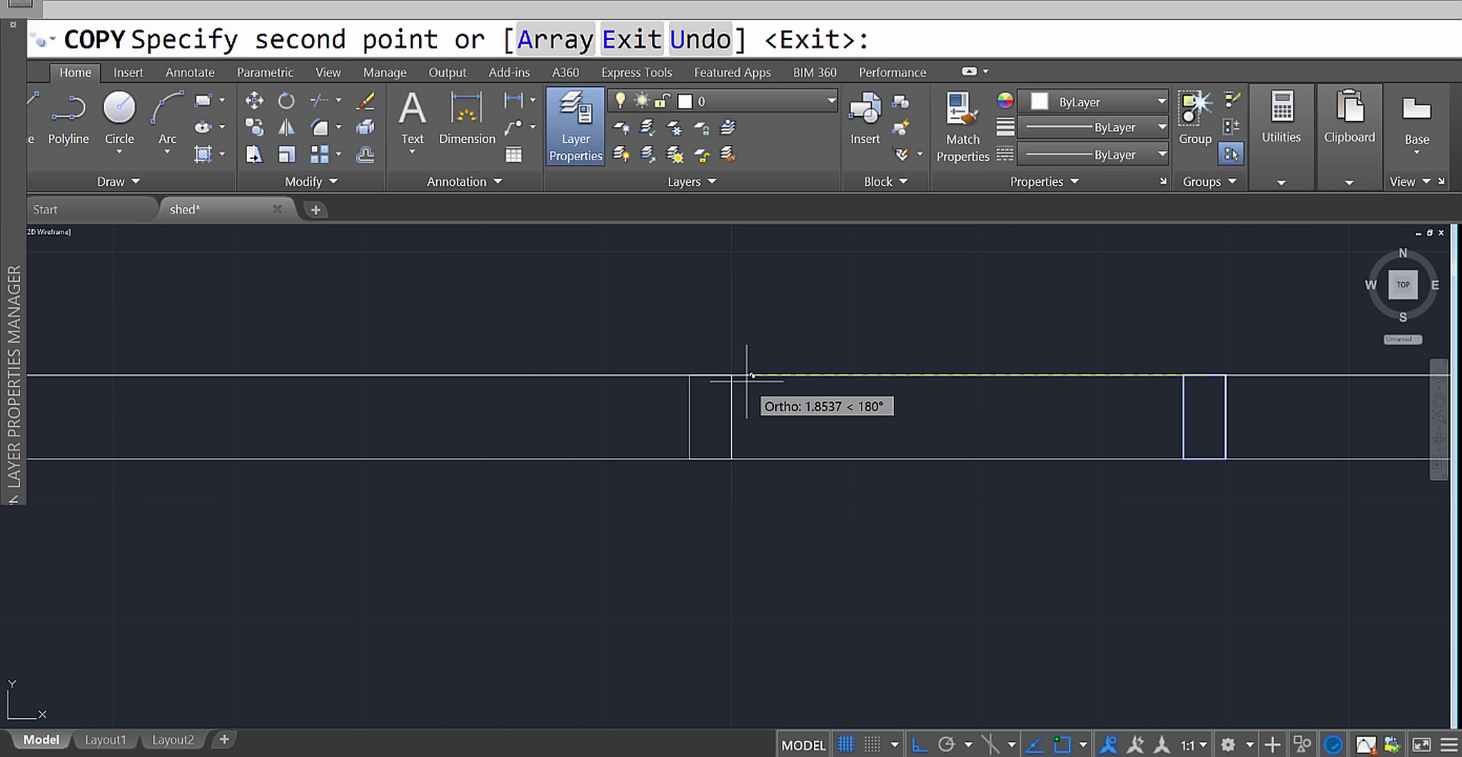
pyautogui.press('Return')
# Copy the fourth upright rectangle from the upper-right corner 2 units left, using its top midpoint as base point.
pyautogui.click(758, 439)
pyautogui.click(666, 402)
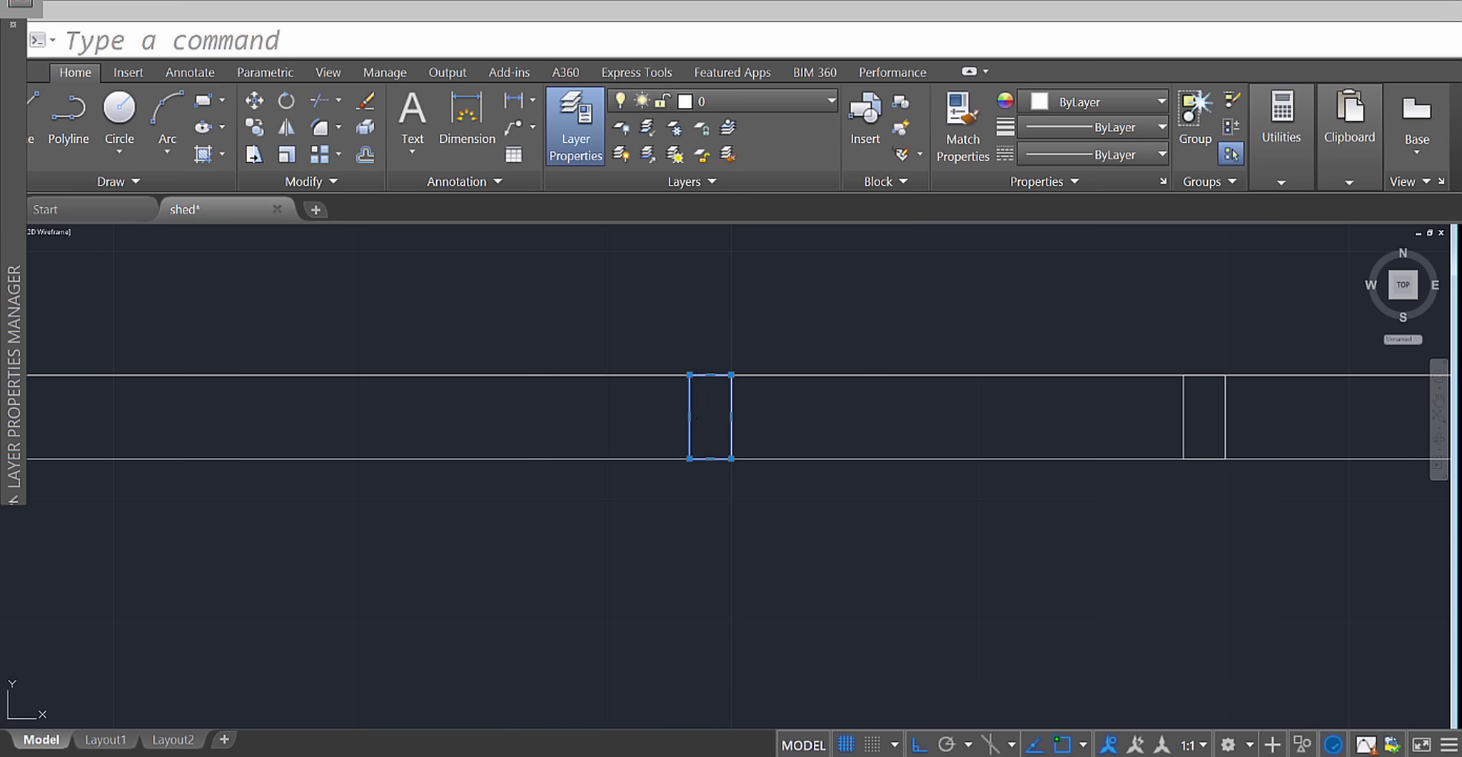
pyautogui.write('co')
pyautogui.press('Return')
pyautogui.click(710, 374)
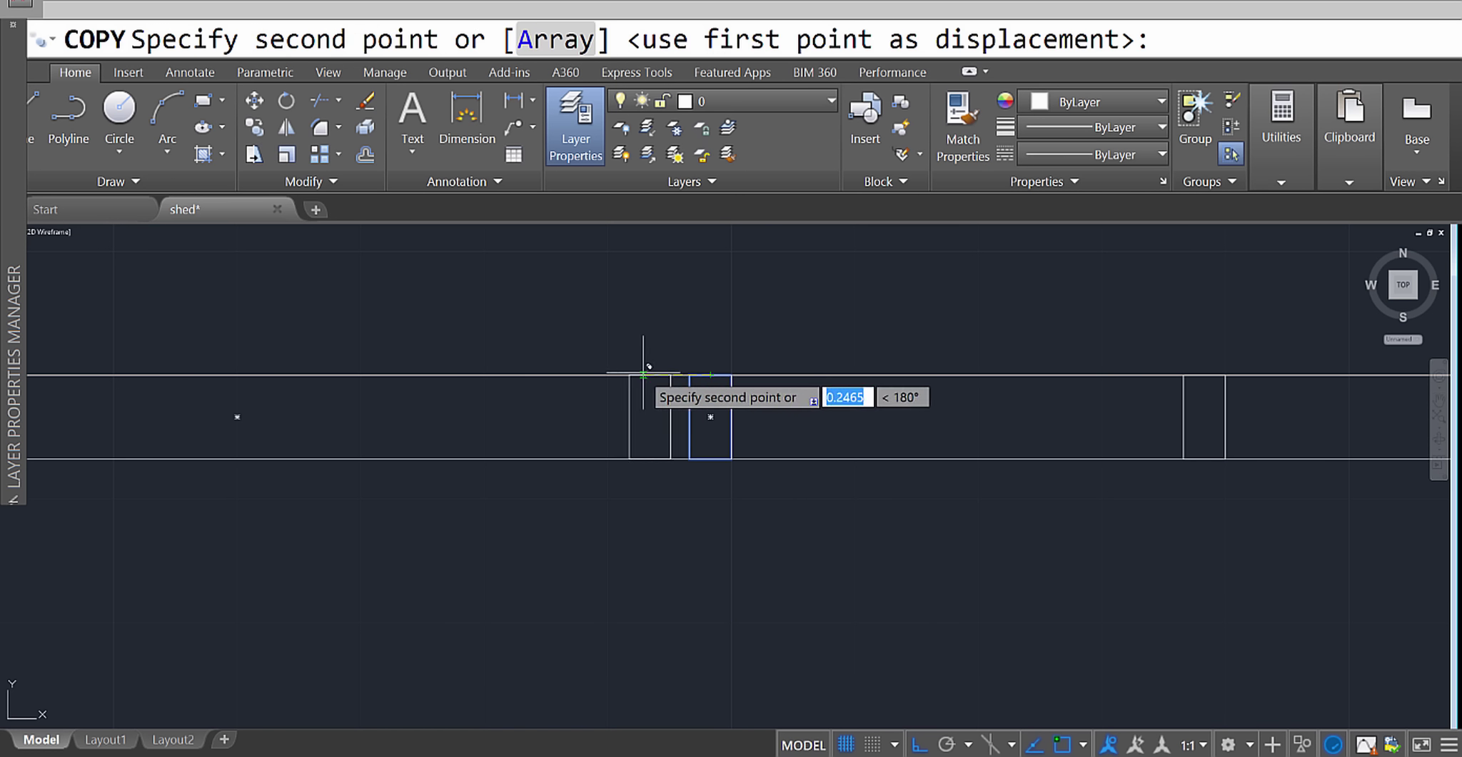
pyautogui.moveTo(643, 372); pyautogui.dragTo(773, 380, button='middle')
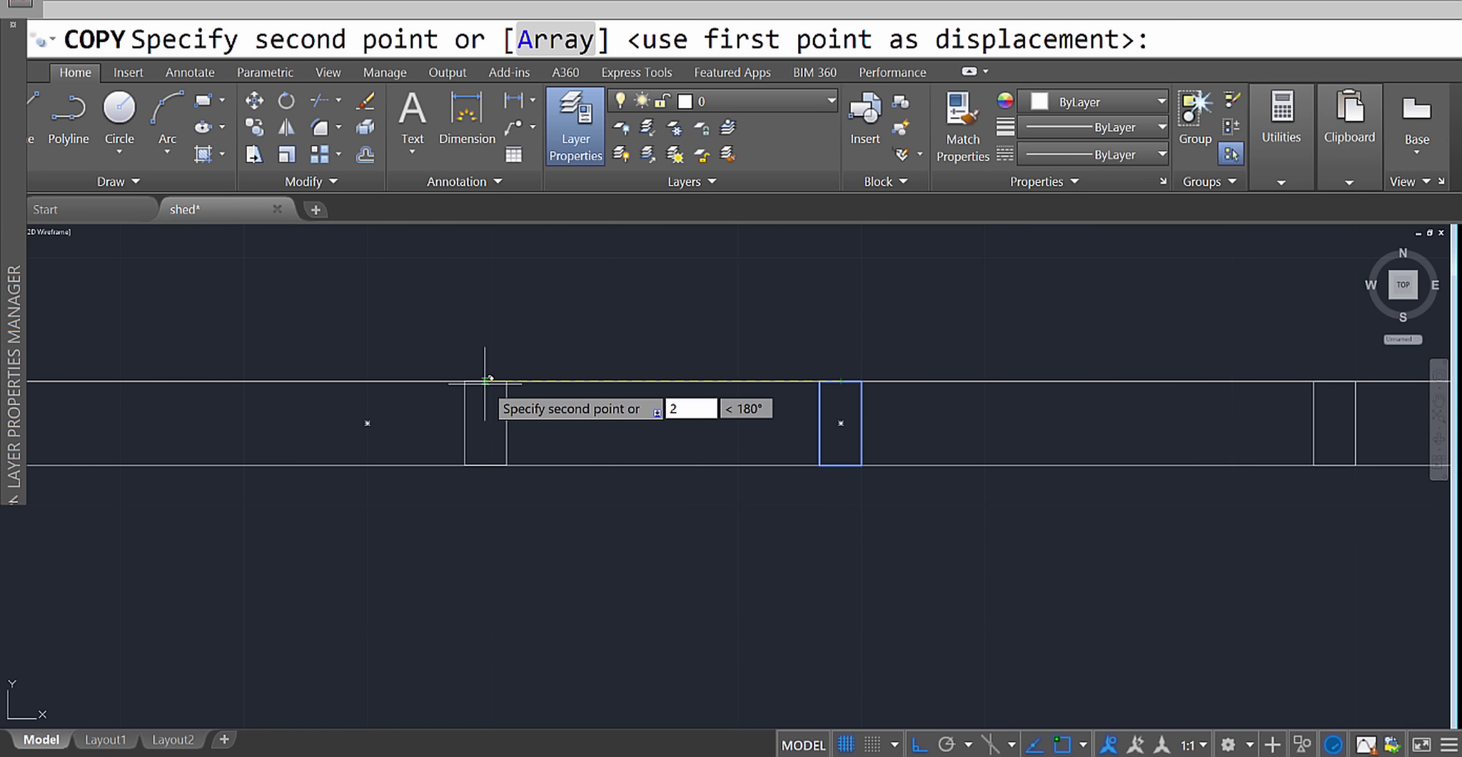
pyautogui.press('Return')
pyautogui.scroll(-4, 490, 386)
pyautogui.scroll(3, 623, 393)
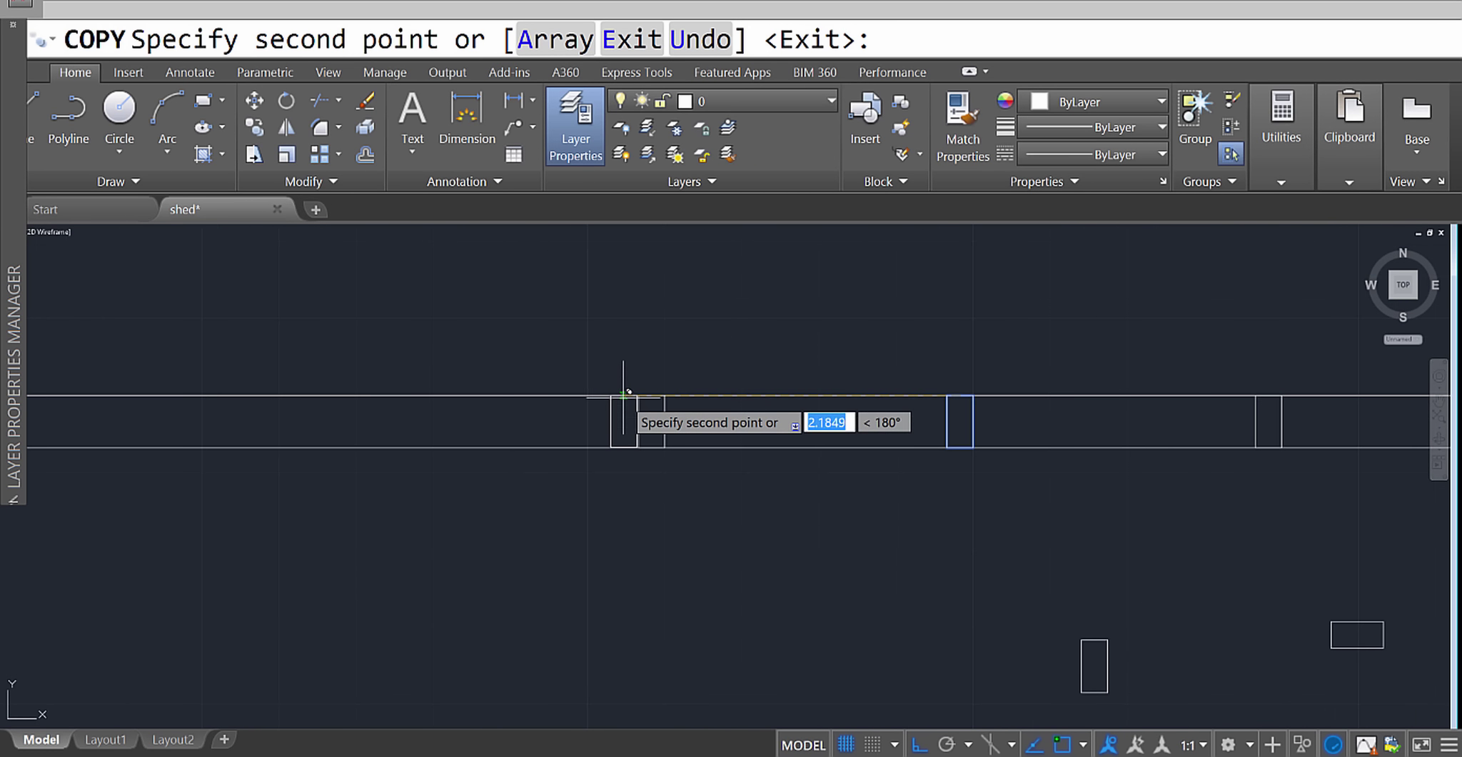
pyautogui.press('Return')
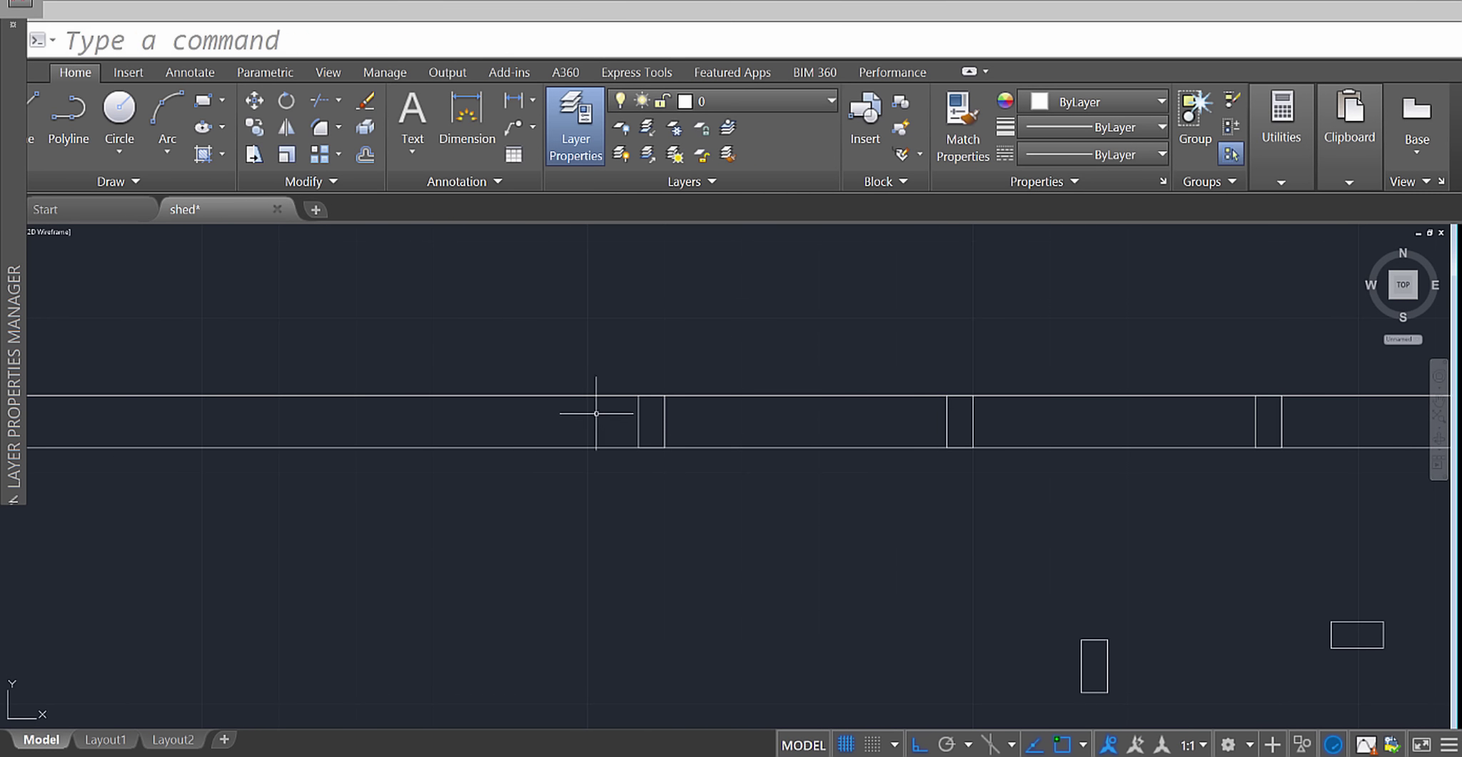
# Copy the fifth upright rectangle from the upper-right corner 2 units left along the top wall.
pyautogui.click(678, 419)
pyautogui.click(630, 422)
pyautogui.press('Return')
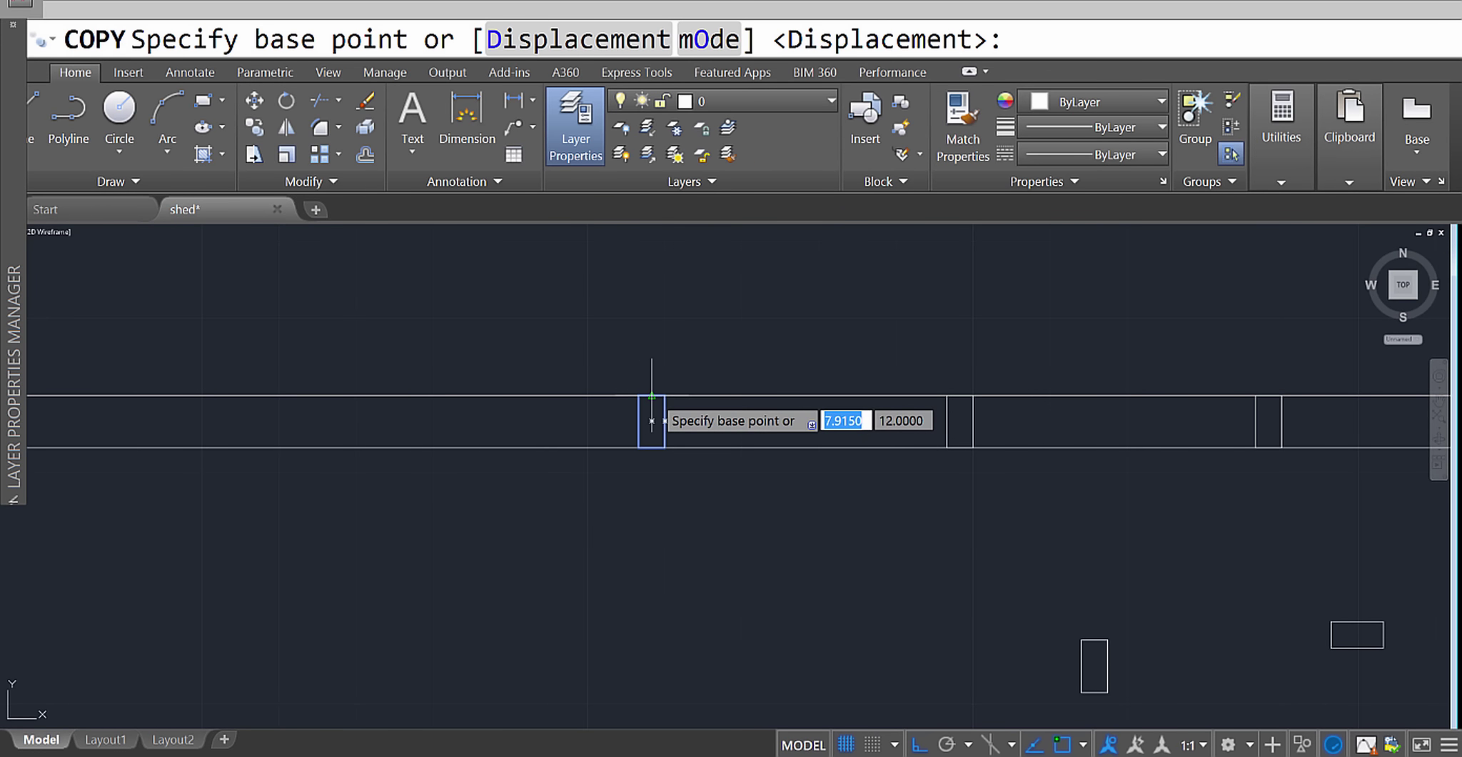
pyautogui.click(643, 395)
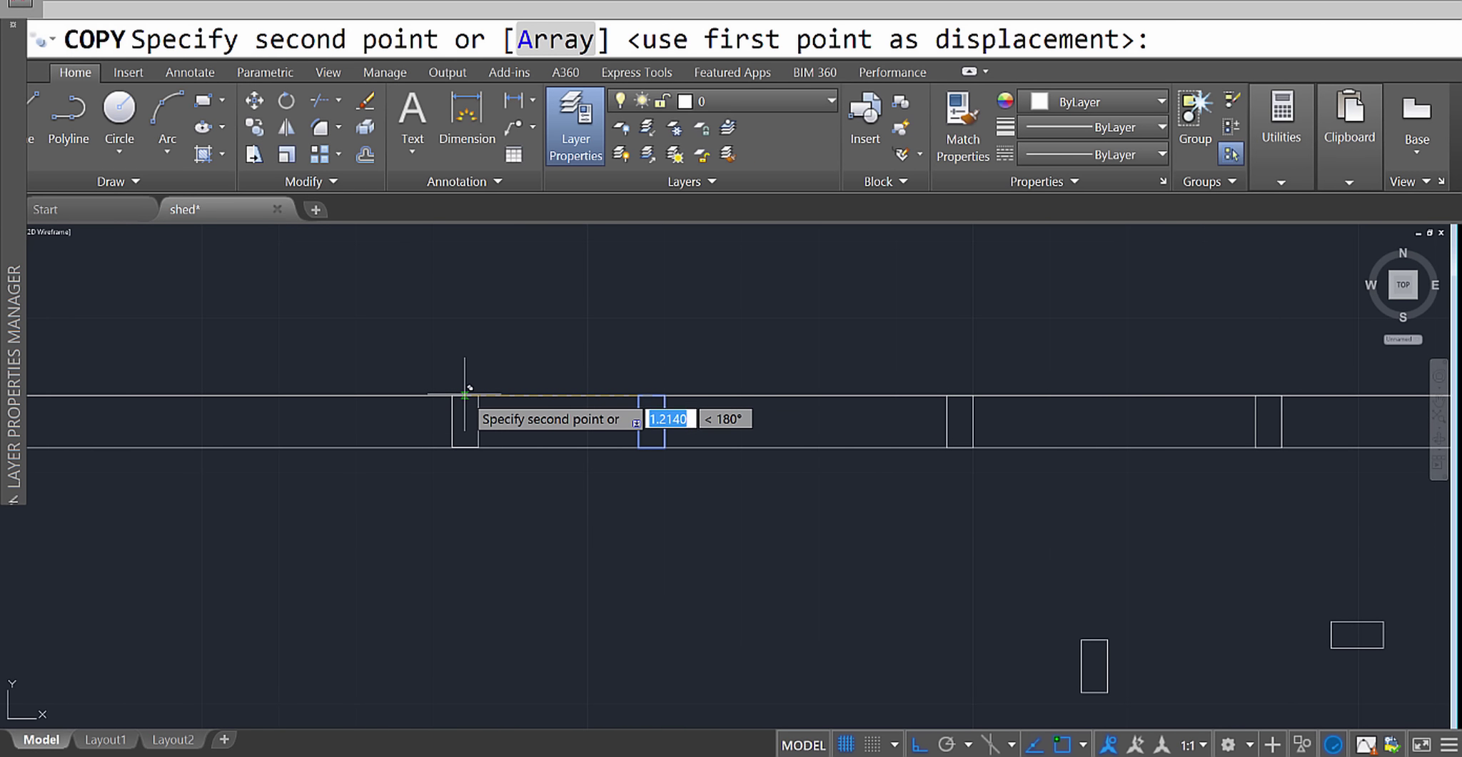
pyautogui.write('2')
pyautogui.press('Return')
pyautogui.scroll(-3, 466, 392)
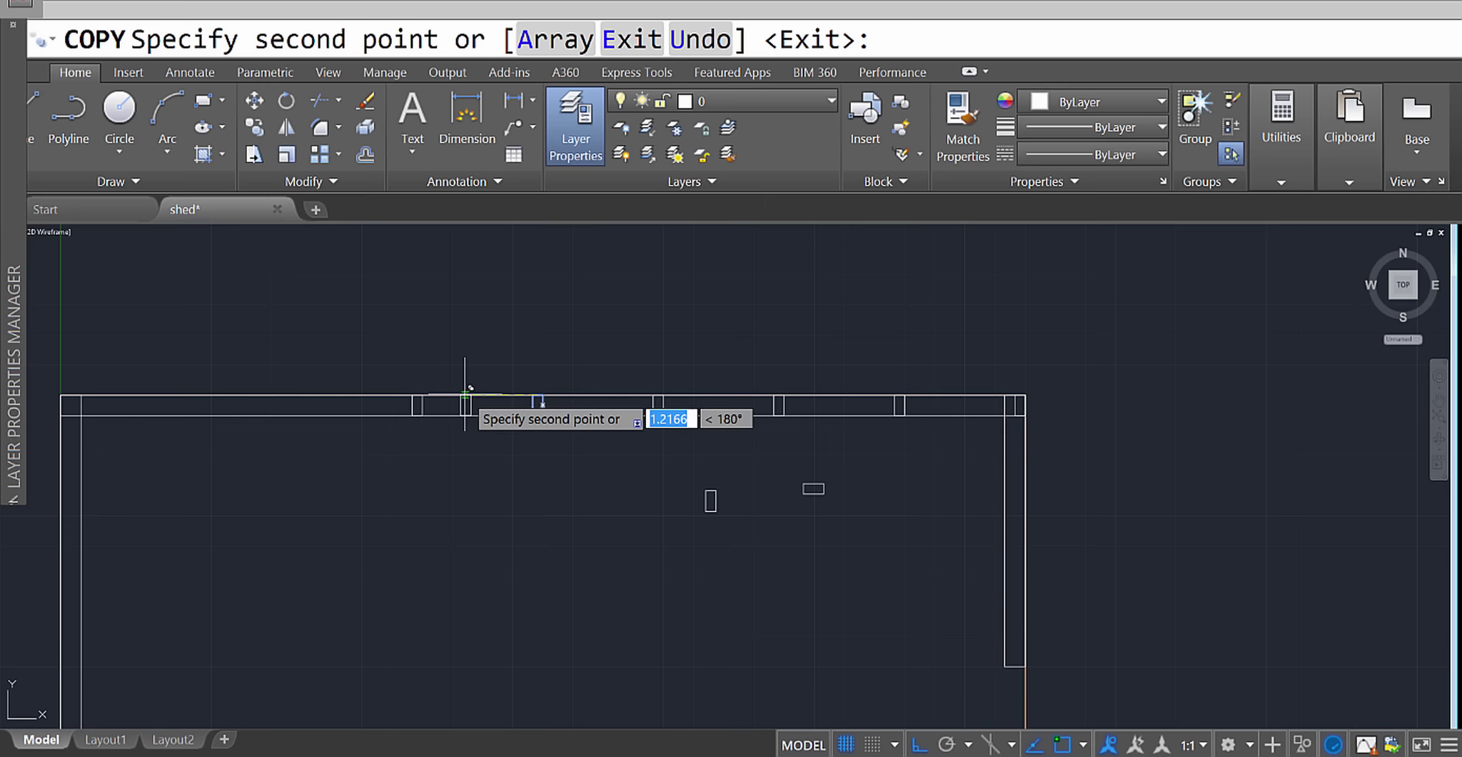
pyautogui.scroll(3, 571, 421)
pyautogui.press('Return')
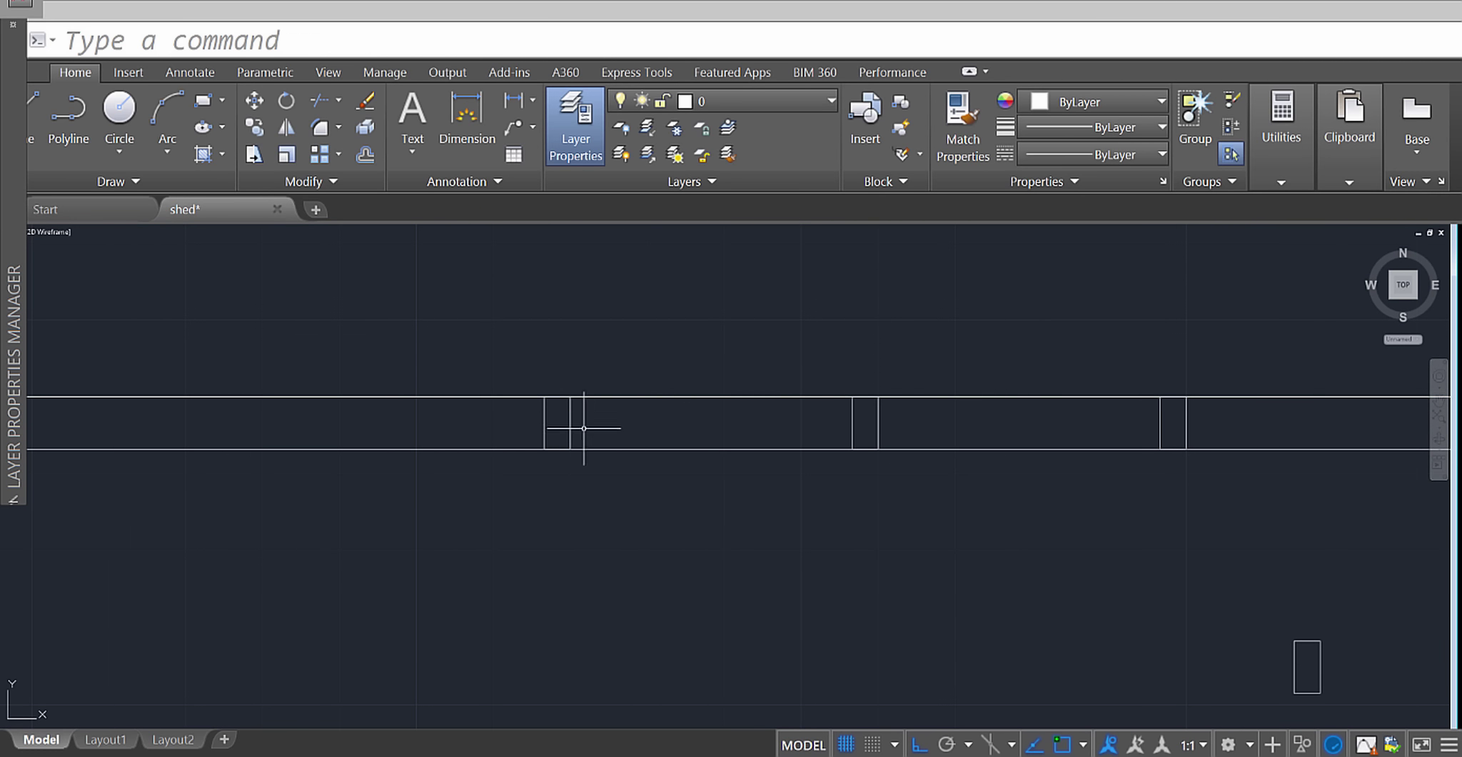
# Copy the sixth upright rectangle from the upper-right corner 2 units left, towards the left wall.
pyautogui.click(584, 428)
pyautogui.click(532, 398)
pyautogui.press('Return')
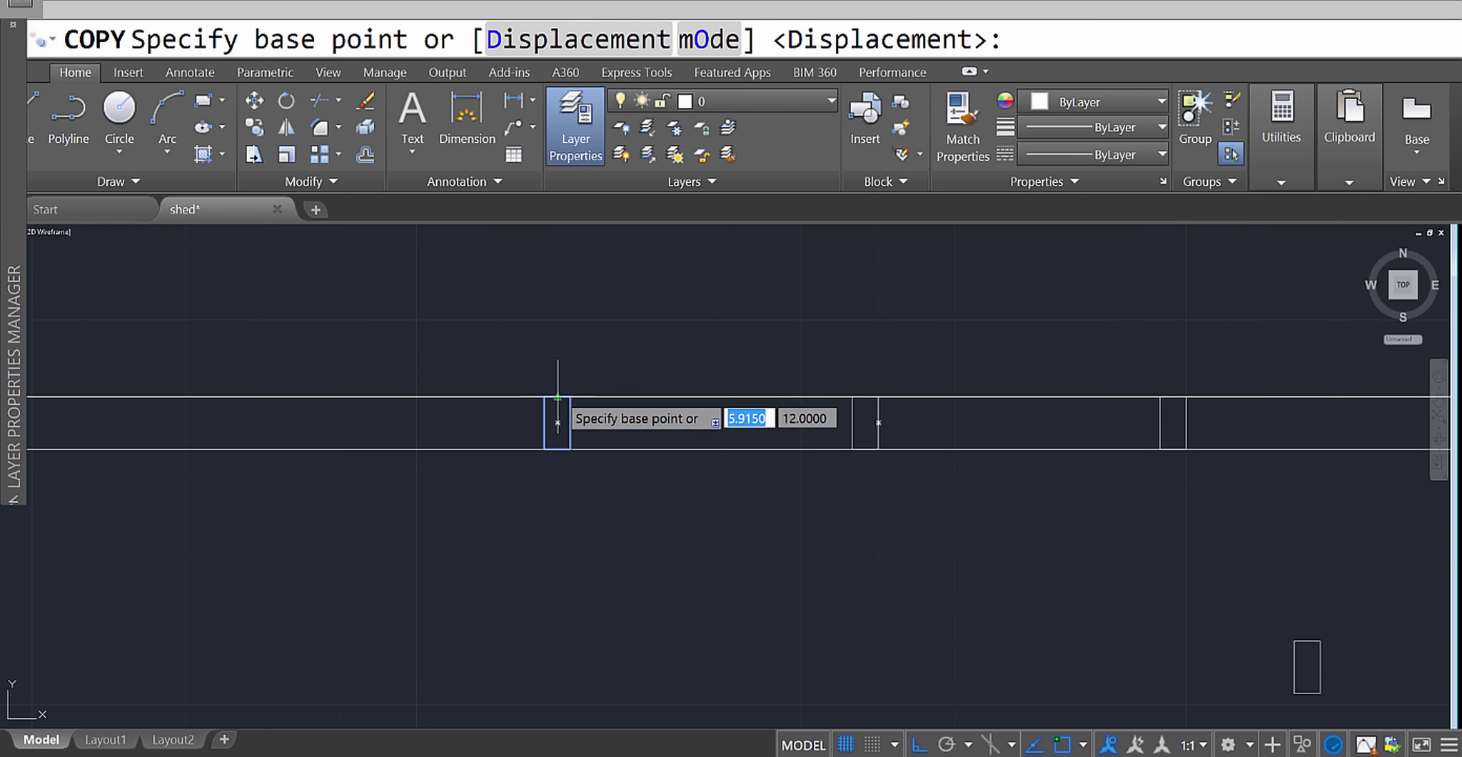
pyautogui.click(558, 397)
pyautogui.moveTo(459, 392); pyautogui.dragTo(892, 374, button='middle')
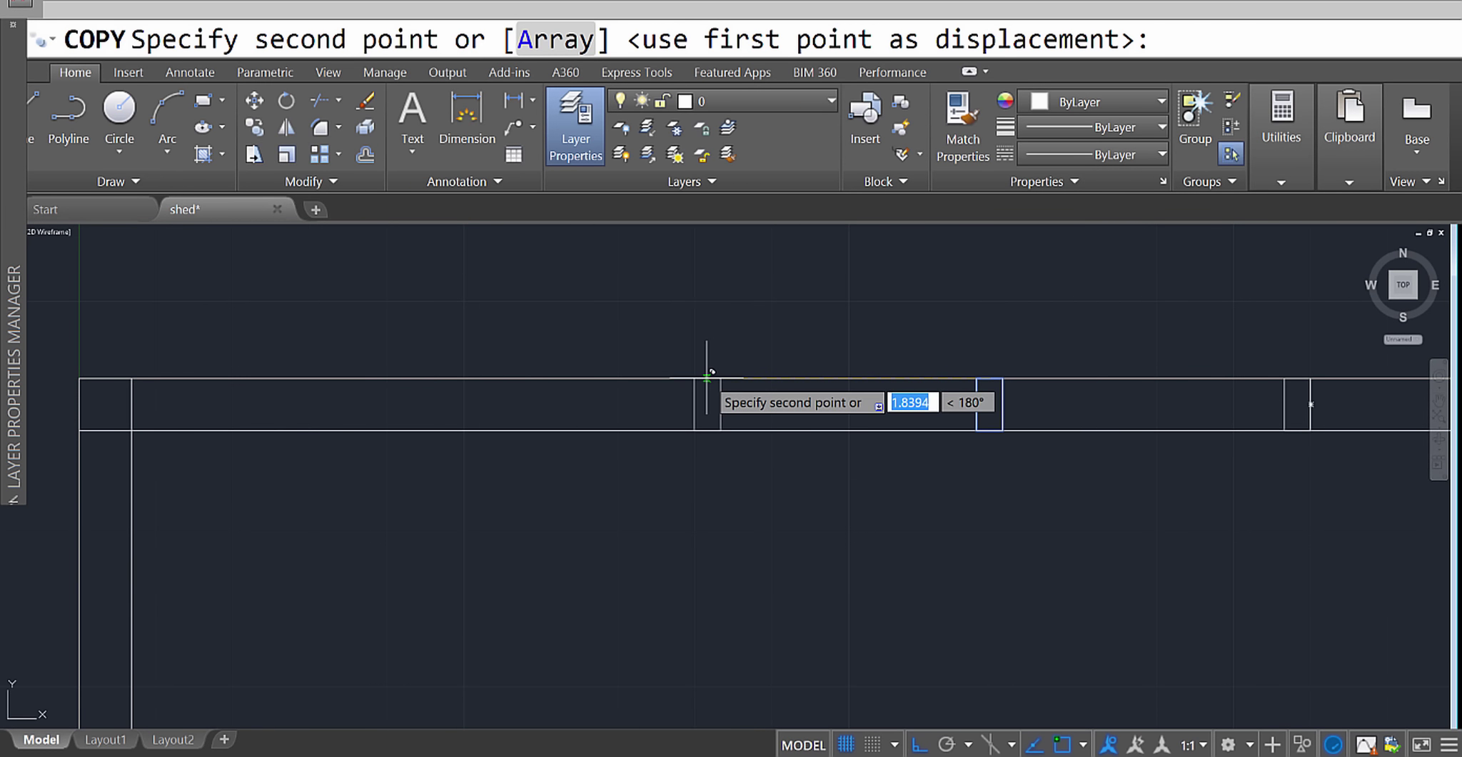
pyautogui.write('2')
pyautogui.press('Return')
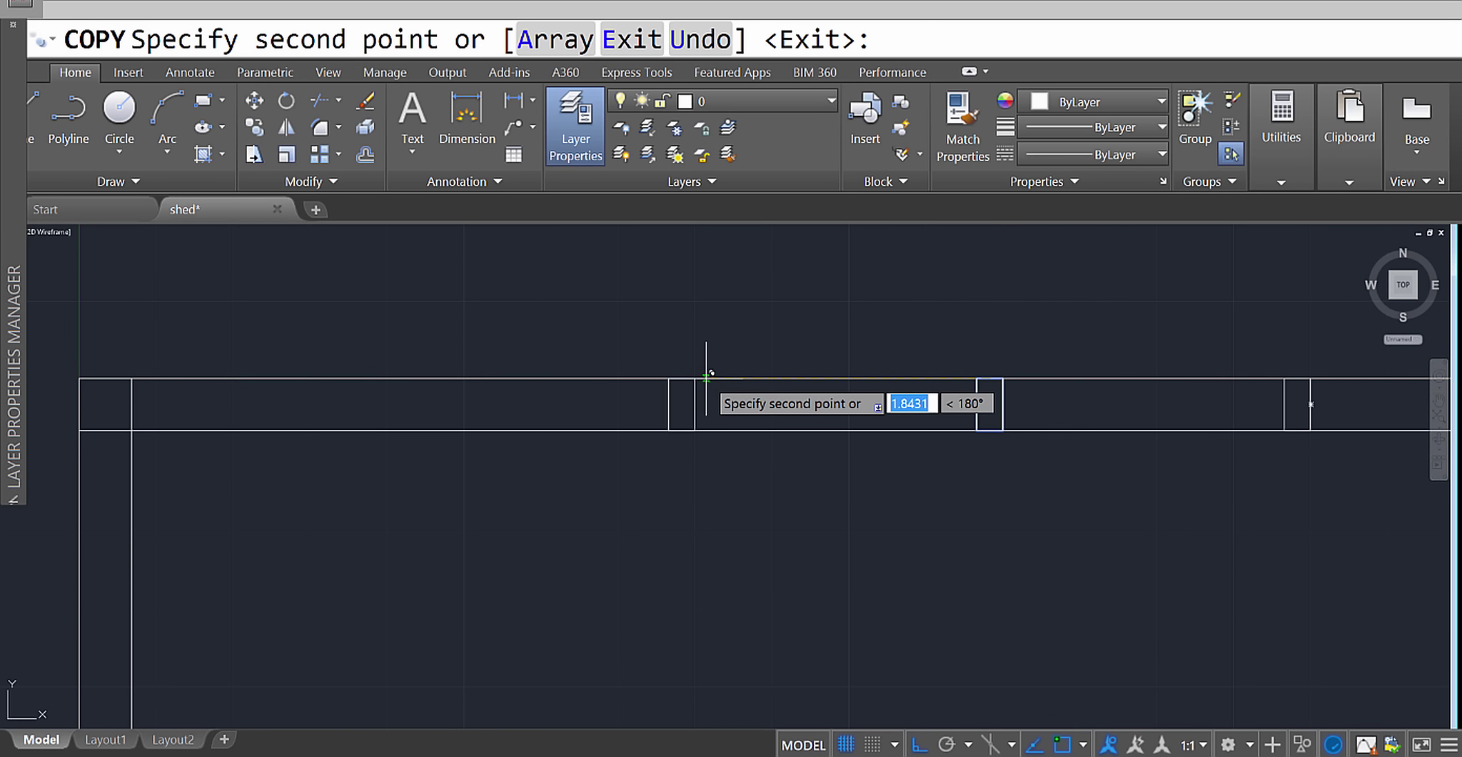
pyautogui.press('Return')
# Copy the seventh upright rectangle from the upper-right corner 2 units left along the top wall.
pyautogui.click(704, 409)
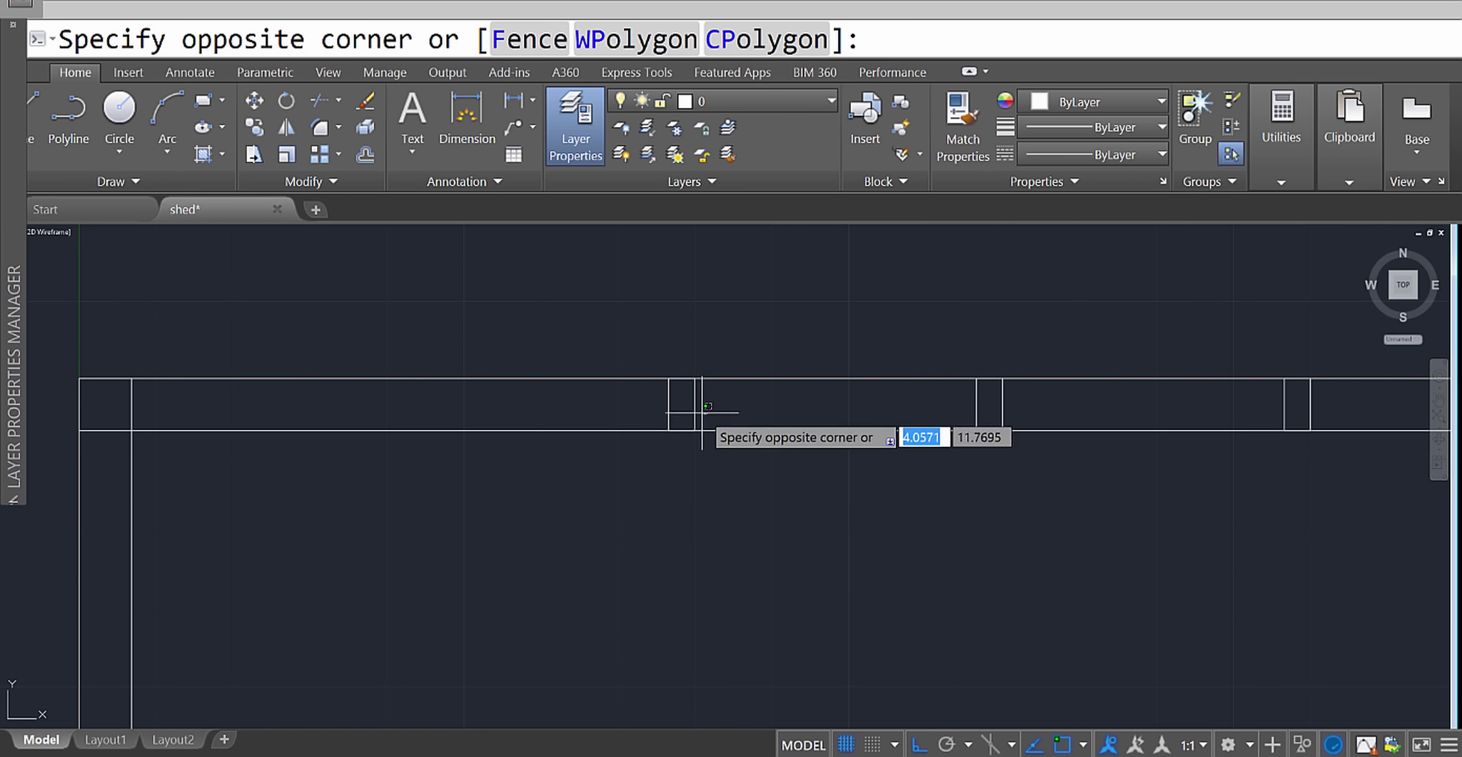
pyautogui.click(620, 385)
pyautogui.press('Return')
pyautogui.click(682, 379)
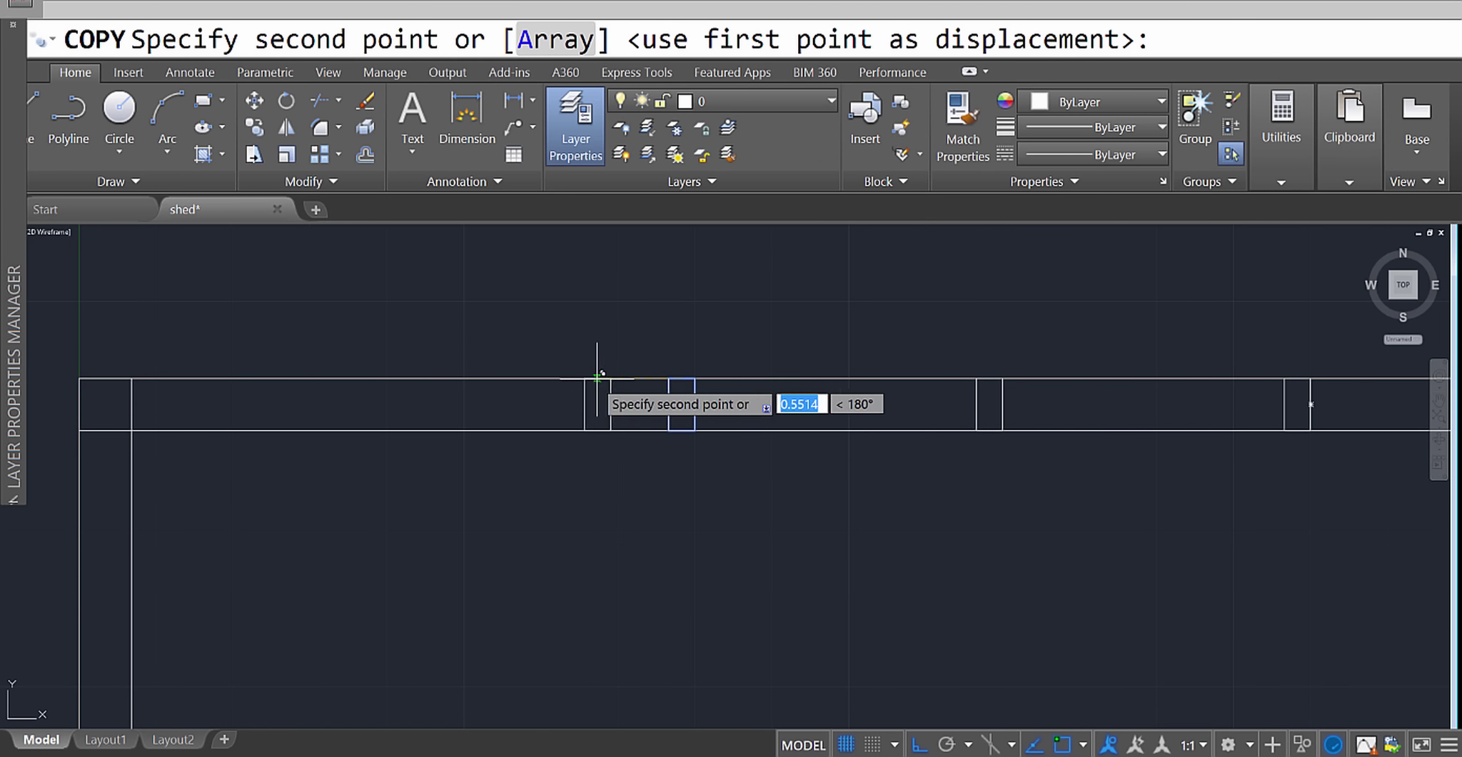
pyautogui.write('2')
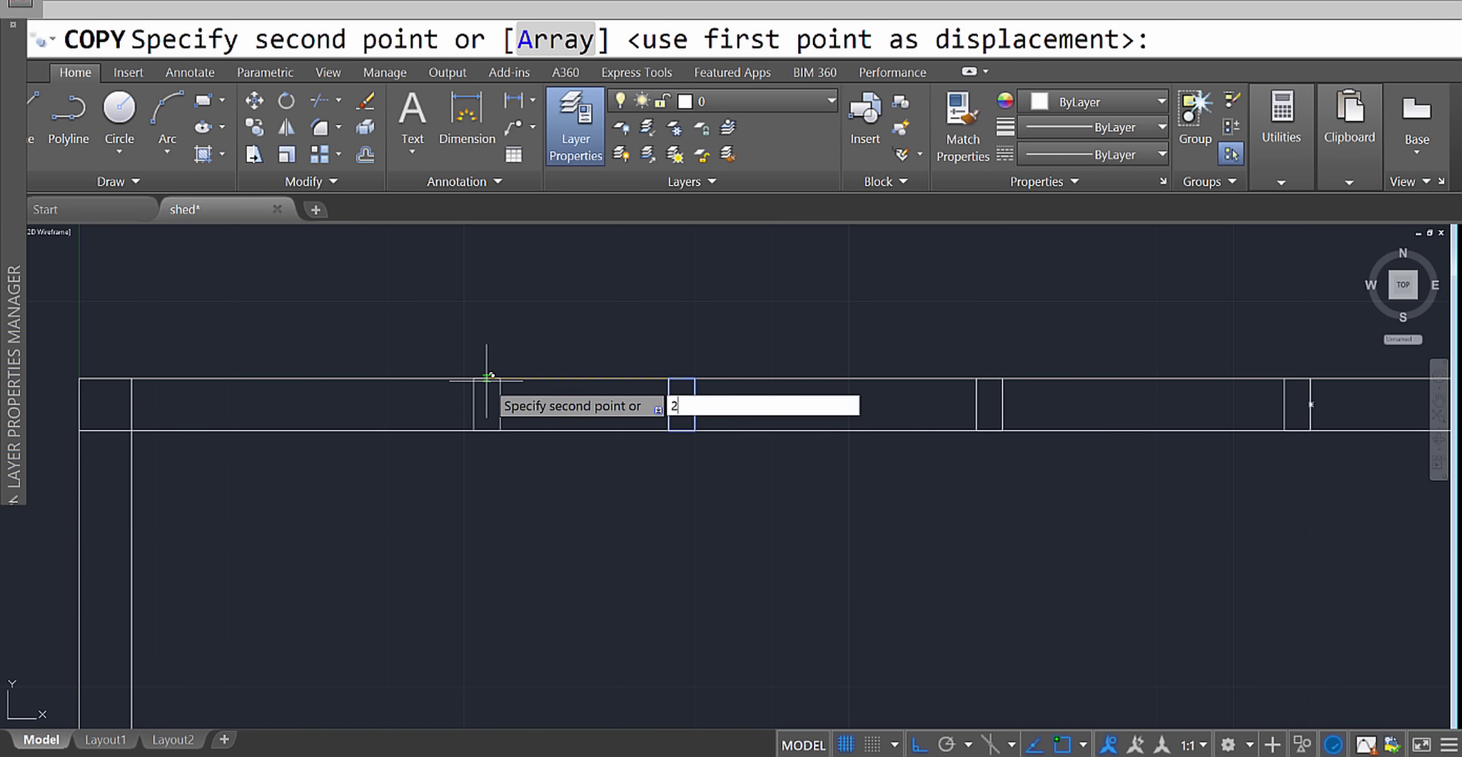
pyautogui.press('Return')
pyautogui.press('Return')
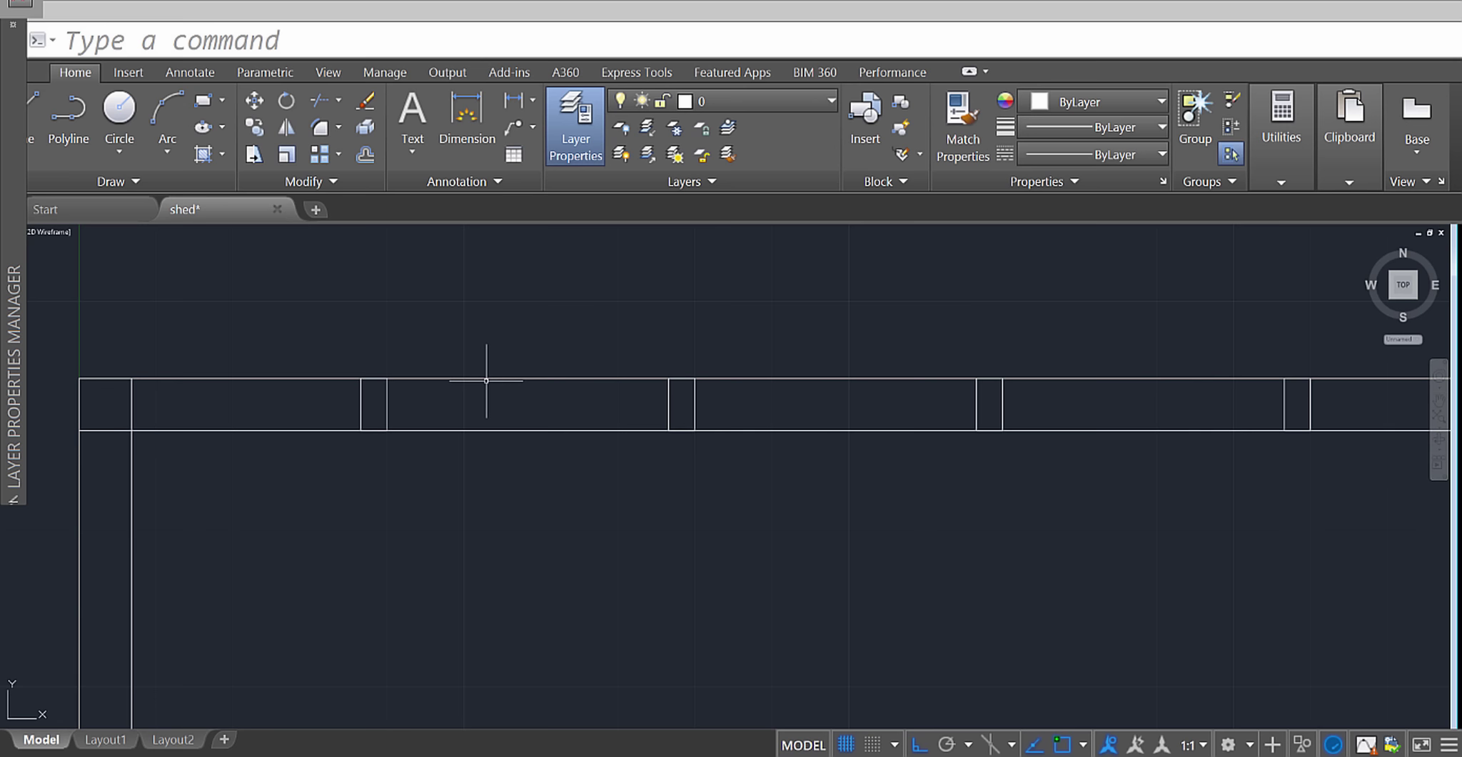
# Copy the leftmost upright rectangle in the top wall to a spot just right of the left wall's inner edge.
pyautogui.click(428, 407)
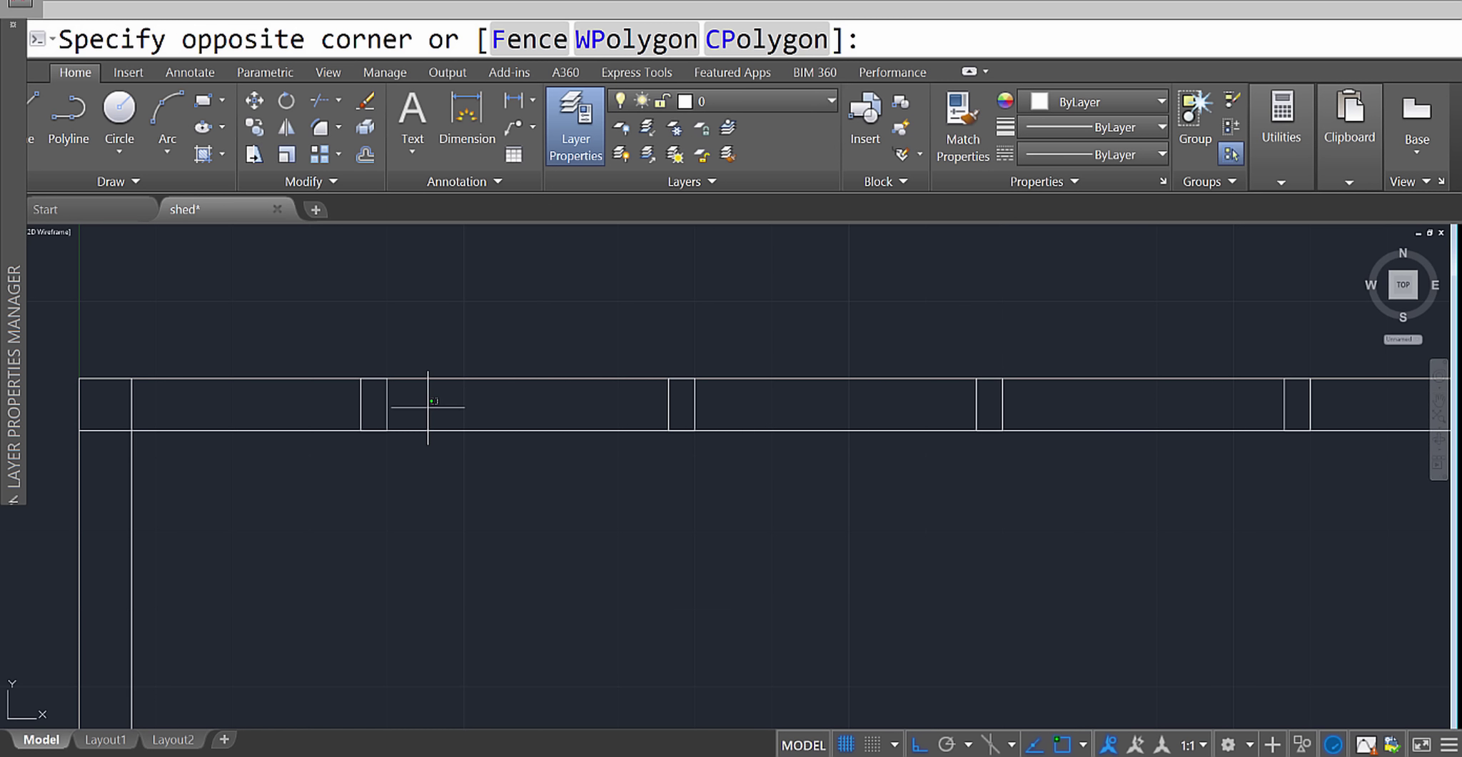
pyautogui.click(363, 384)
pyautogui.write('co')
pyautogui.press('Return')
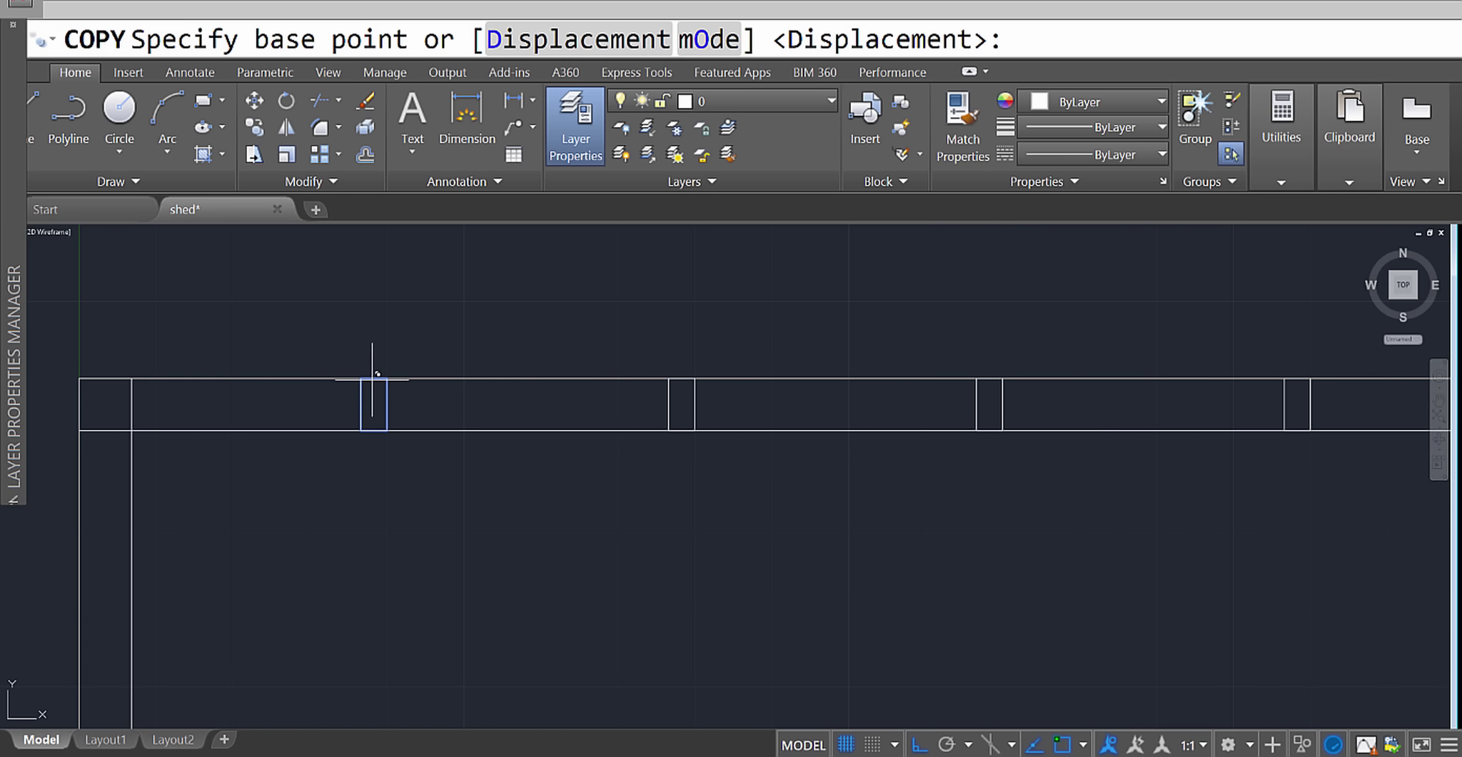
pyautogui.click(372, 383)
pyautogui.moveTo(369, 385); pyautogui.dragTo(692, 366, button='middle')
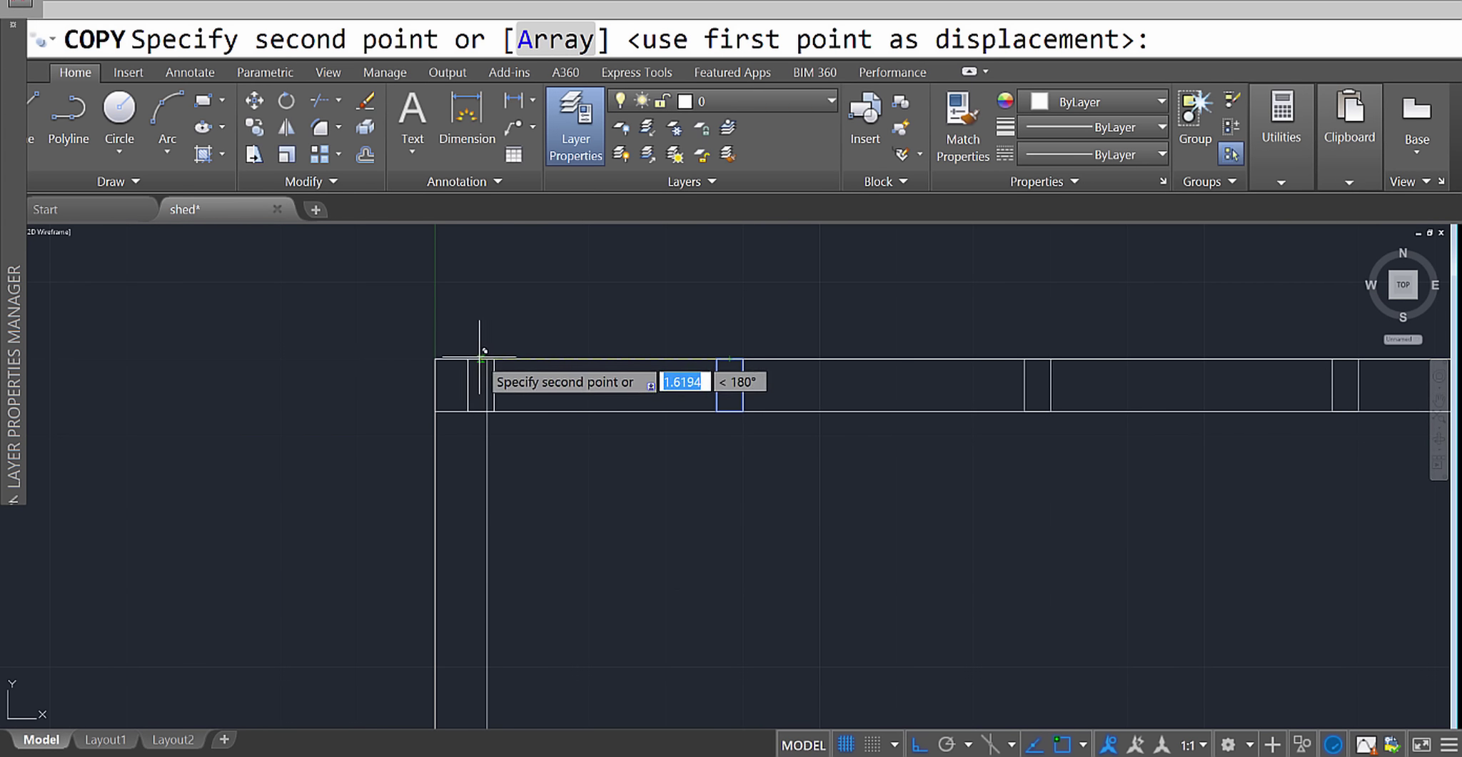
pyautogui.click(730, 385)
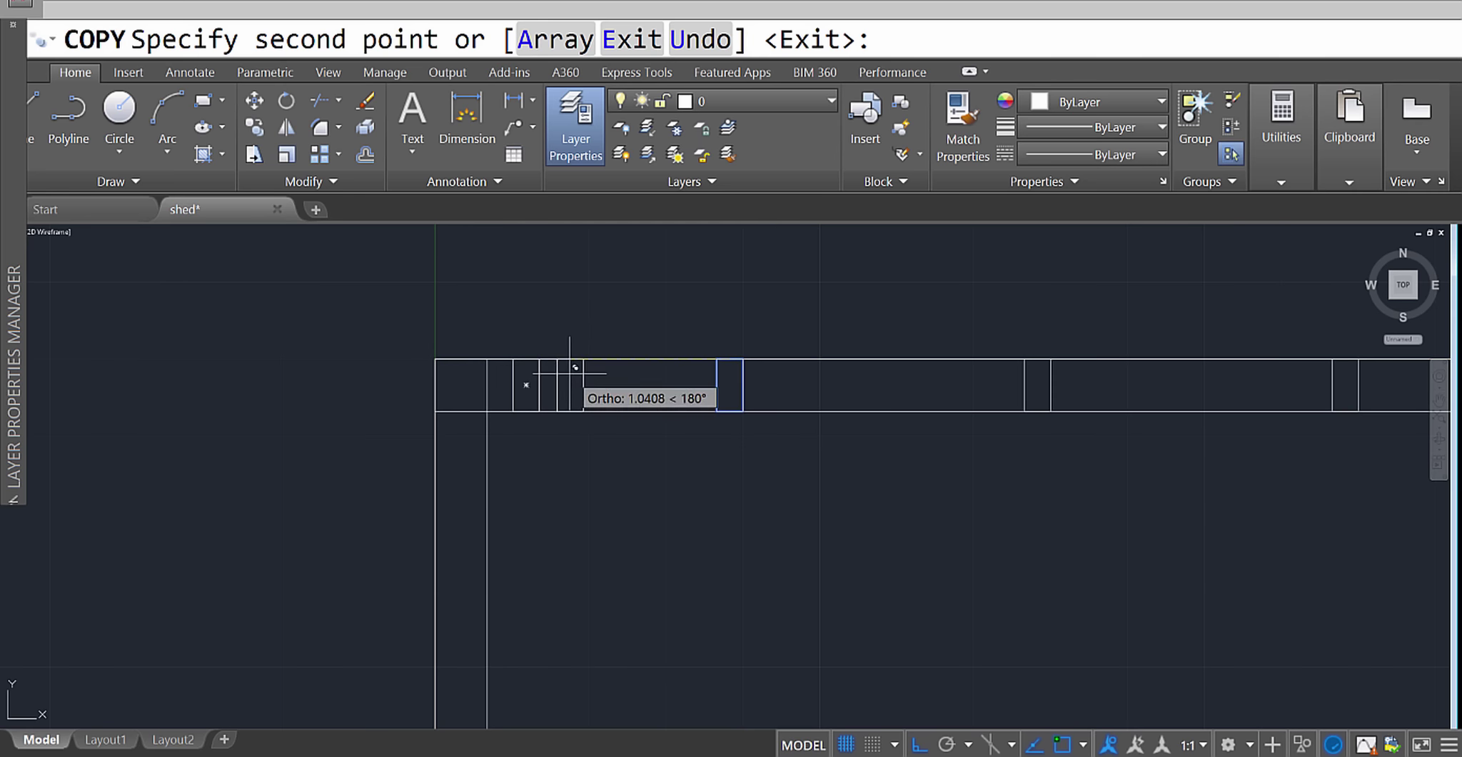
# Move the leftmost upright rectangle in the top wall so its upper-left corner sits on the wall's outer upper-left corner.
pyautogui.press('Return')
pyautogui.write('m')
pyautogui.press('Return')
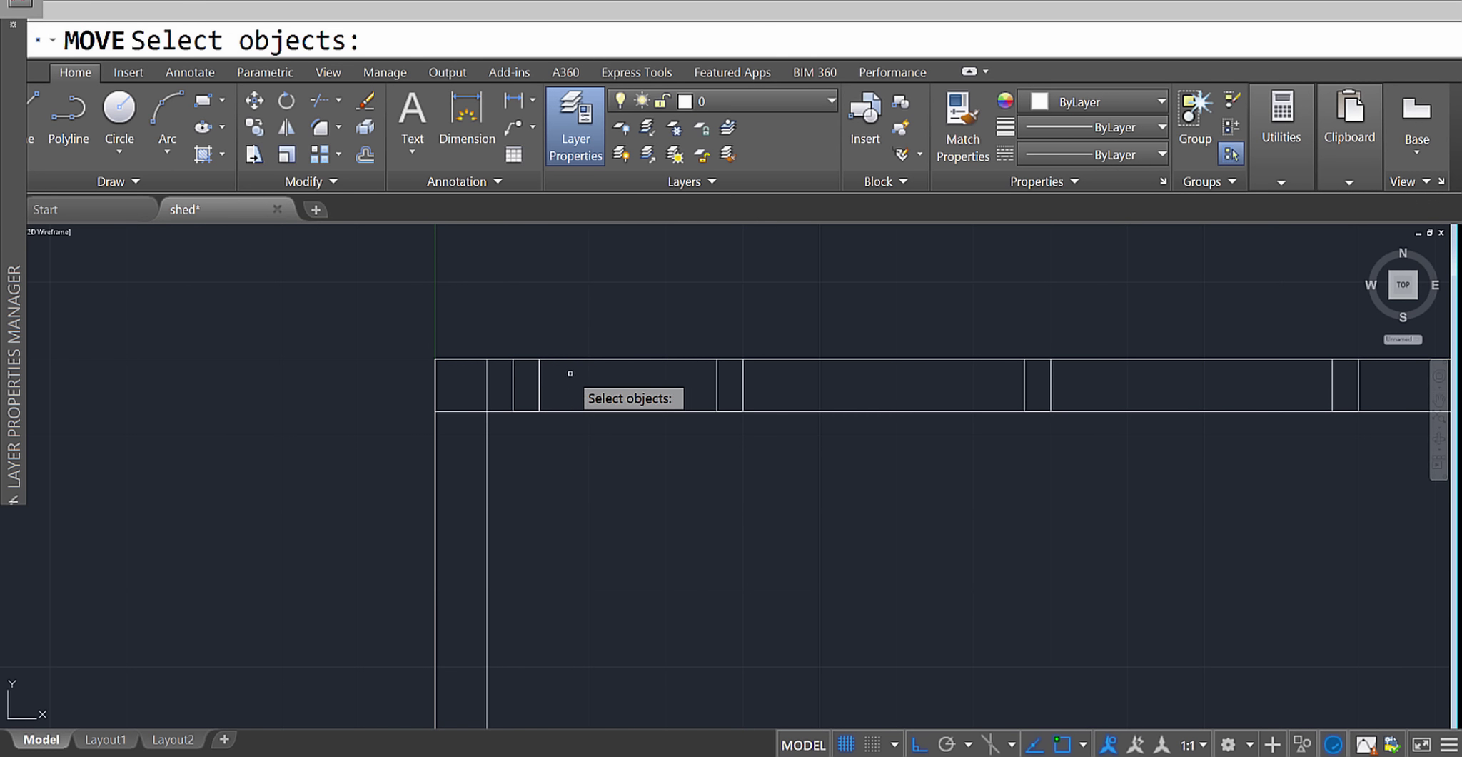
pyautogui.click(556, 395)
pyautogui.click(508, 382)
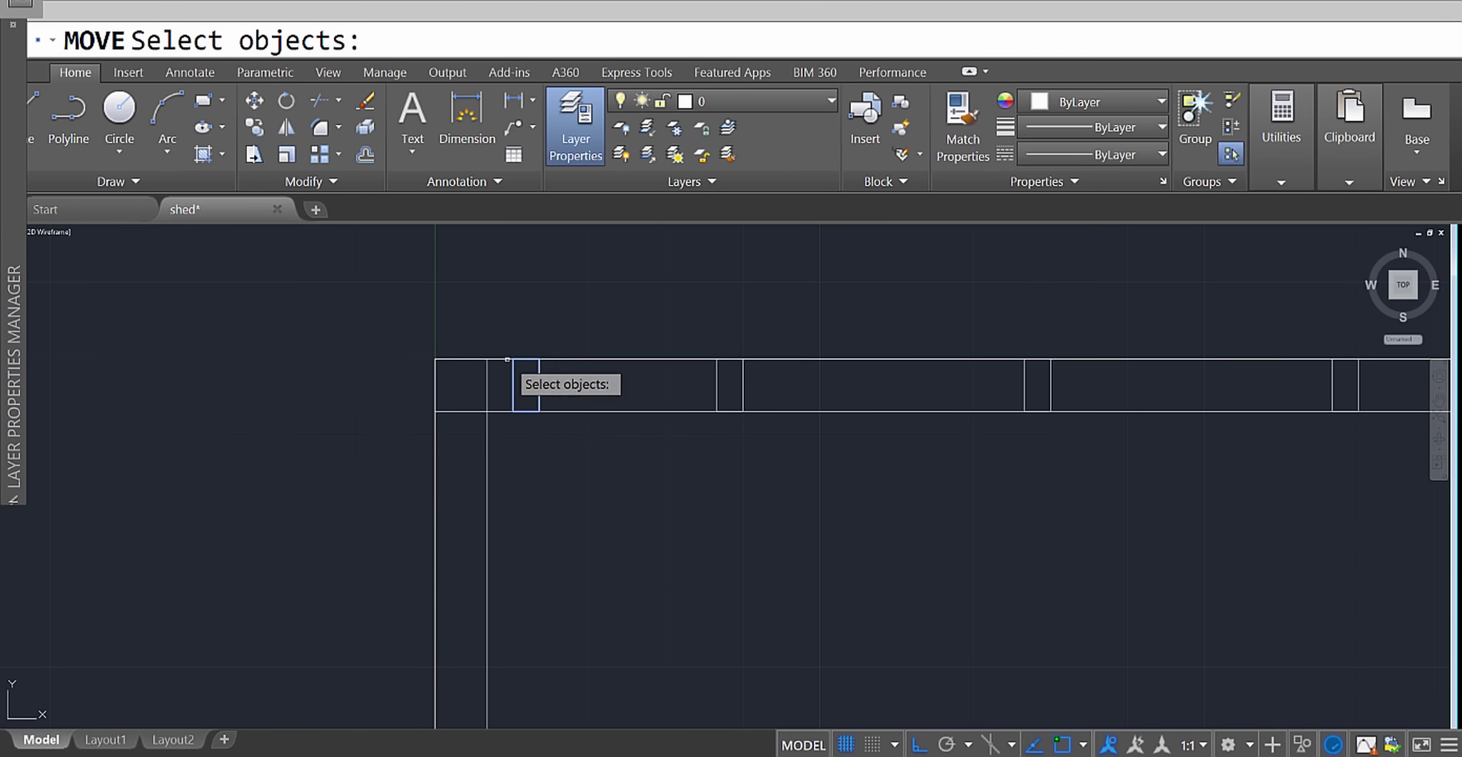
pyautogui.press('Return')
pyautogui.click(513, 359)
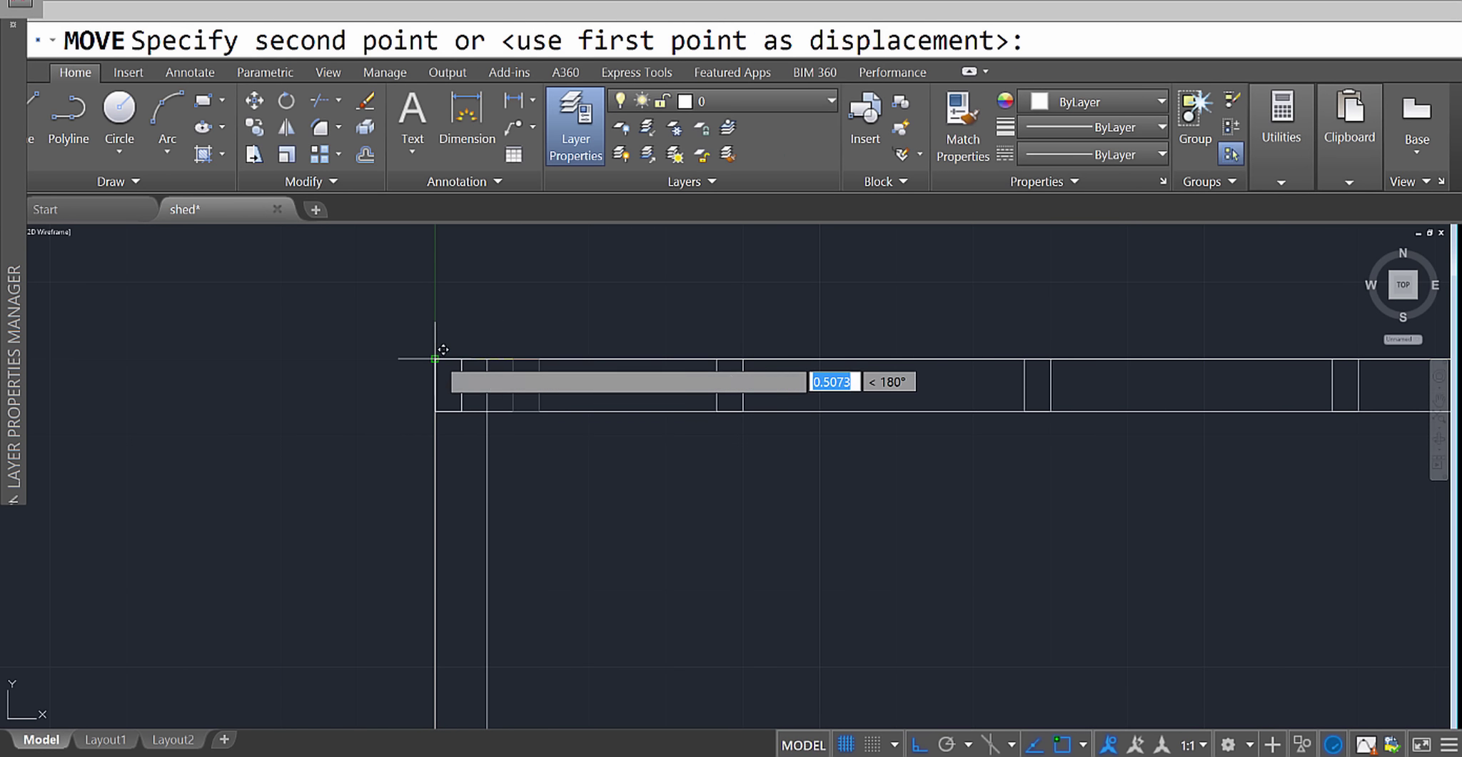
pyautogui.click(444, 358)
# Copy all the upright rectangles in the top wall straight down into the bottom wall, aligned to its outer lower-left corner.
pyautogui.scroll(-2, 448, 358)
pyautogui.scroll(-4, 560, 424)
pyautogui.scroll(2, 666, 443)
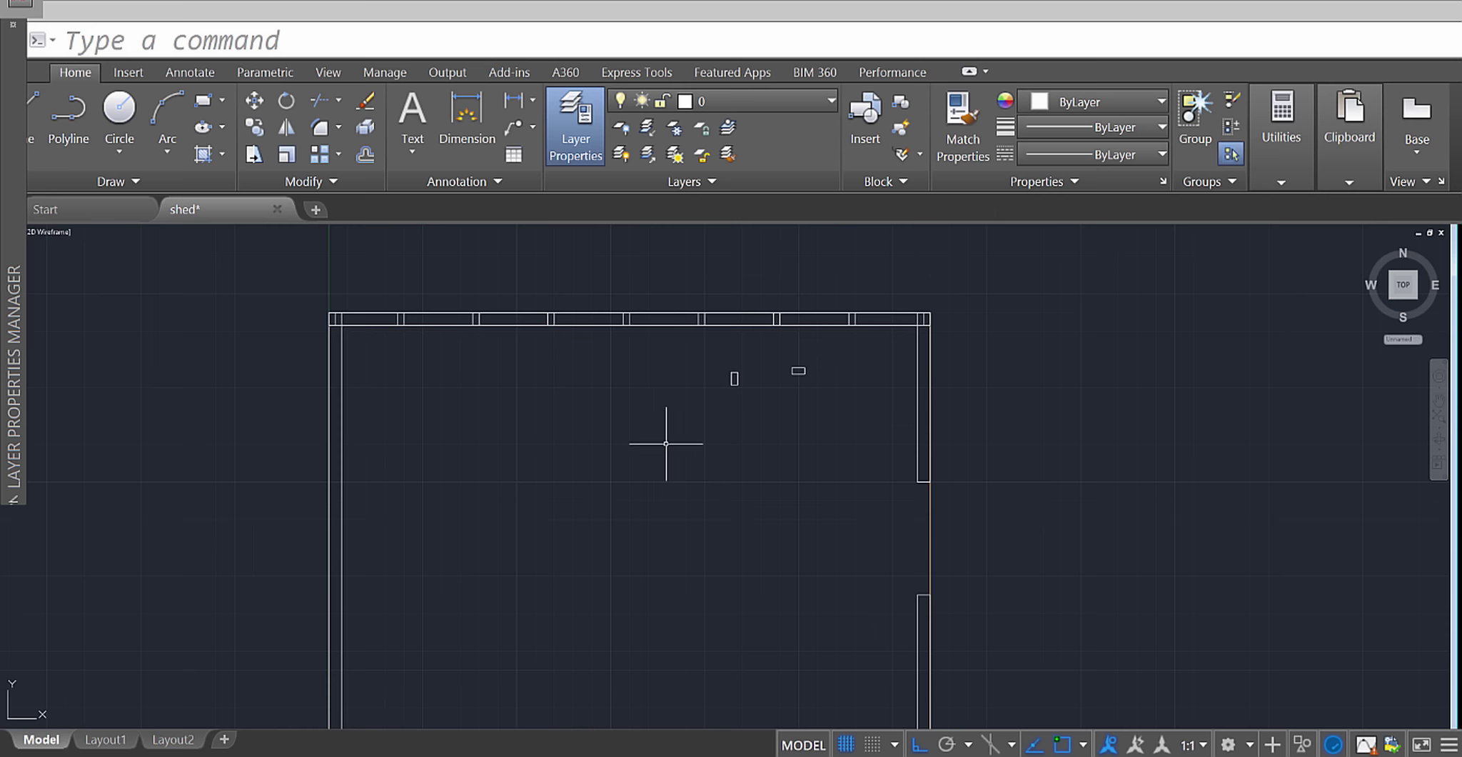
pyautogui.scroll(6, 892, 329)
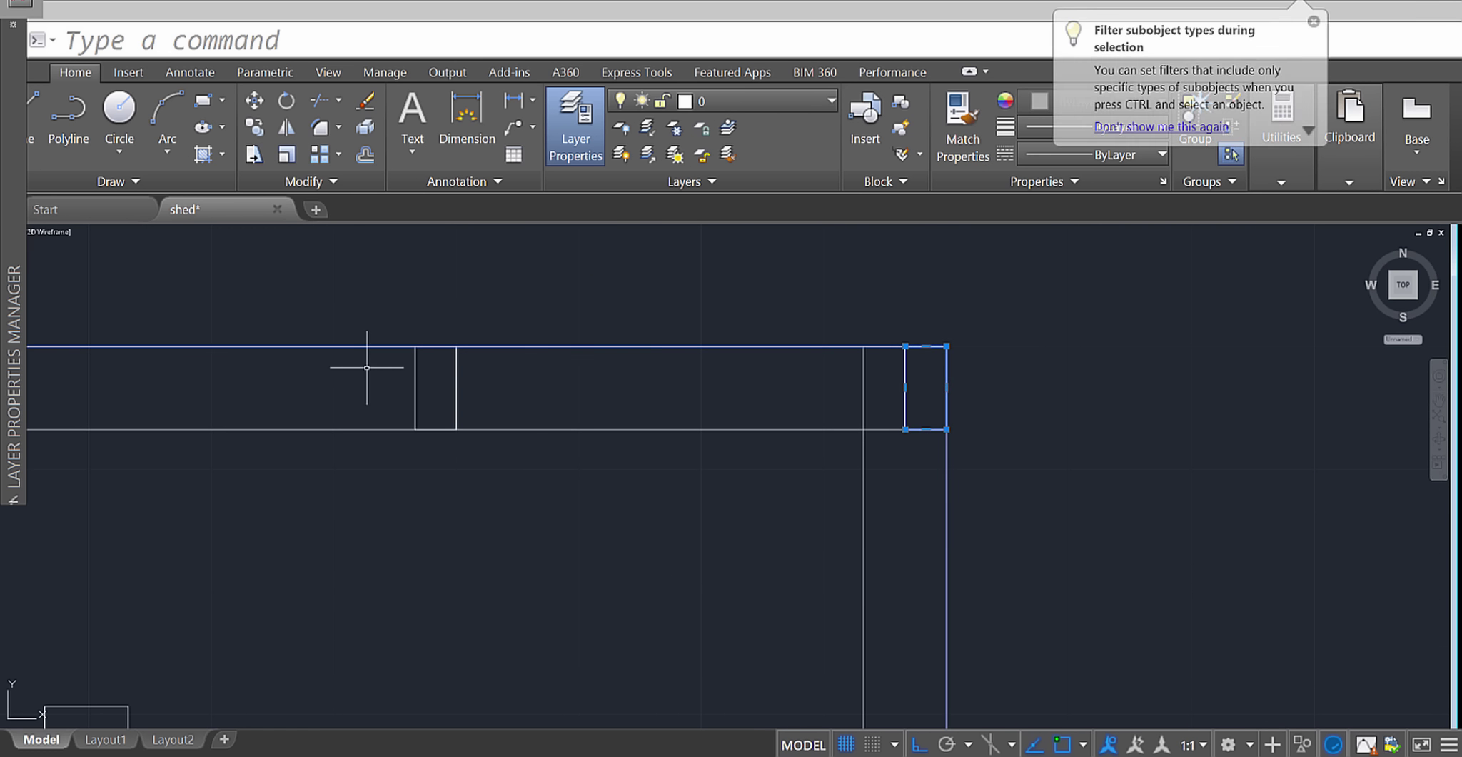
pyautogui.press('Escape')
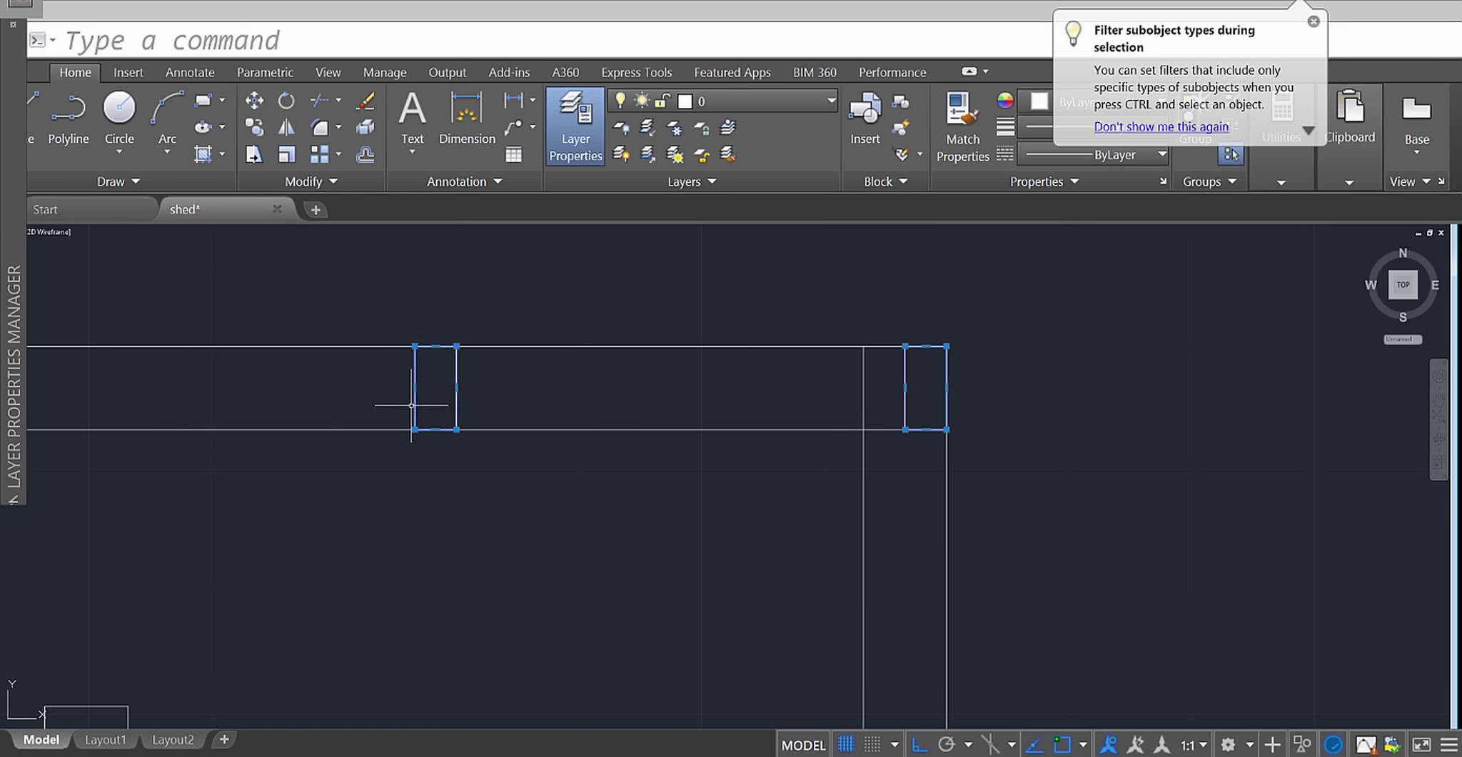
pyautogui.scroll(-5, 411, 404)
pyautogui.scroll(5, 706, 357)
pyautogui.keyDown('shift'); pyautogui.click(708, 357); pyautogui.keyUp('shift')
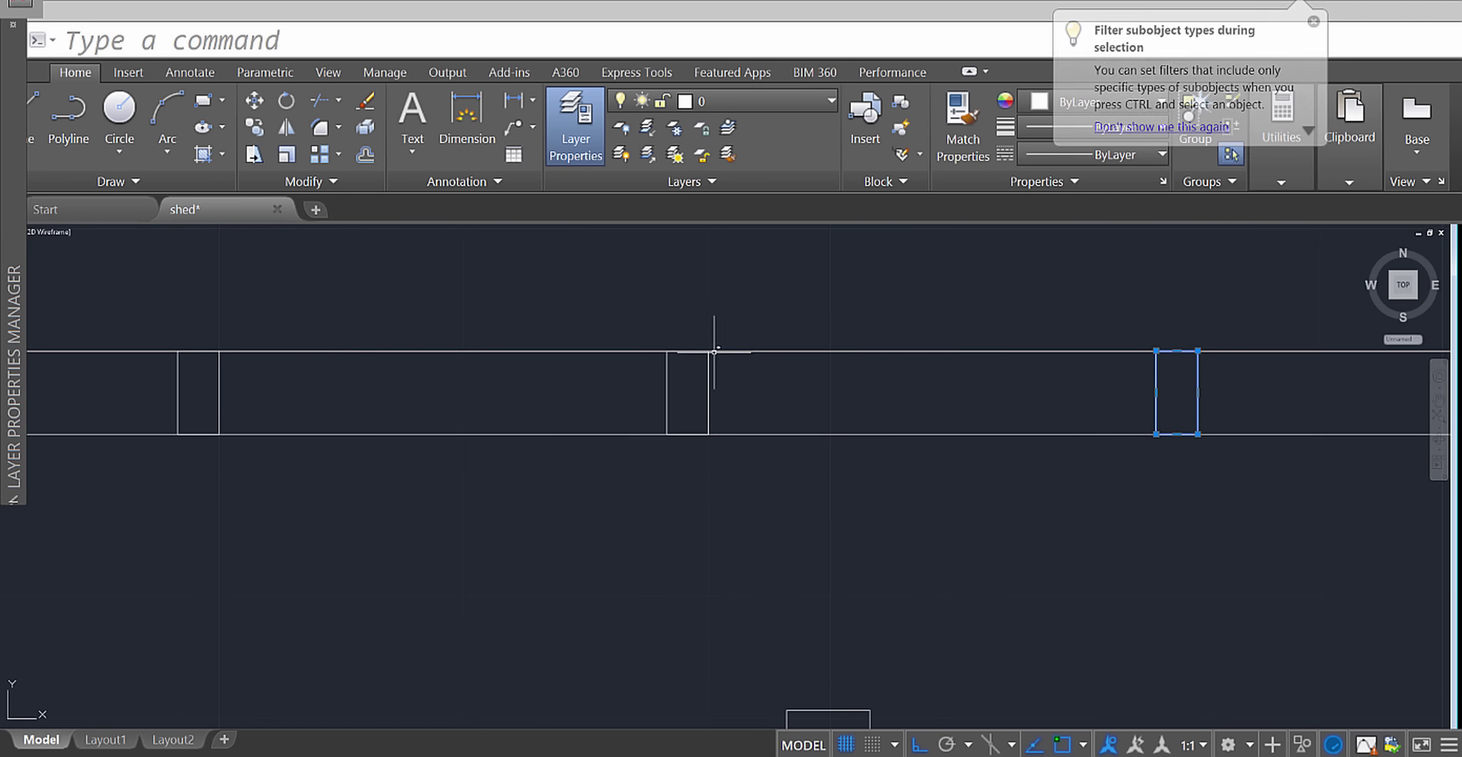
pyautogui.click(669, 389)
pyautogui.click(663, 388)
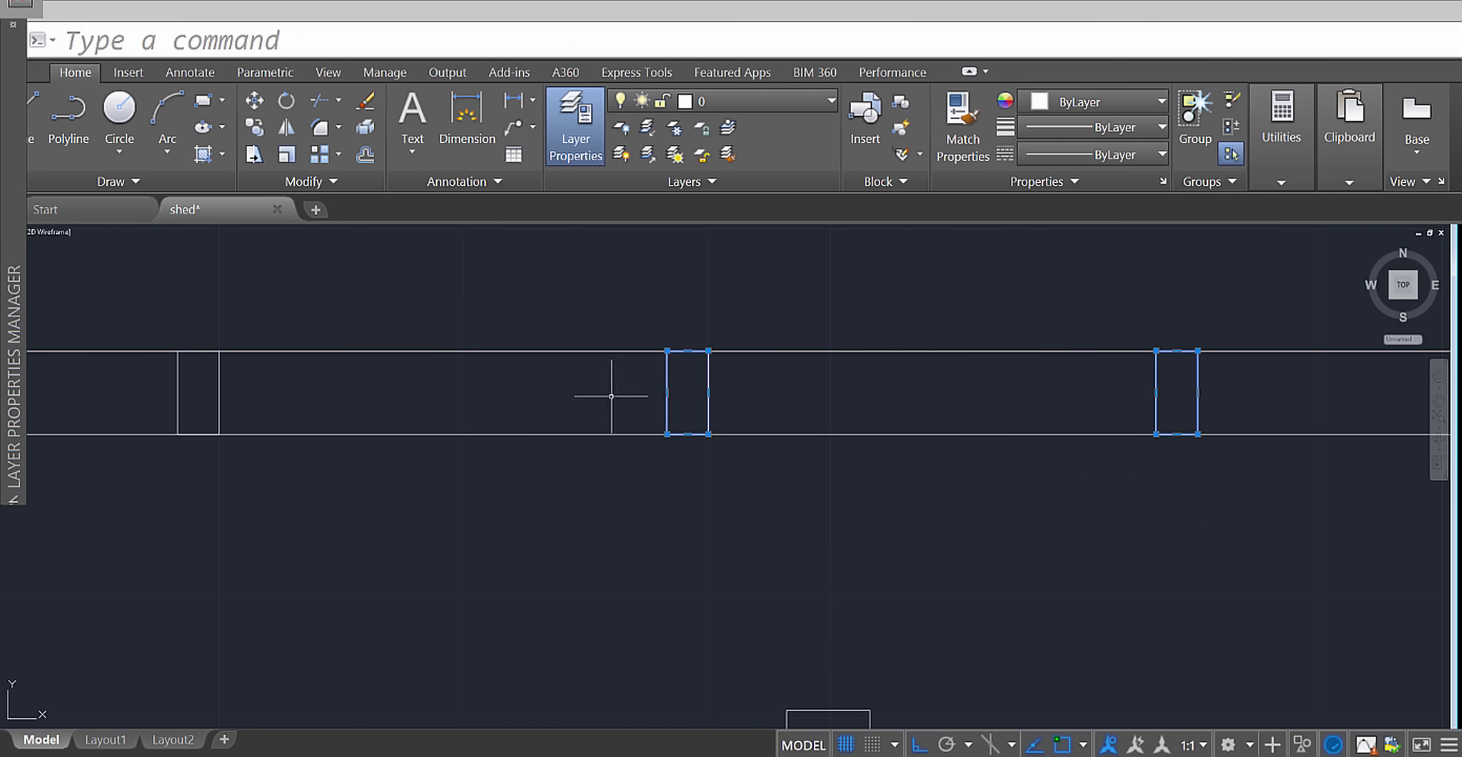
pyautogui.moveTo(794, 431); pyautogui.dragTo(812, 407, button='middle')
pyautogui.click(750, 368)
pyautogui.click(137, 369)
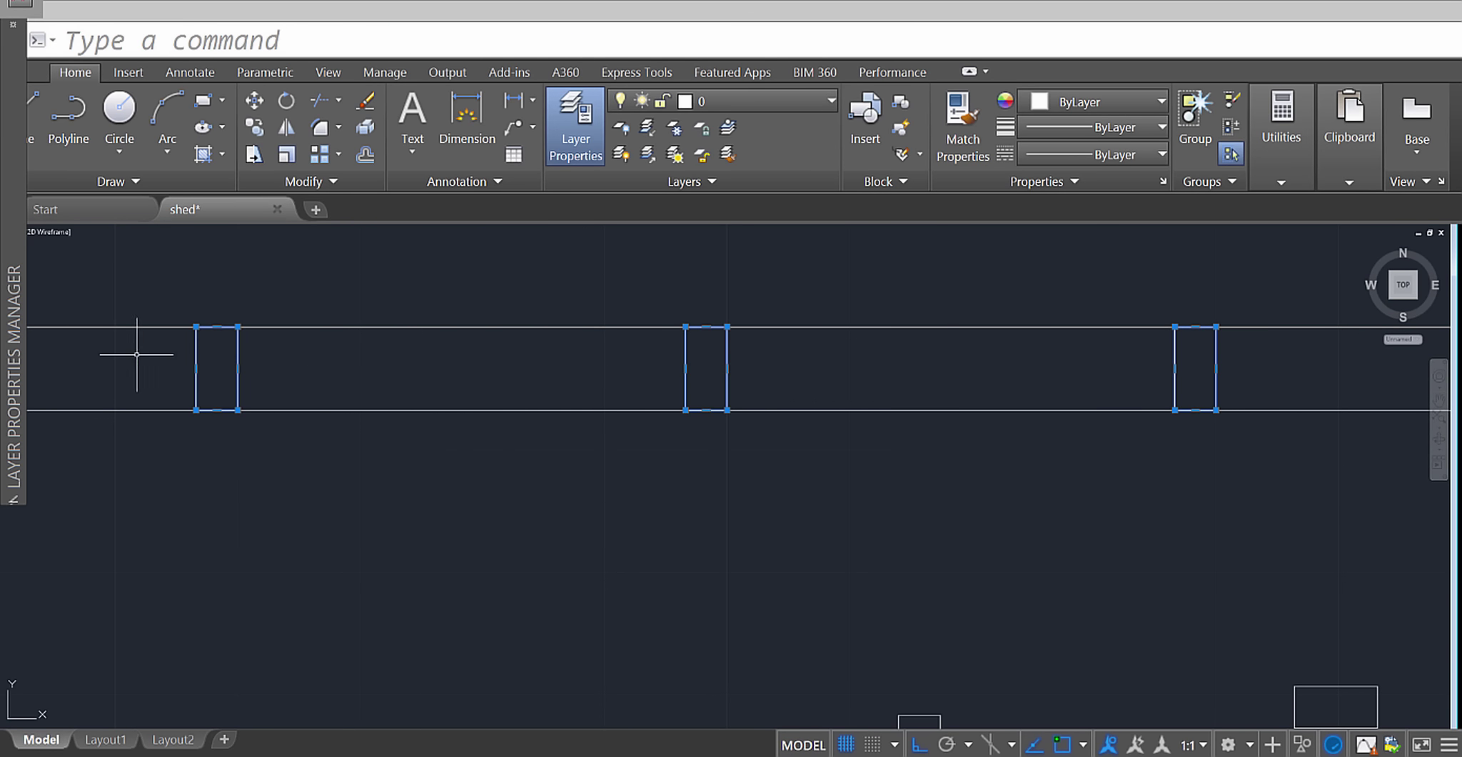
pyautogui.moveTo(168, 371); pyautogui.dragTo(685, 375, button='middle')
pyautogui.click(778, 389)
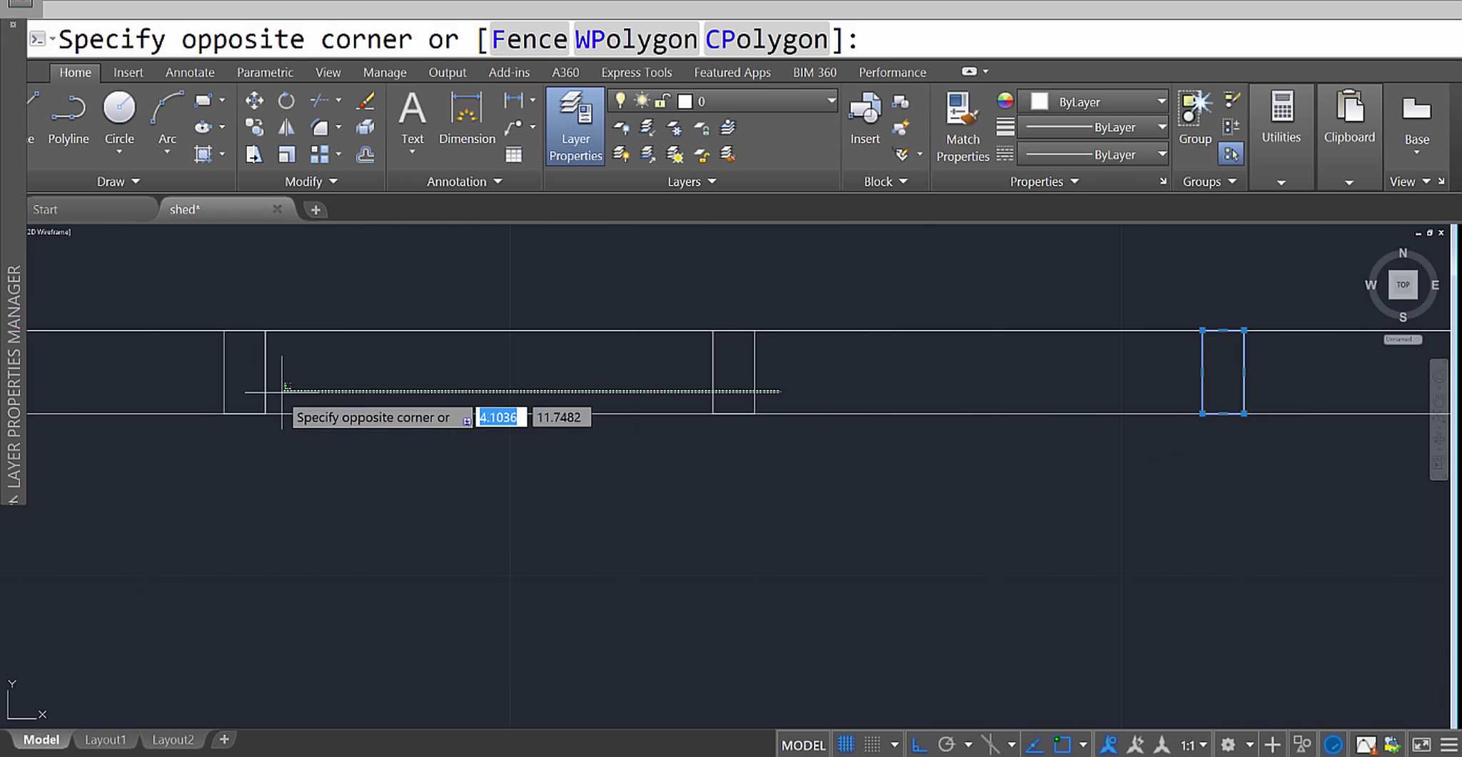
pyautogui.click(164, 386)
pyautogui.moveTo(163, 386); pyautogui.dragTo(1149, 343, button='middle')
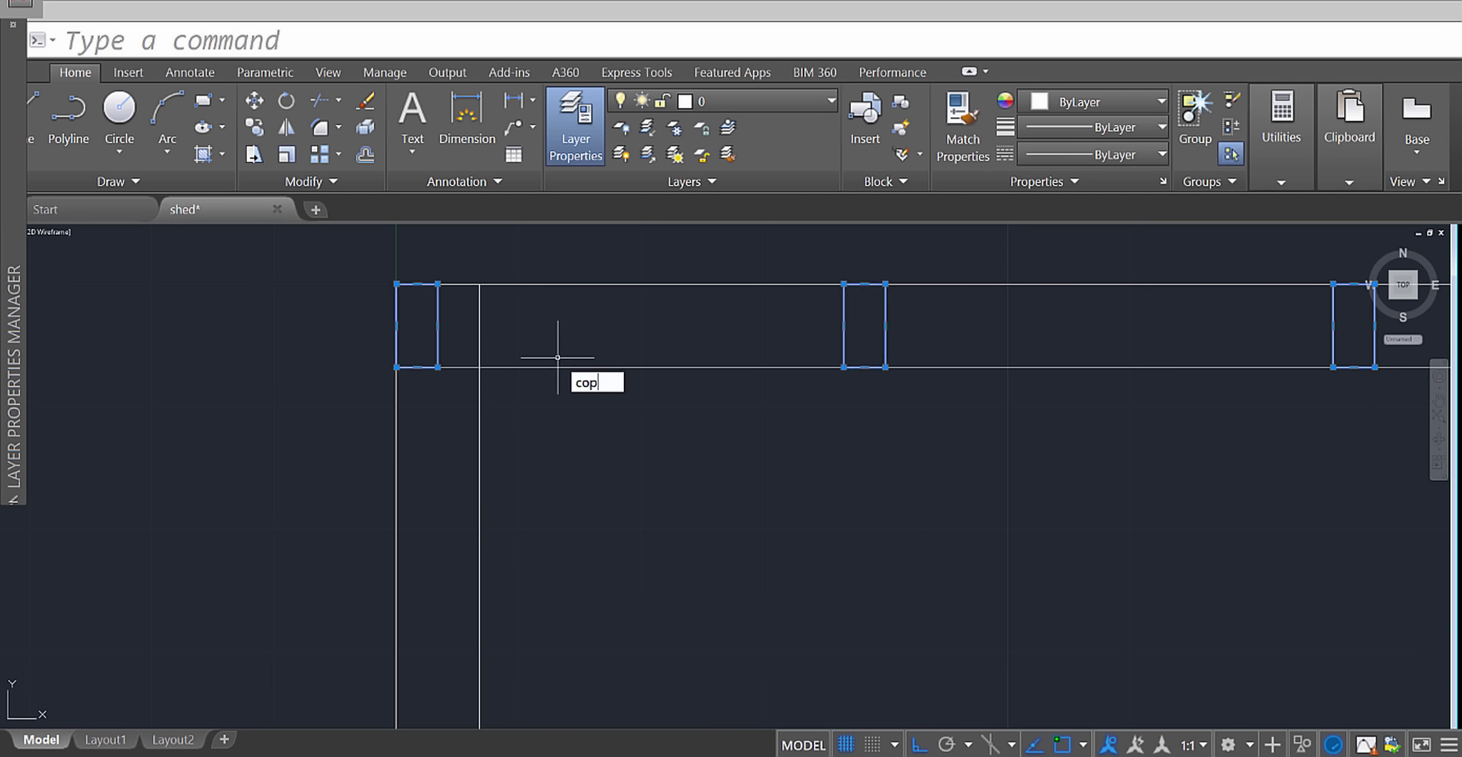
pyautogui.press('Return')
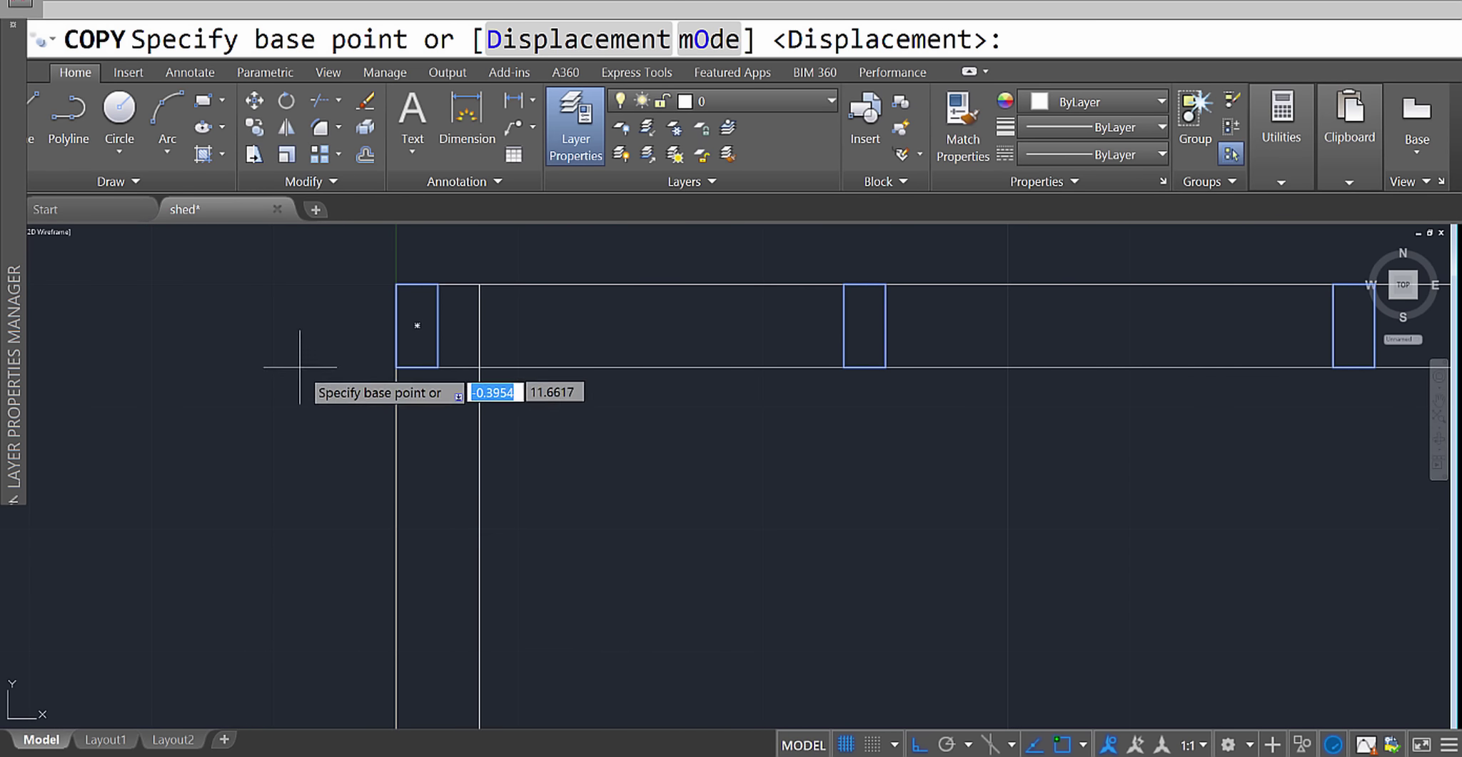
pyautogui.click(397, 367)
pyautogui.scroll(-3, 433, 418)
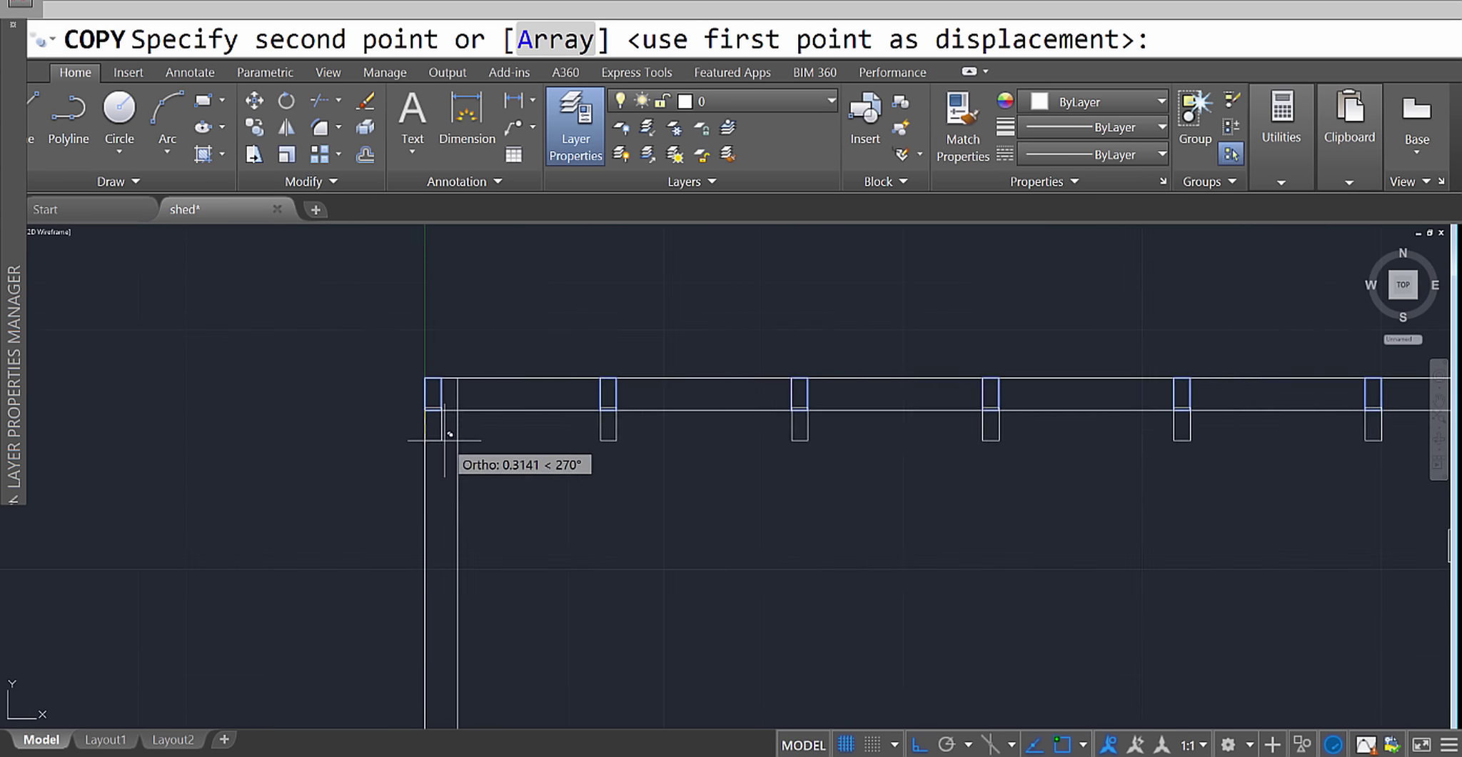
pyautogui.moveTo(522, 397); pyautogui.dragTo(525, 313, button='middle')
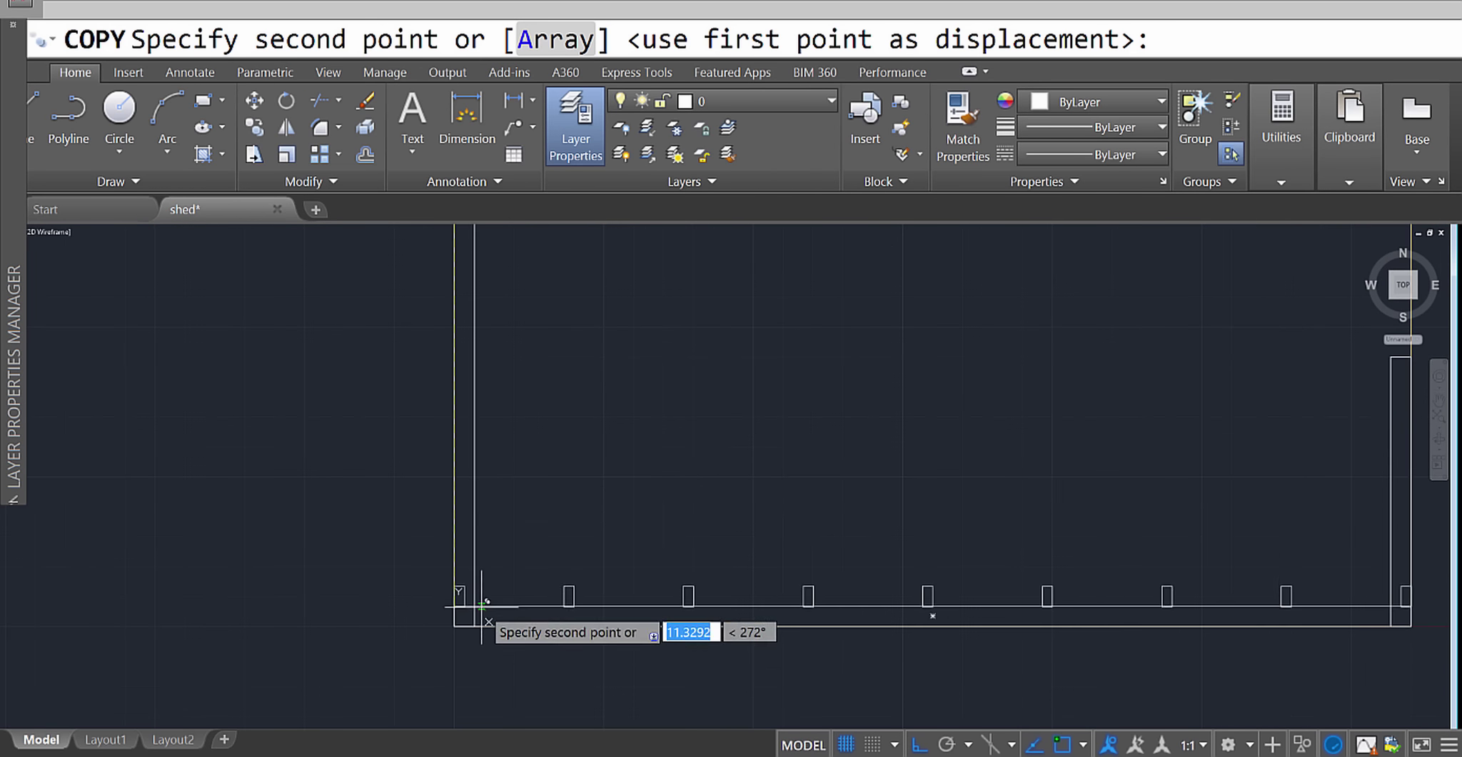
pyautogui.moveTo(499, 629); pyautogui.dragTo(477, 488, button='middle')
pyautogui.scroll(5, 476, 488)
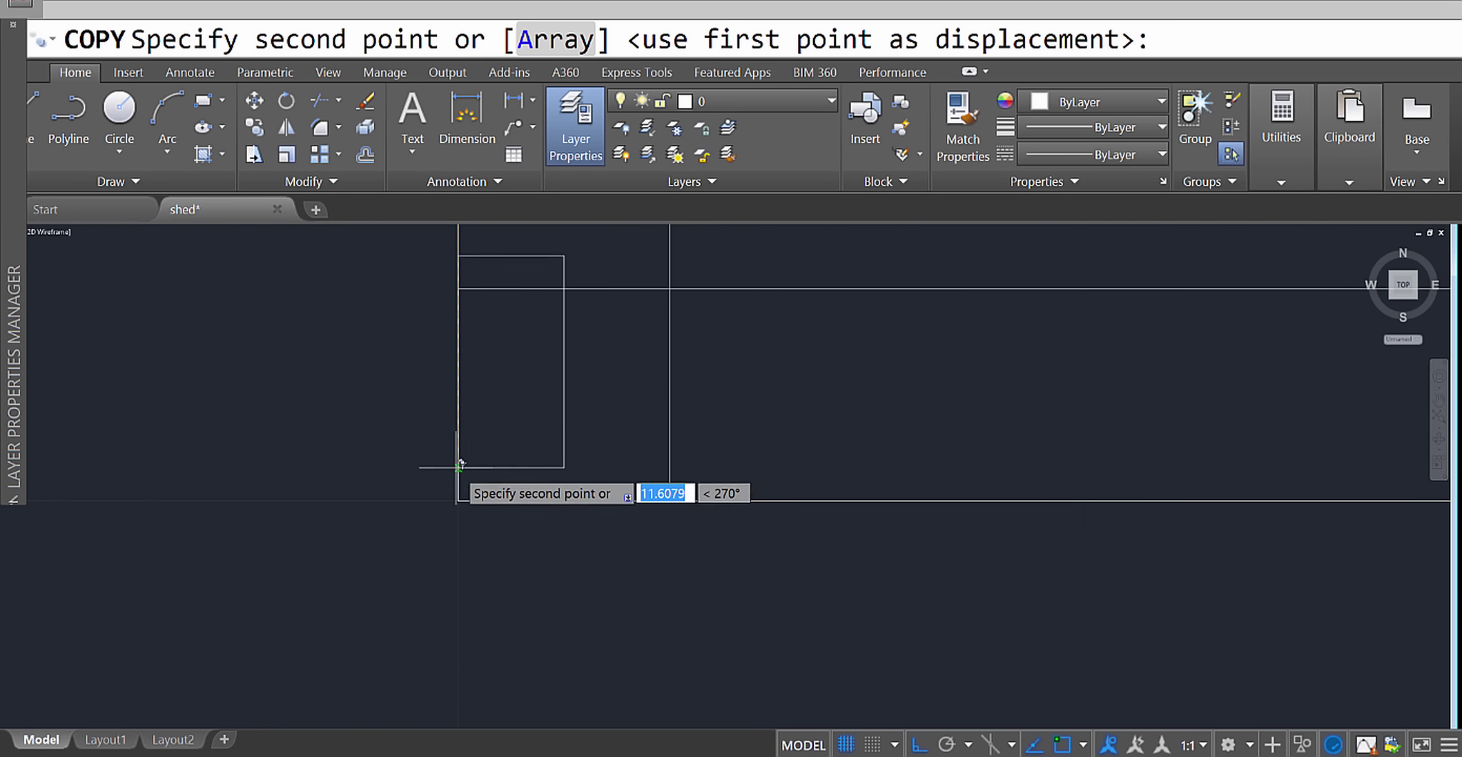
pyautogui.click(459, 496)
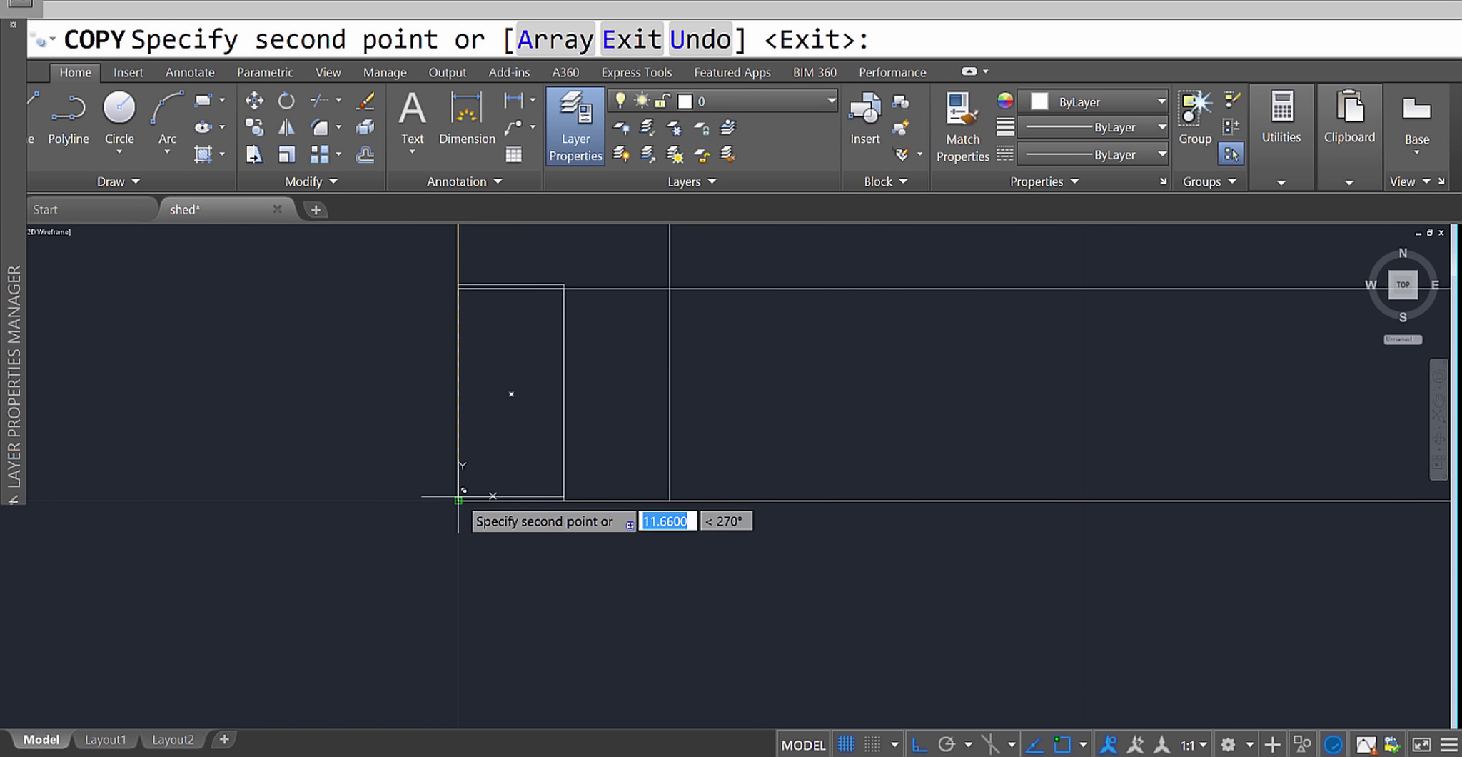
pyautogui.scroll(-3, 771, 398)
pyautogui.moveTo(771, 398); pyautogui.dragTo(479, 456, button='middle')
pyautogui.scroll(-3, 923, 326)
pyautogui.moveTo(923, 326); pyautogui.dragTo(736, 477, button='middle')
pyautogui.scroll(-4, 897, 417)
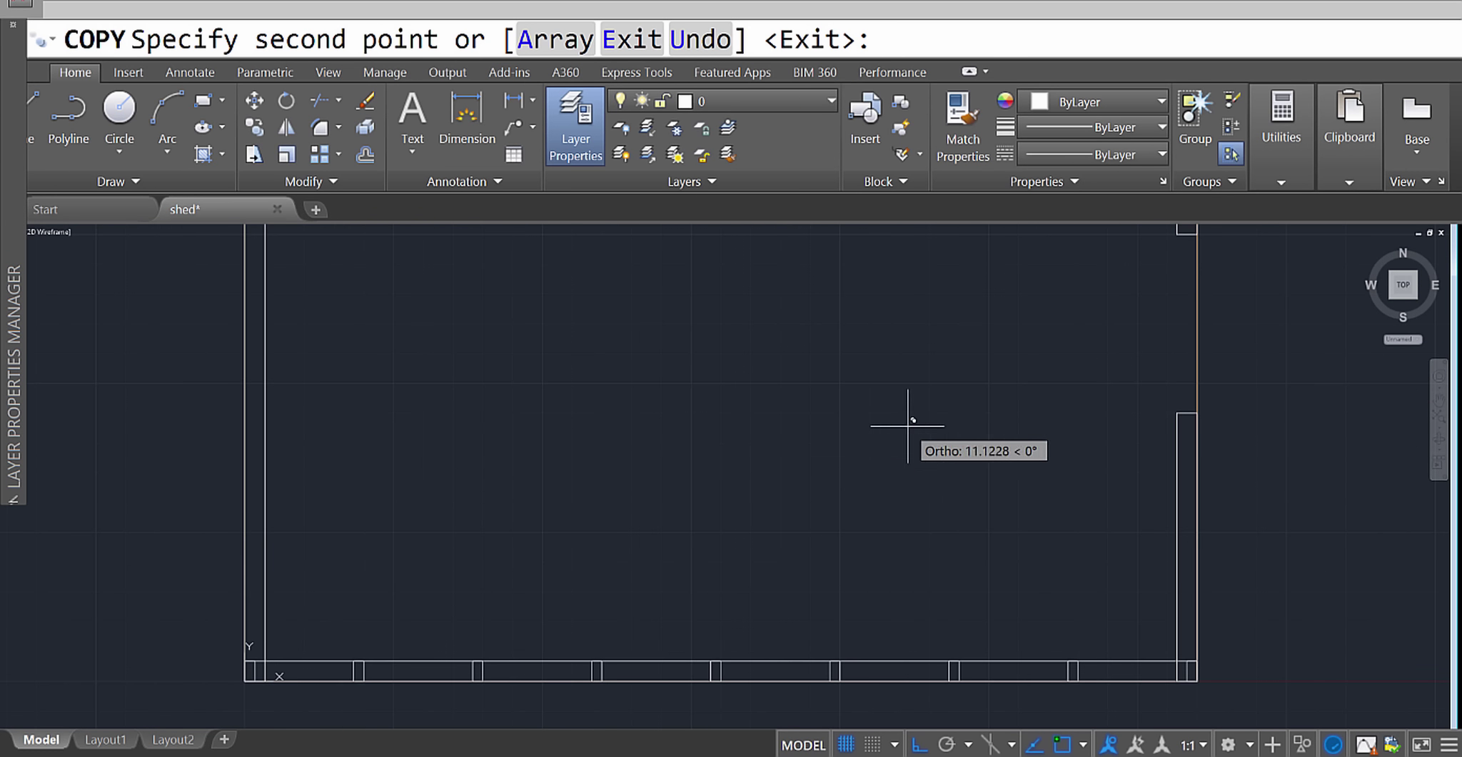
pyautogui.scroll(4, 864, 361)
pyautogui.press('Escape')
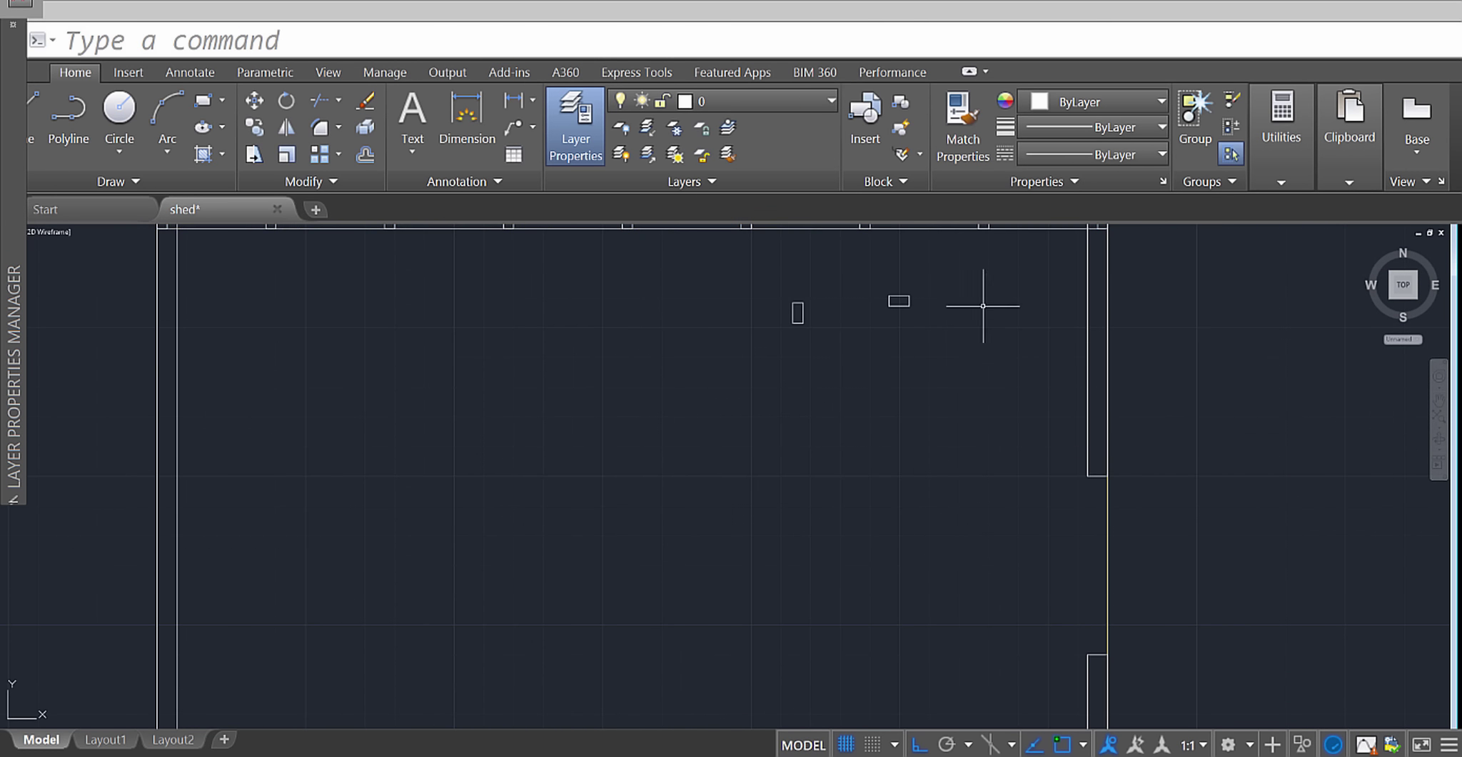
# Copy the loose horizontal rectangle into the right wall, aligning its upper-right corner with the outer upper-right wall corner.
pyautogui.moveTo(985, 304); pyautogui.dragTo(855, 436, button='middle')
pyautogui.scroll(2, 906, 402)
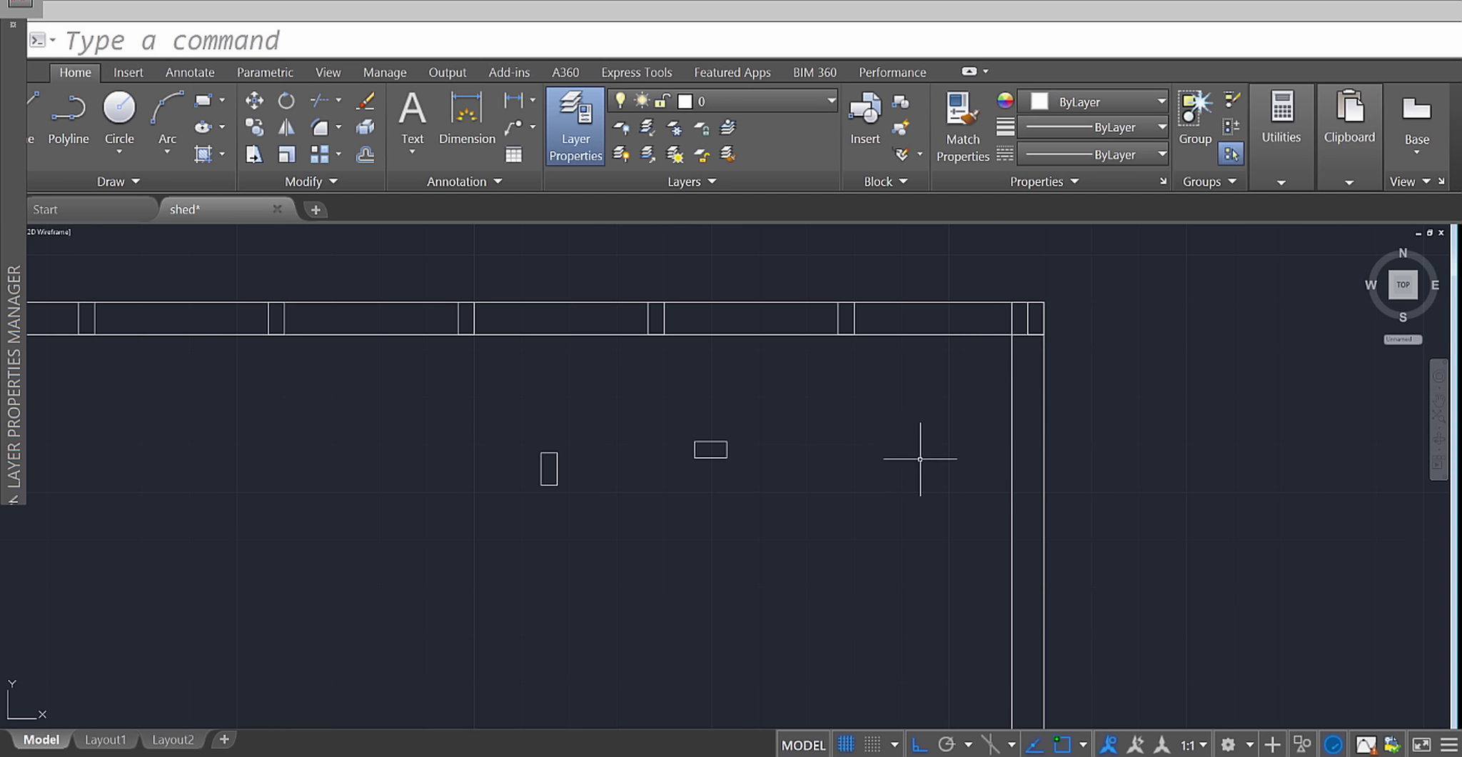
pyautogui.scroll(2, 761, 489)
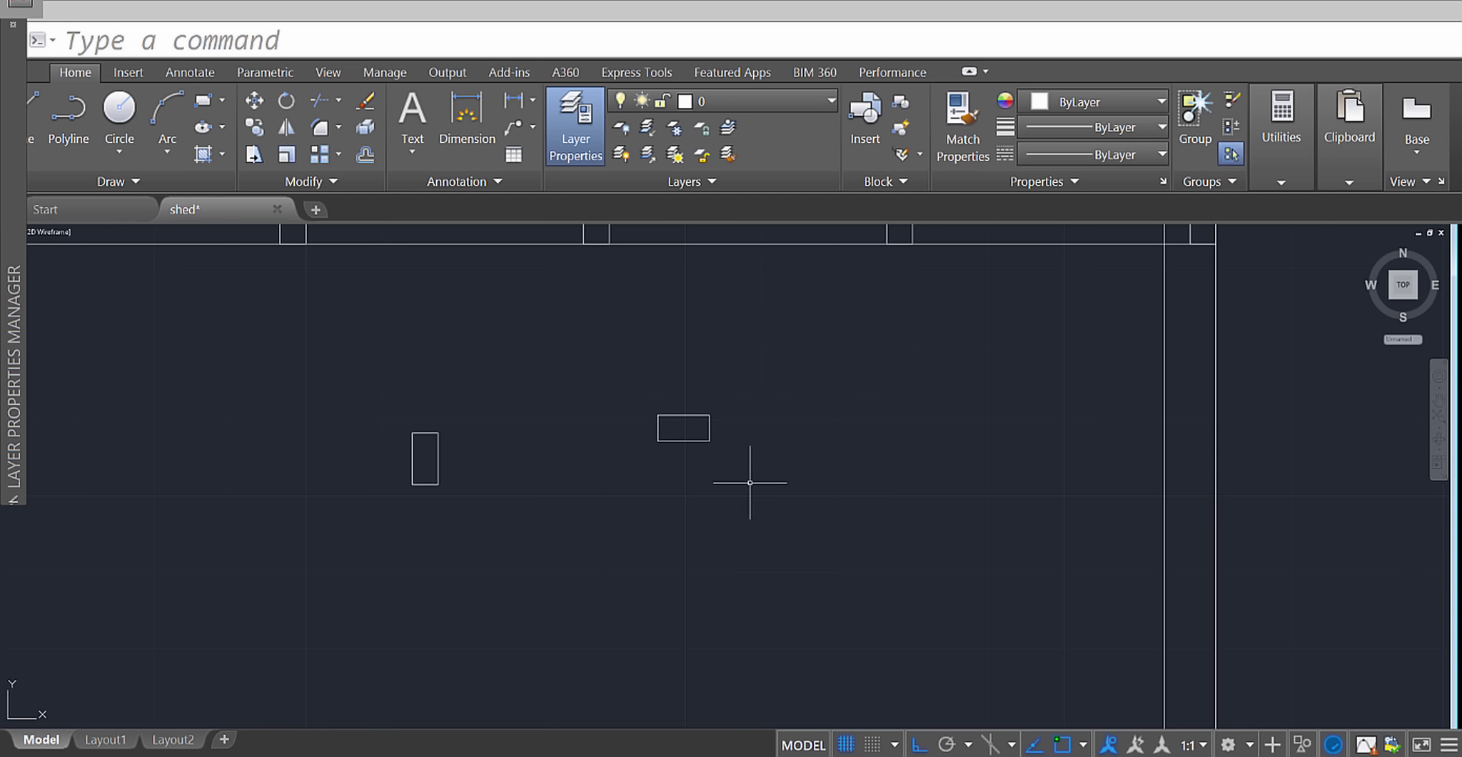
pyautogui.press('Return')
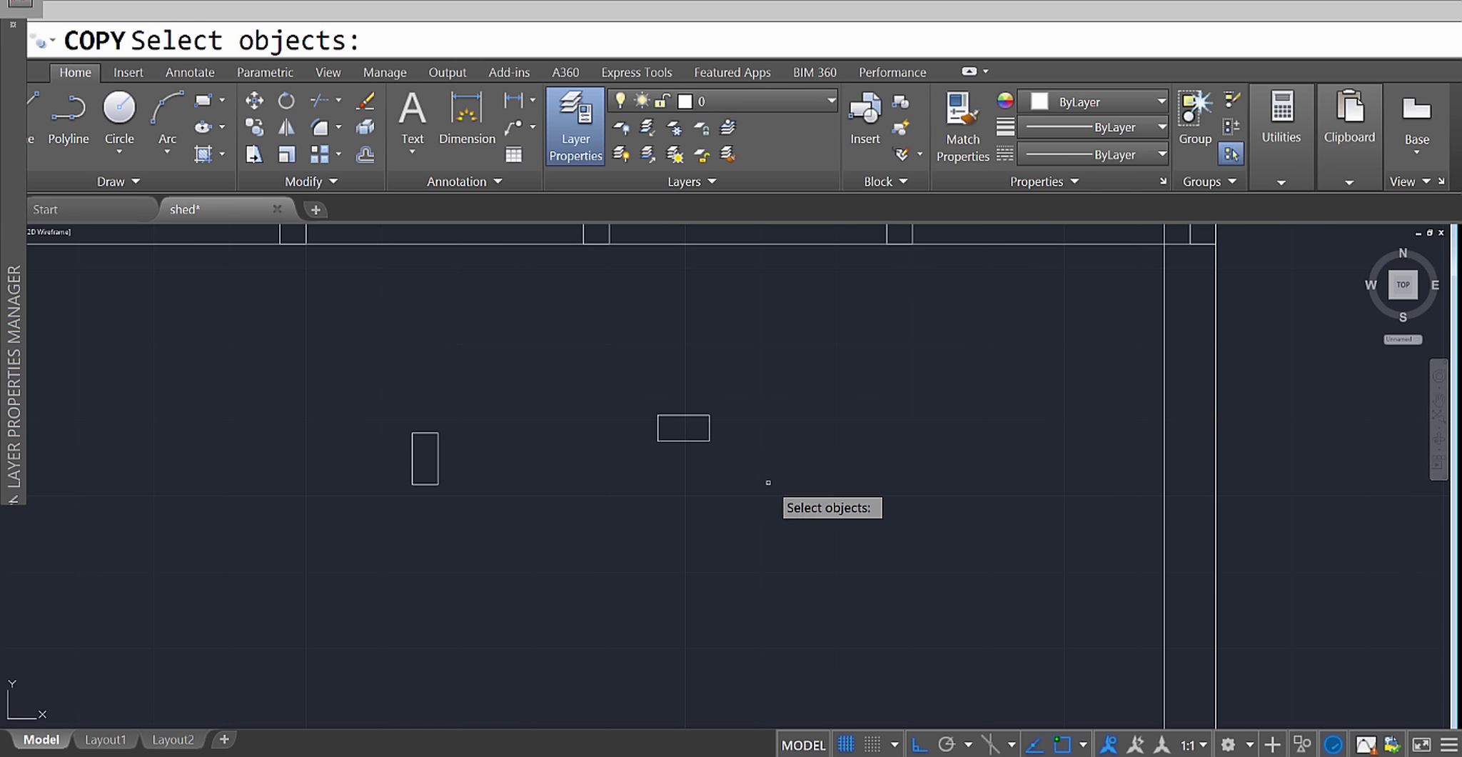
pyautogui.click(735, 503)
pyautogui.click(642, 382)
pyautogui.press('Return')
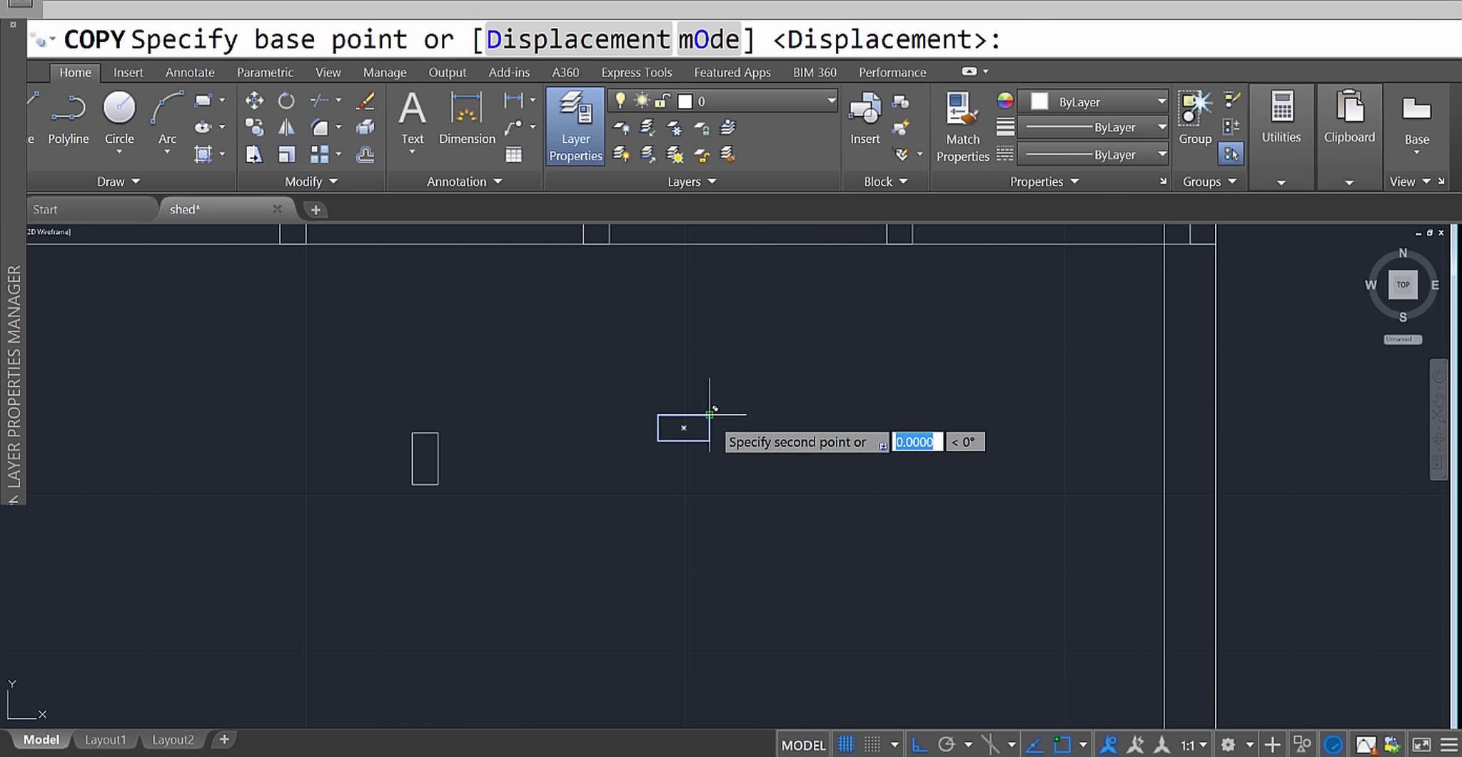
pyautogui.click(683, 429)
pyautogui.moveTo(1328, 330); pyautogui.dragTo(903, 524, button='middle')
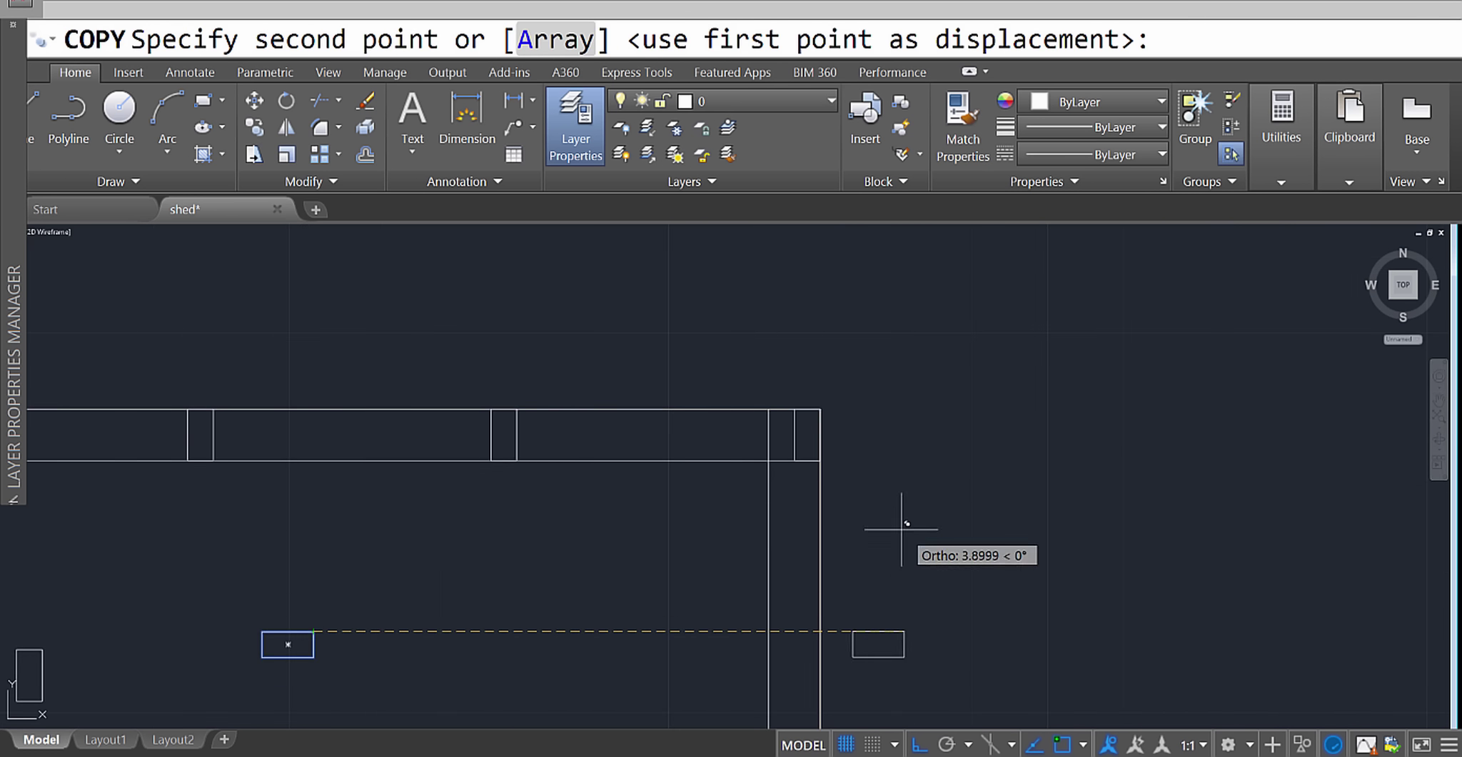
pyautogui.click(820, 408)
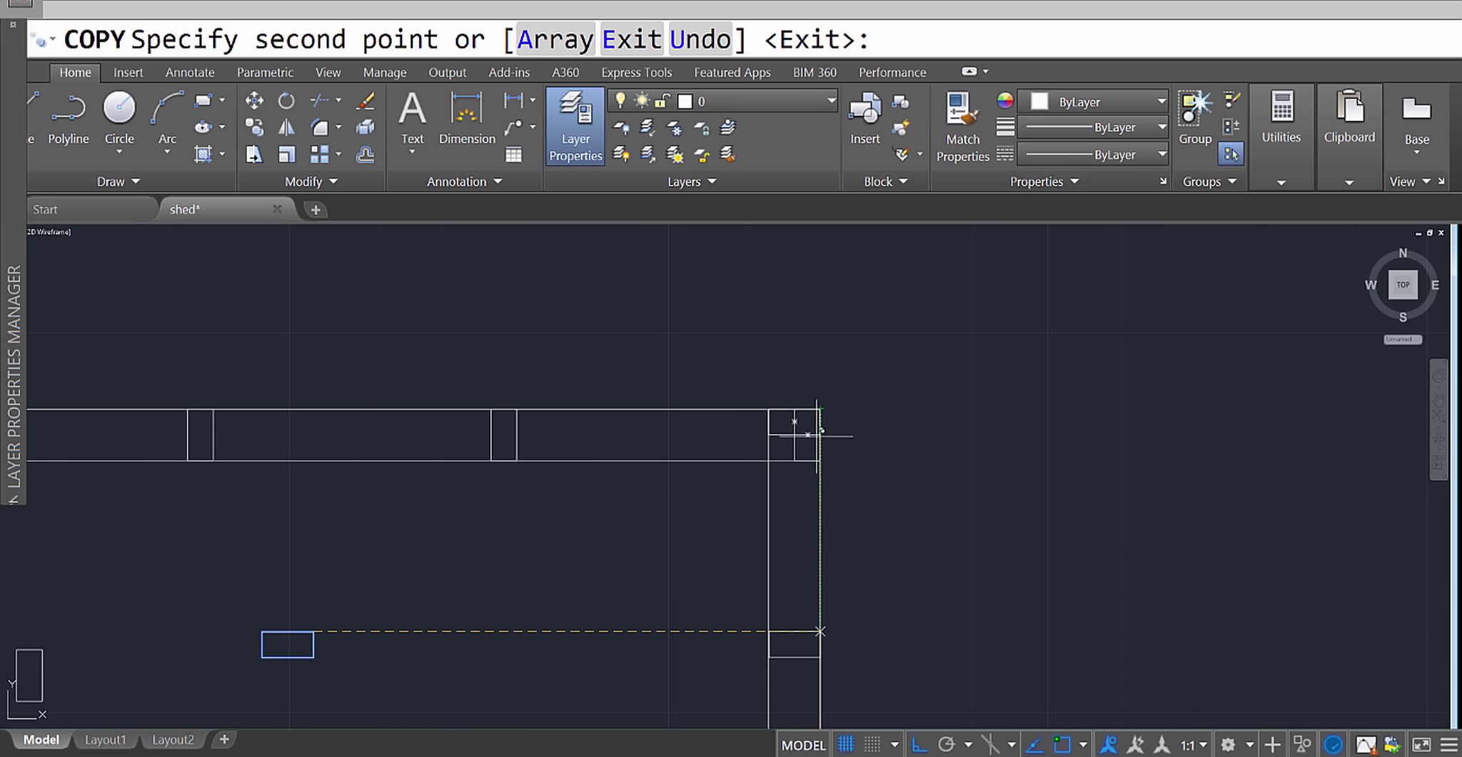
pyautogui.press('Return')
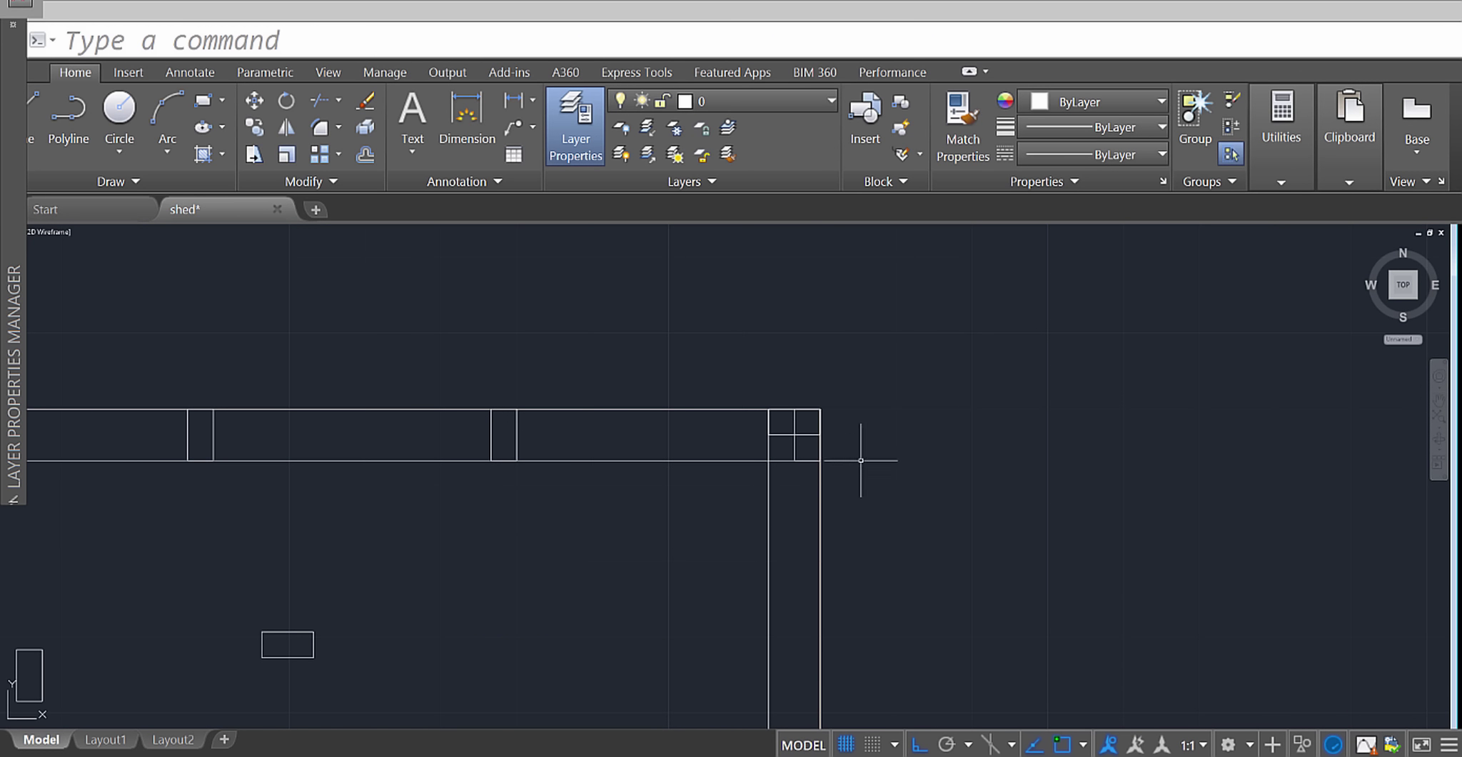
# Copy the horizontal rectangle at the upper-right wall corner 2 units down along the right wall.
pyautogui.write('copy')
pyautogui.press('Return')
pyautogui.scroll(4, 793, 475)
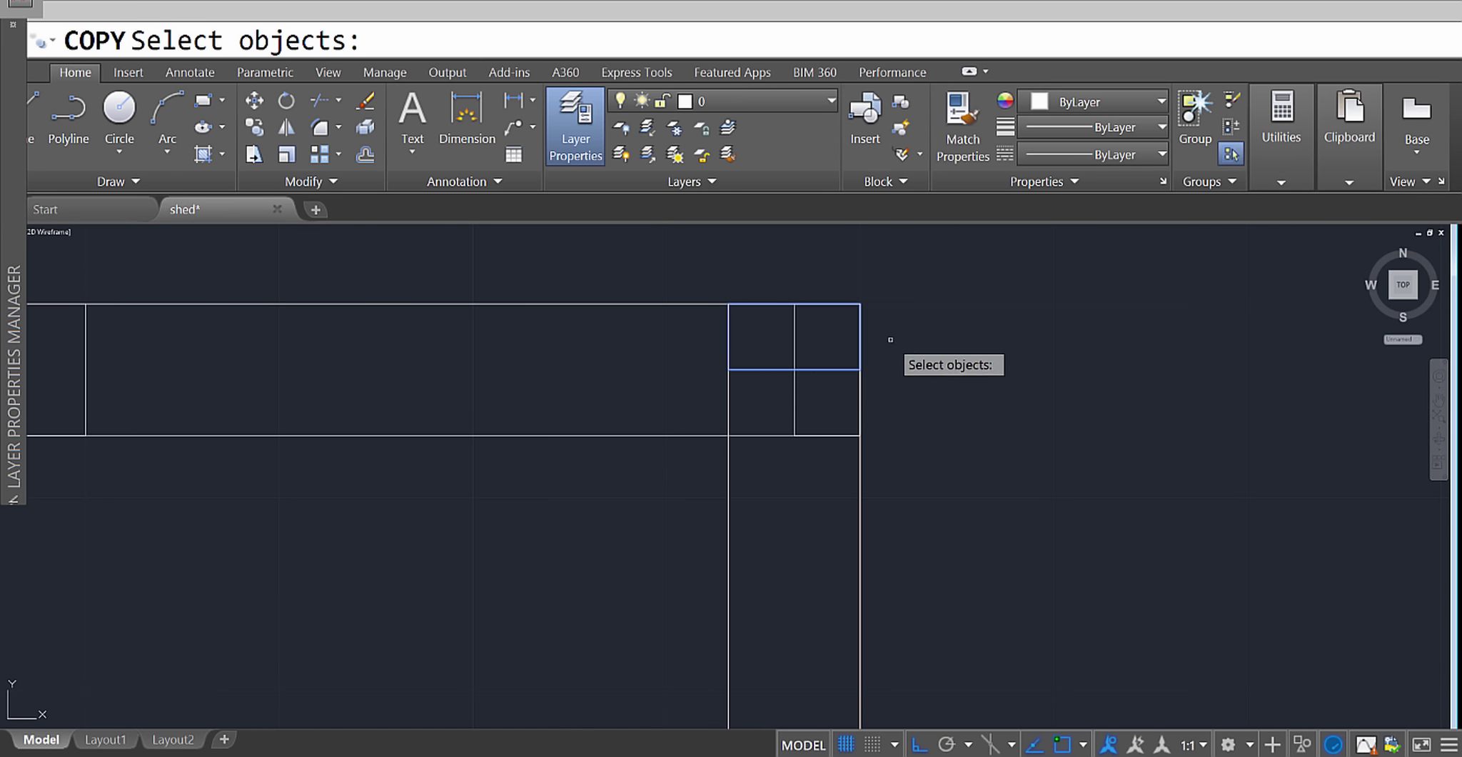
pyautogui.press('Return')
pyautogui.click(859, 336)
pyautogui.moveTo(857, 546); pyautogui.dragTo(827, 332, button='middle')
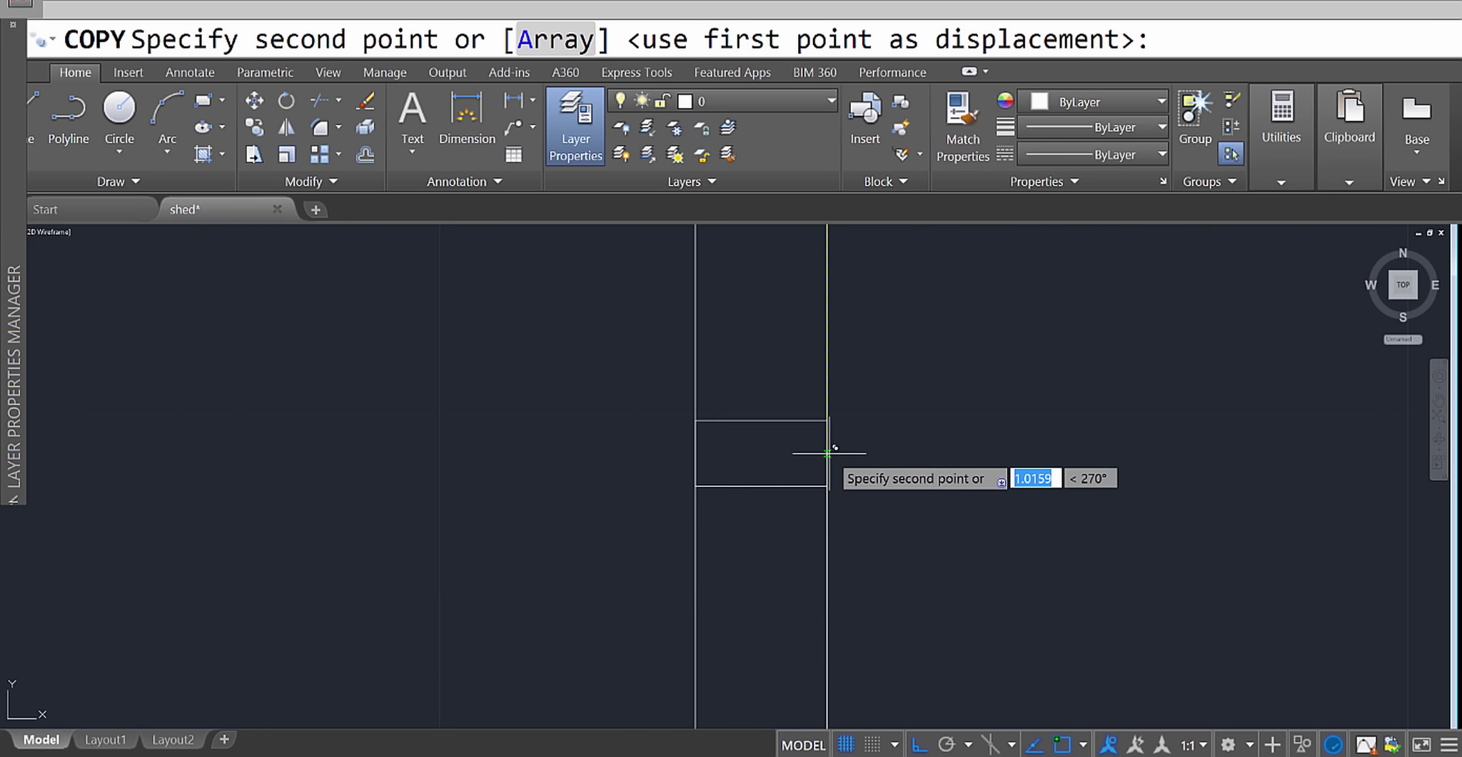
pyautogui.write('2')
pyautogui.press('Return')
pyautogui.moveTo(832, 447); pyautogui.dragTo(825, 505, button='middle')
pyautogui.scroll(-5, 820, 543)
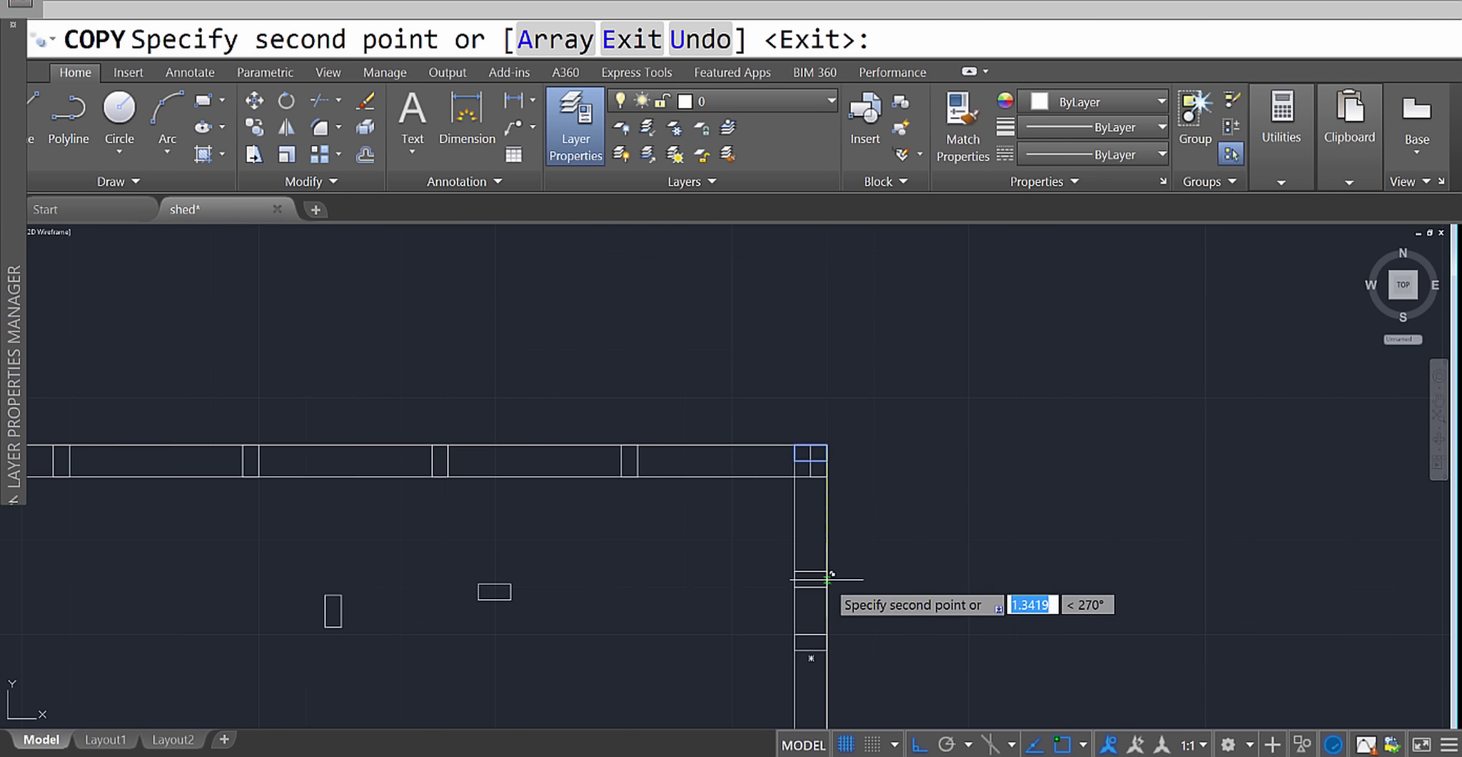
pyautogui.moveTo(816, 574); pyautogui.dragTo(825, 515, button='middle')
pyautogui.scroll(4, 810, 515)
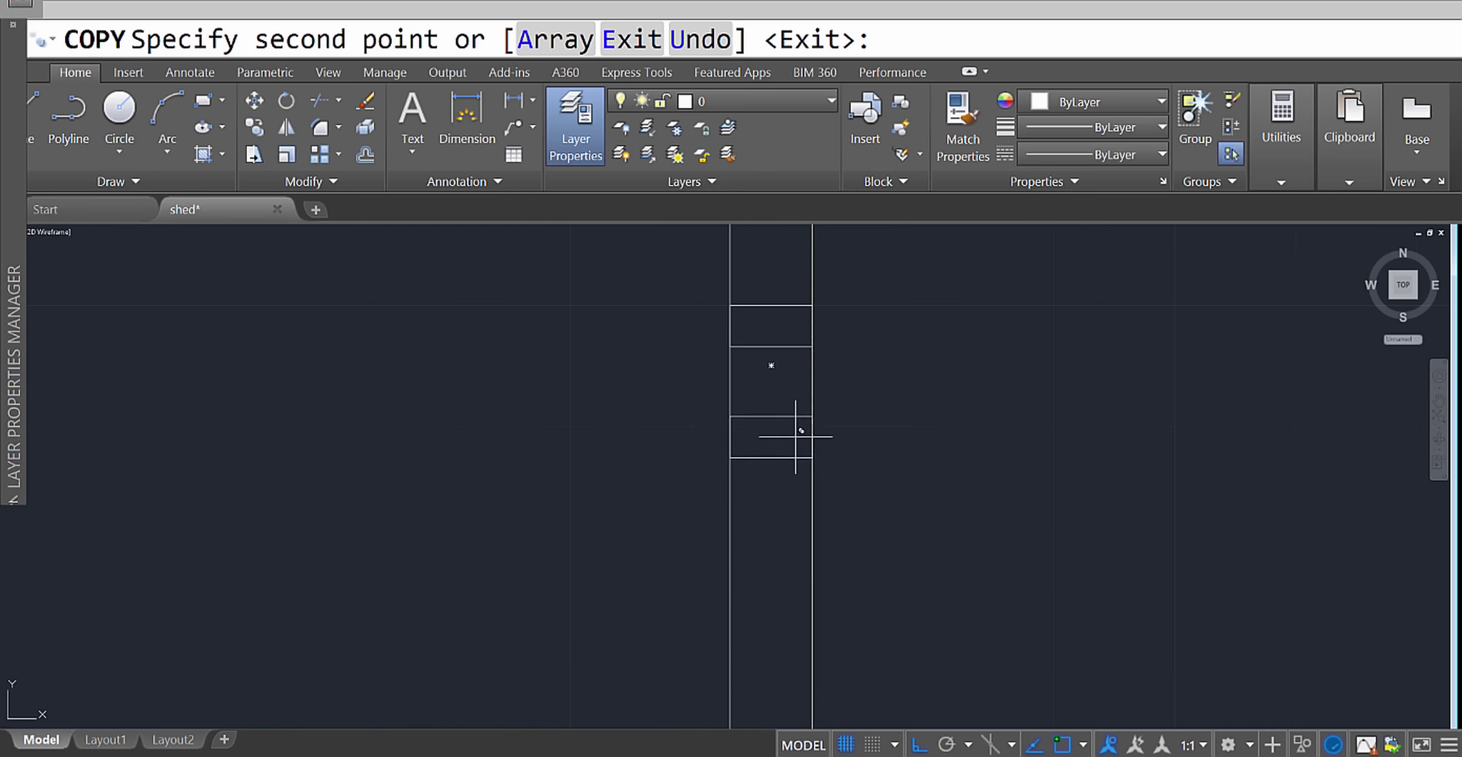
pyautogui.press('Escape')
# Copy the second horizontal rectangle in the right wall 2 units further down, towards the wall opening.
pyautogui.click(796, 395)
pyautogui.click(747, 287)
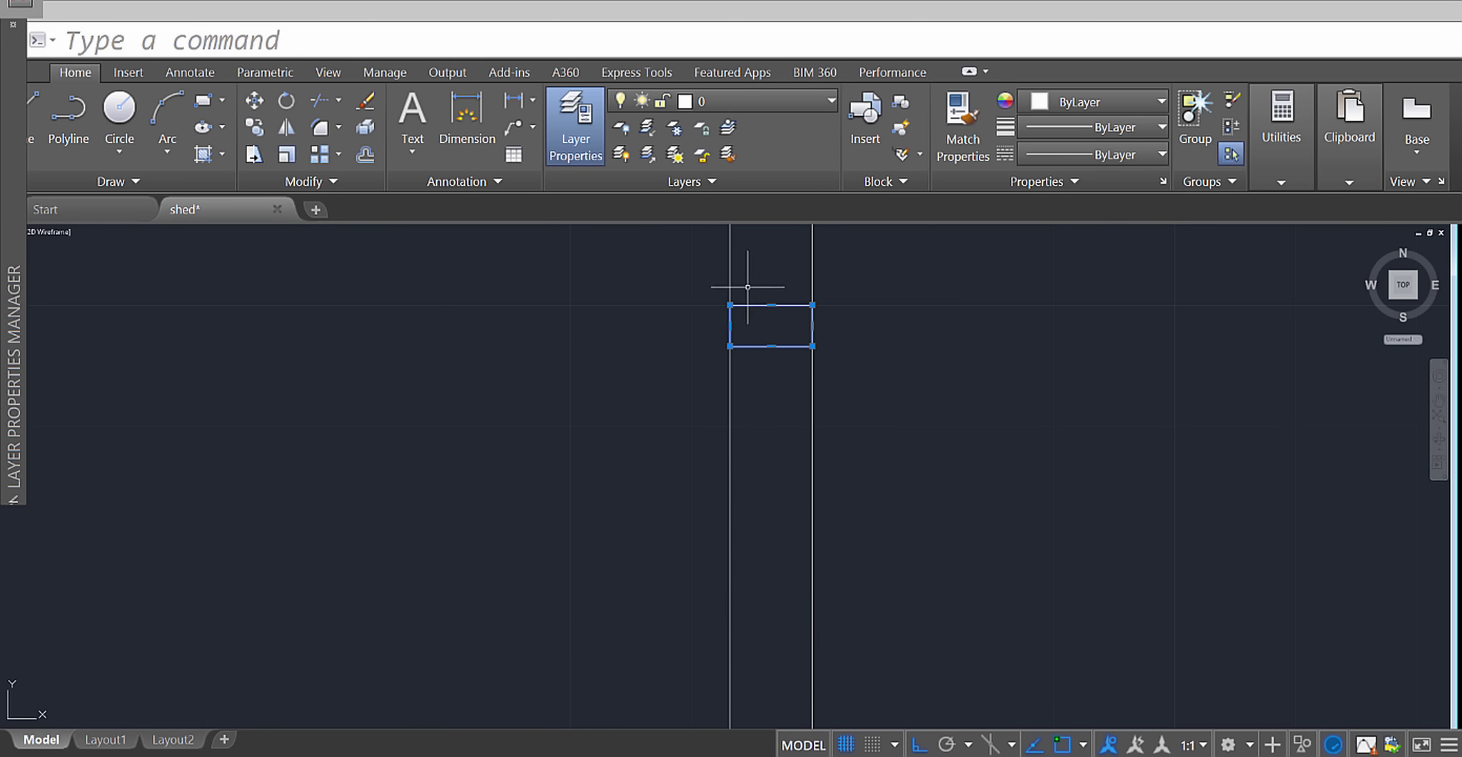
pyautogui.press('Return')
pyautogui.click(813, 325)
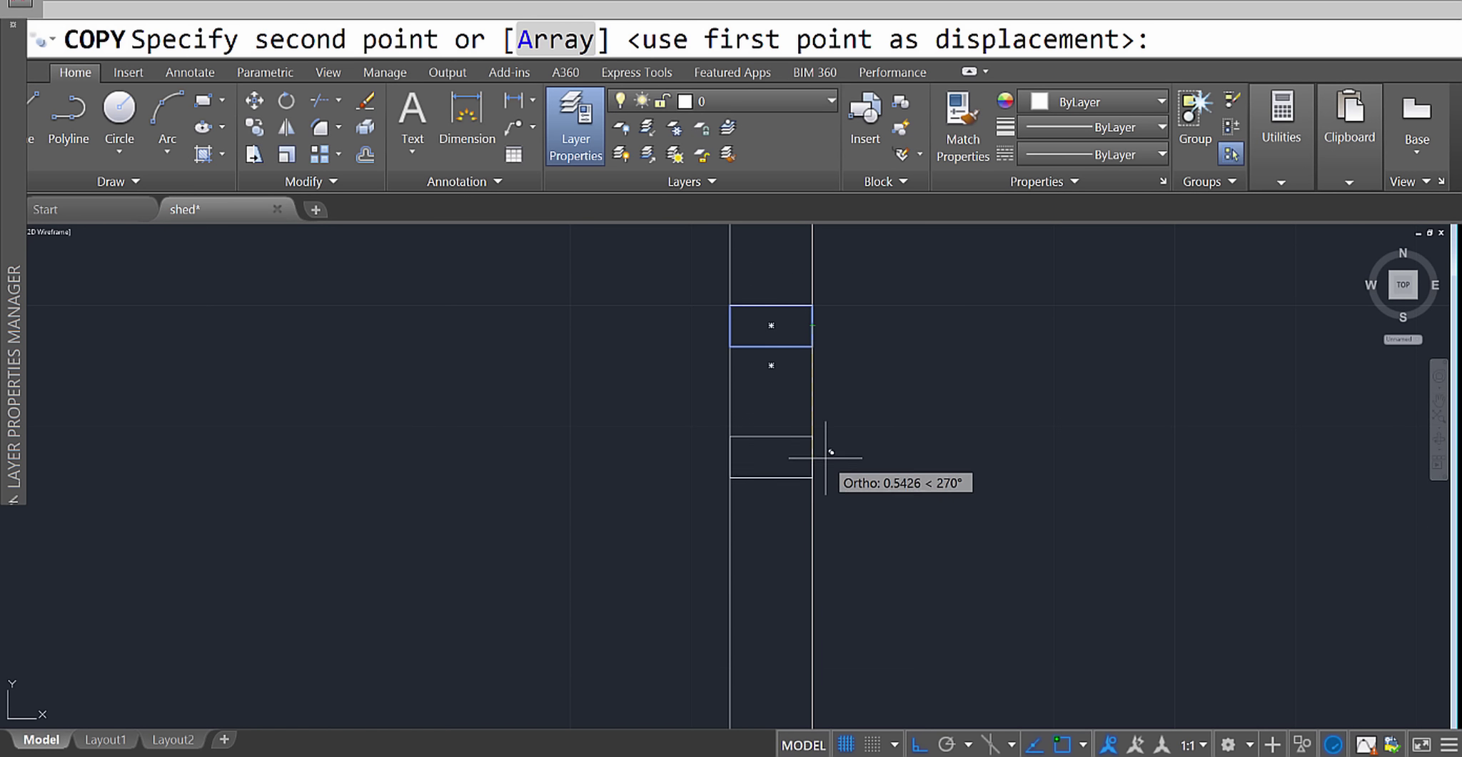
pyautogui.write('2')
pyautogui.press('Return')
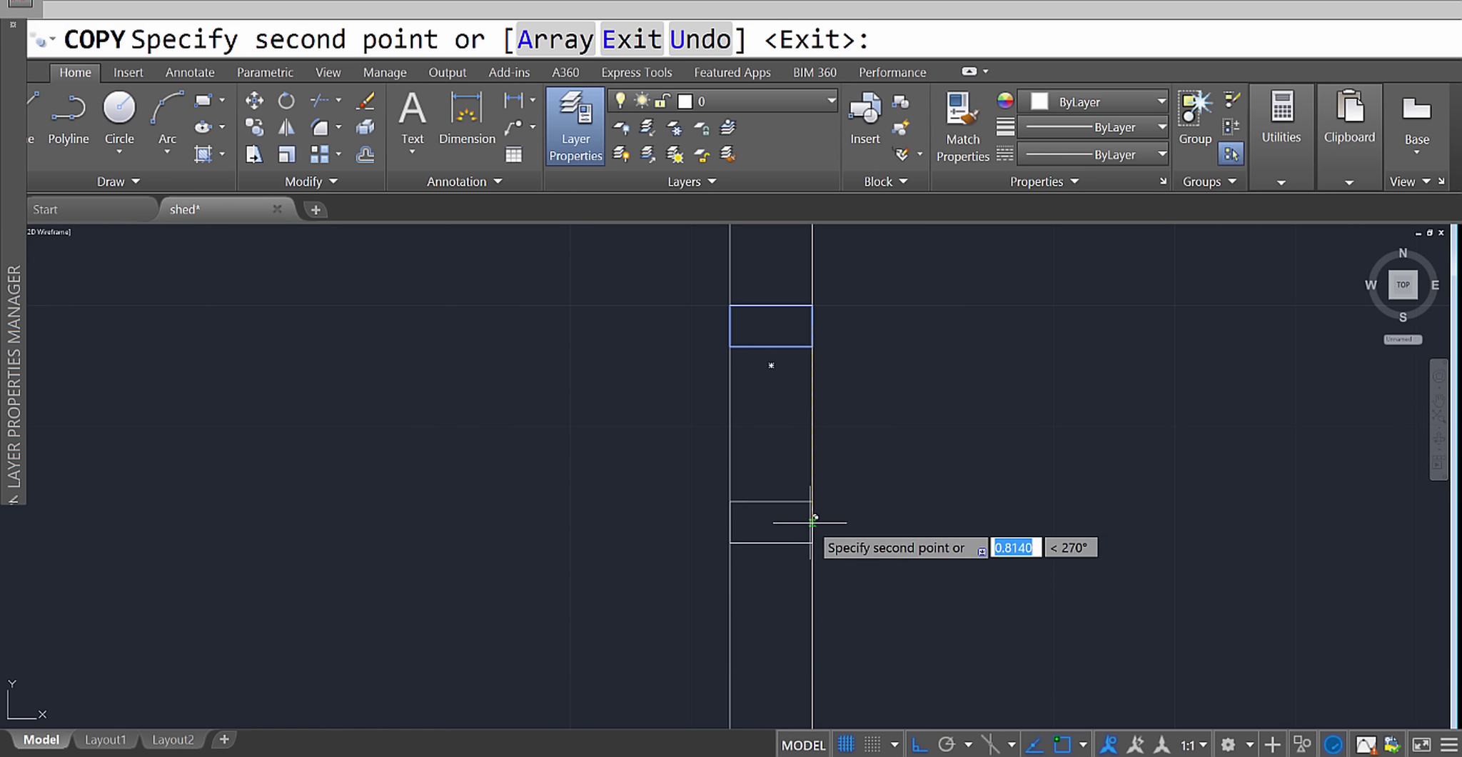
pyautogui.scroll(-4, 812, 521)
pyautogui.scroll(5, 810, 507)
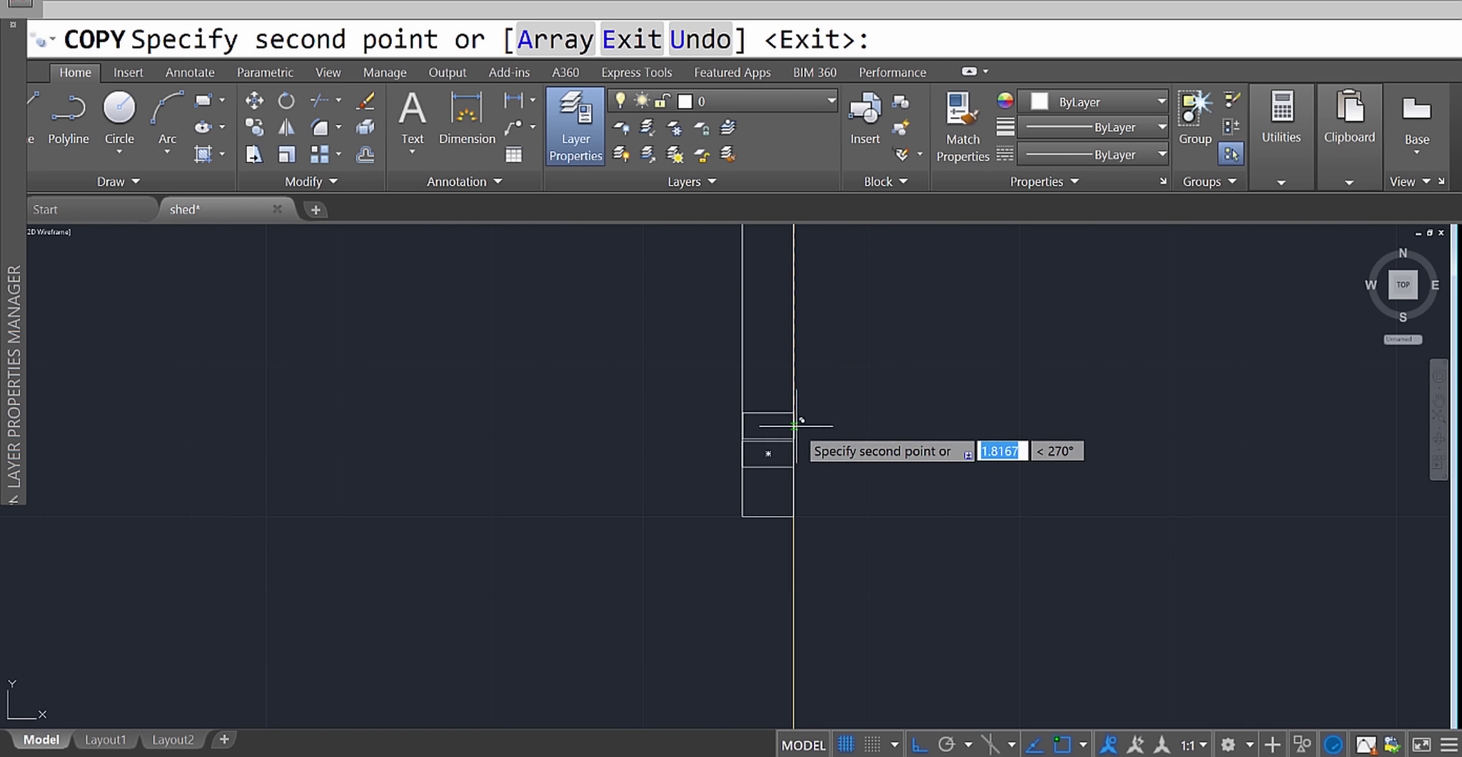
pyautogui.scroll(4, 796, 460)
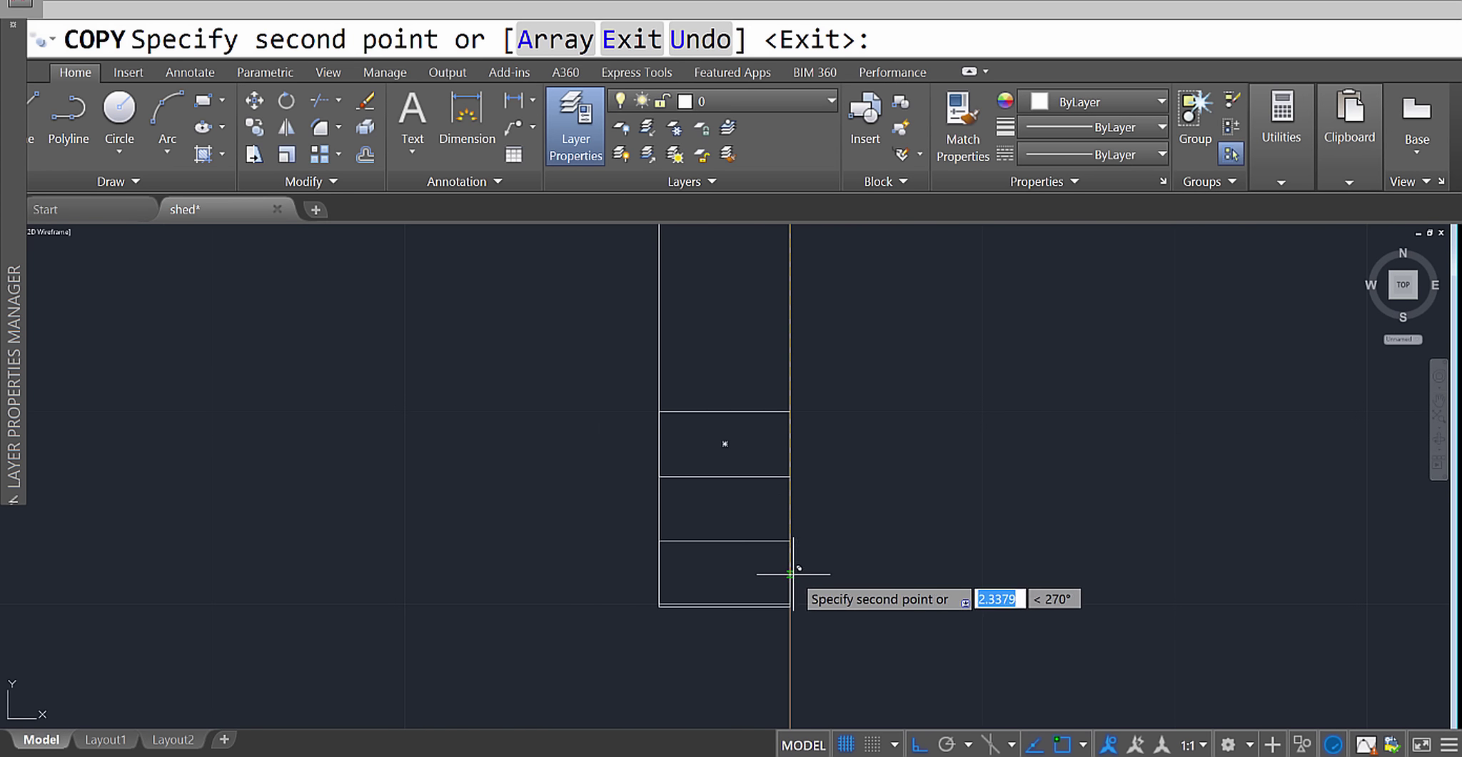
pyautogui.press('Return')
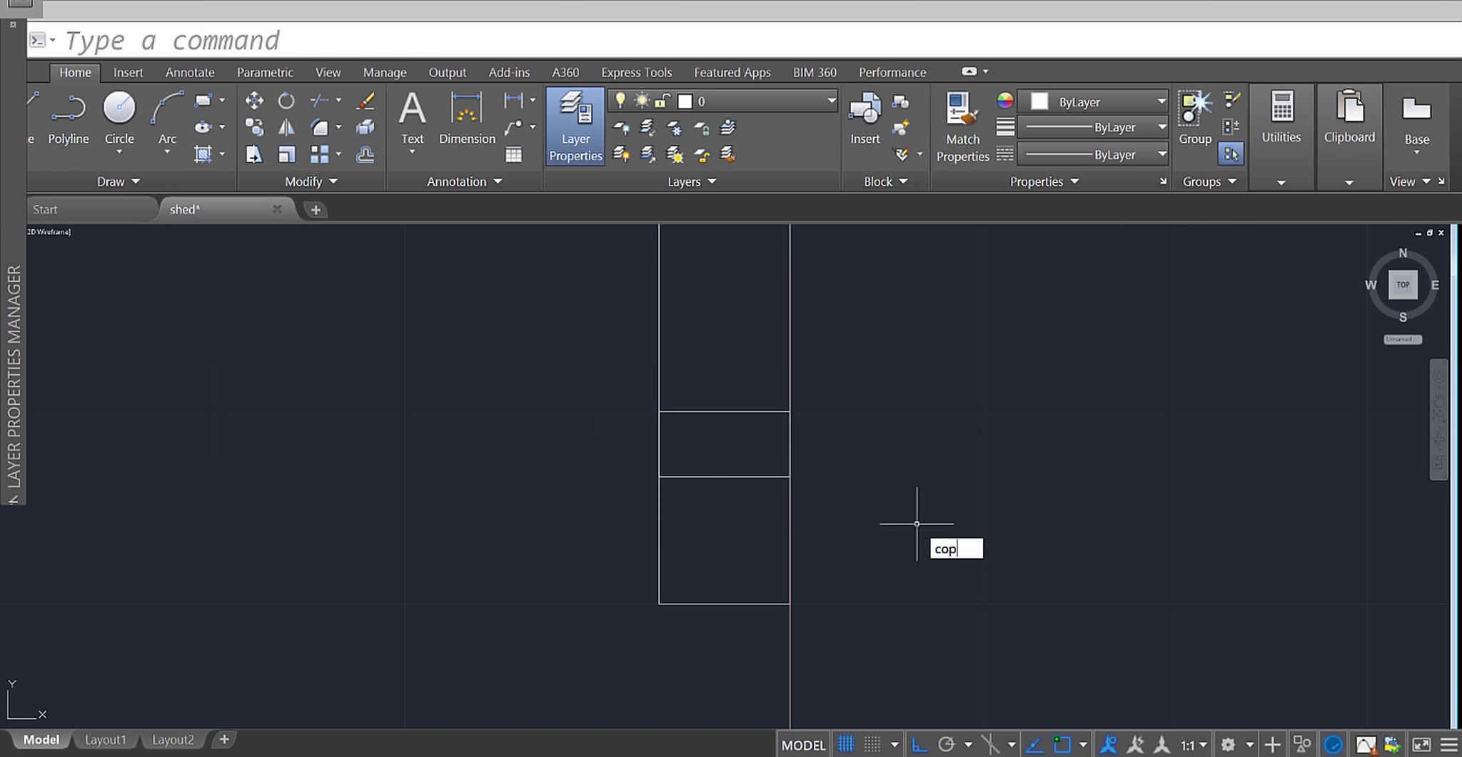
# Copy the third horizontal rectangle in the right wall down to the wall's end at the opening, aligning the lower-right corners.
pyautogui.write('cop')
pyautogui.press('Return')
pyautogui.click(753, 507)
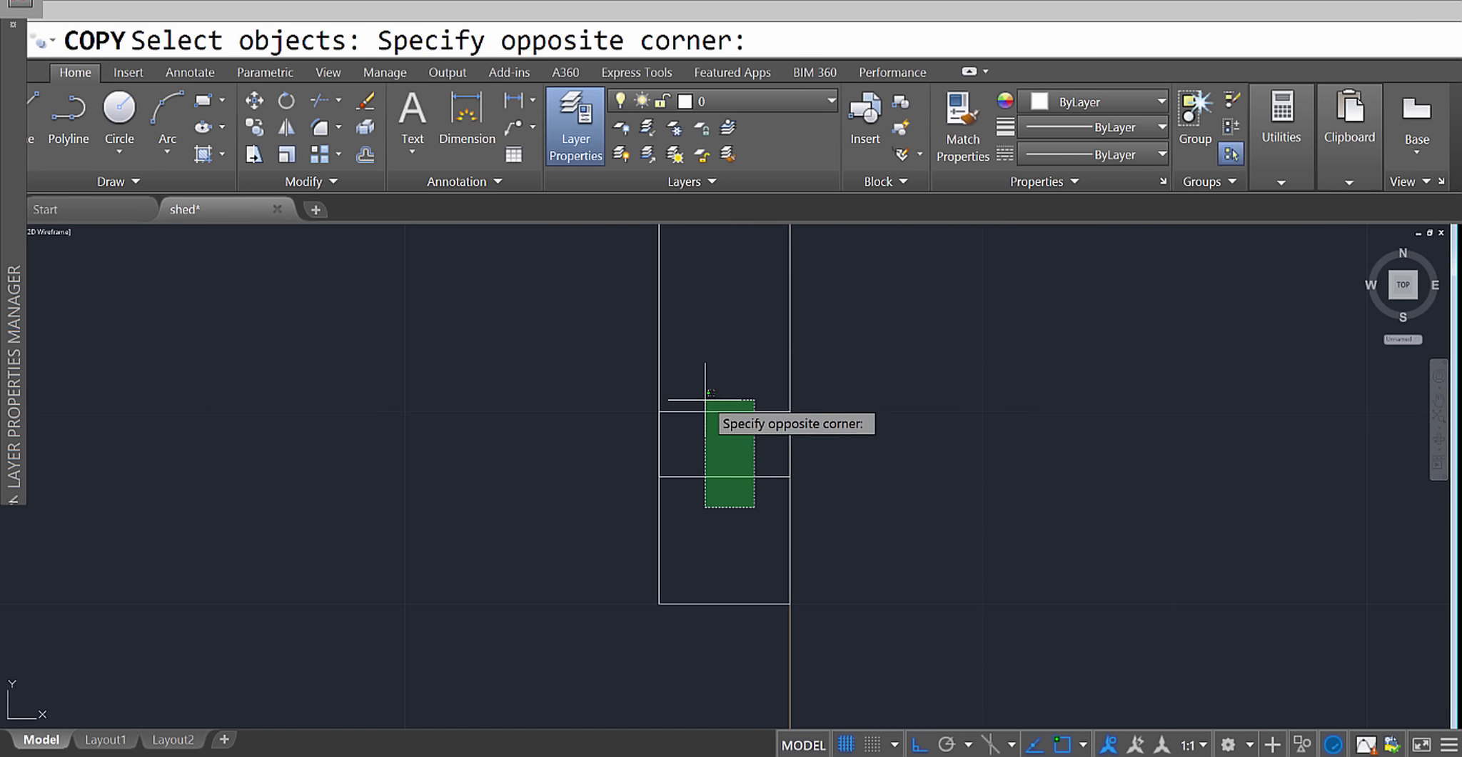
pyautogui.click(705, 401)
pyautogui.press('Return')
pyautogui.click(790, 476)
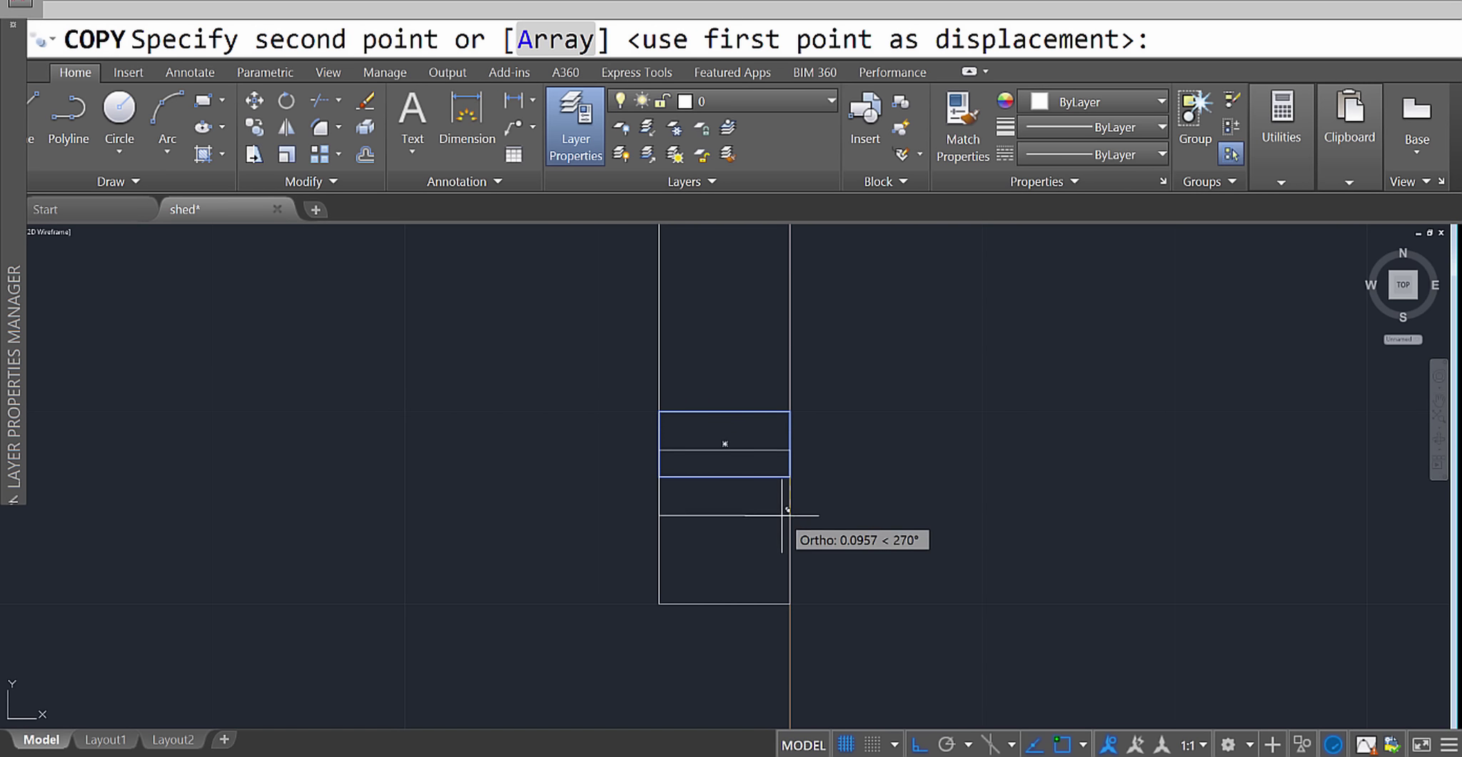
pyautogui.click(791, 602)
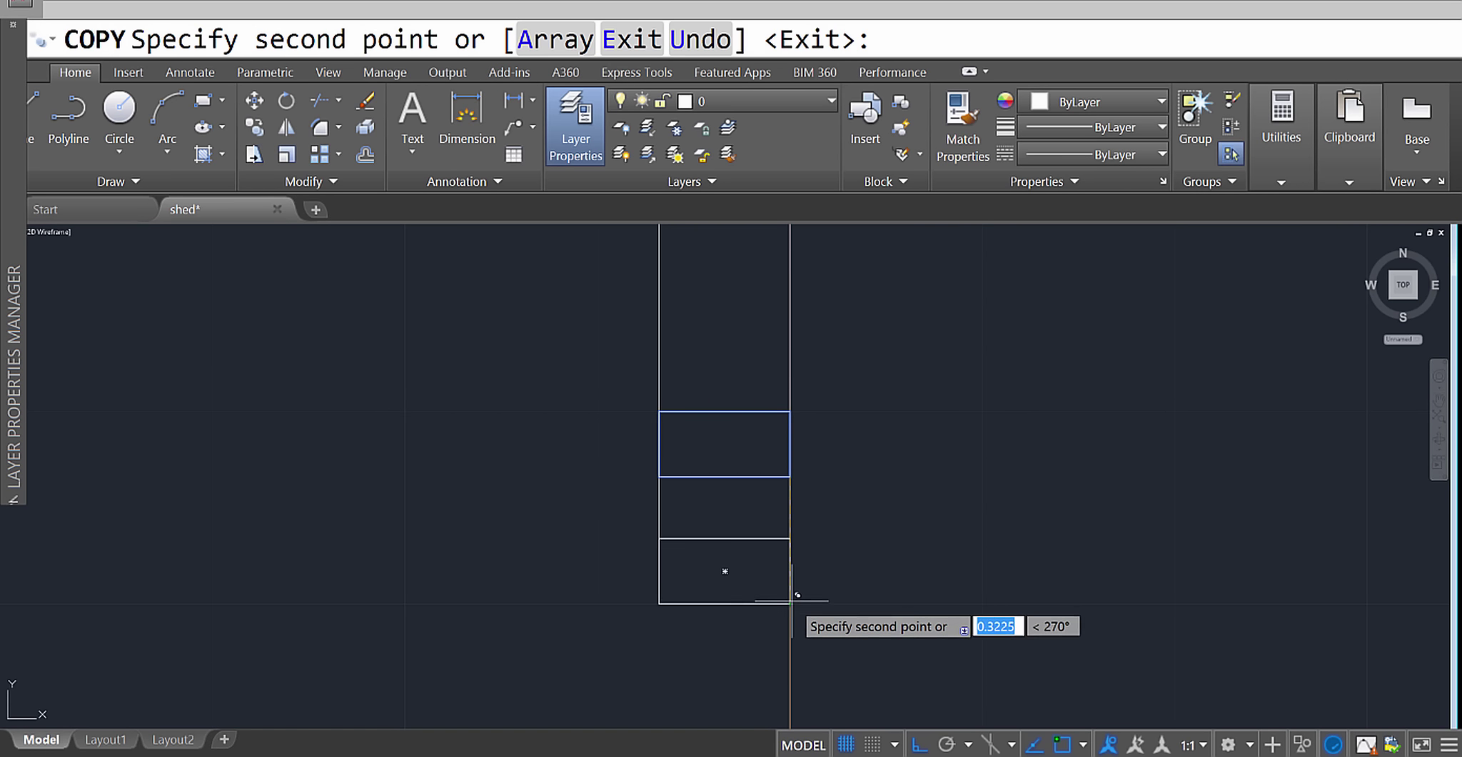
# Place another copy of the horizontal rectangle at the outer lower-right wall corner, then end the copying.
pyautogui.scroll(-5, 897, 411)
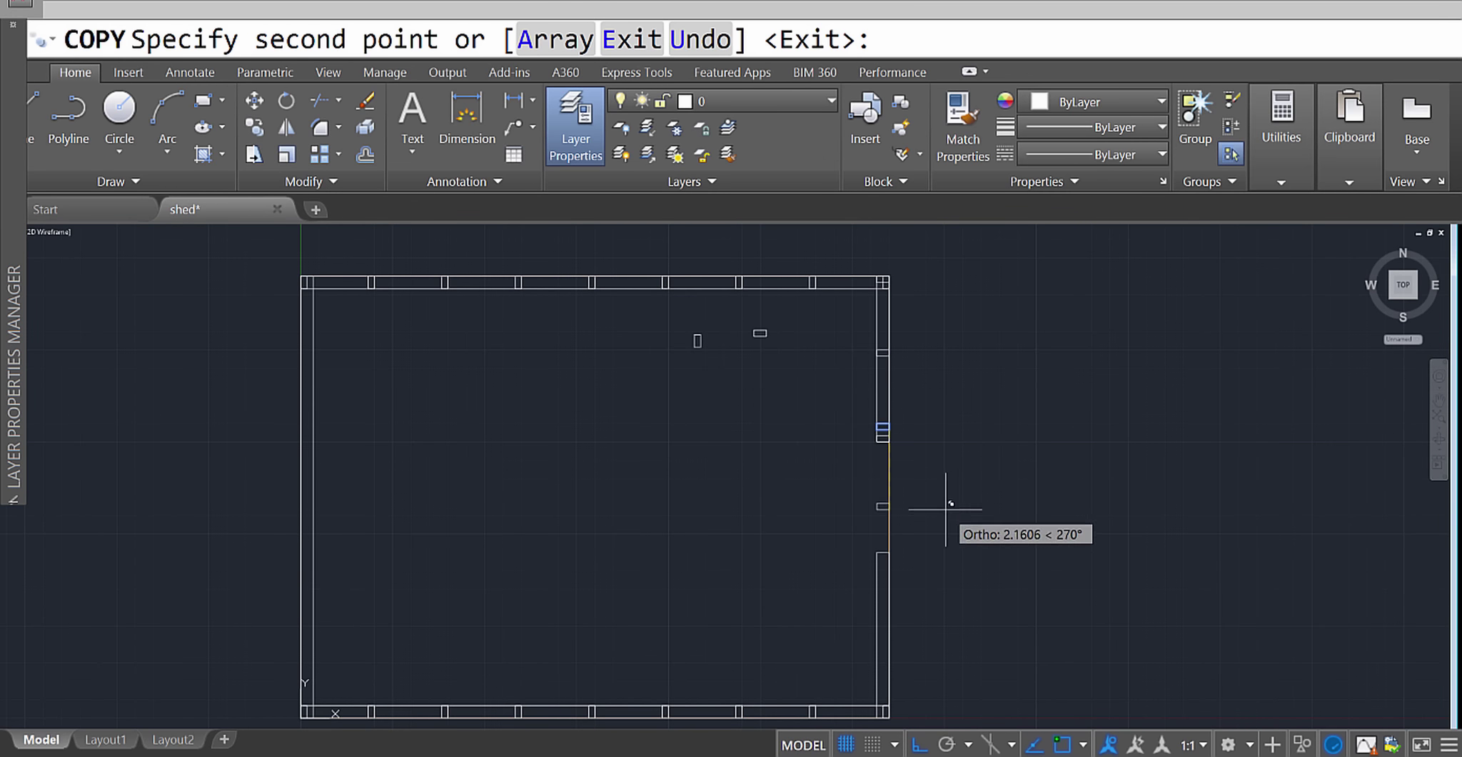
pyautogui.scroll(3, 939, 497)
pyautogui.scroll(-3, 940, 499)
pyautogui.moveTo(939, 501)
pyautogui.mouseDown(button='middle')
pyautogui.moveTo(924, 470)
pyautogui.moveTo(910, 474)
pyautogui.mouseUp(button='middle')
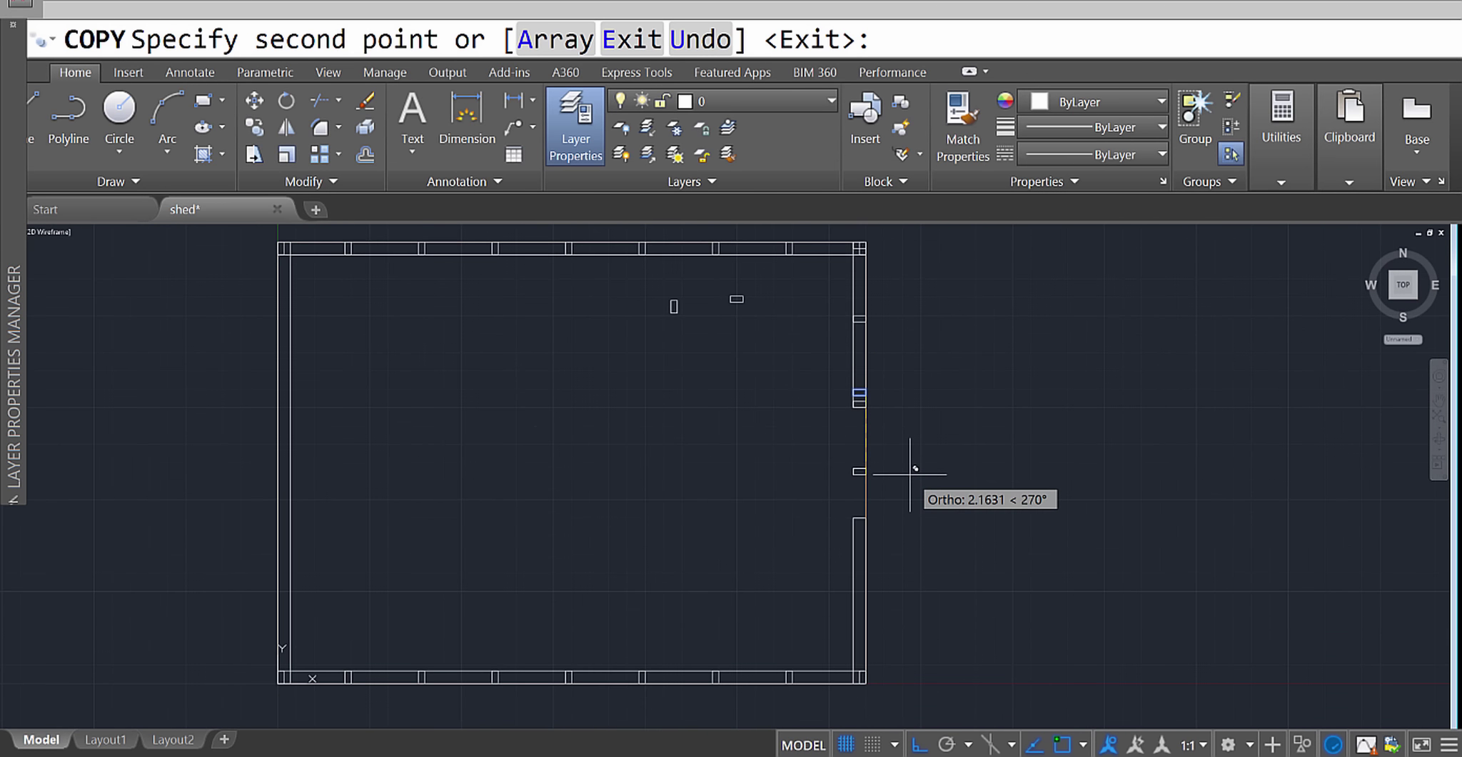
pyautogui.moveTo(878, 671); pyautogui.dragTo(862, 514, button='middle')
pyautogui.scroll(3, 862, 513)
pyautogui.scroll(4, 862, 513)
pyautogui.scroll(2, 883, 432)
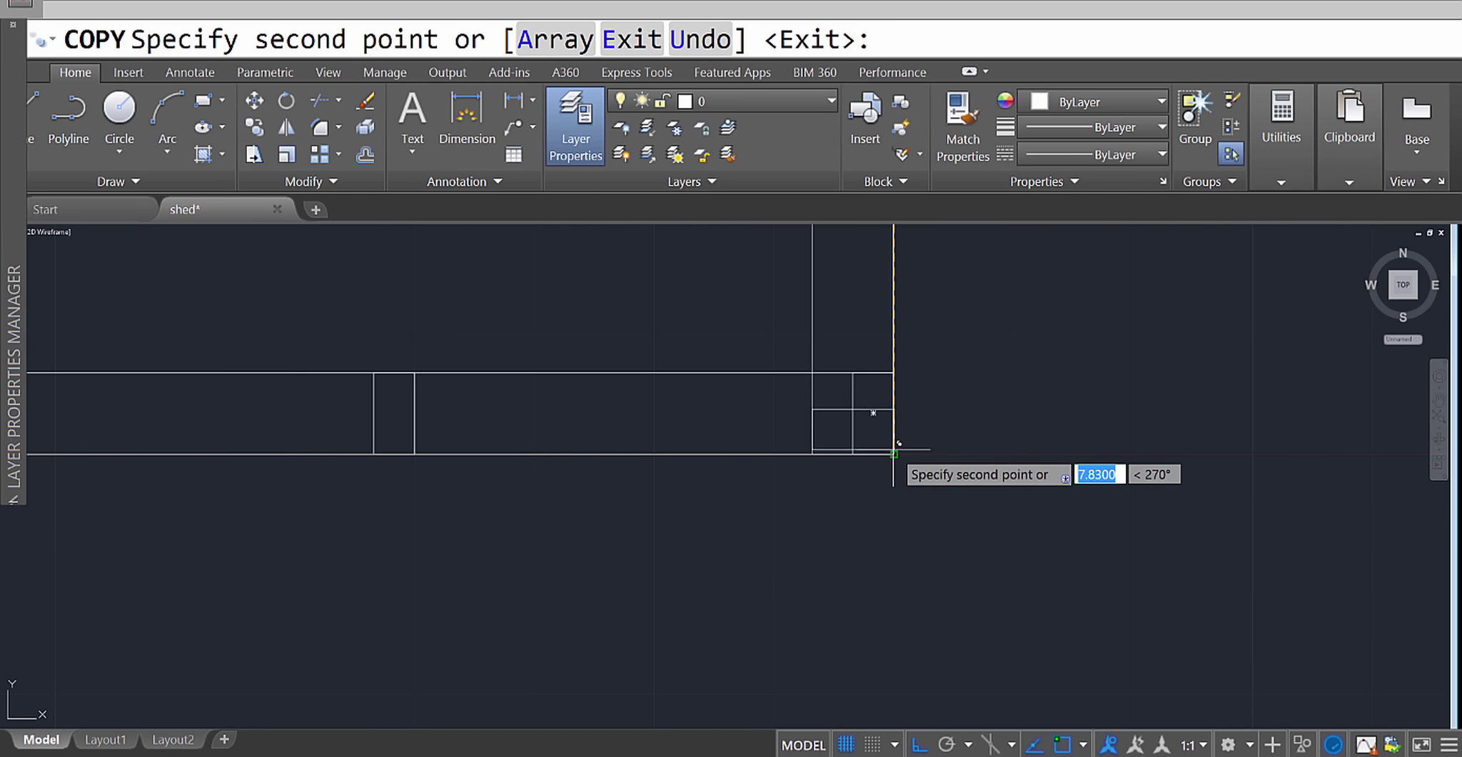
pyautogui.moveTo(910, 380); pyautogui.dragTo(895, 466, button='middle')
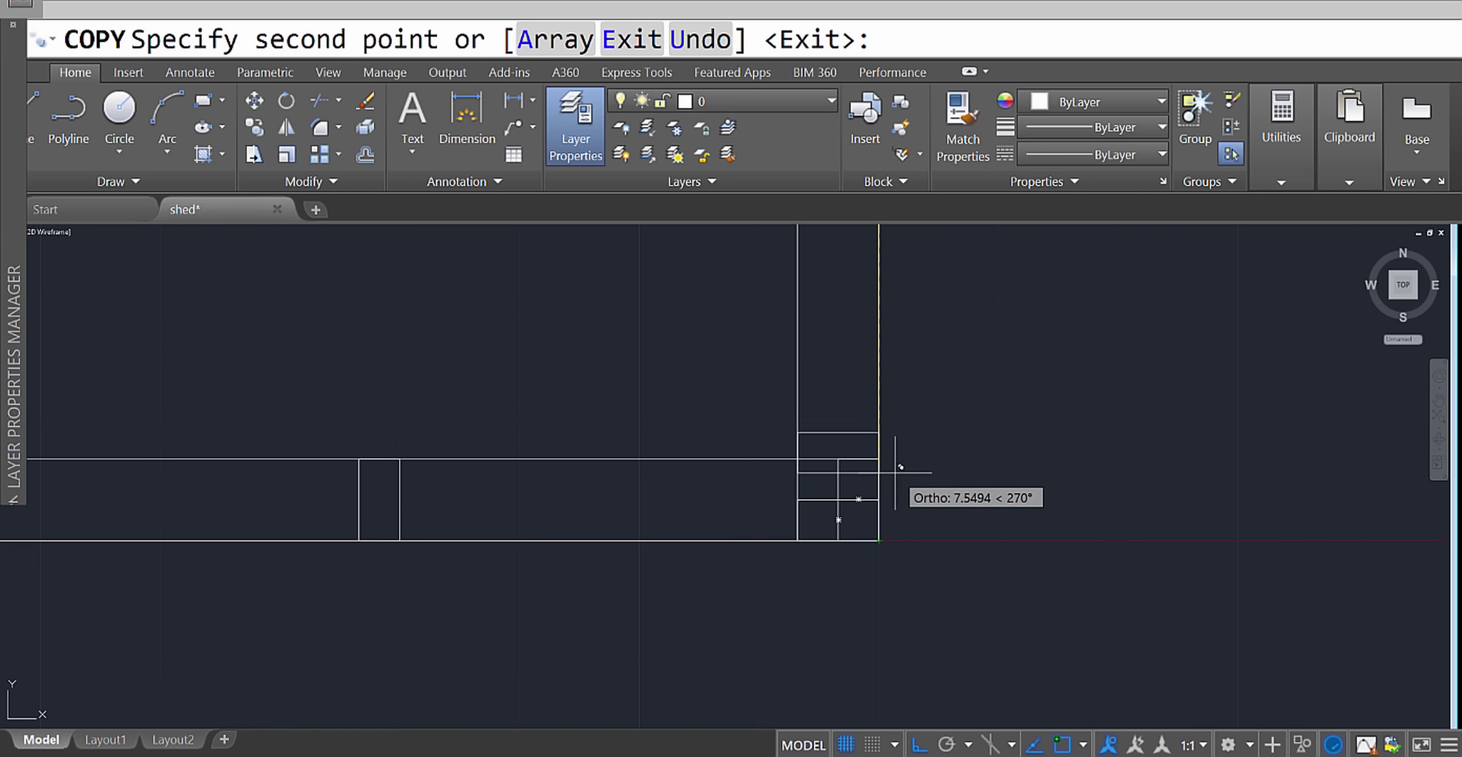
pyautogui.scroll(2, 901, 469)
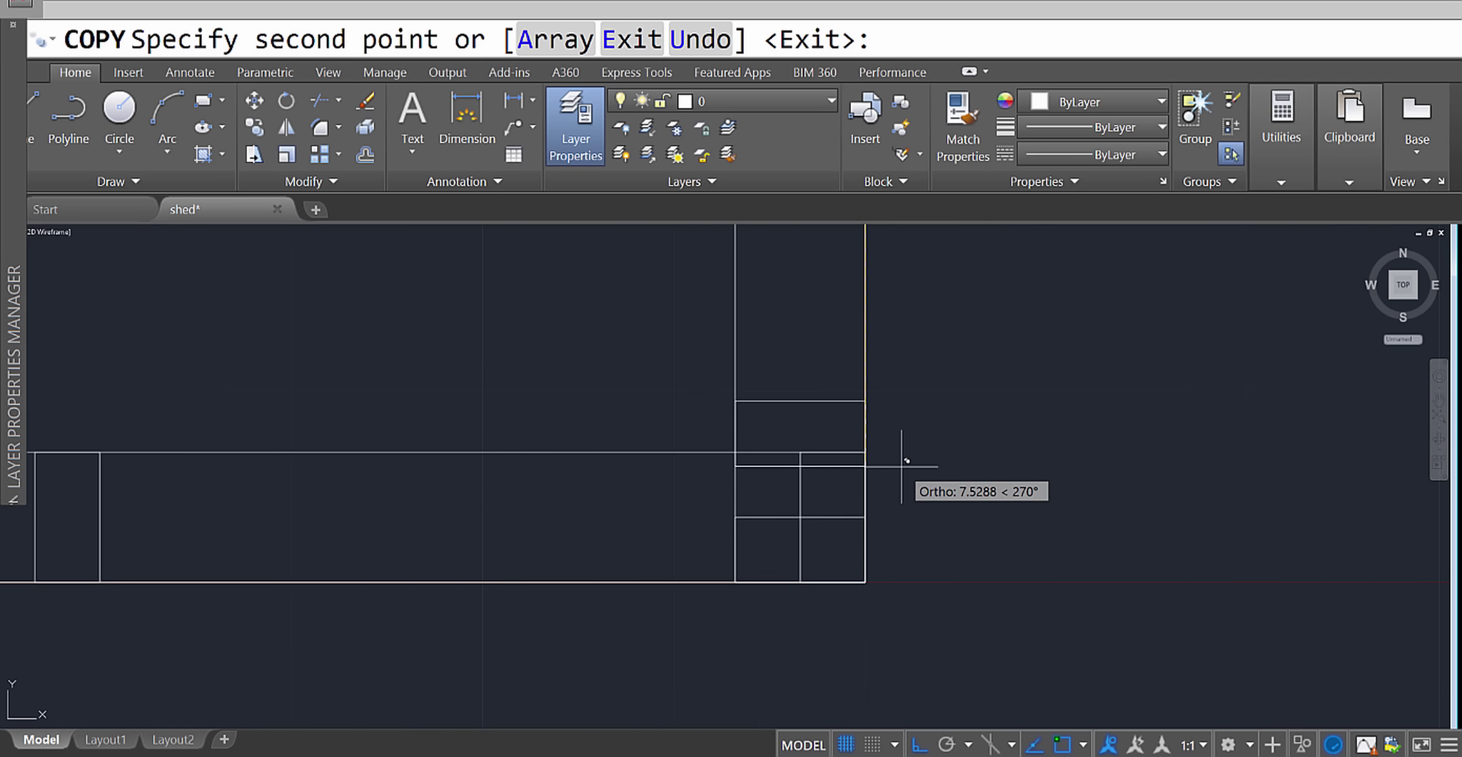
pyautogui.press('Escape')
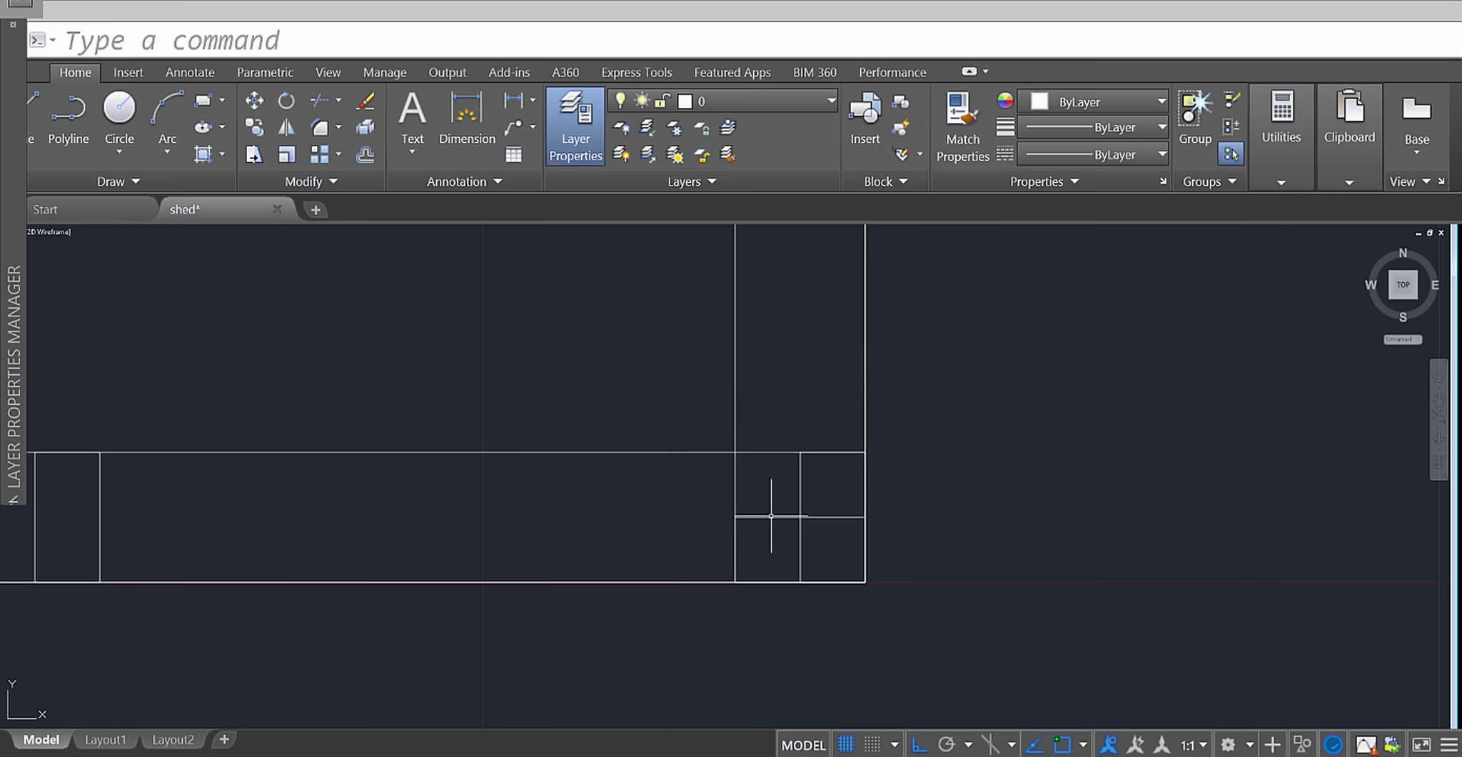
# Copy the horizontal rectangle at the lower-right wall corner 2 units up along the right wall.
pyautogui.press('Return')
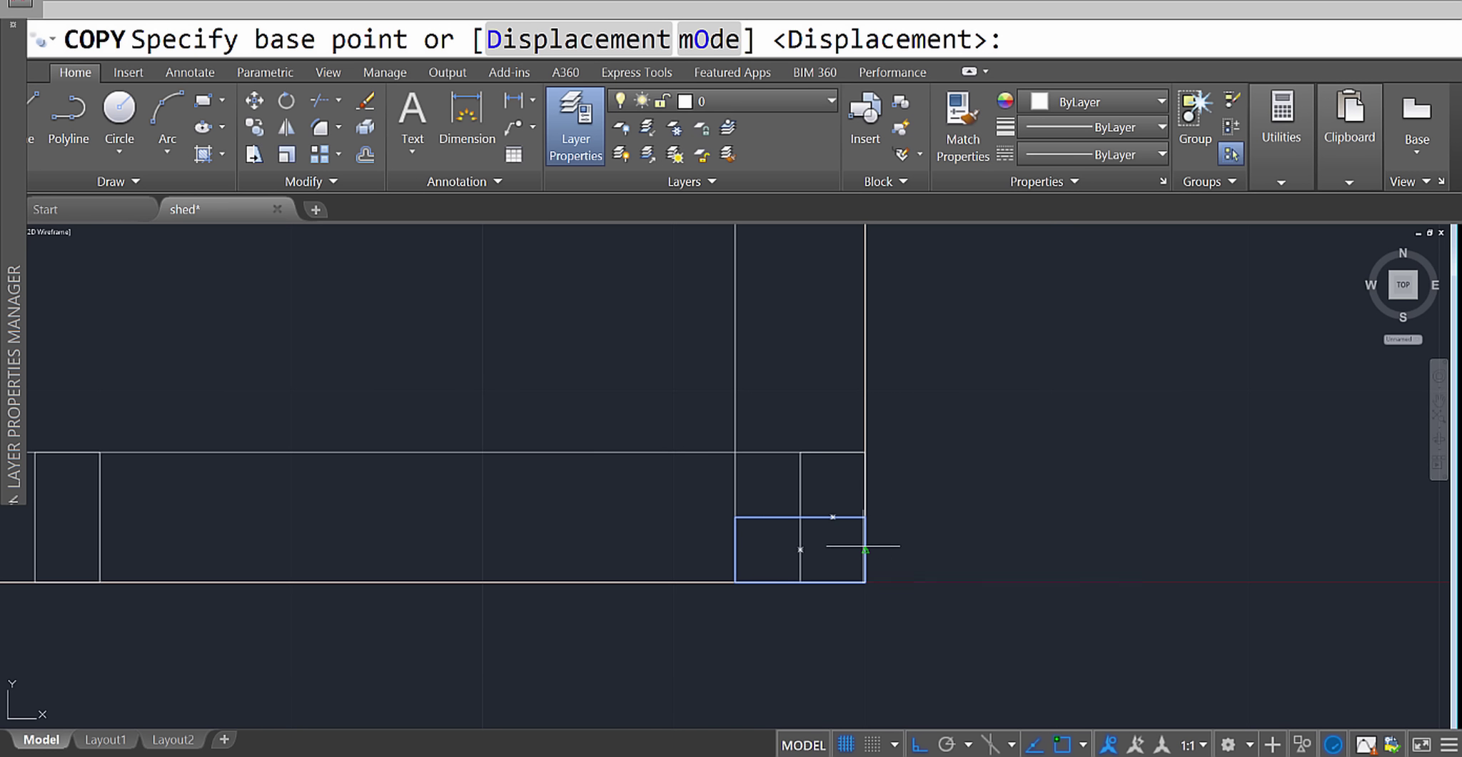
pyautogui.click(832, 516)
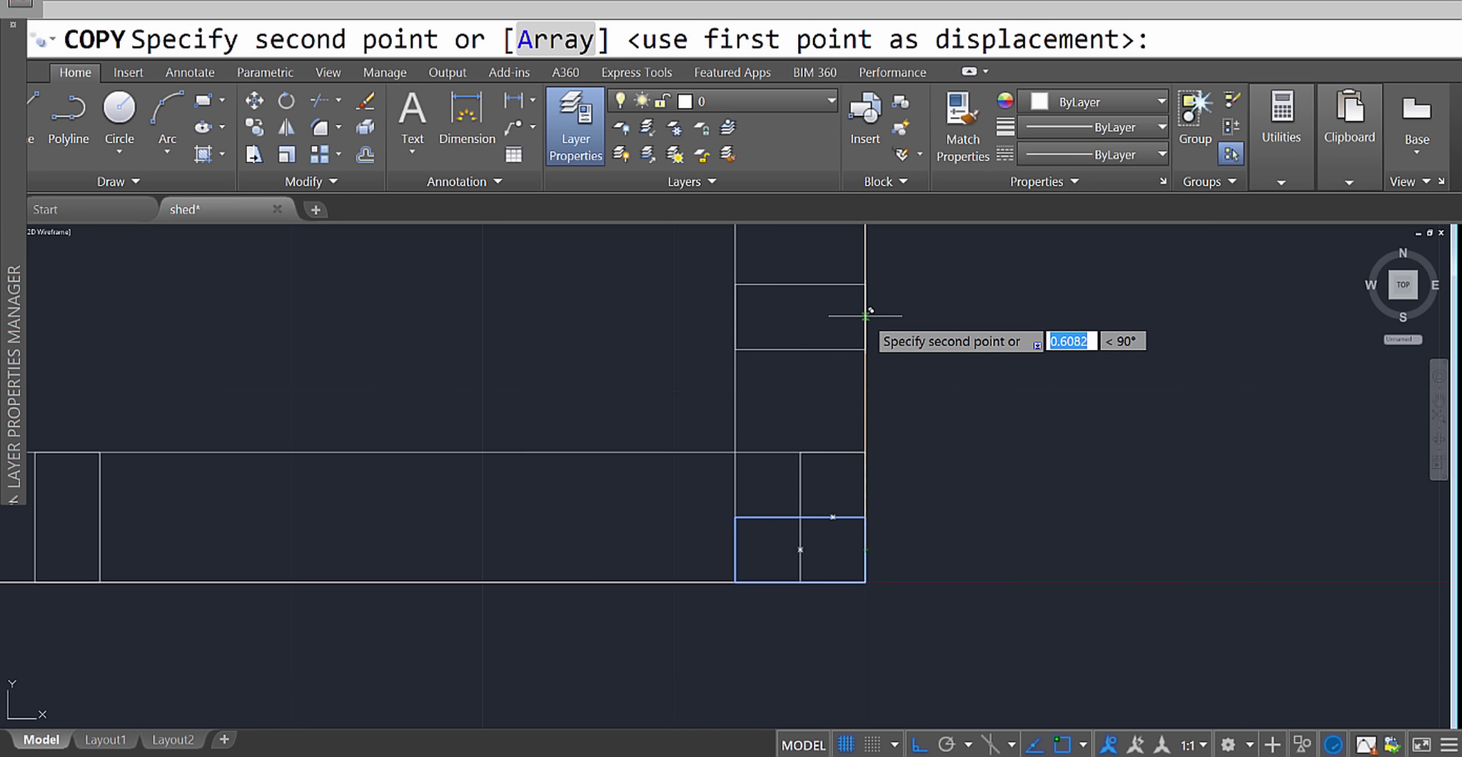
pyautogui.write('2')
pyautogui.press('Return')
pyautogui.scroll(-3, 878, 642)
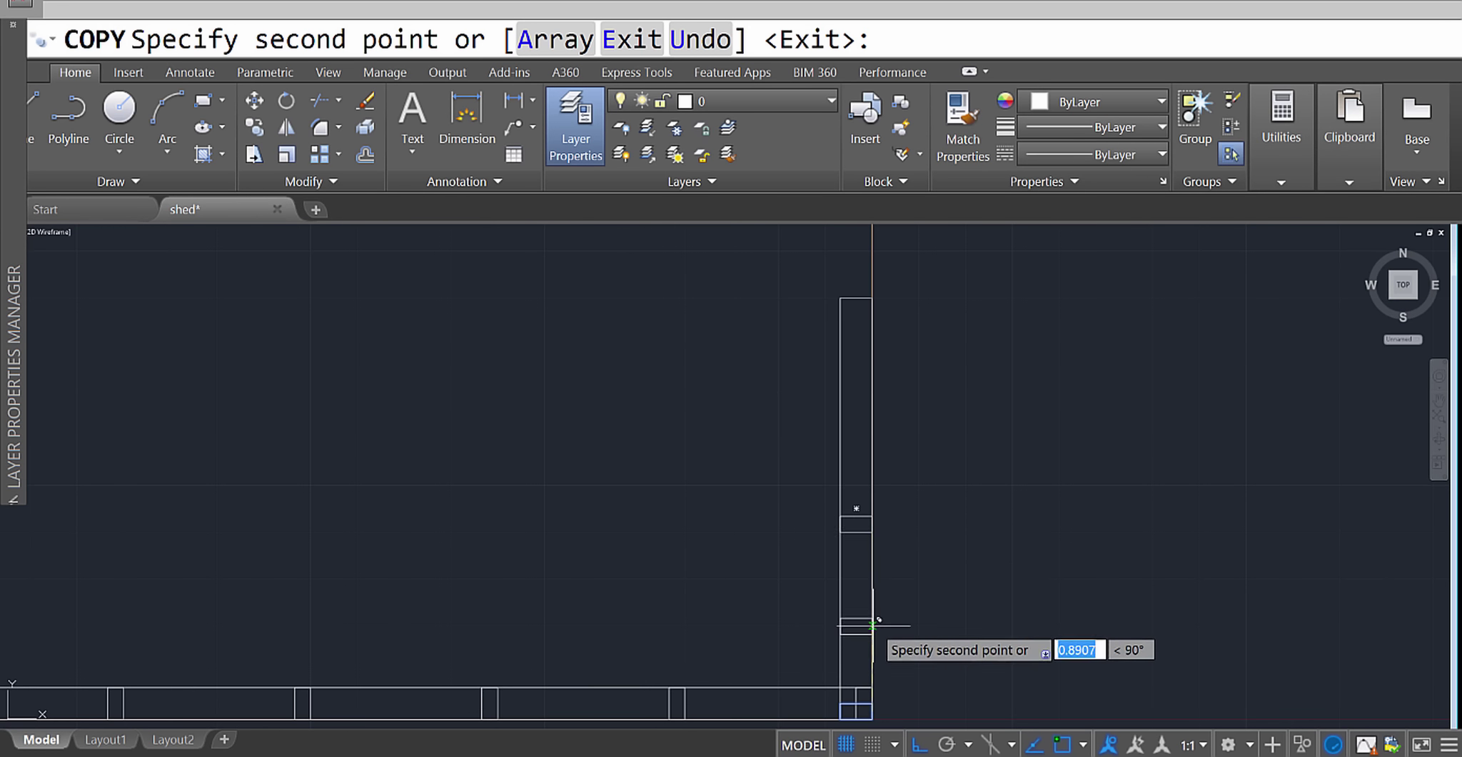
pyautogui.scroll(2, 886, 501)
pyautogui.press('Return')
# Copy the second horizontal rectangle in the lower part of the right wall 2 units further up, towards the opening.
pyautogui.click(817, 536)
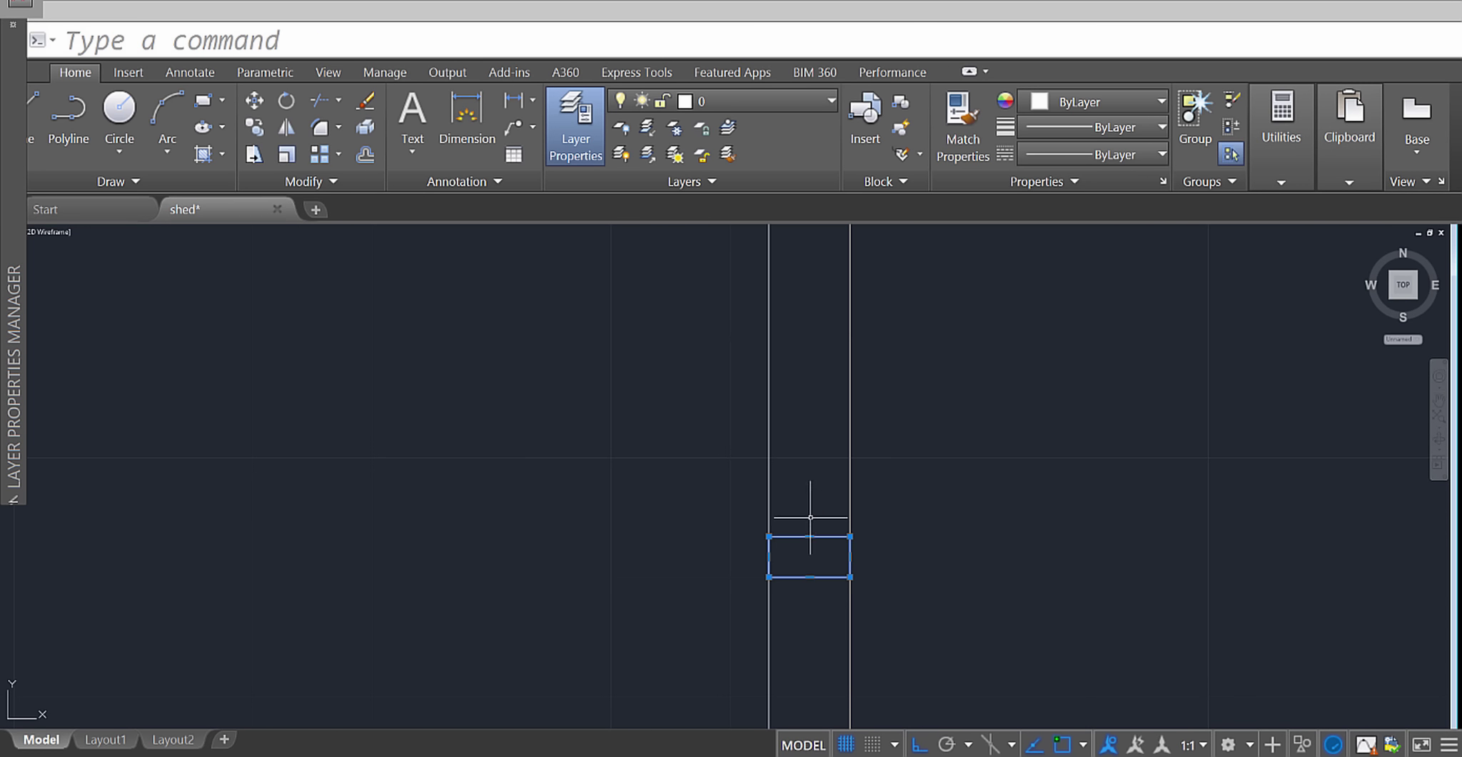
pyautogui.press('Return')
pyautogui.click(809, 556)
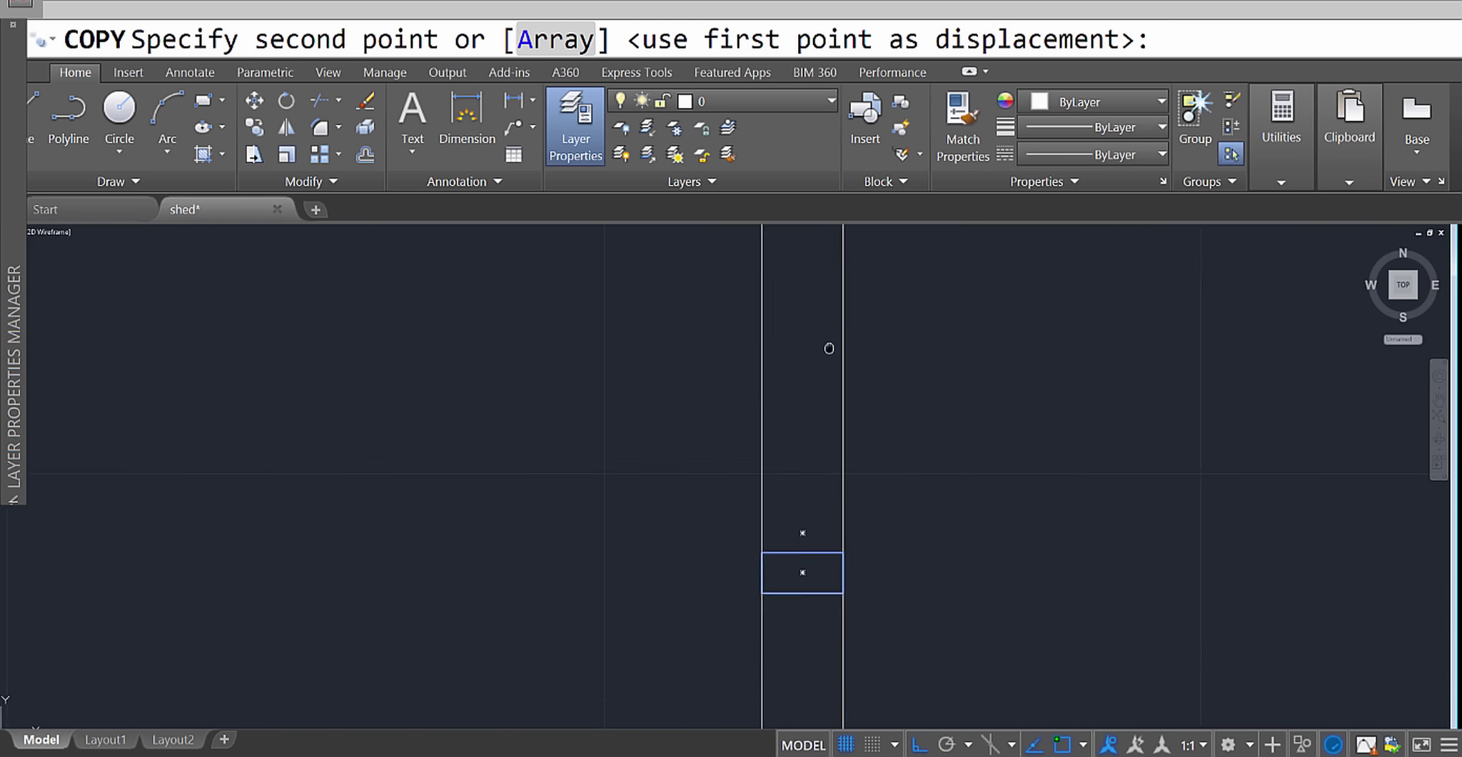
pyautogui.moveTo(829, 346); pyautogui.dragTo(784, 453, button='middle')
pyautogui.press('Return')
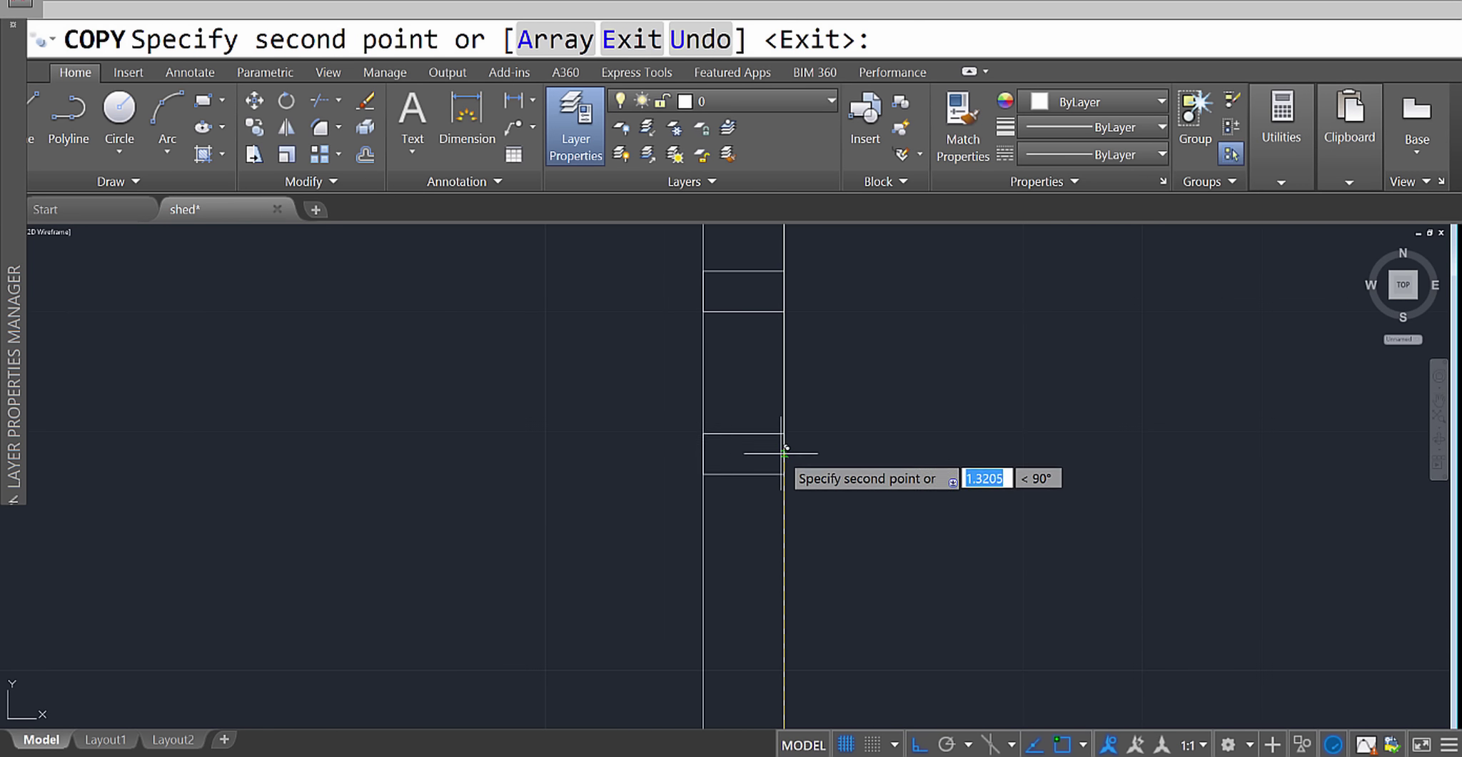
pyautogui.scroll(3, 773, 532)
pyautogui.press('Return')
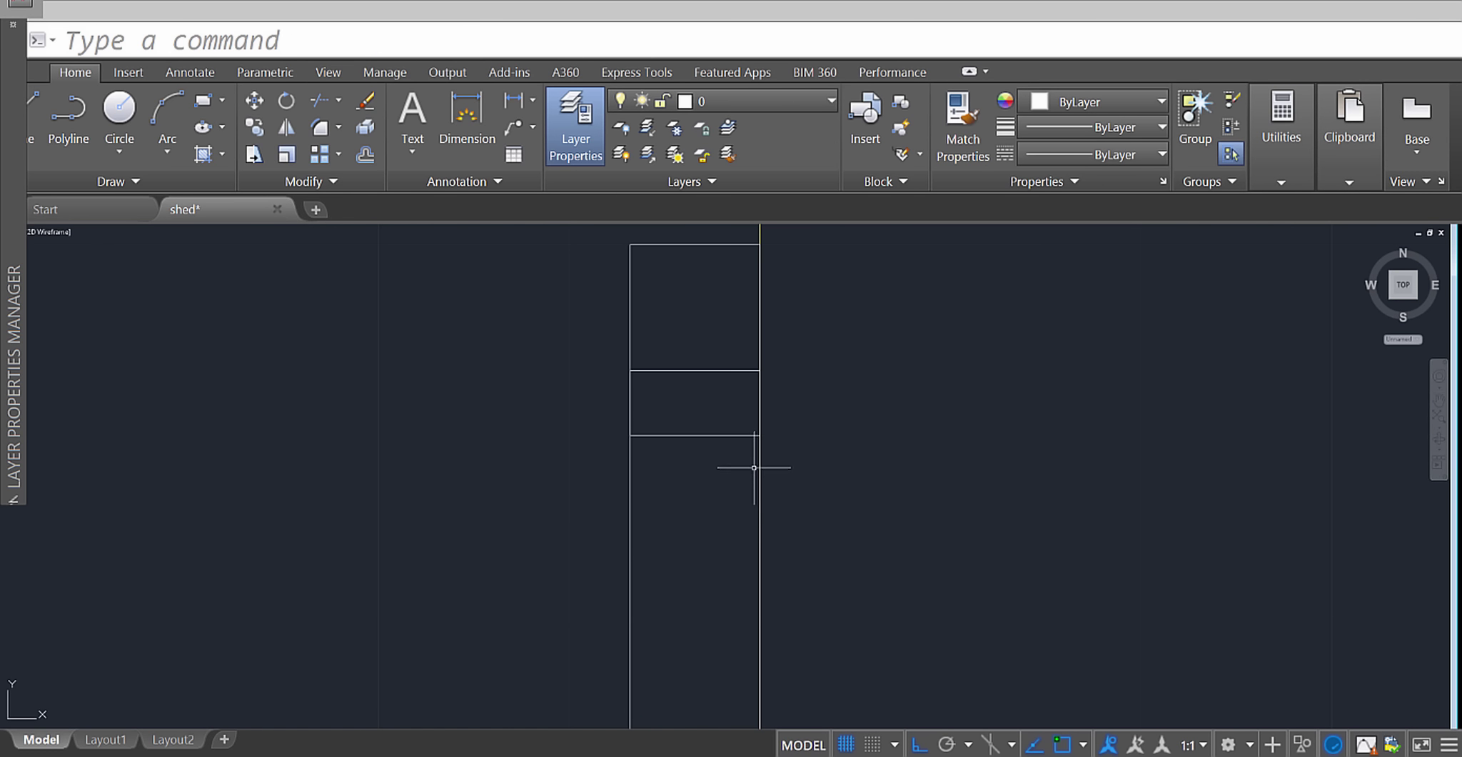
# Copy the third horizontal rectangle below the opening up to the wall's end, aligning the upper-right corners.
pyautogui.click(723, 460)
pyautogui.click(671, 357)
pyautogui.press('Return')
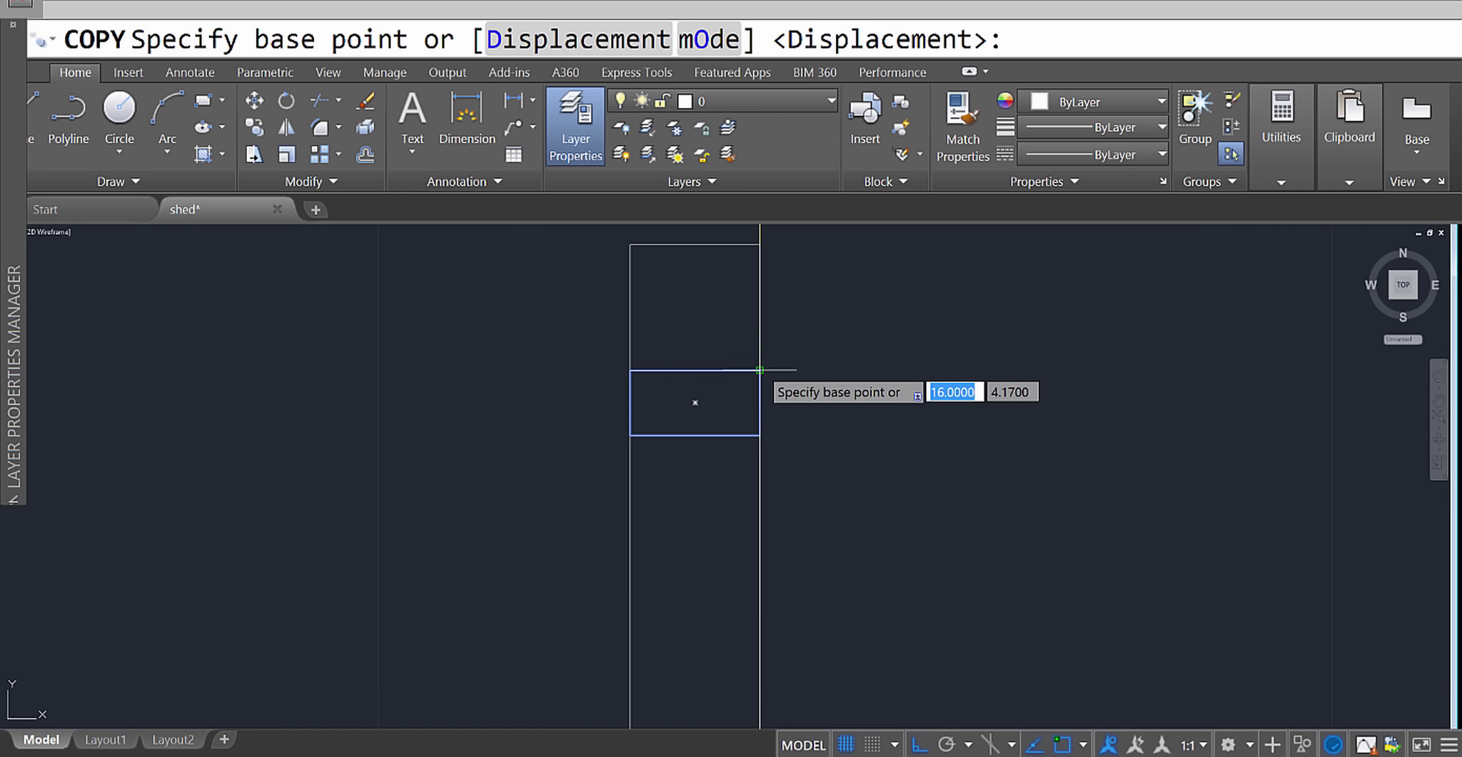
pyautogui.click(759, 370)
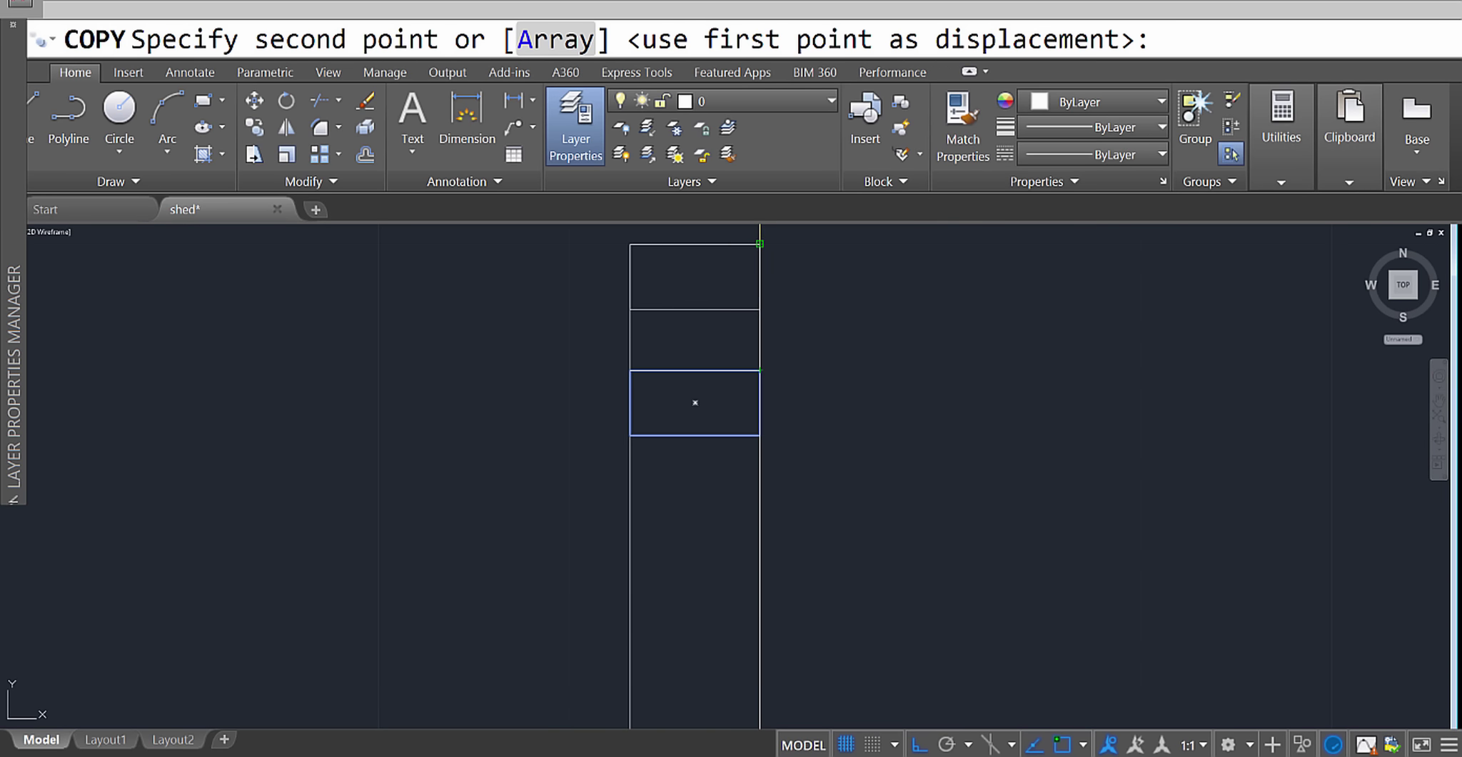
pyautogui.click(760, 245)
pyautogui.scroll(-10, 776, 287)
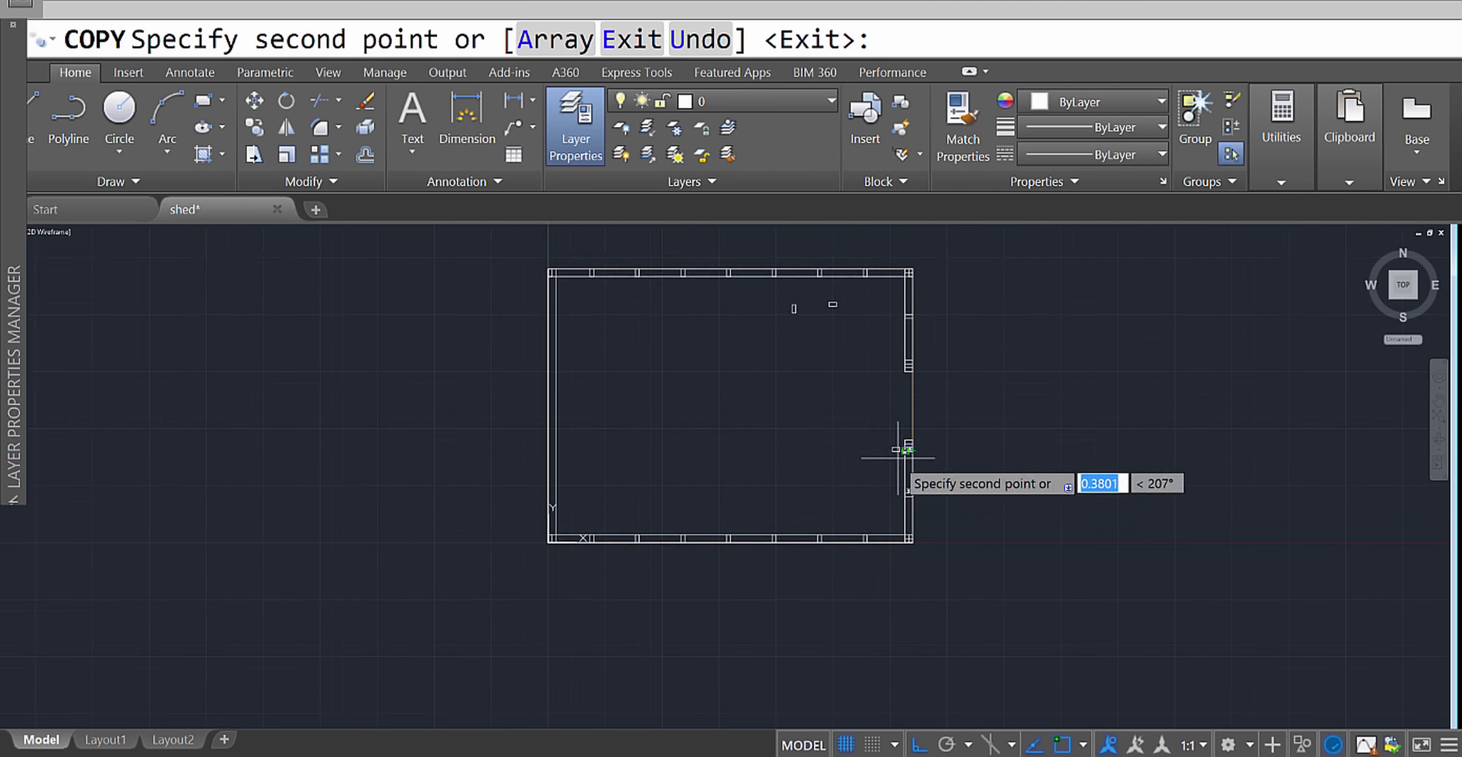
pyautogui.scroll(5, 897, 500)
pyautogui.scroll(-2, 1092, 422)
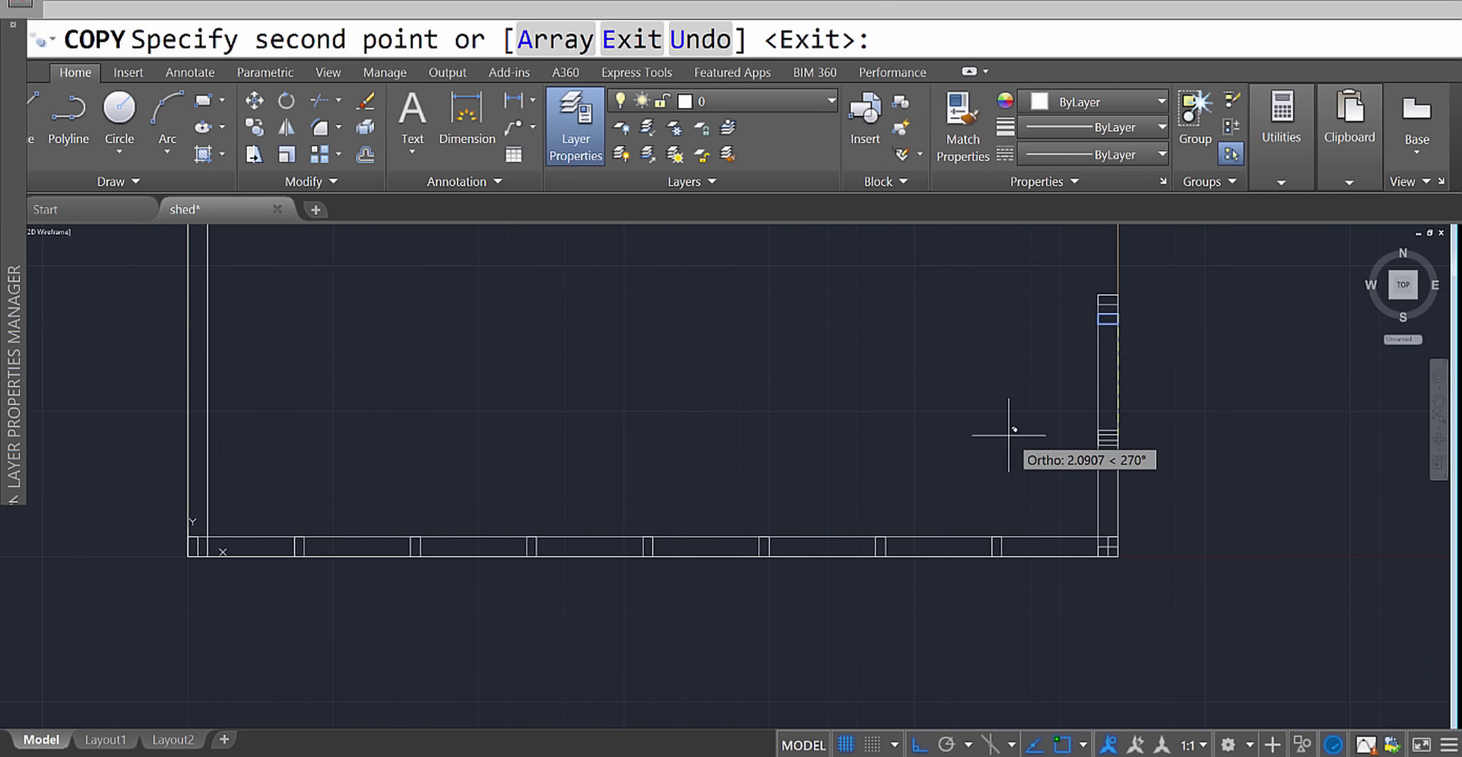
pyautogui.moveTo(949, 450); pyautogui.dragTo(1050, 457, button='middle')
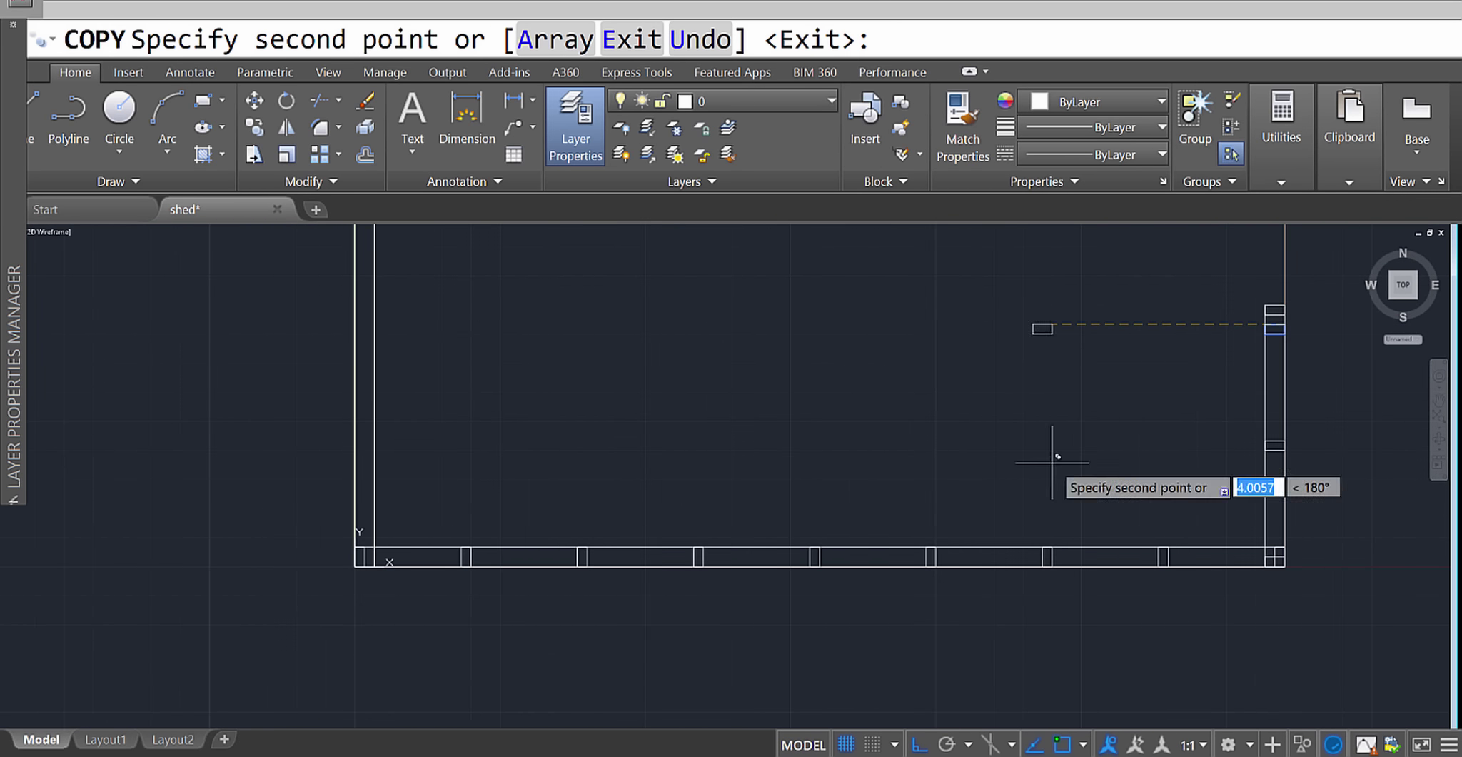
pyautogui.press('Return')
# Copy the horizontal rectangle at the lower-right wall corner straight across to the outer lower-left wall corner.
pyautogui.scroll(4, 1307, 563)
pyautogui.scroll(4, 1213, 599)
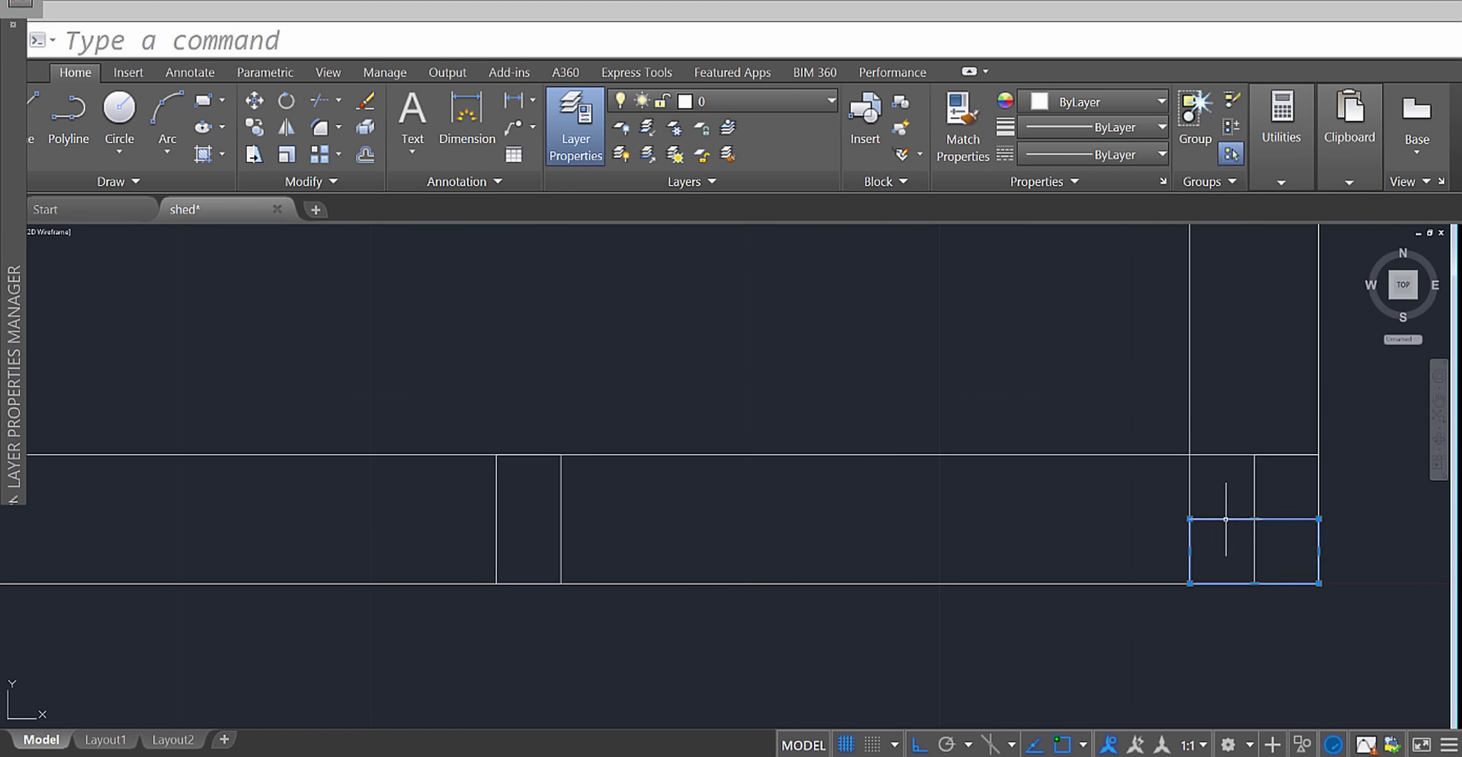
pyautogui.press('Return')
pyautogui.click(1189, 551)
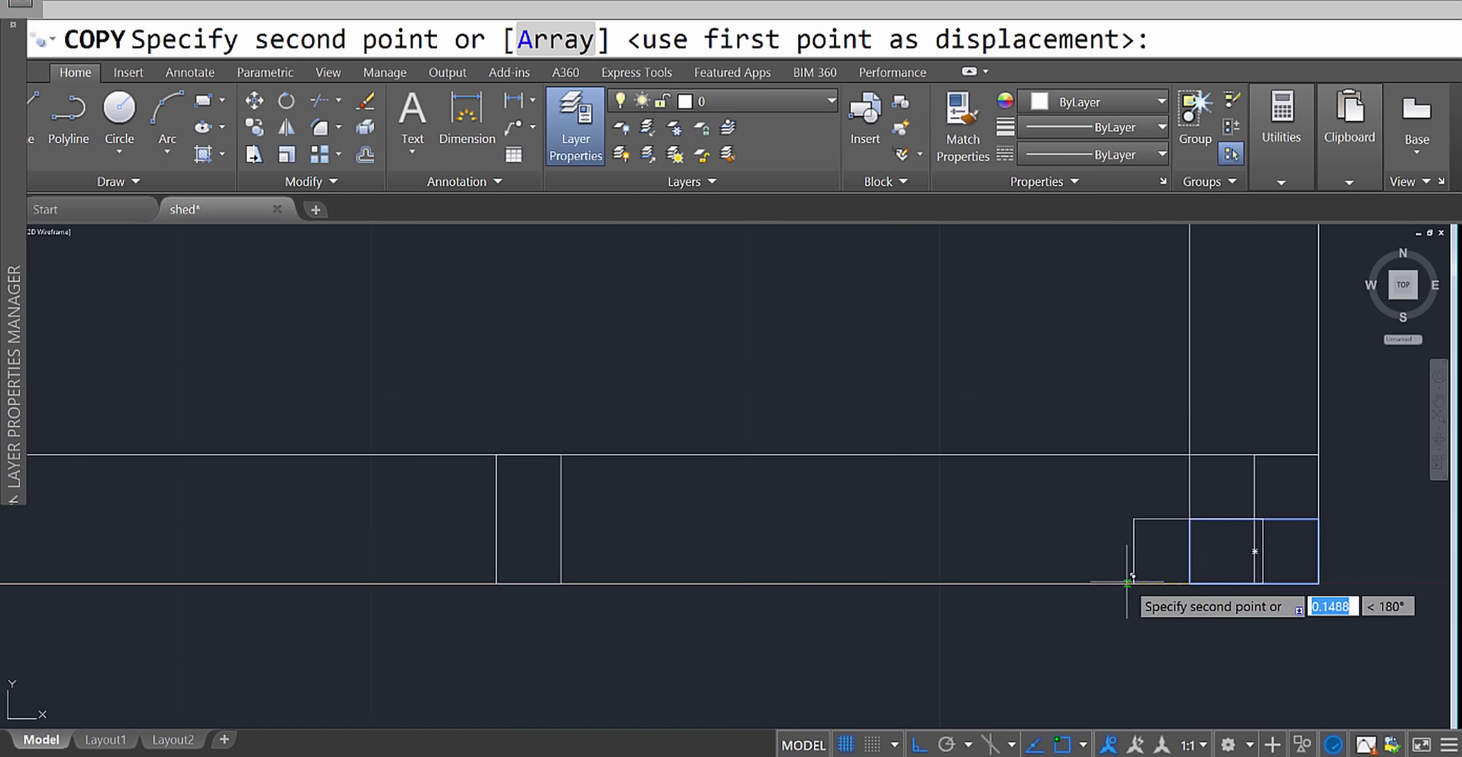
pyautogui.scroll(-5, 1066, 428)
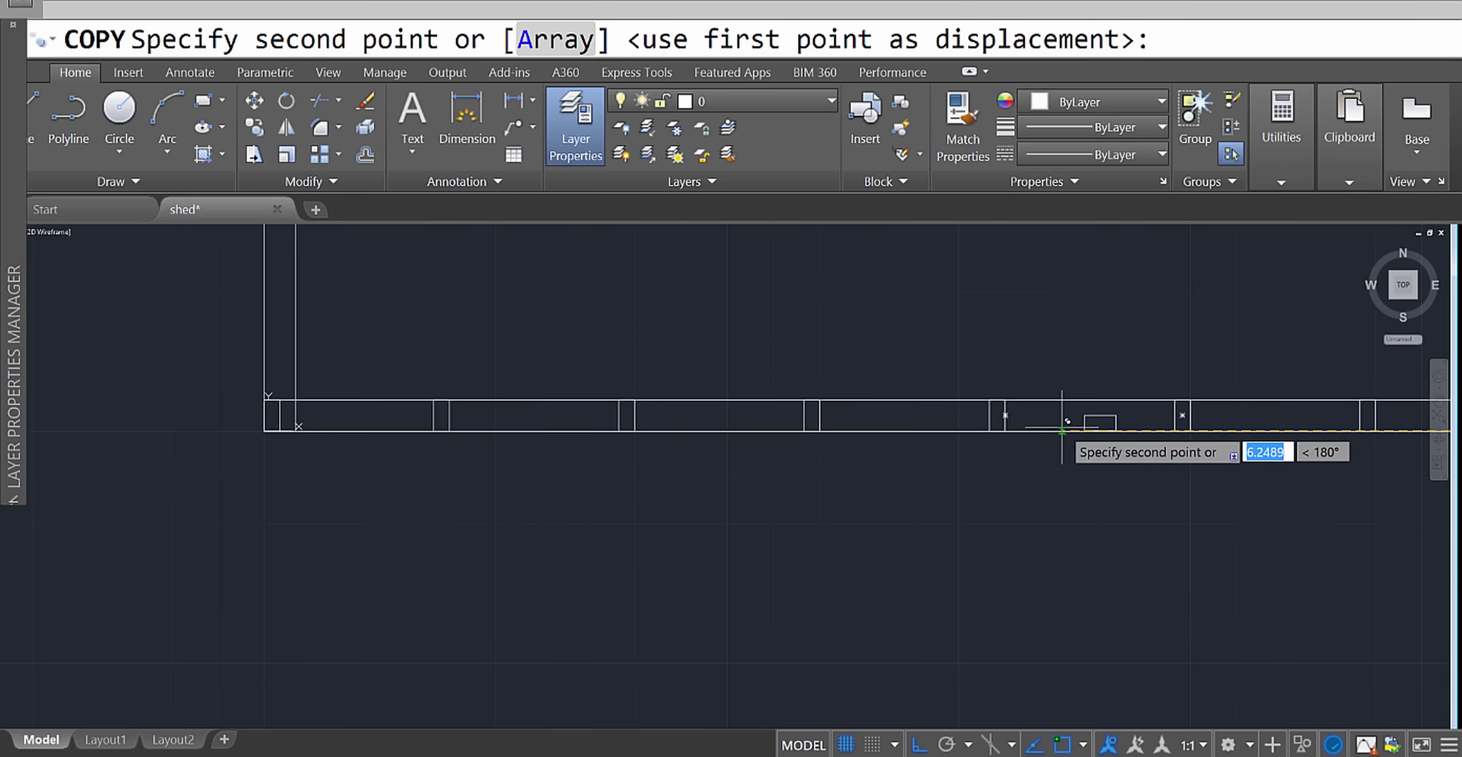
pyautogui.scroll(5, 522, 452)
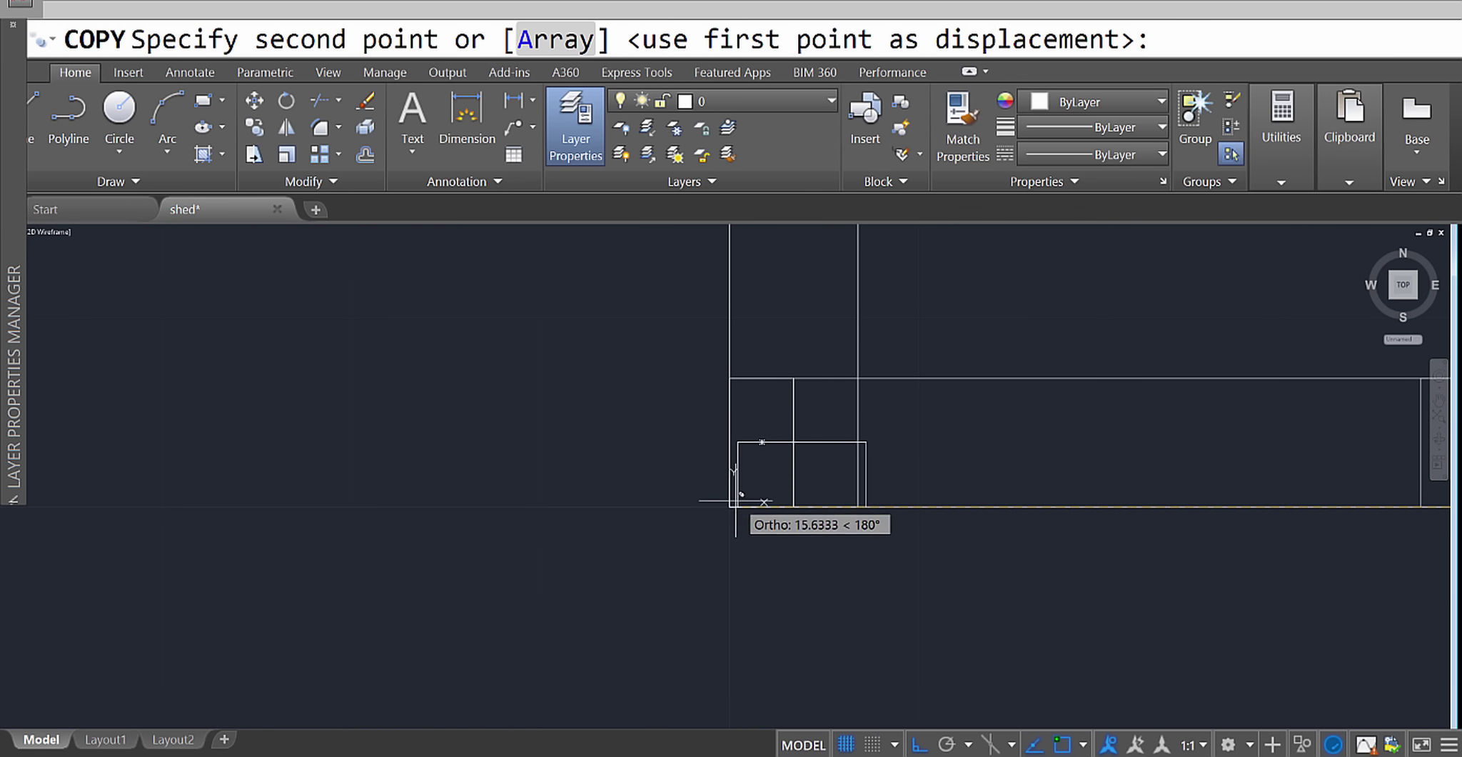
pyautogui.click(729, 506)
pyautogui.press('Return')
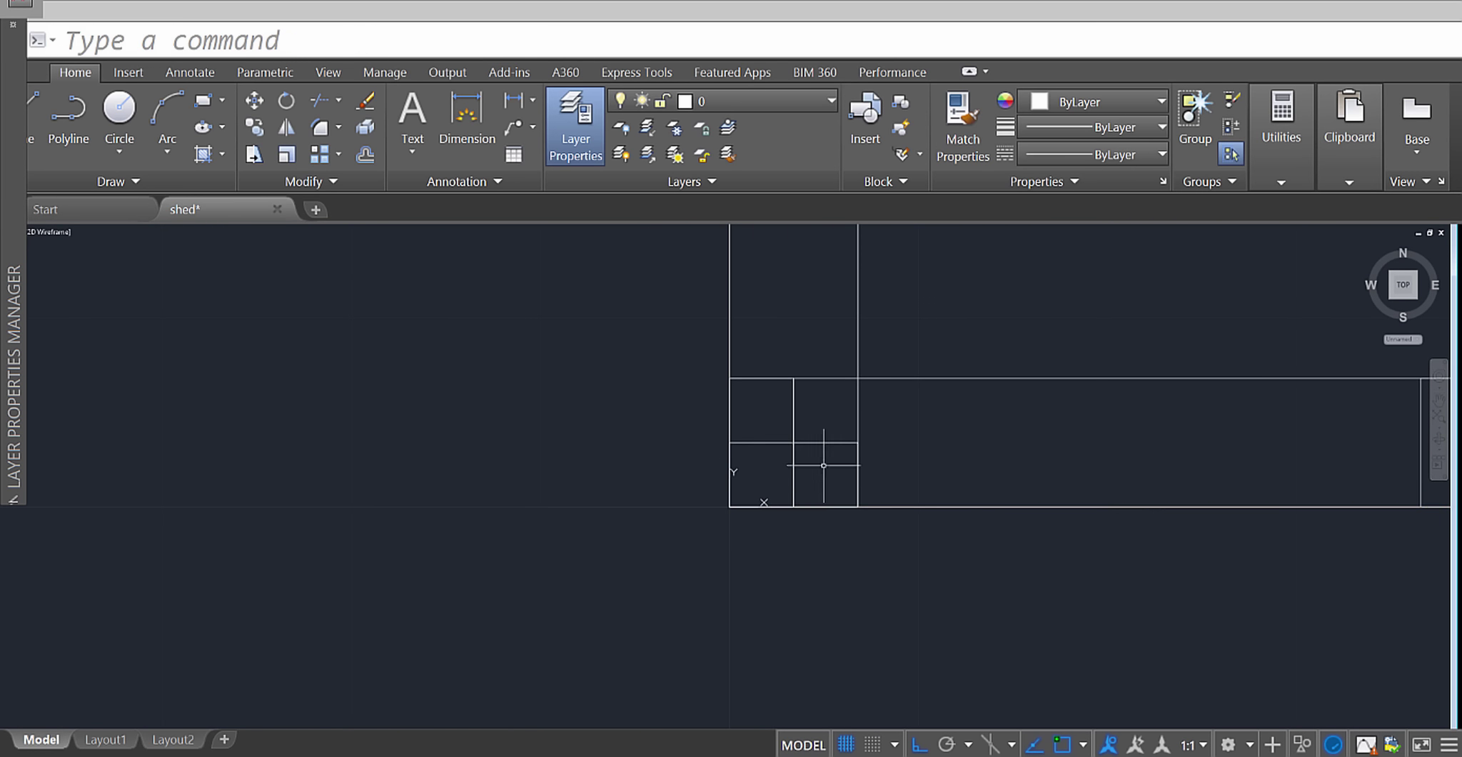
# Copy the horizontal rectangle at the lower-left wall corner 2 units up along the left wall.
pyautogui.click(825, 467)
pyautogui.click(813, 431)
pyautogui.press('Return')
pyautogui.click(728, 506)
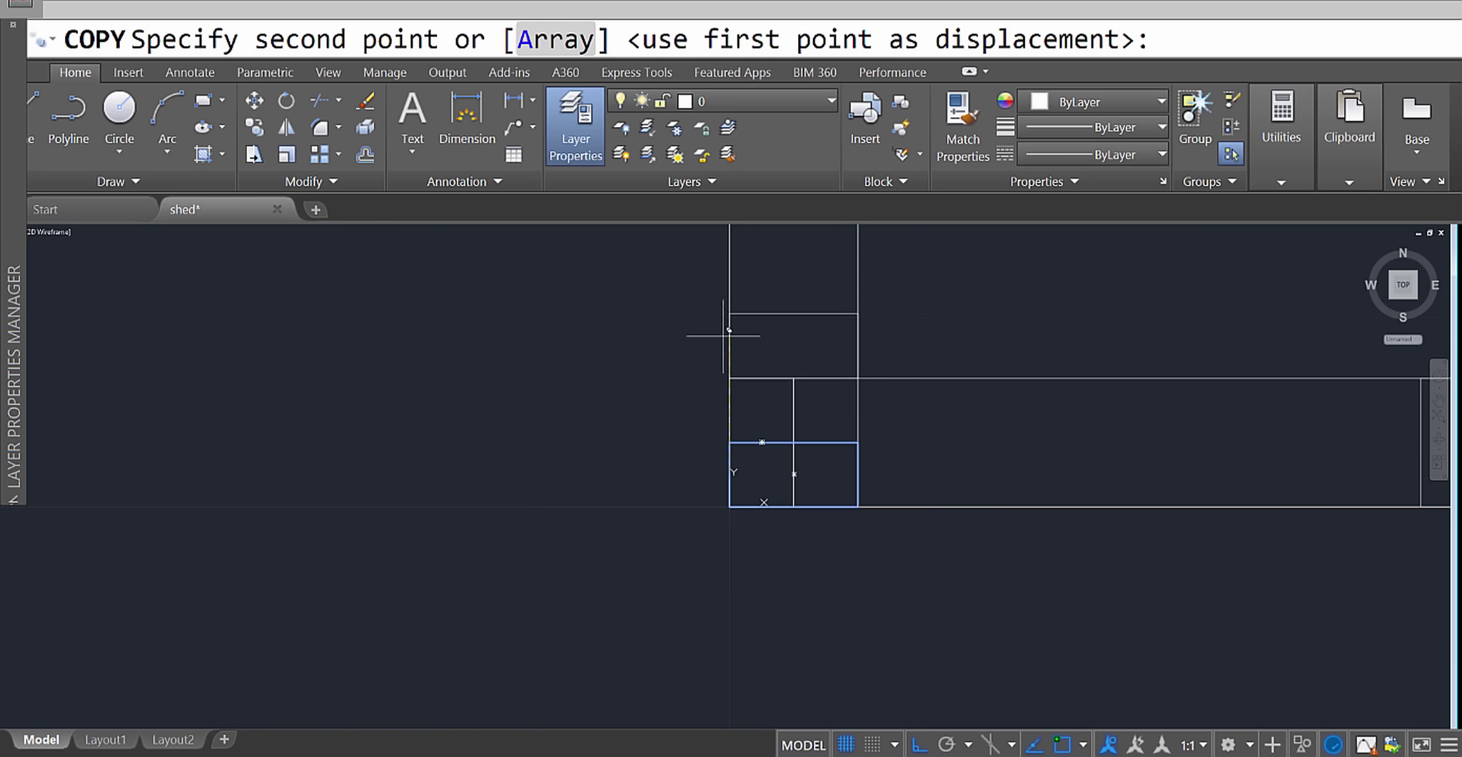
pyautogui.scroll(3, 718, 329)
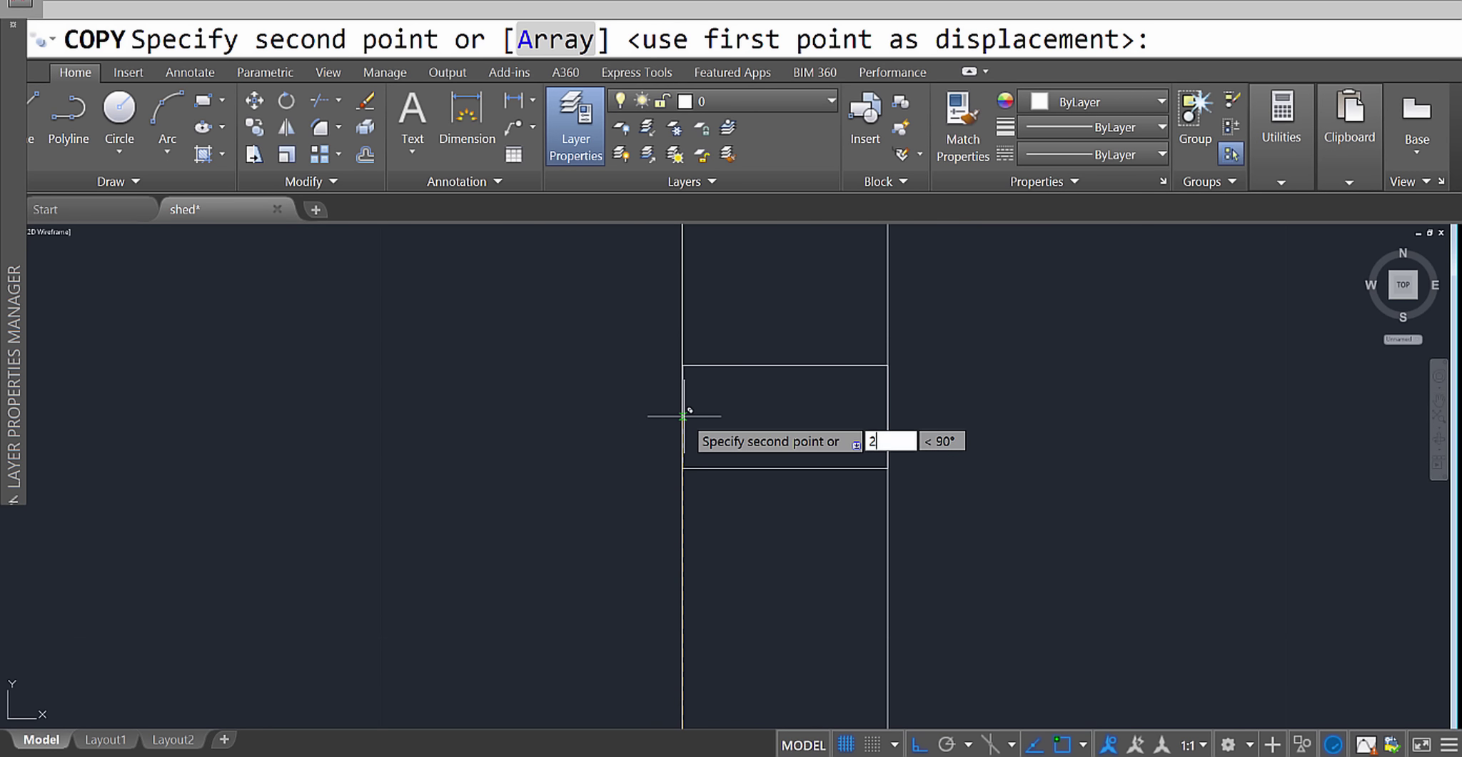
pyautogui.write('2')
pyautogui.press('Return')
pyautogui.scroll(-3, 671, 418)
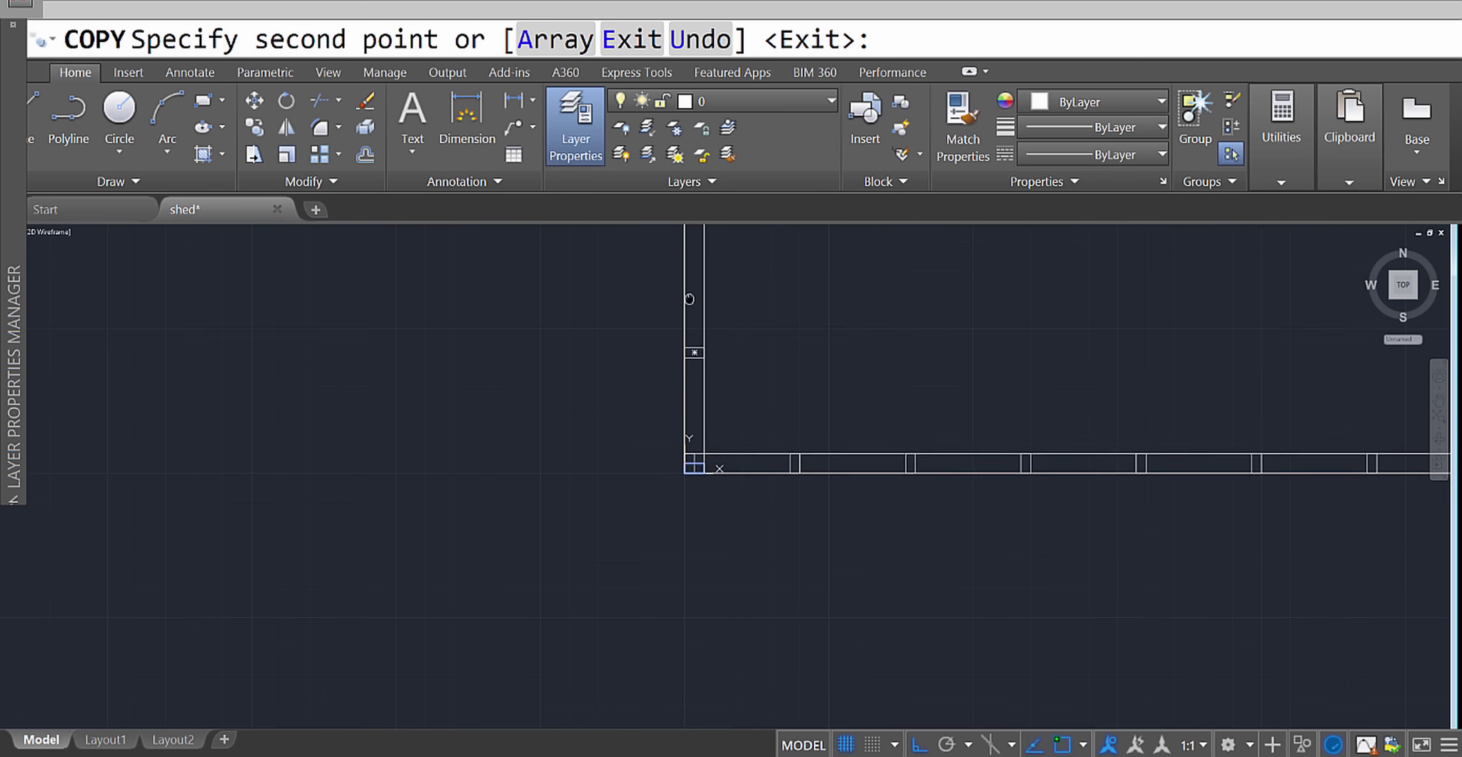
pyautogui.scroll(3, 675, 561)
pyautogui.press('Escape')
# Copy the second horizontal rectangle in the left wall 2 units further up the wall.
pyautogui.click(693, 584)
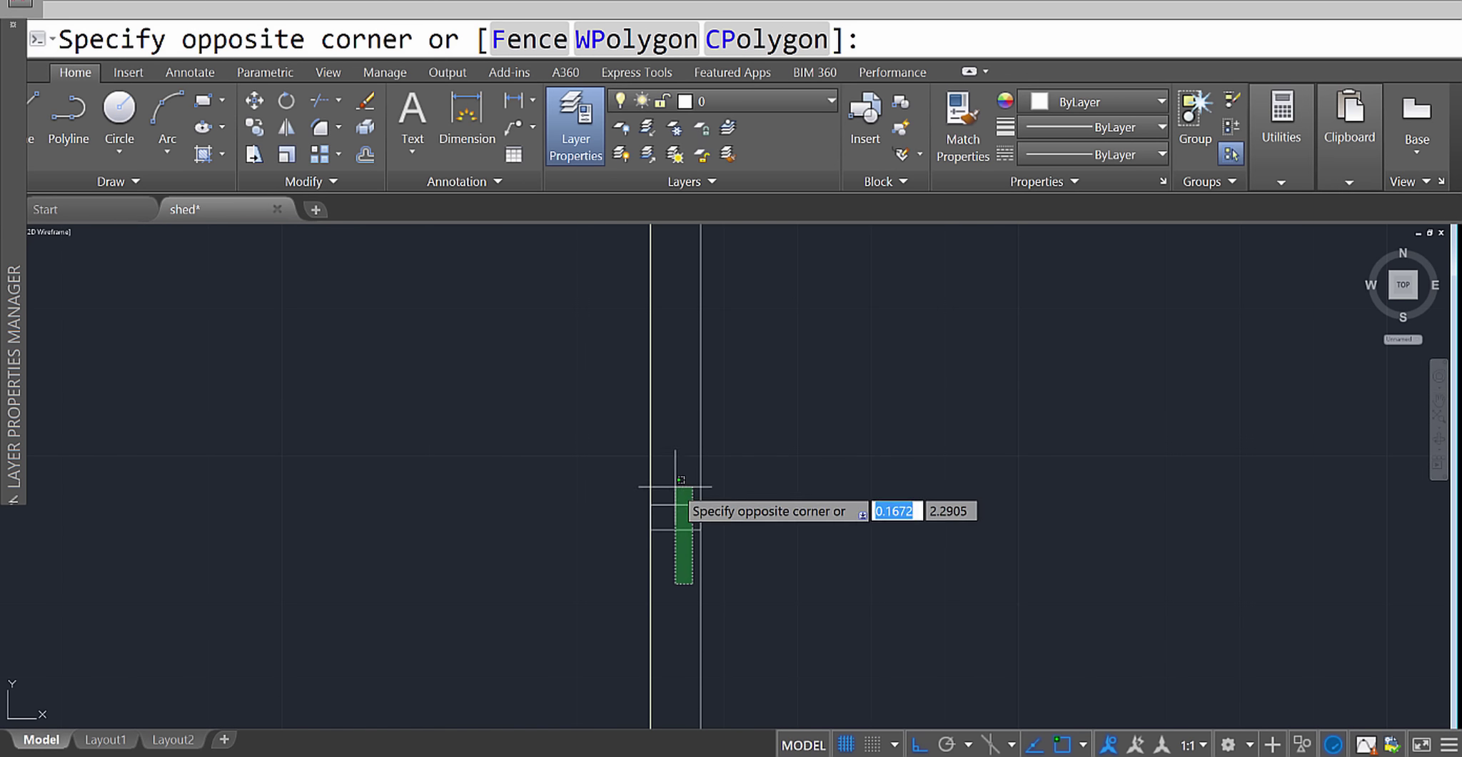
pyautogui.click(676, 487)
pyautogui.write('co')
pyautogui.press('Return')
pyautogui.click(652, 515)
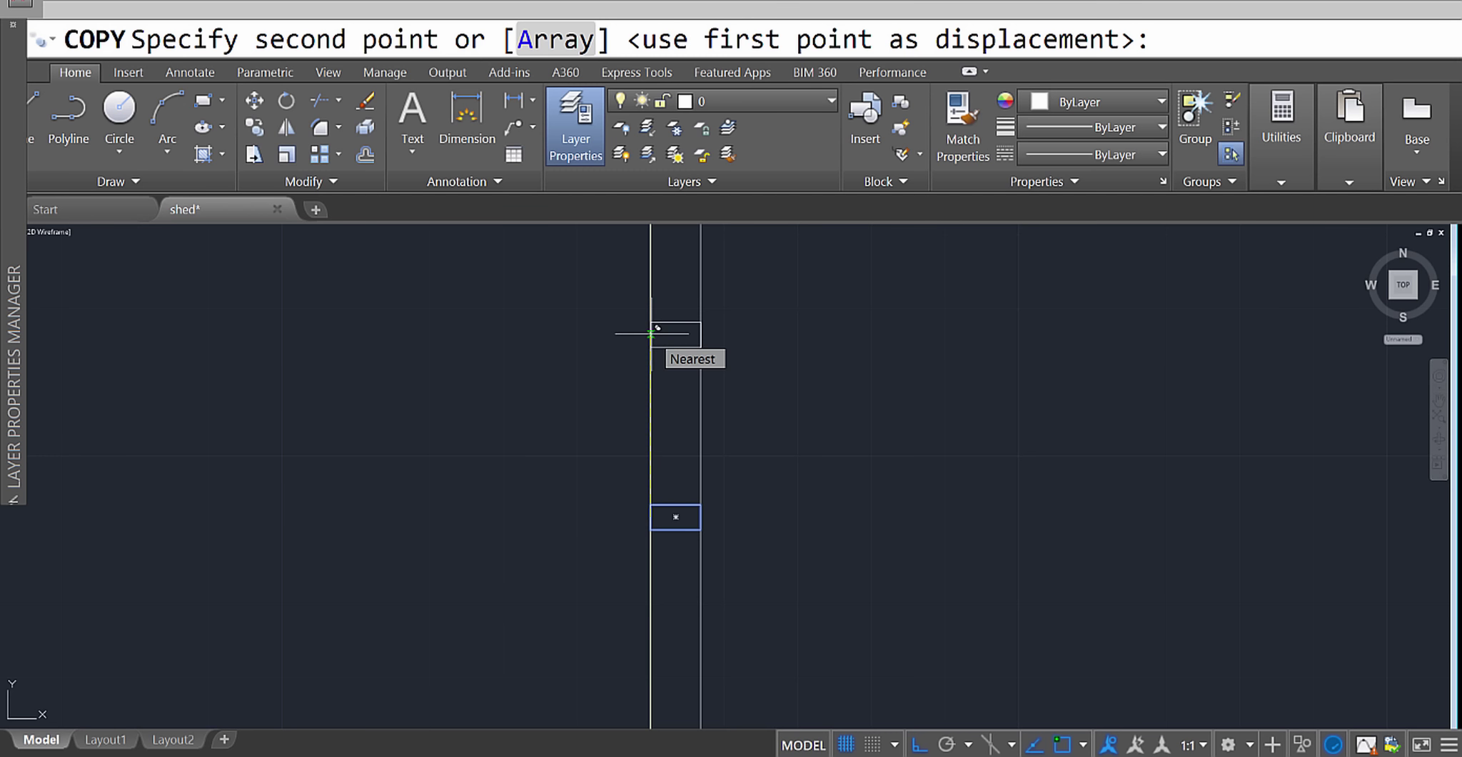
pyautogui.write('2')
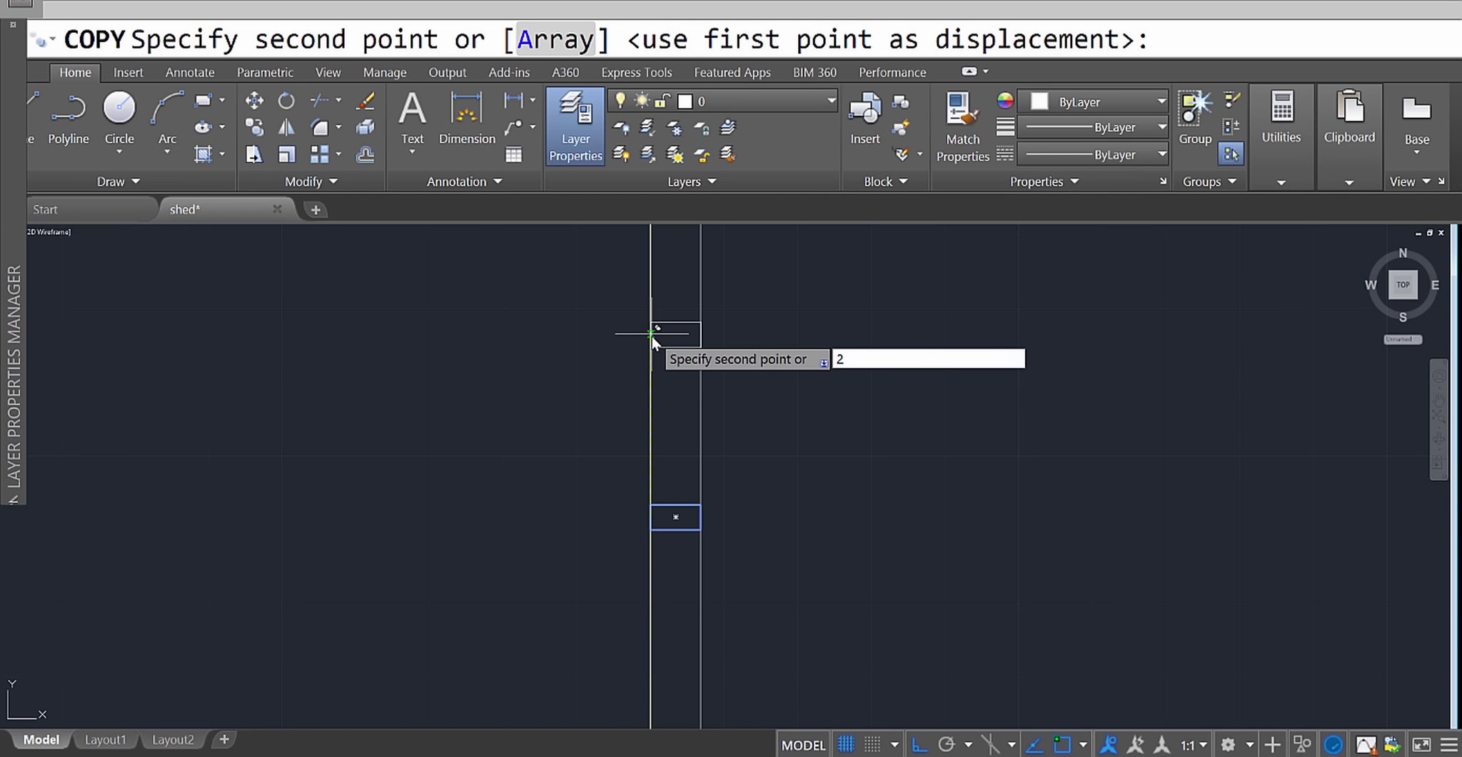
pyautogui.press('Return')
pyautogui.scroll(-5, 653, 332)
pyautogui.scroll(5, 672, 513)
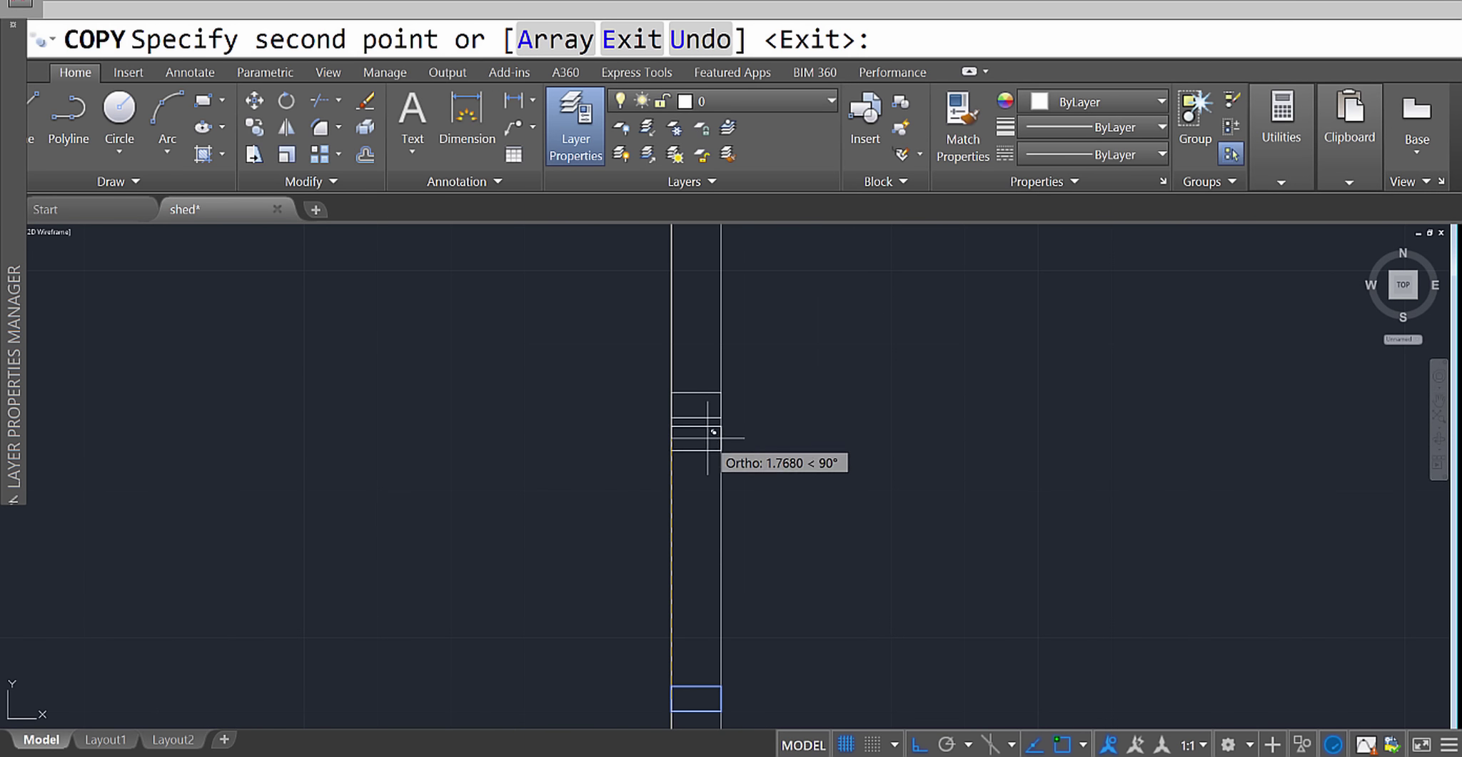
pyautogui.press('Return')
# Copy the third horizontal rectangle in the left wall 2 units further up the wall.
pyautogui.click(705, 438)
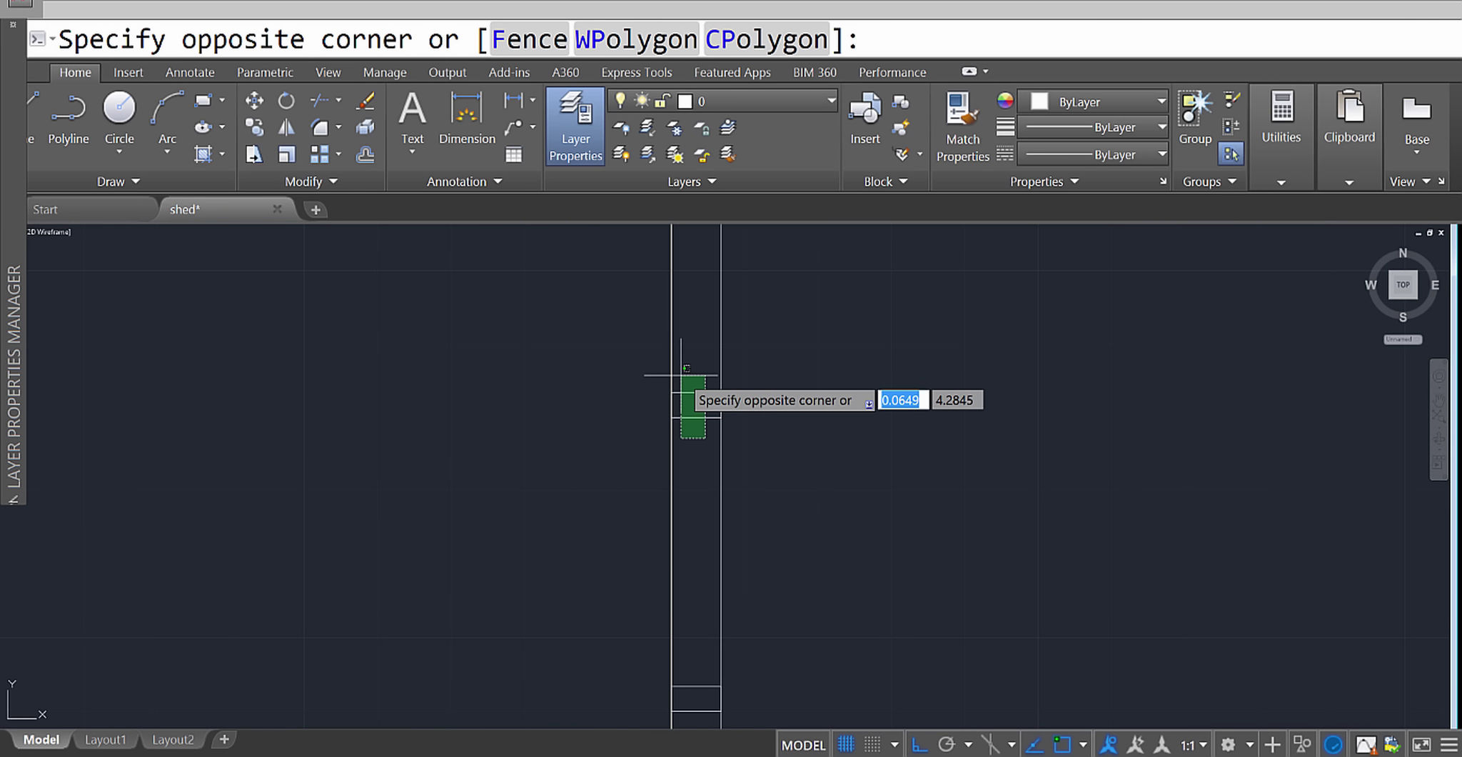
pyautogui.click(681, 374)
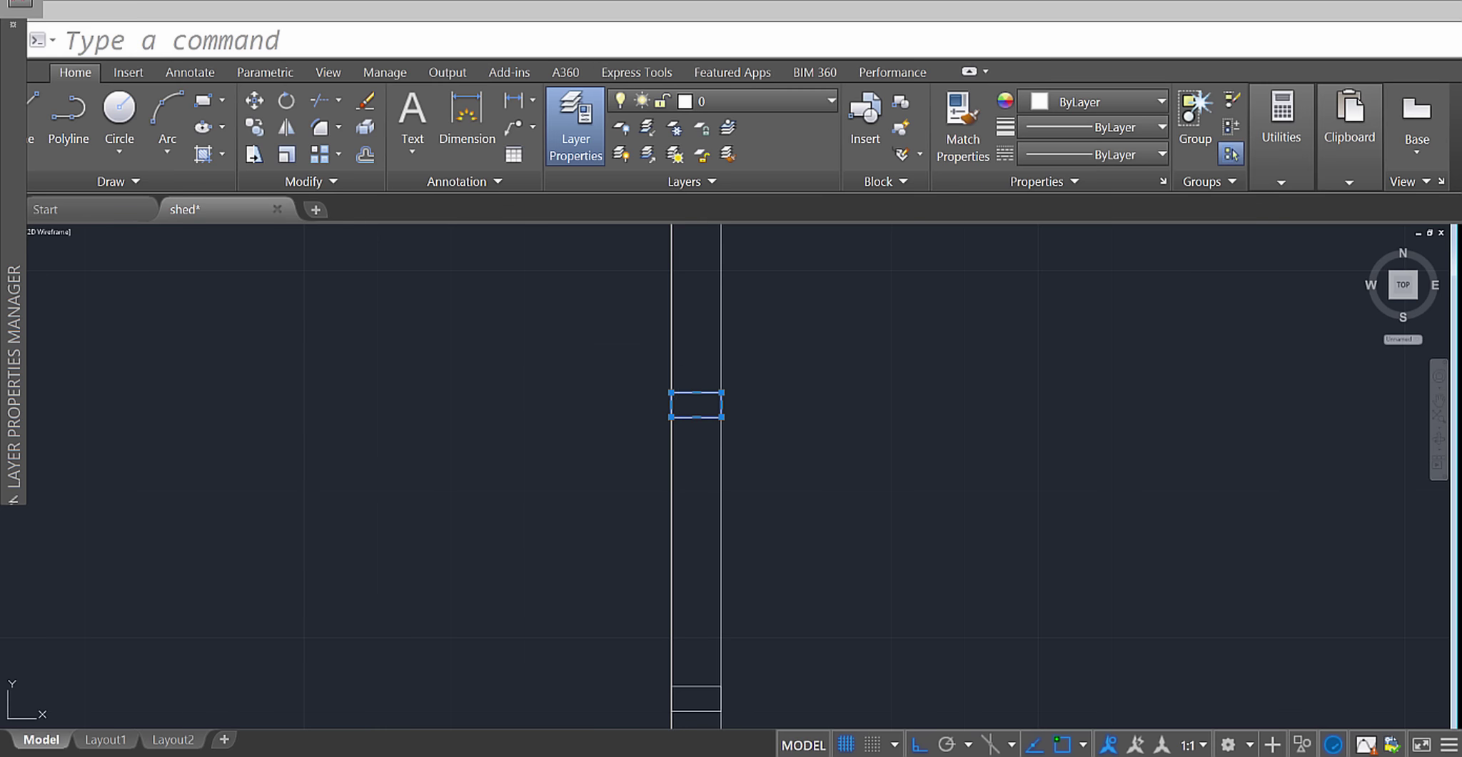
pyautogui.press('Return')
pyautogui.click(672, 404)
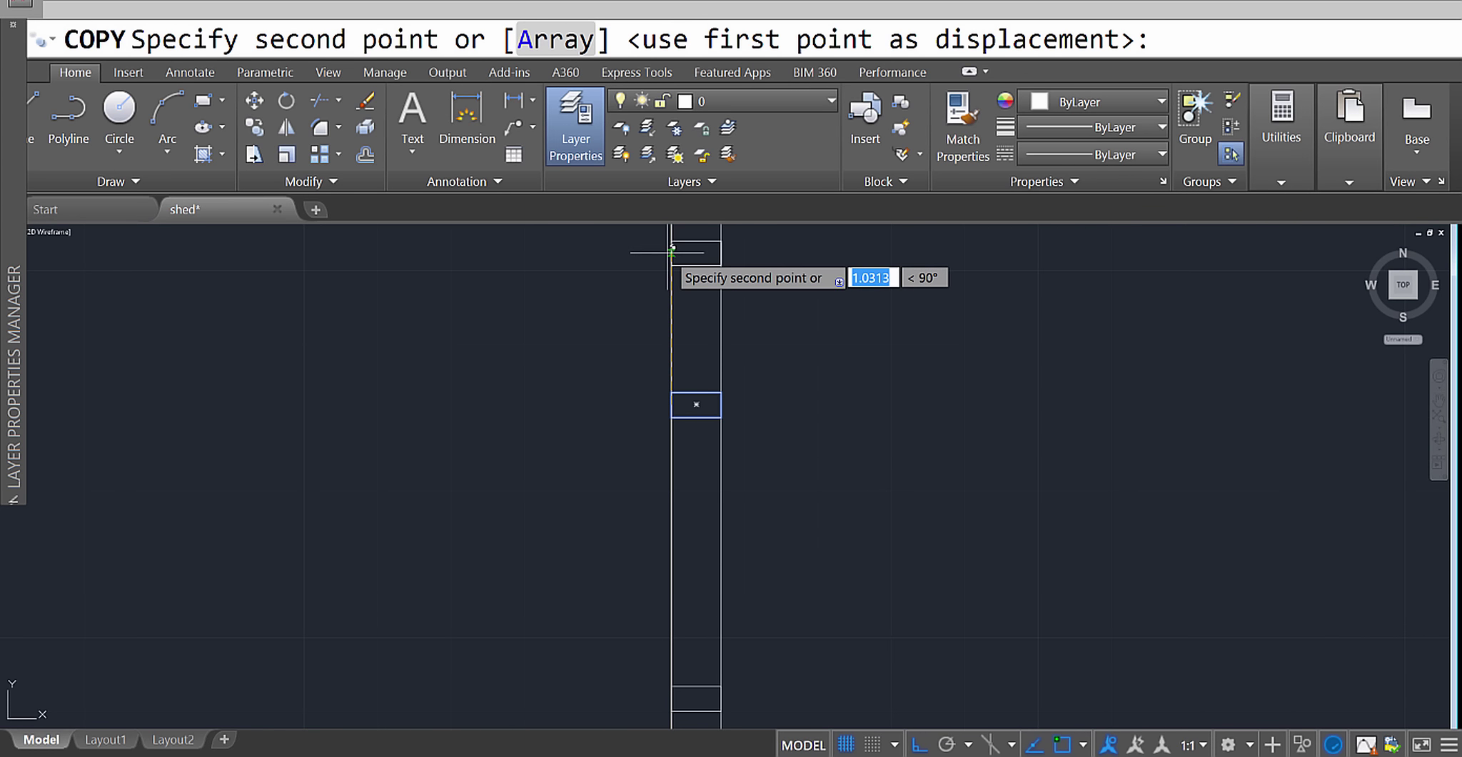
pyautogui.press('Return')
pyautogui.scroll(-5, 675, 250)
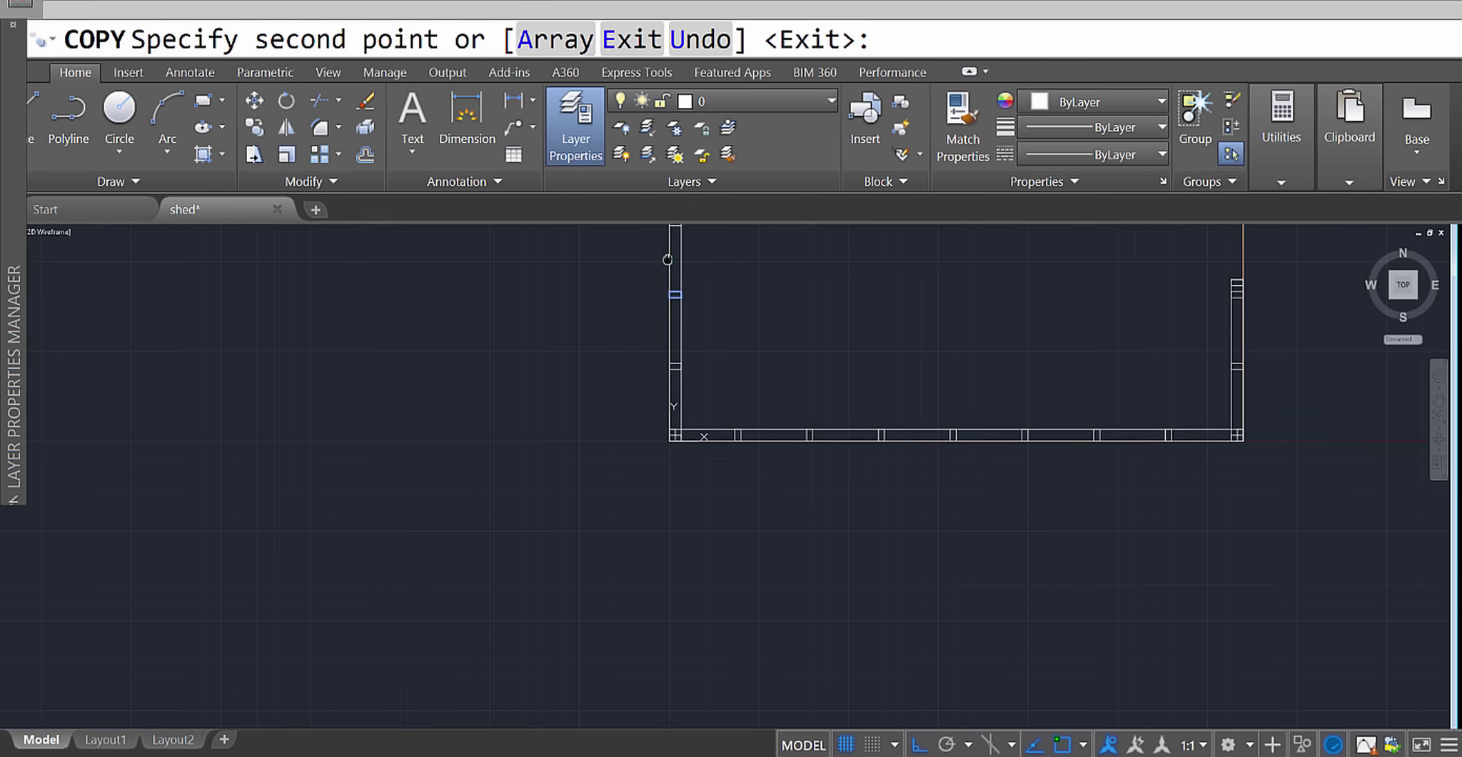
pyautogui.scroll(6, 710, 546)
pyautogui.press('Return')
# Copy the fourth horizontal rectangle in the left wall 2 units straight up.
pyautogui.click(738, 554)
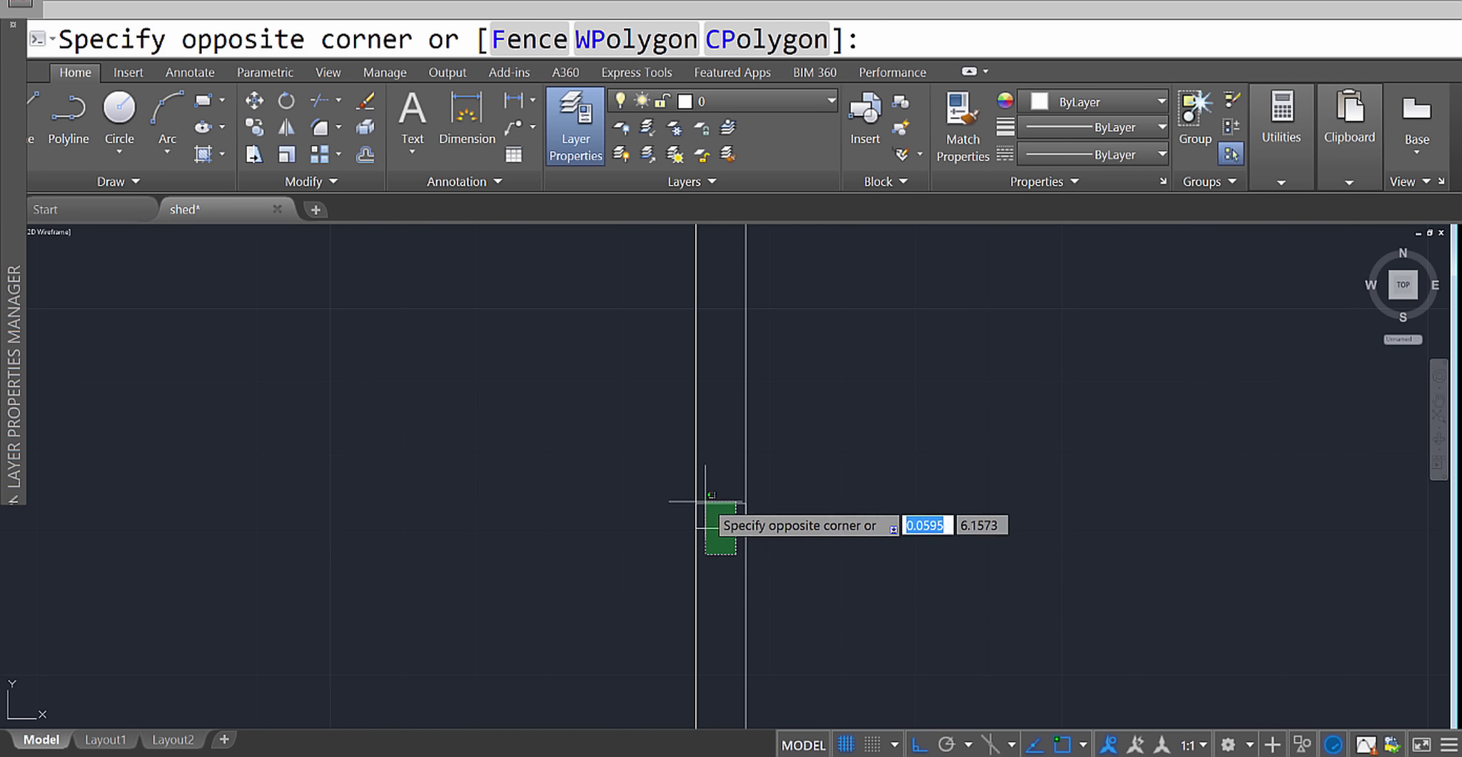
pyautogui.click(696, 500)
pyautogui.press('Return')
pyautogui.click(696, 515)
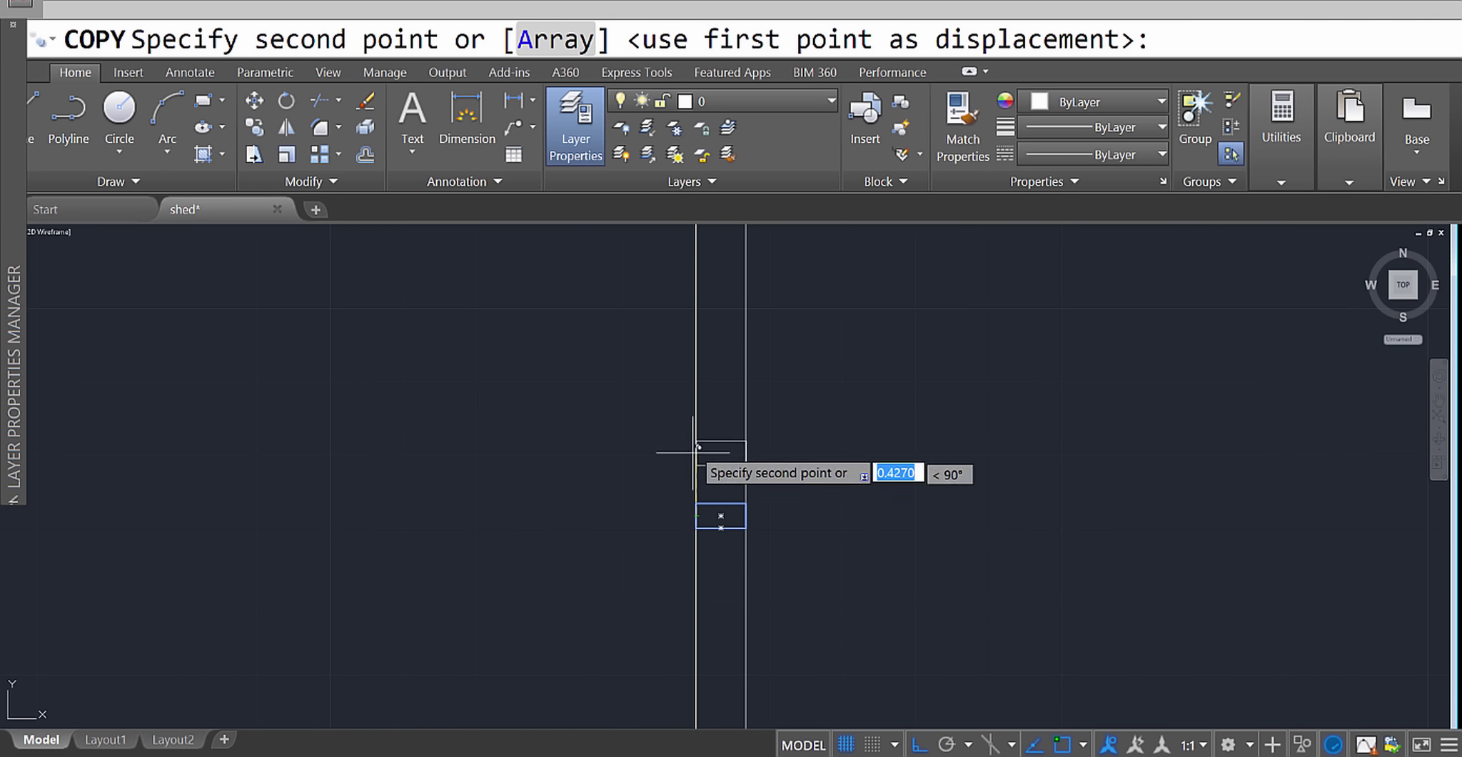
pyautogui.write('2')
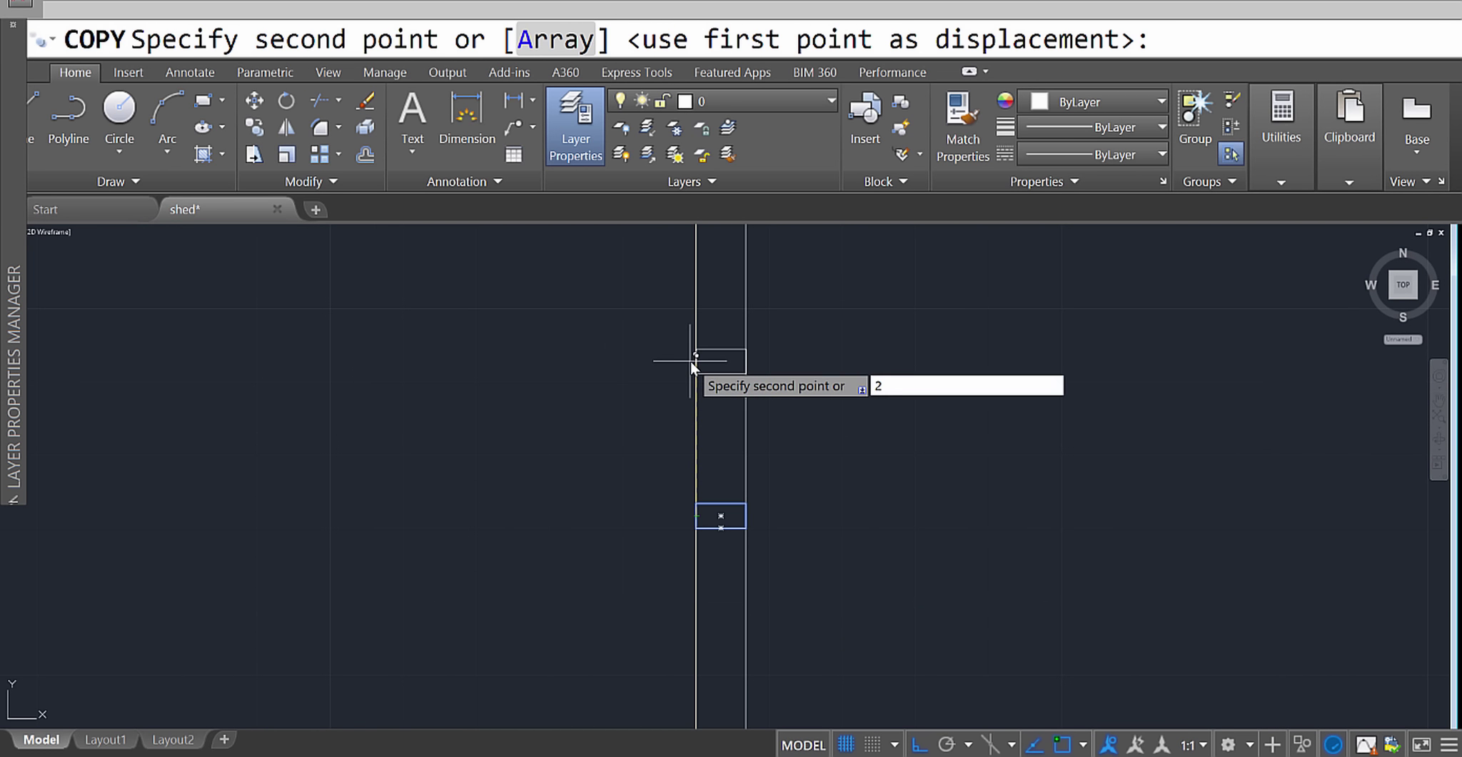
pyautogui.press('Return')
pyautogui.scroll(-3, 689, 361)
pyautogui.scroll(3, 717, 460)
pyautogui.press('Return')
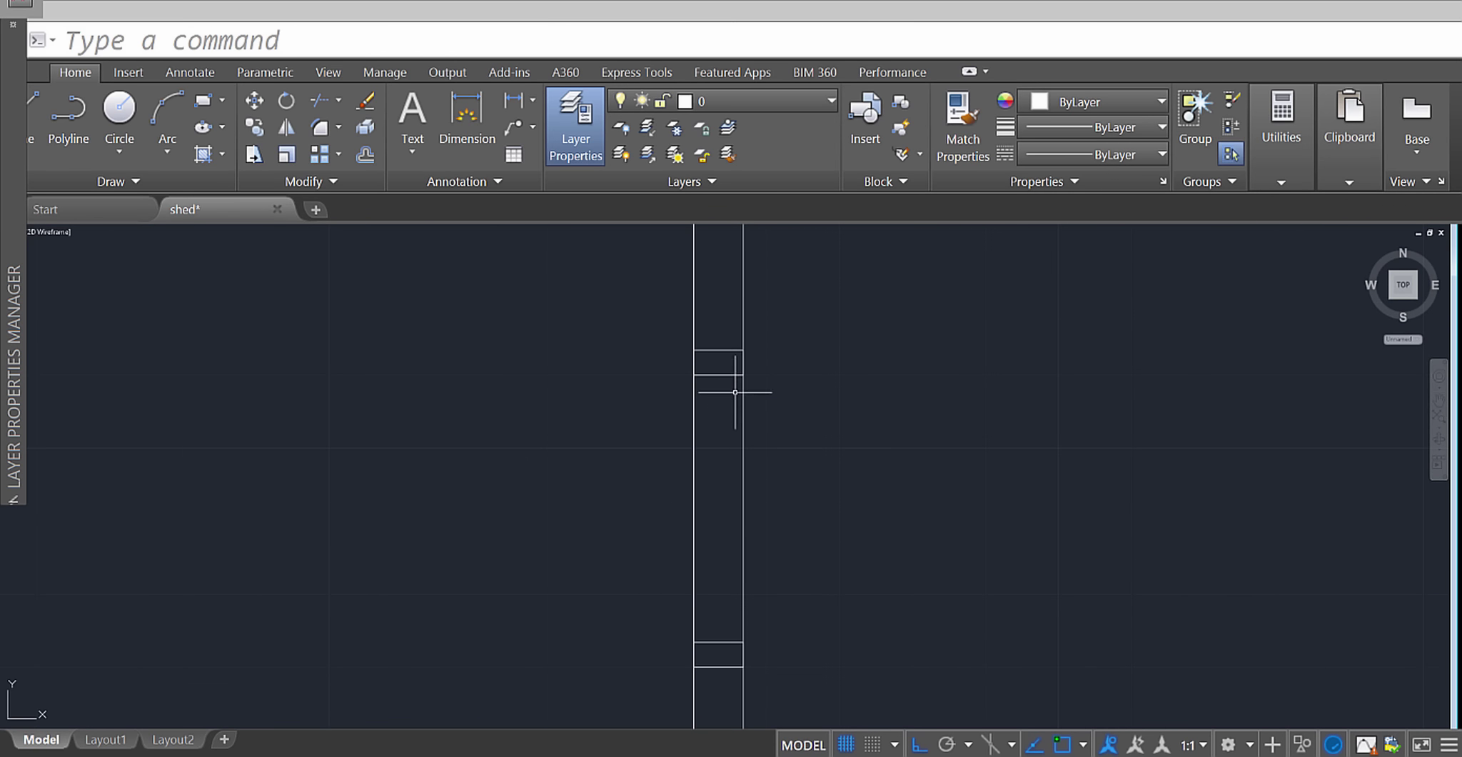
# Copy the fifth horizontal rectangle in the left wall 2 units further up the wall.
pyautogui.click(743, 389)
pyautogui.click(705, 329)
pyautogui.write('co')
pyautogui.press('Return')
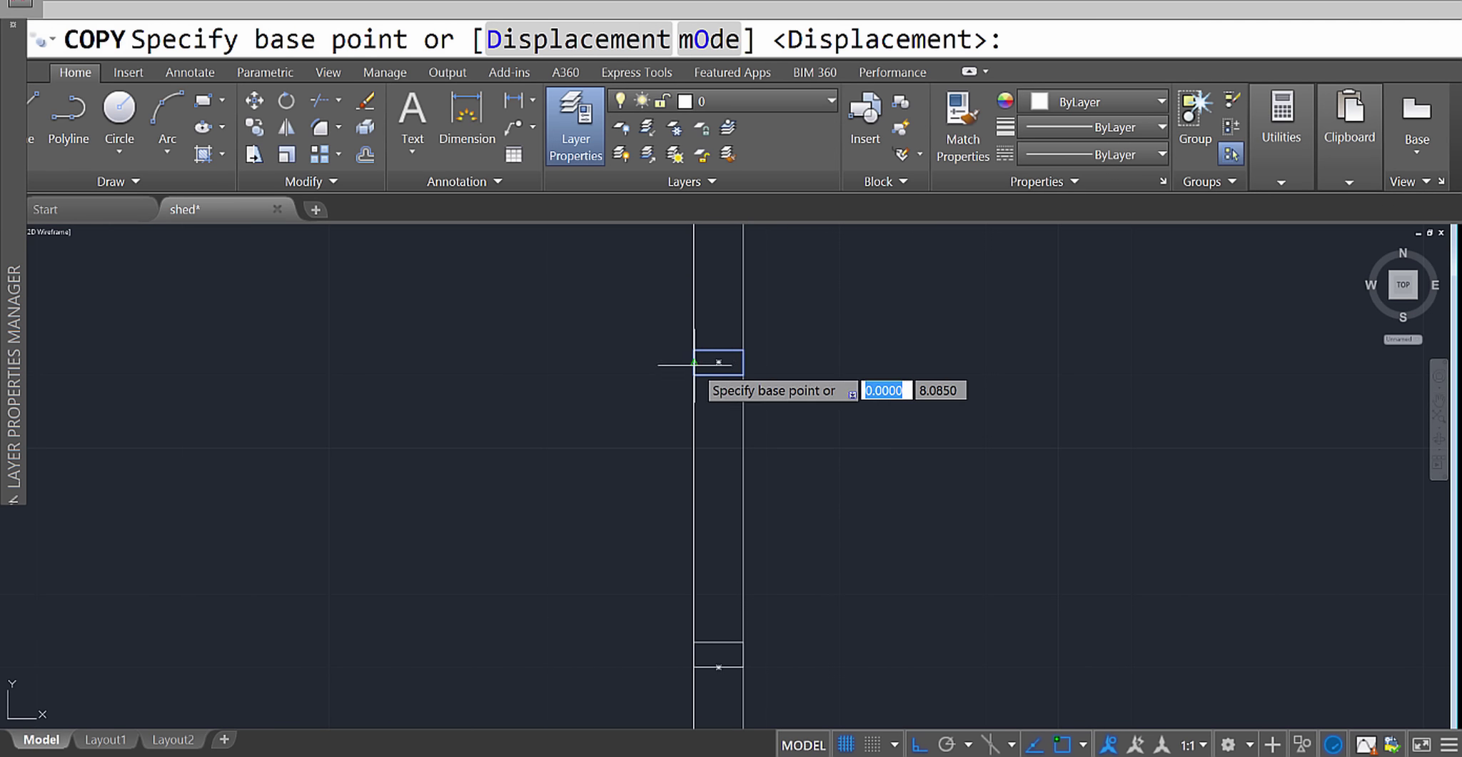
pyautogui.click(714, 360)
pyautogui.moveTo(703, 315); pyautogui.dragTo(651, 600, button='middle')
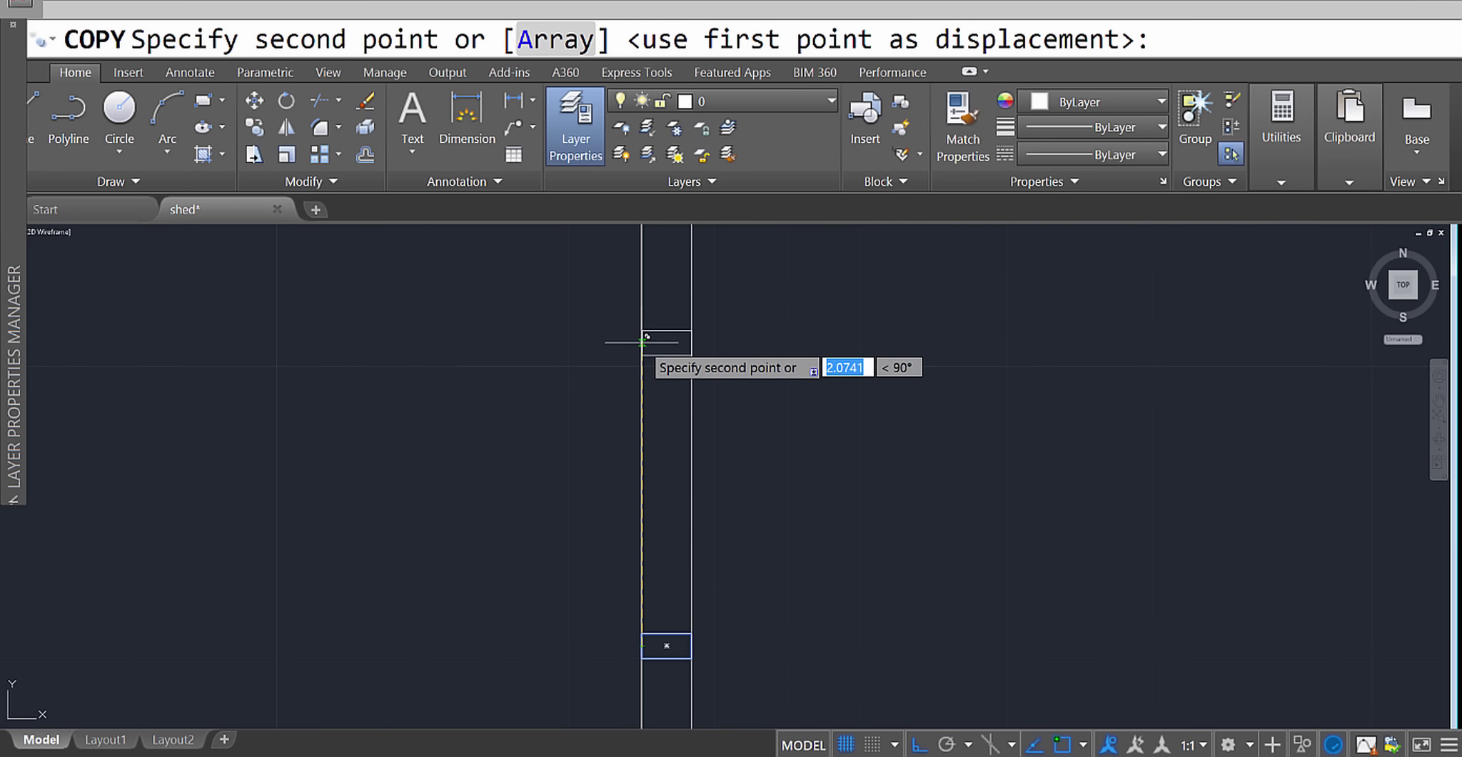
pyautogui.write('2')
pyautogui.press('Return')
pyautogui.scroll(-5, 649, 343)
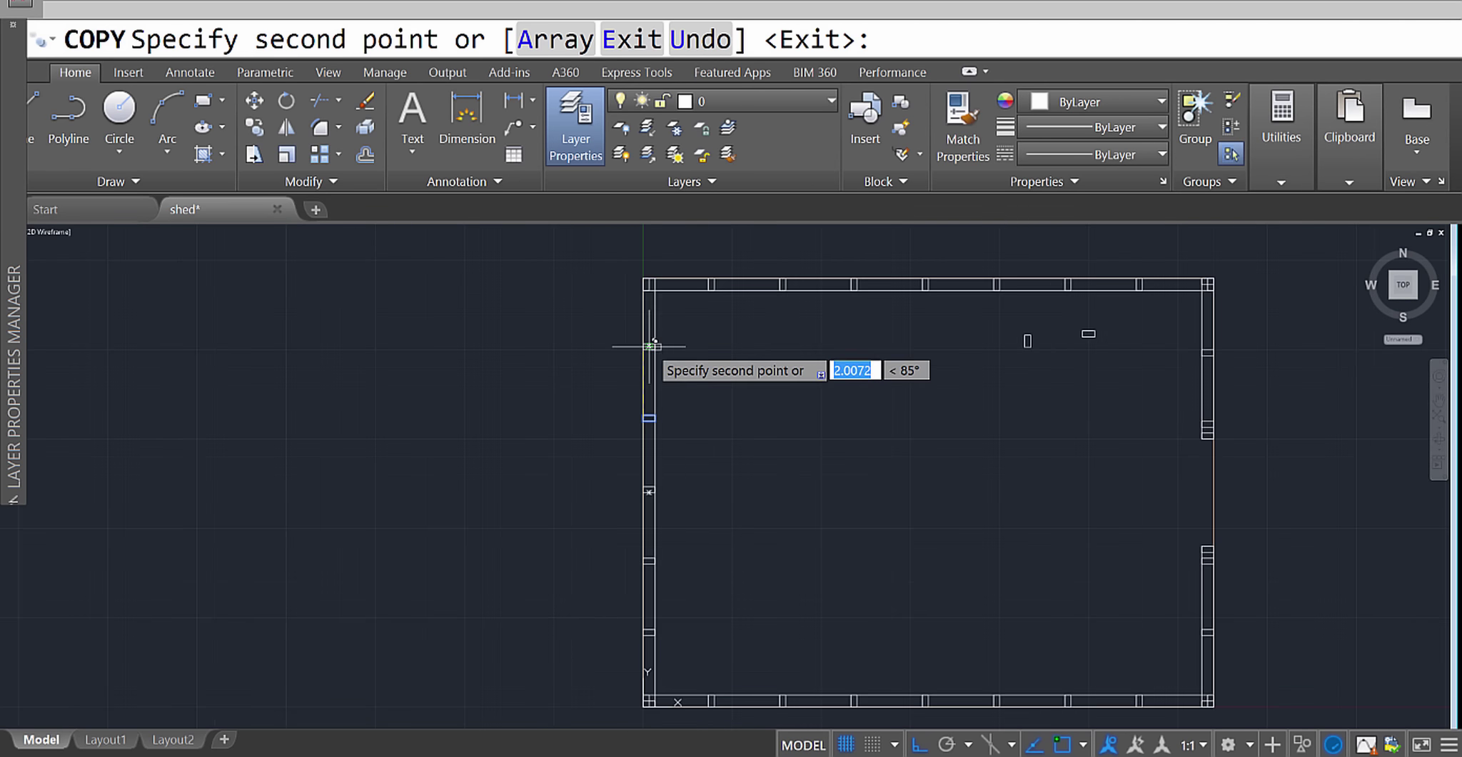
pyautogui.scroll(6, 651, 479)
pyautogui.press('Return')
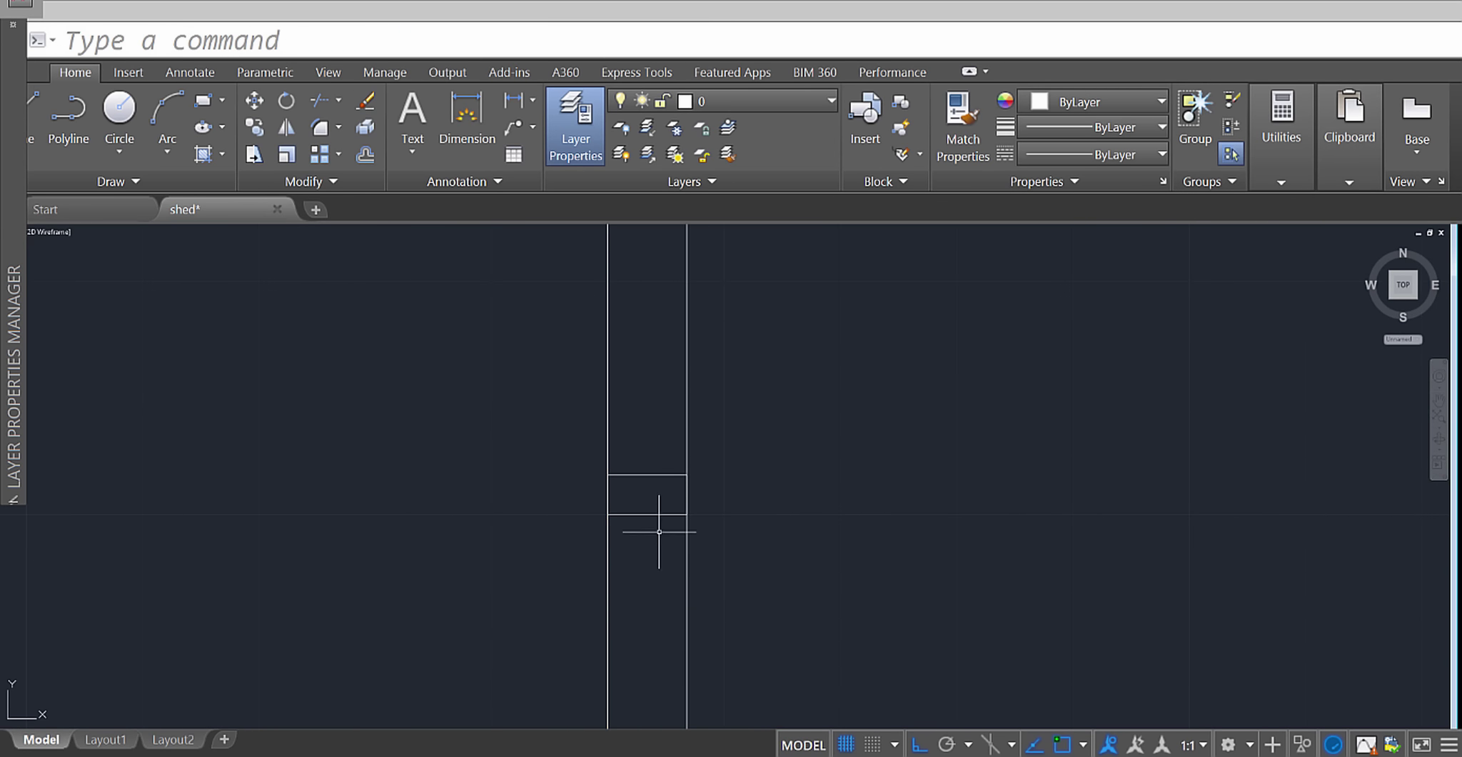
# Copy the sixth horizontal rectangle in the left wall 2 units up, at the upper-left wall corner.
pyautogui.click(674, 553)
pyautogui.click(628, 489)
pyautogui.write('co')
pyautogui.press('Return')
pyautogui.click(608, 494)
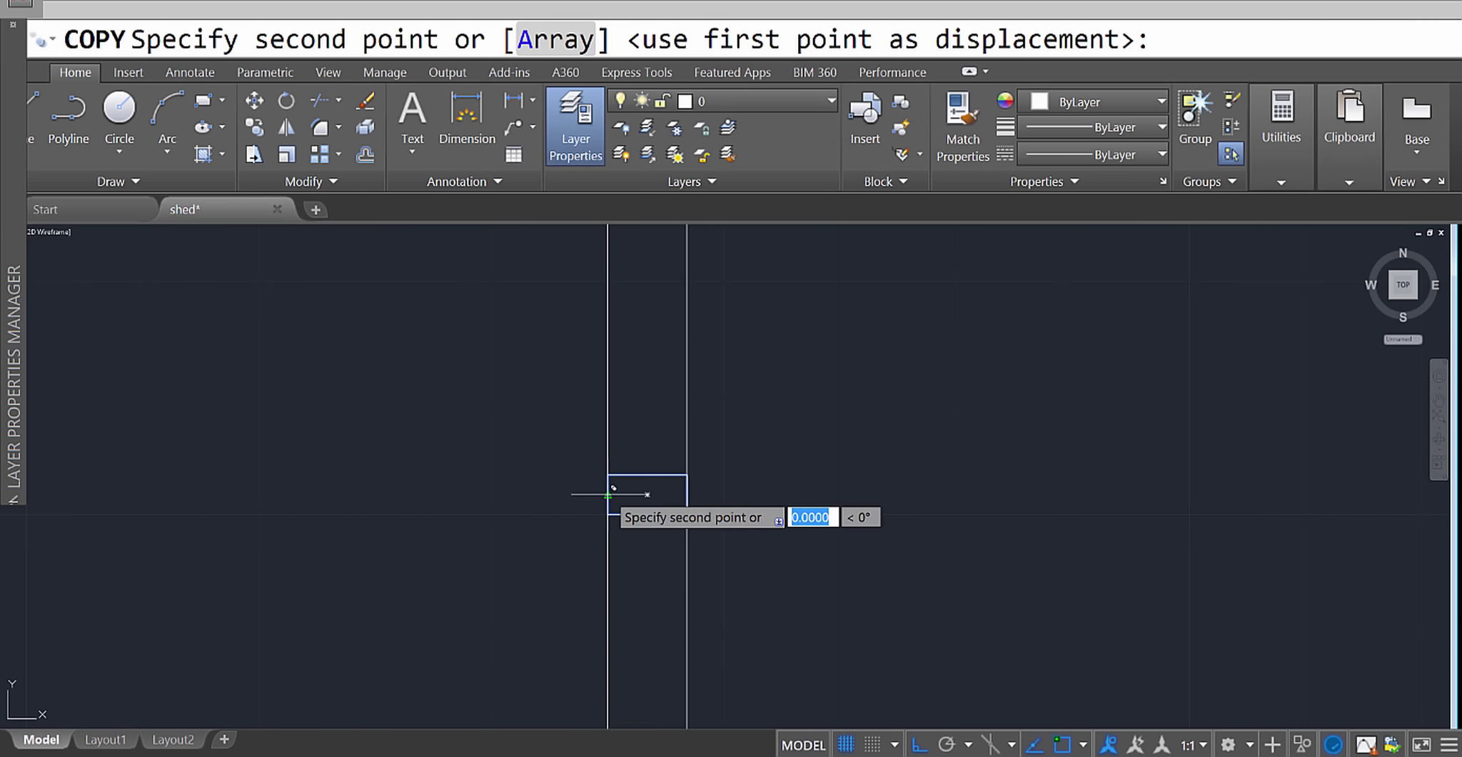
pyautogui.scroll(-4, 614, 492)
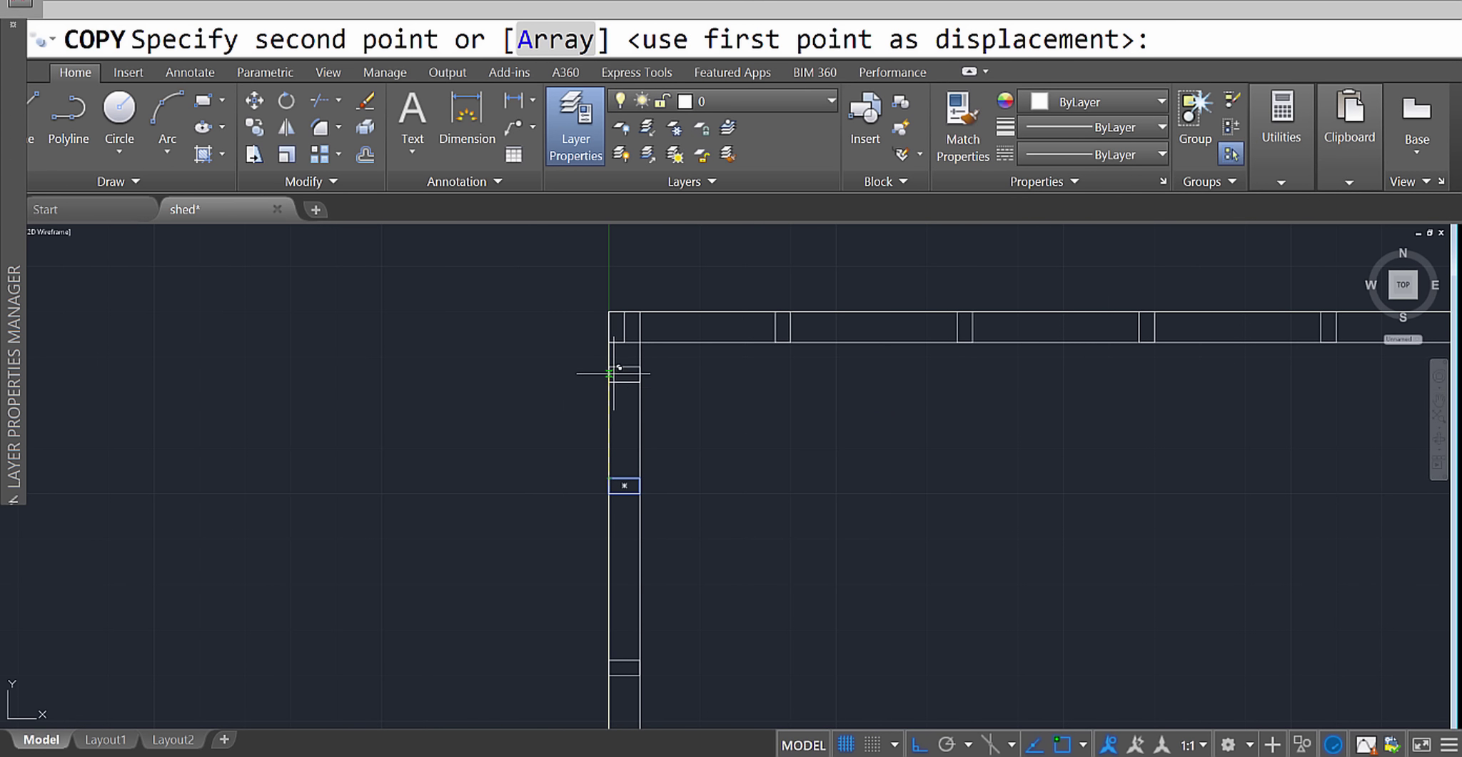
pyautogui.write('2')
pyautogui.press('Return')
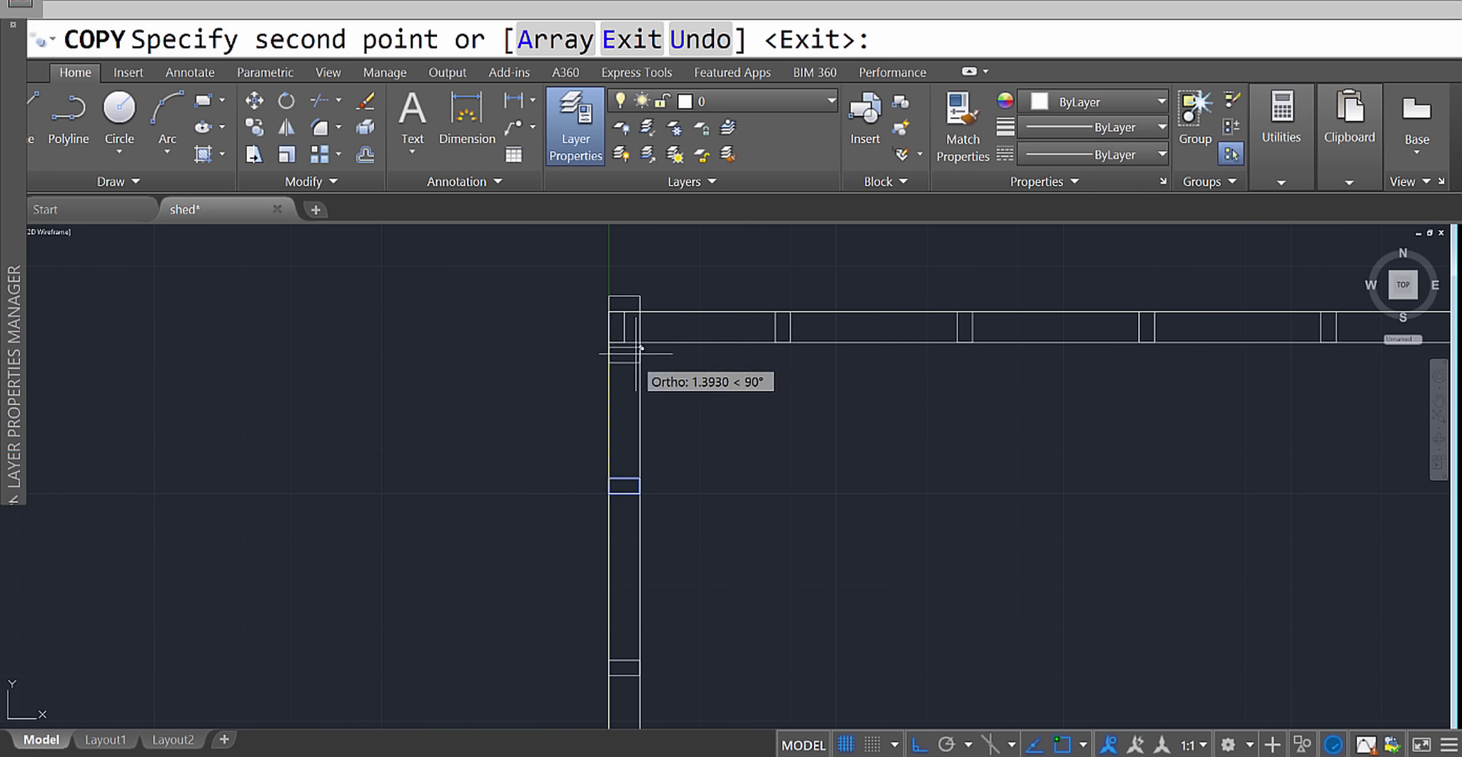
pyautogui.moveTo(611, 376); pyautogui.dragTo(627, 466, button='middle')
pyautogui.press('Return')
# Move the topmost left-wall rectangle down so its upper-left corner meets the outer upper-left corner of the walls.
pyautogui.scroll(4, 628, 464)
pyautogui.scroll(4, 632, 447)
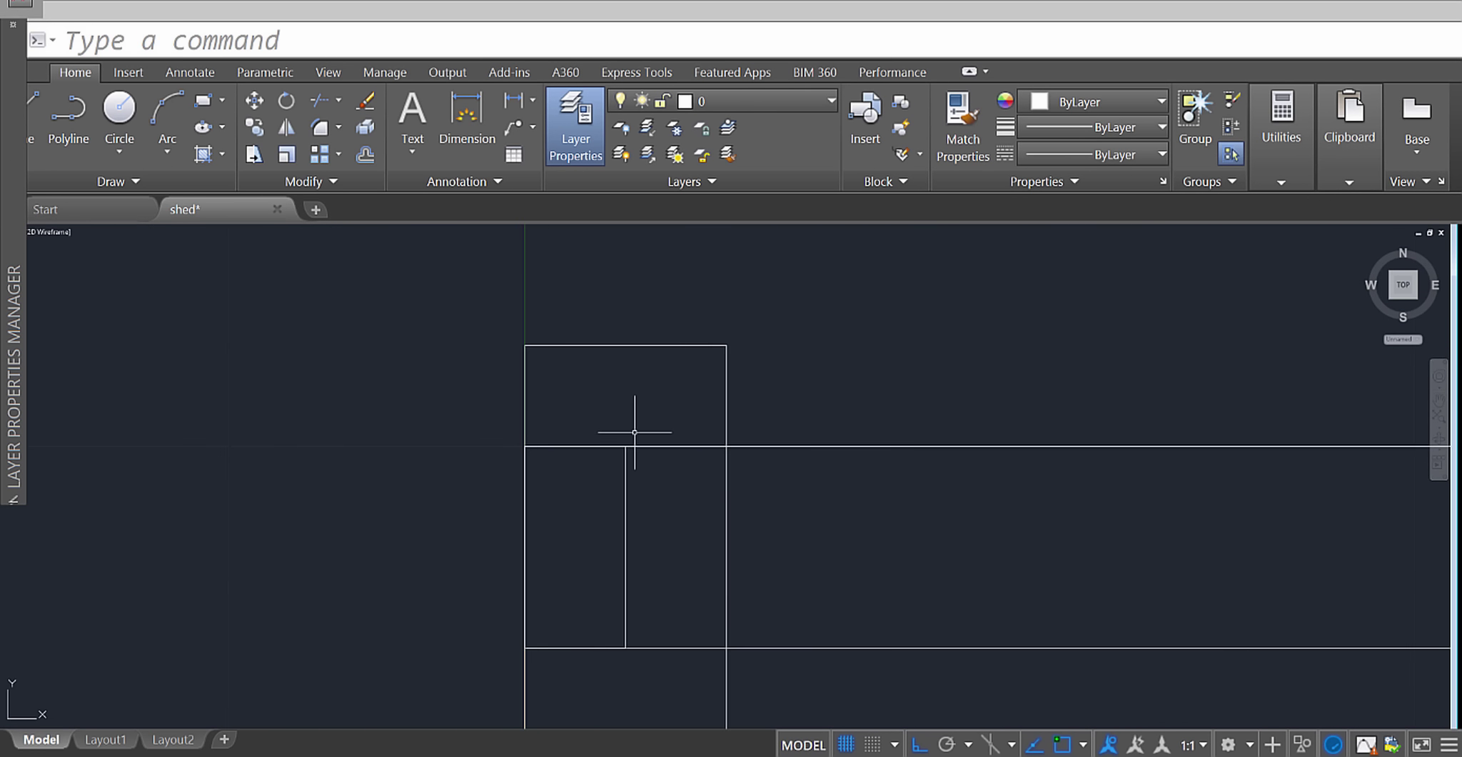
pyautogui.press('Escape')
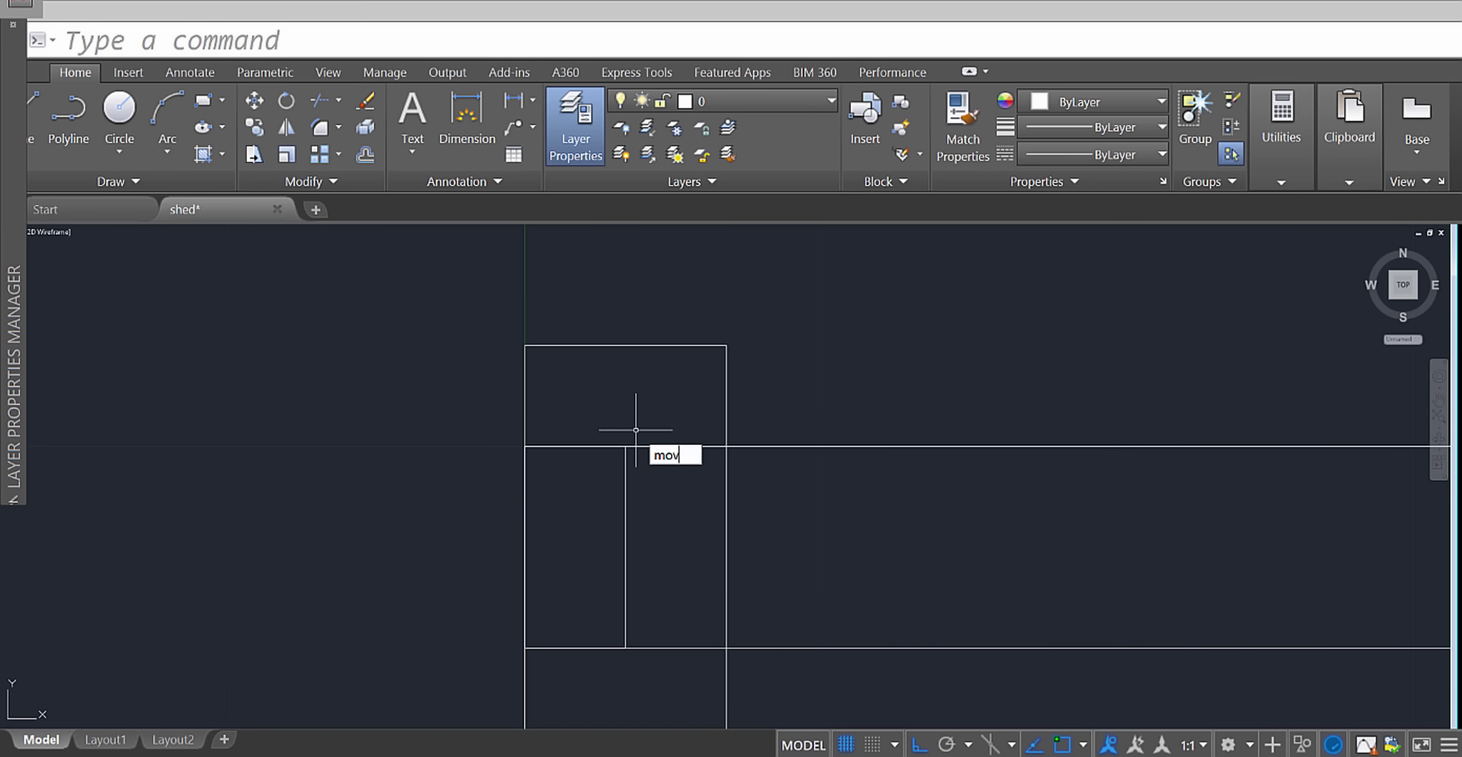
pyautogui.click(634, 429)
pyautogui.click(456, 329)
pyautogui.press('Return')
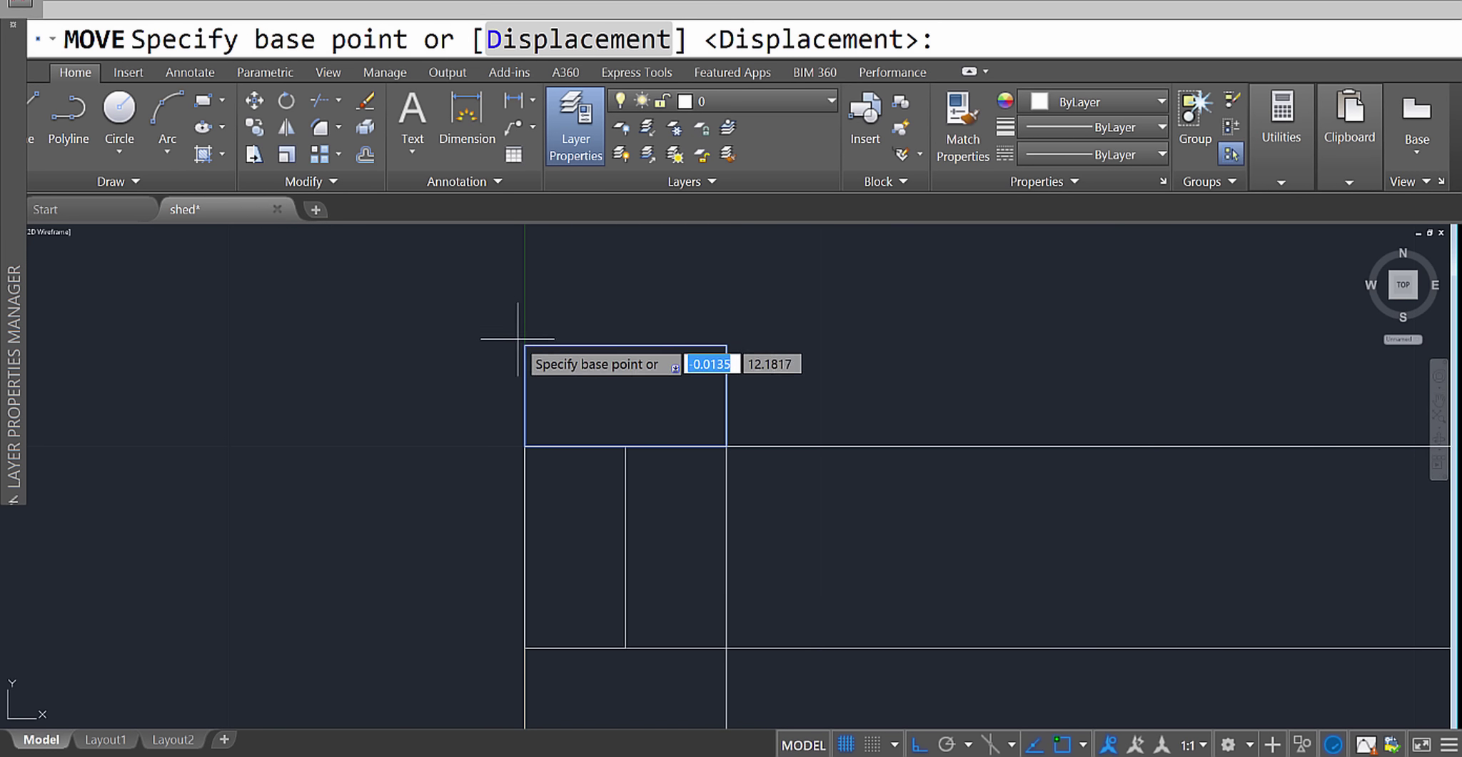
pyautogui.click(525, 345)
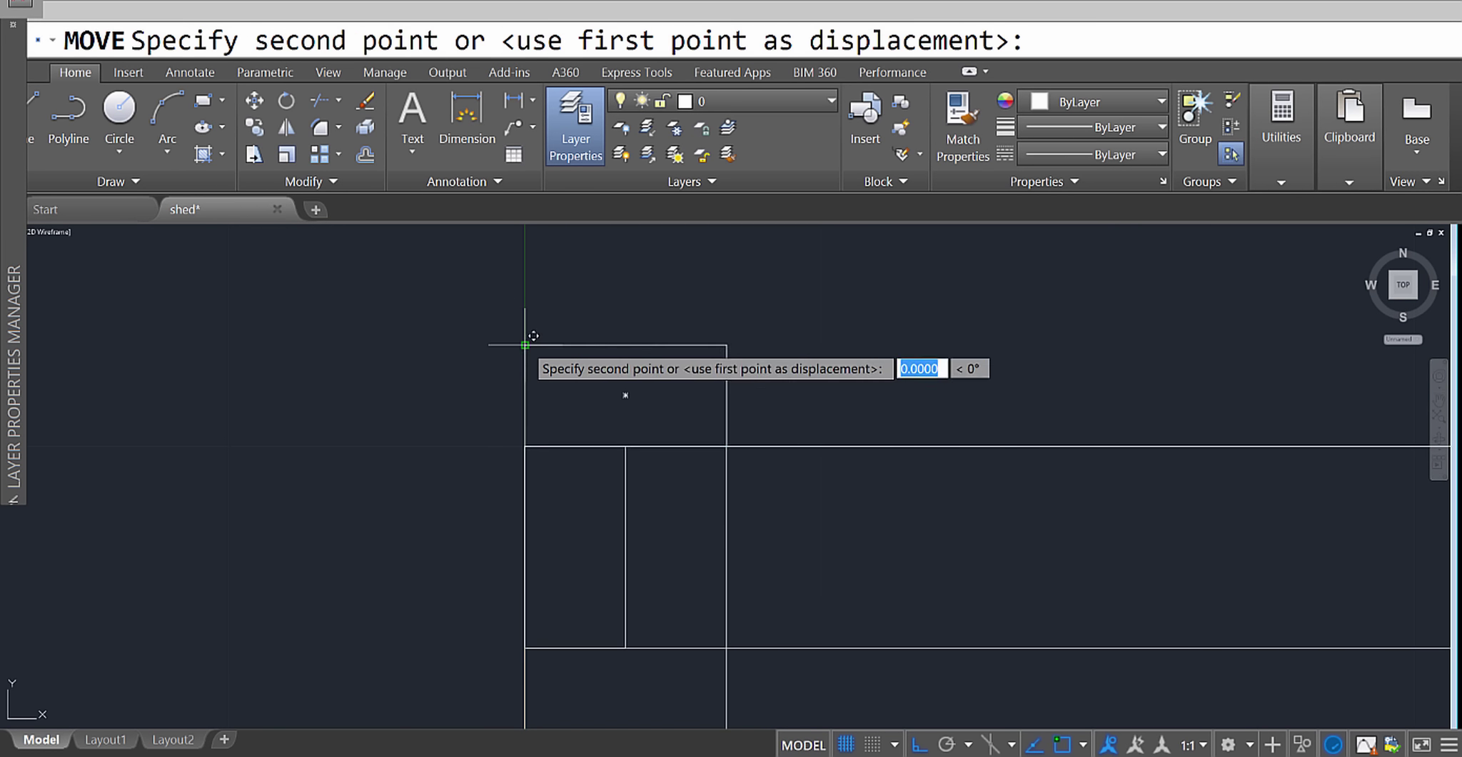
pyautogui.click(525, 446)
# Delete the two loose rectangles lying inside the wall outline.
pyautogui.scroll(-2, 532, 446)
pyautogui.scroll(-3, 532, 446)
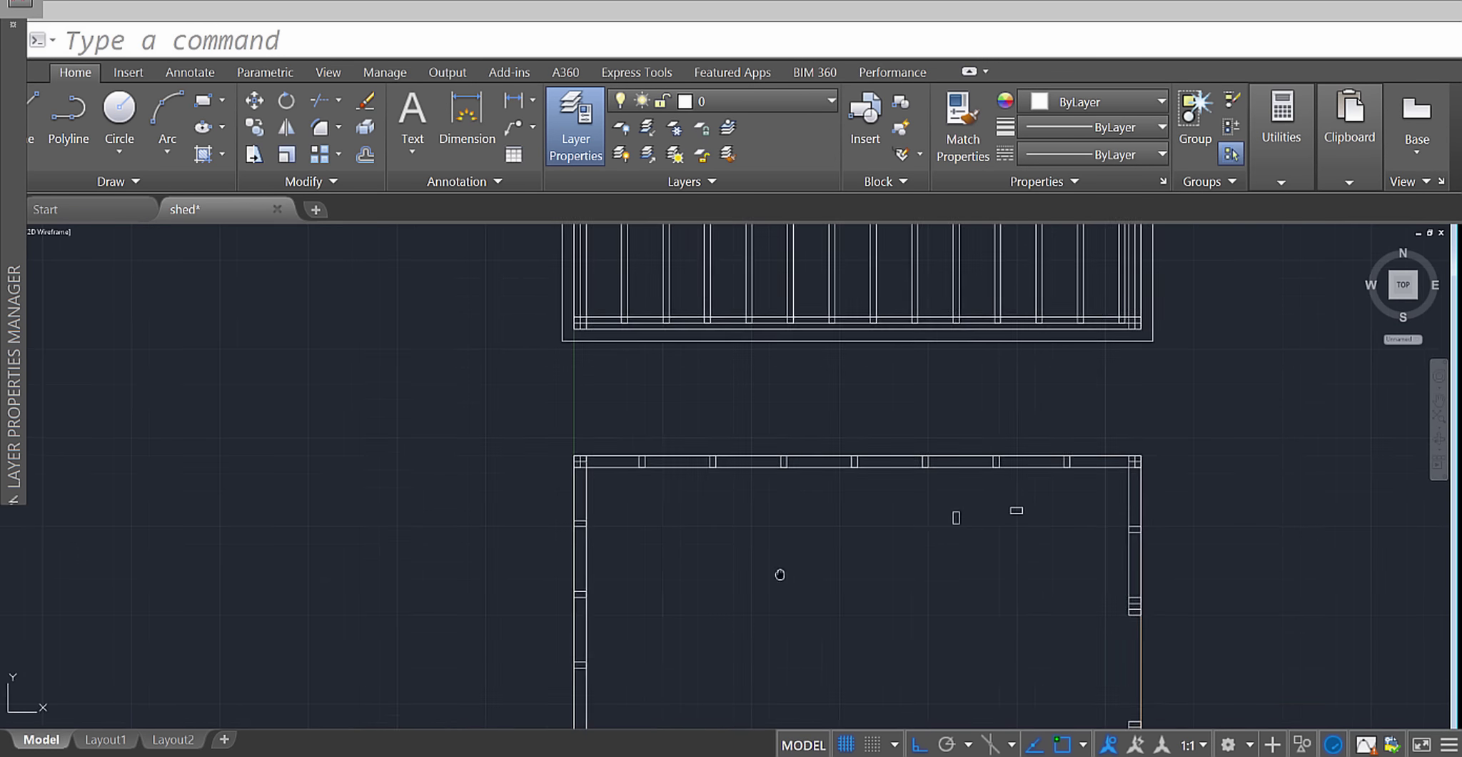
pyautogui.moveTo(776, 574); pyautogui.dragTo(749, 393, button='middle')
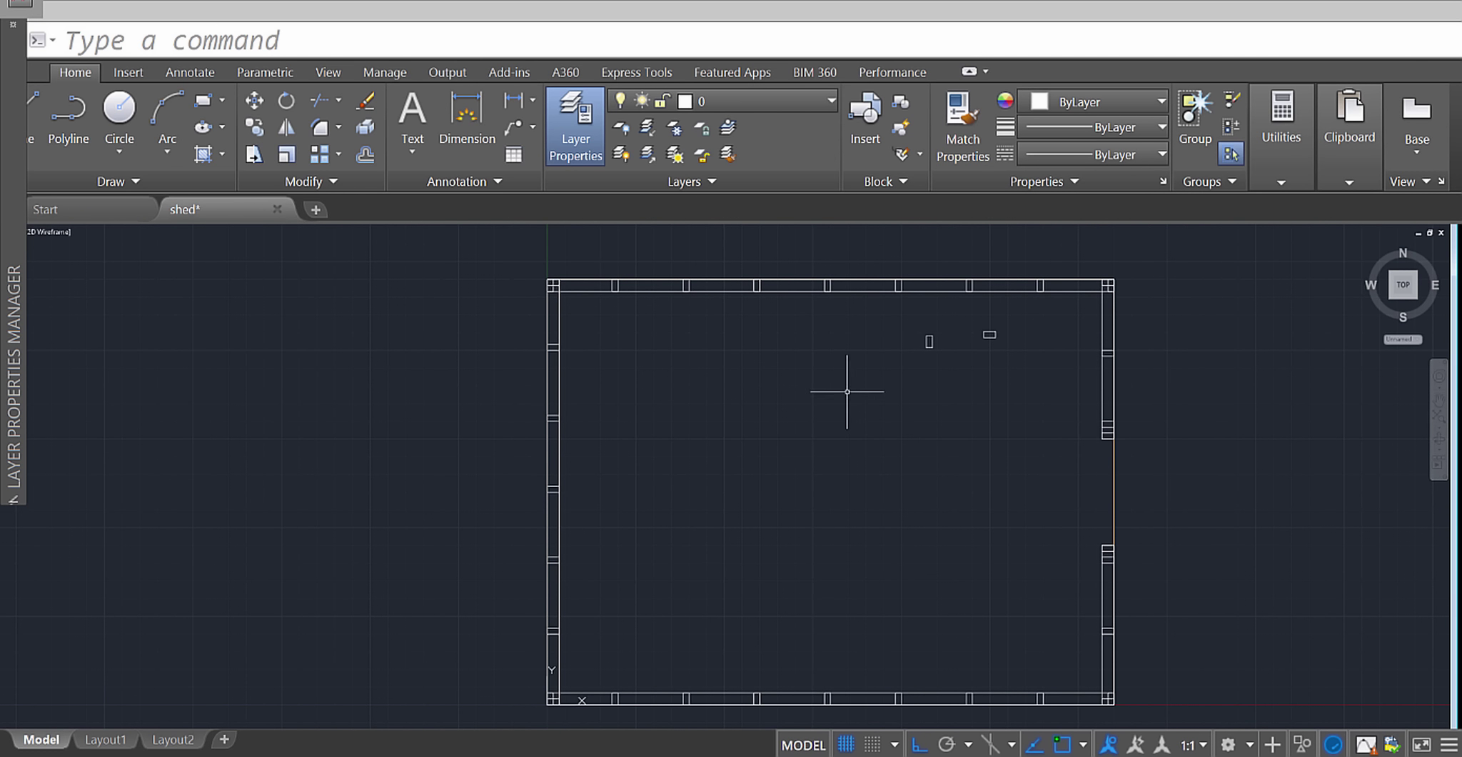
pyautogui.click(1012, 377)
pyautogui.click(917, 321)
# Turn off the Subfloor layer.
pyautogui.click(811, 106)
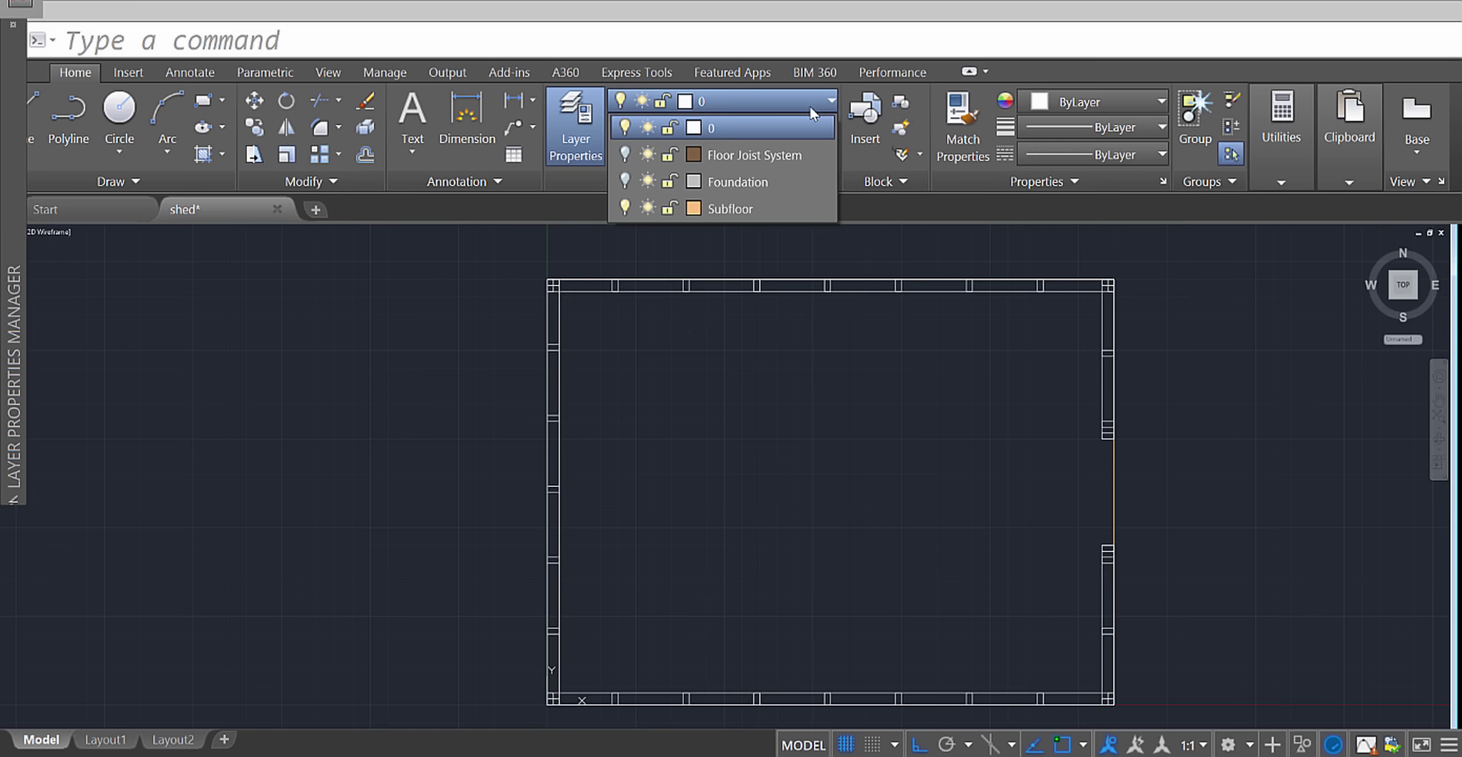
pyautogui.click(624, 212)
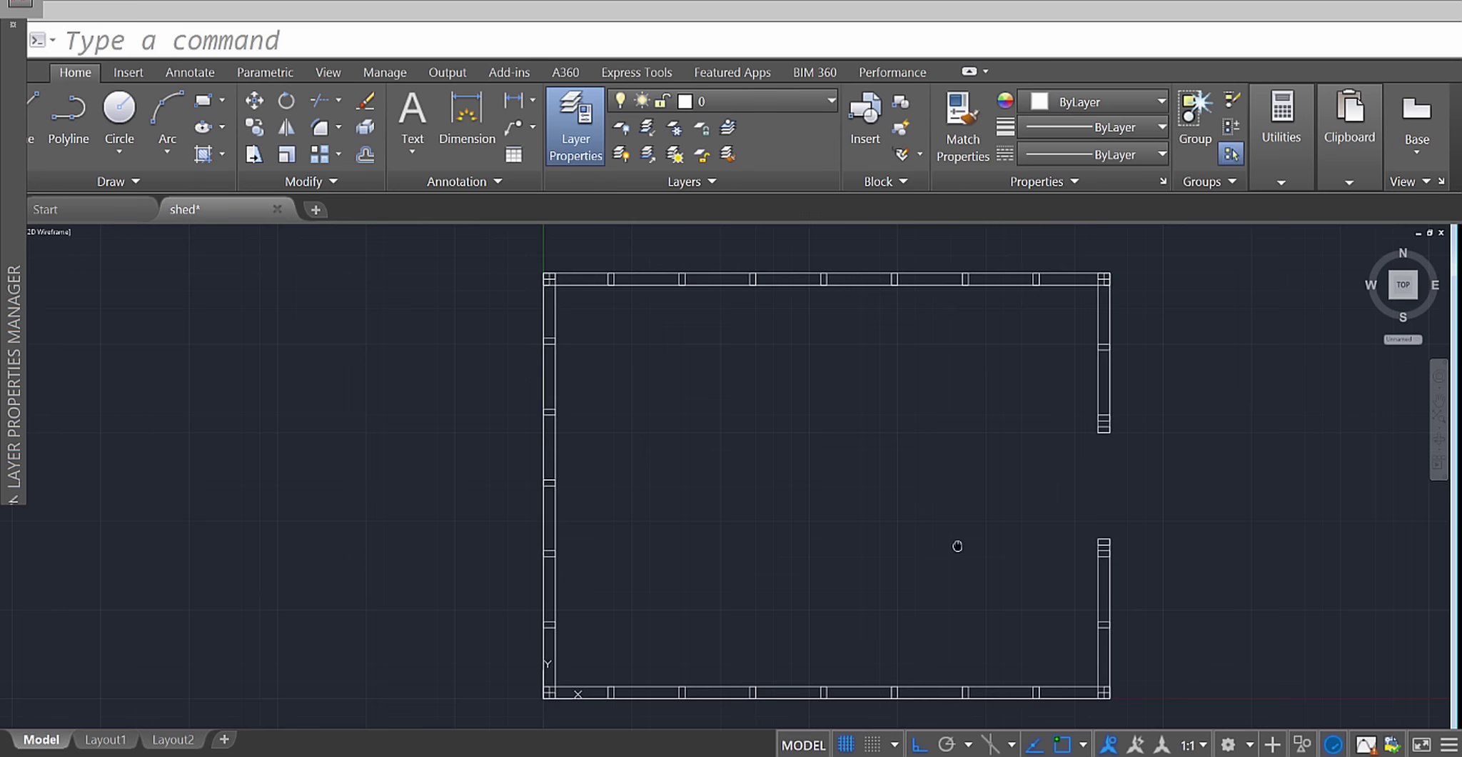
pyautogui.scroll(-2, 926, 487)
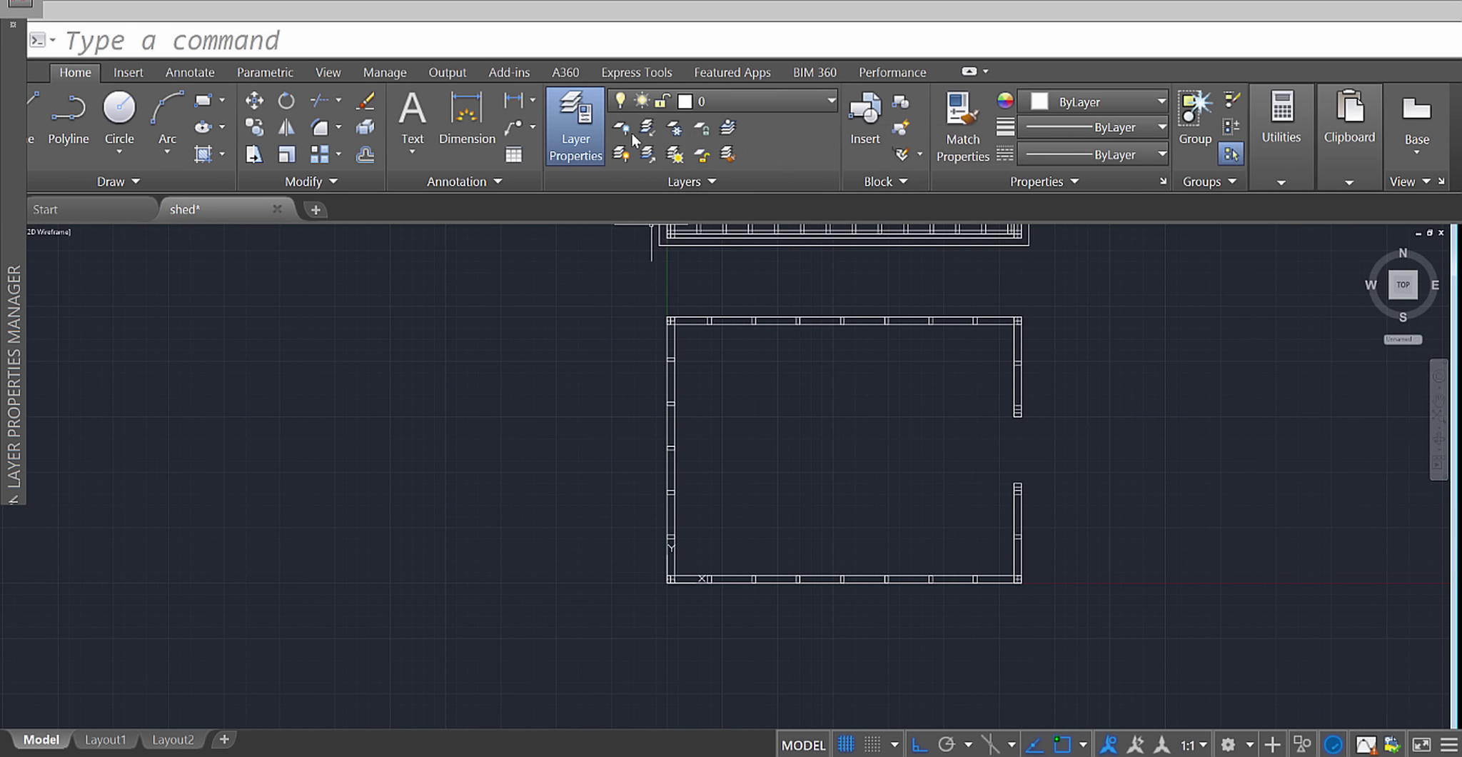
# Create a new layer named Wall System.
pyautogui.click(593, 128)
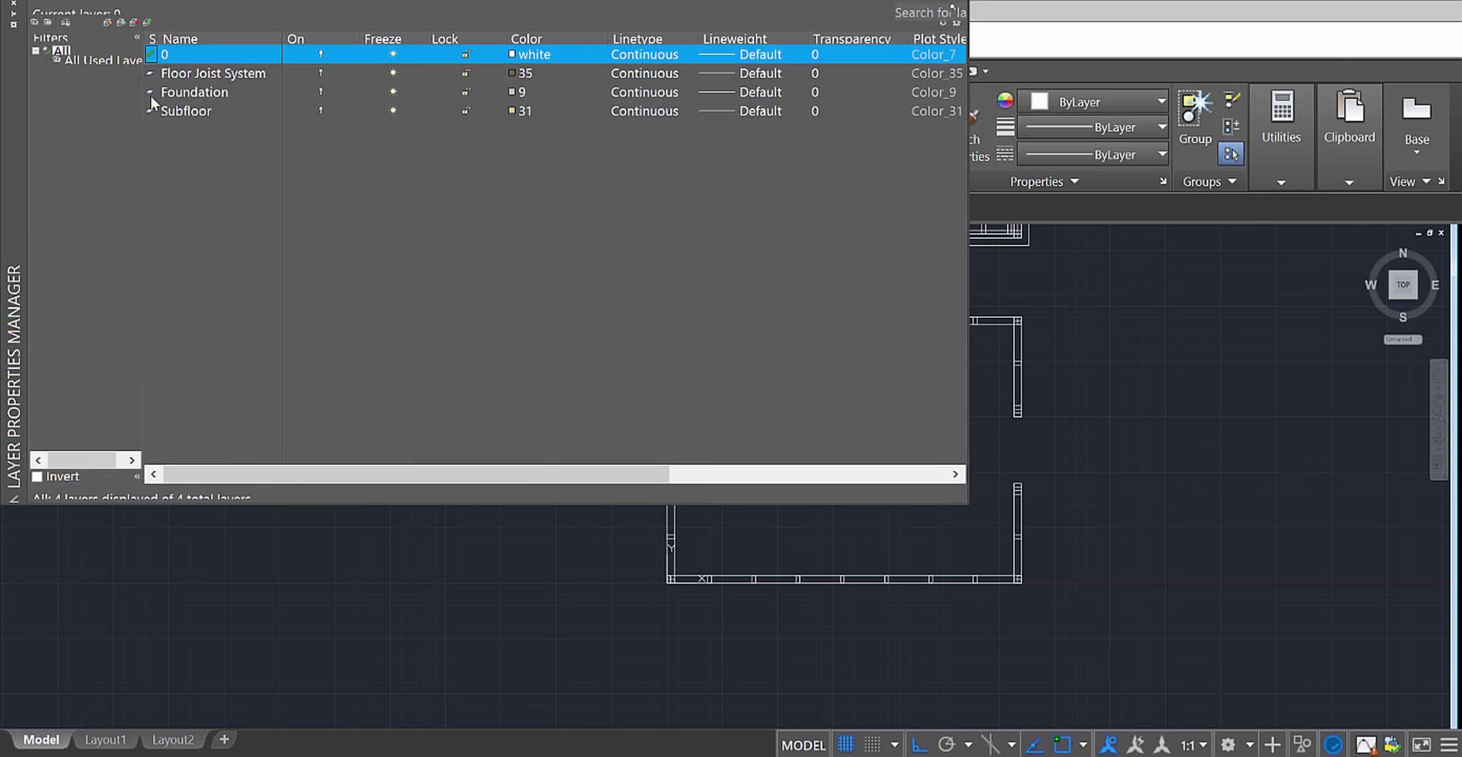
pyautogui.click(107, 22)
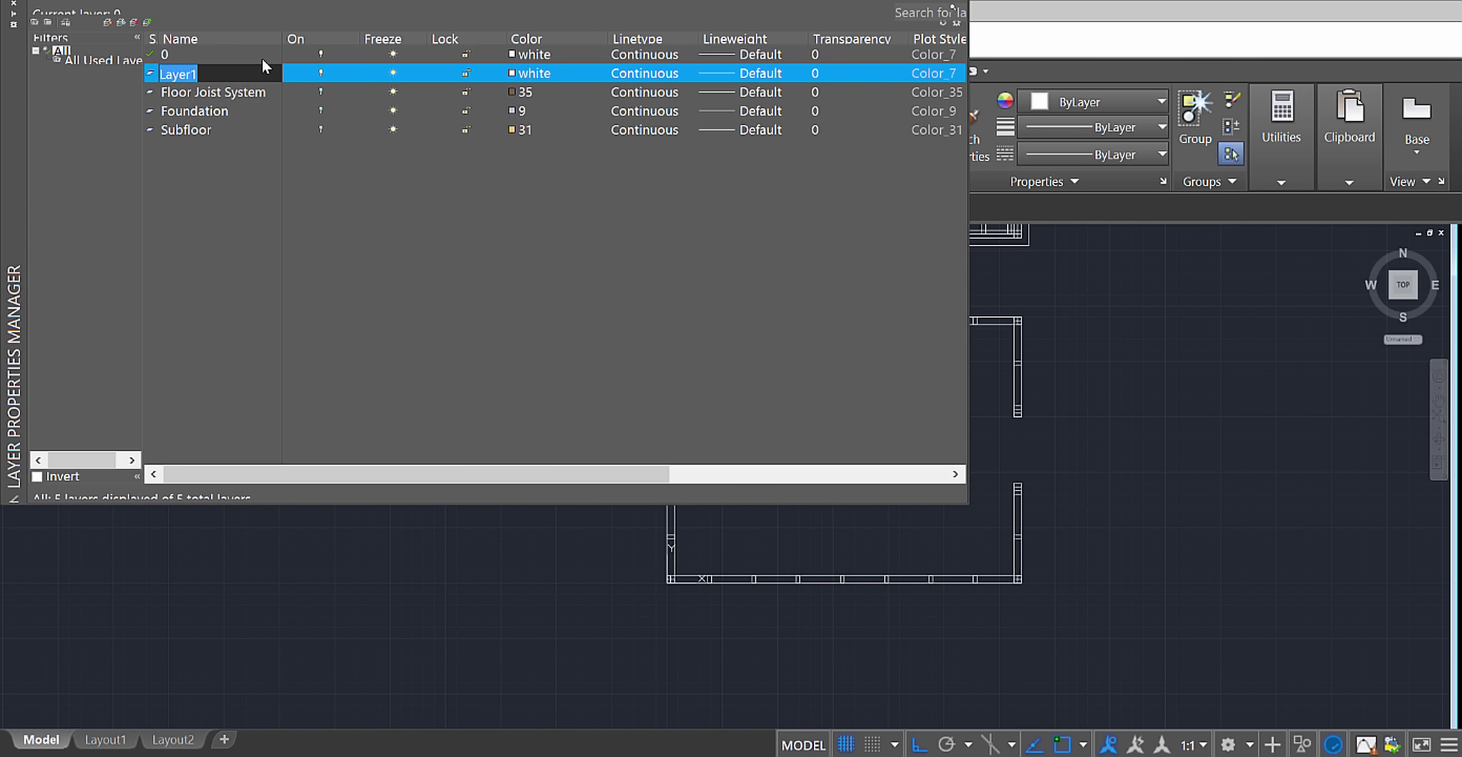
pyautogui.write('Wall System')
pyautogui.press('Return')
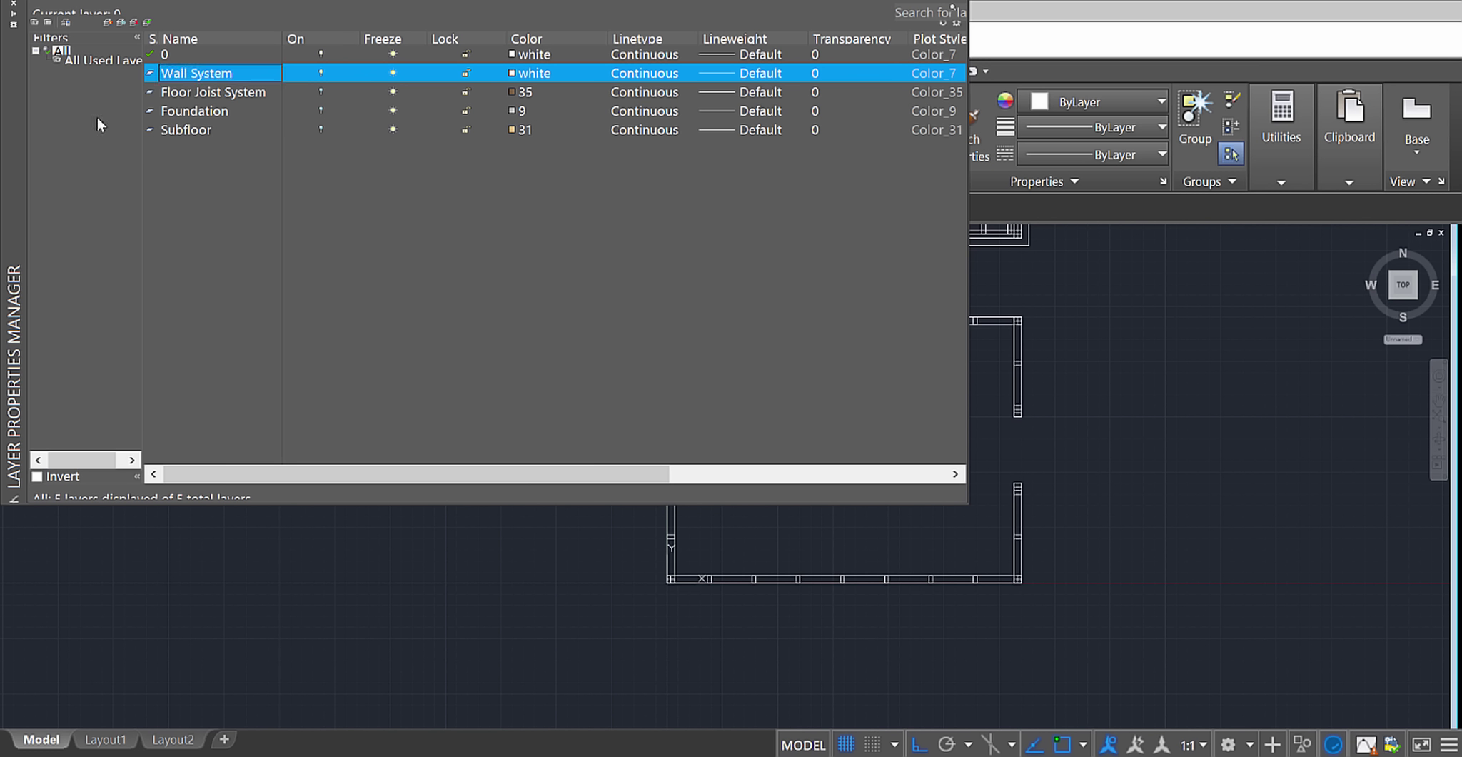
pyautogui.click(15, 18)
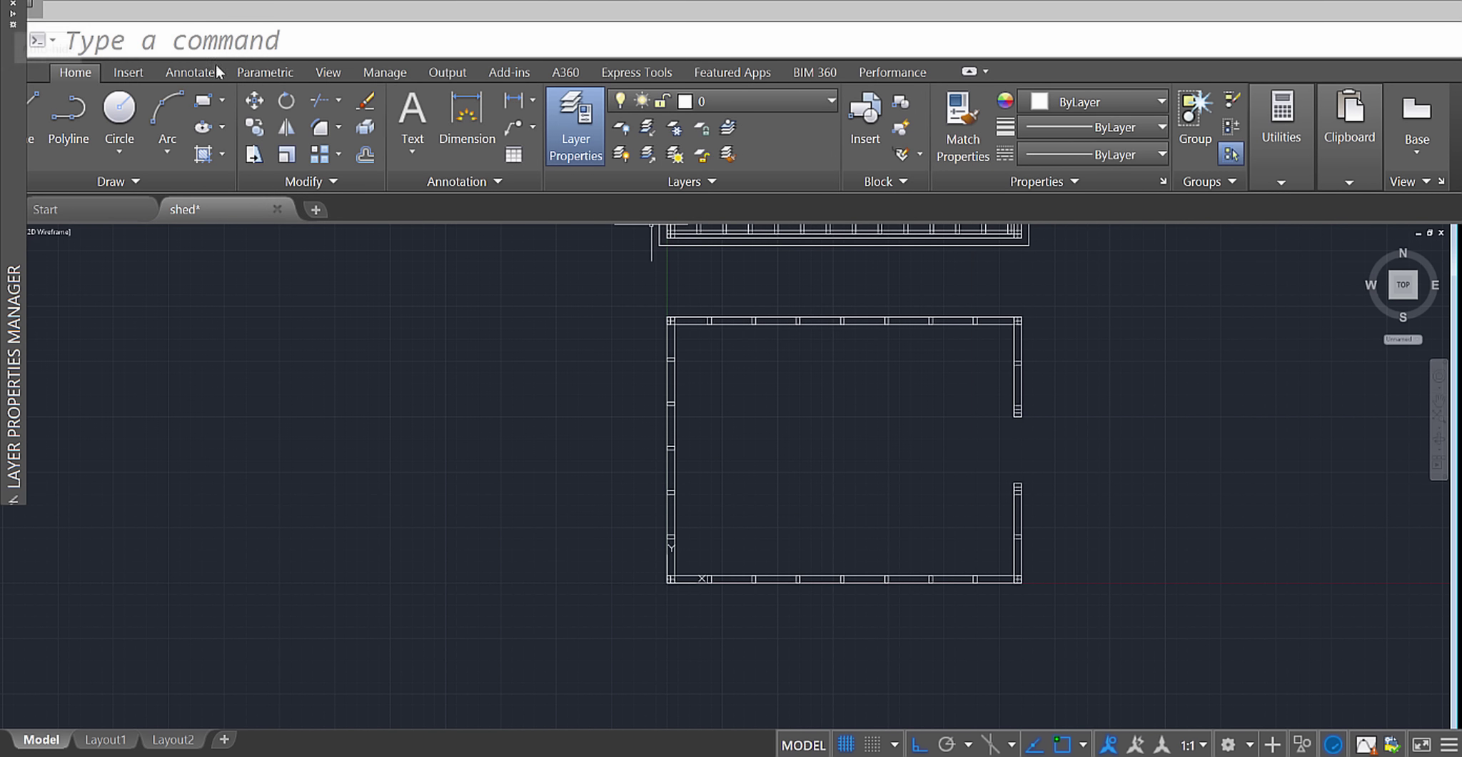
# Set the Wall System layer's color to index color 35.
pyautogui.click(769, 105)
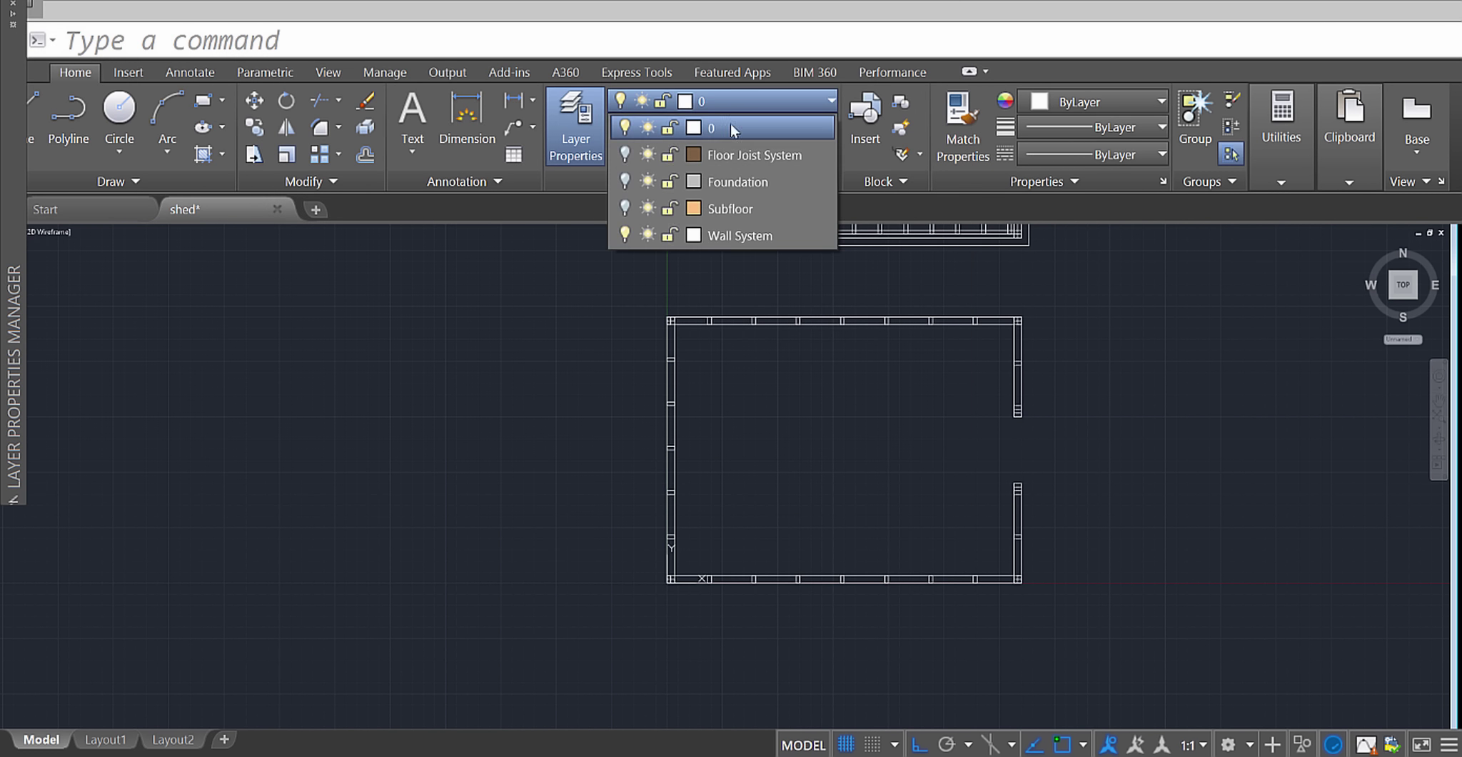
pyautogui.click(693, 235)
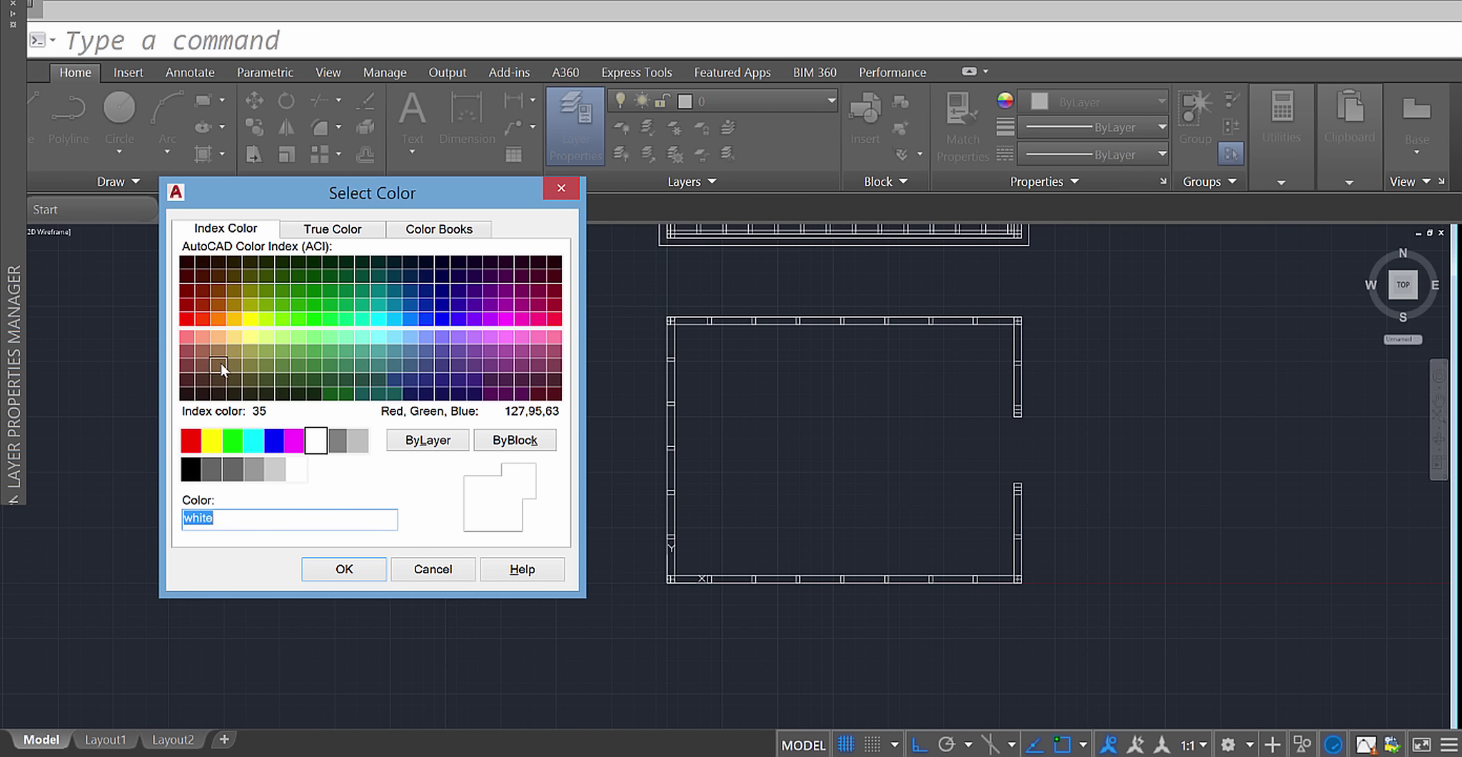
pyautogui.click(222, 364)
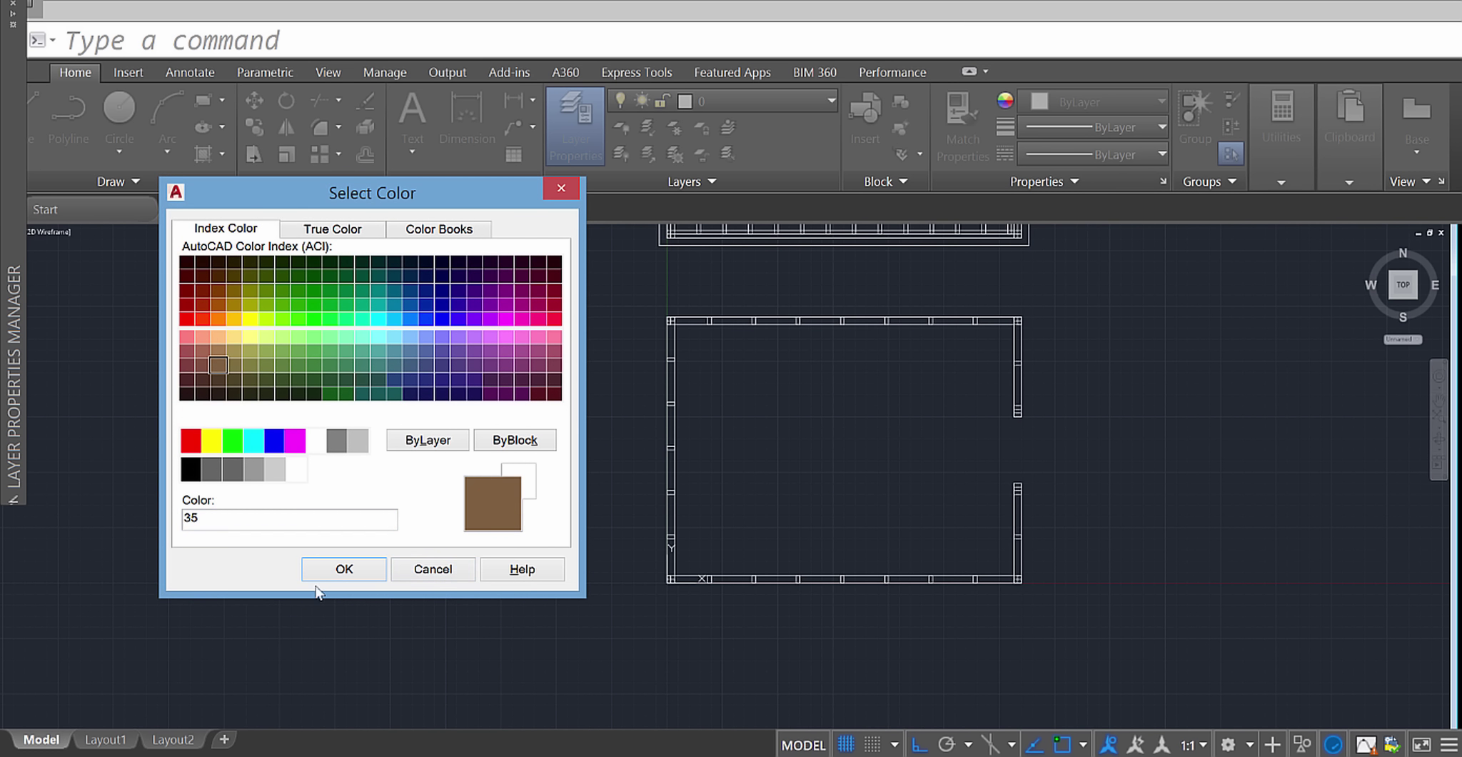
pyautogui.click(335, 568)
# Assign all wall outlines and the rectangles inside them to the Wall System layer.
pyautogui.click(1073, 616)
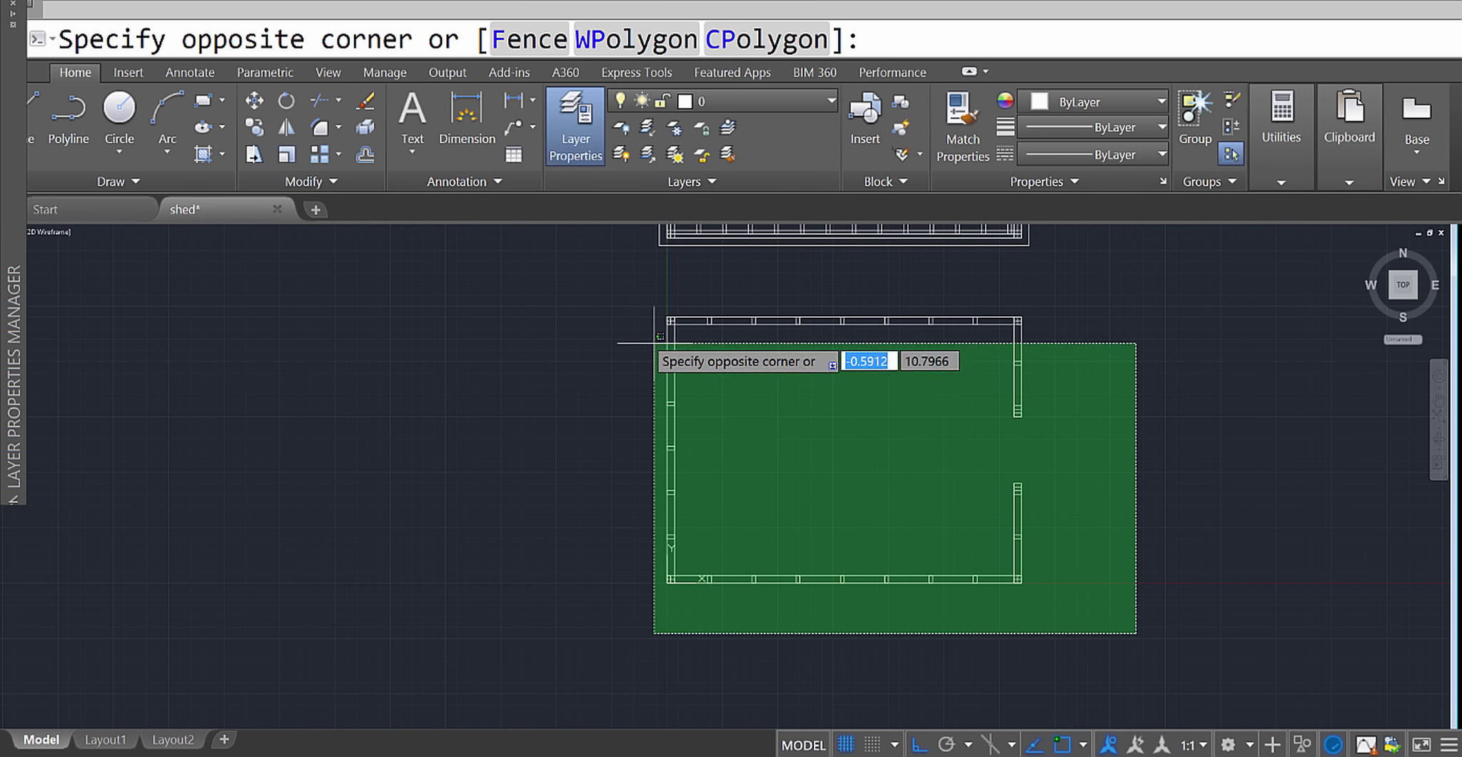
pyautogui.click(568, 282)
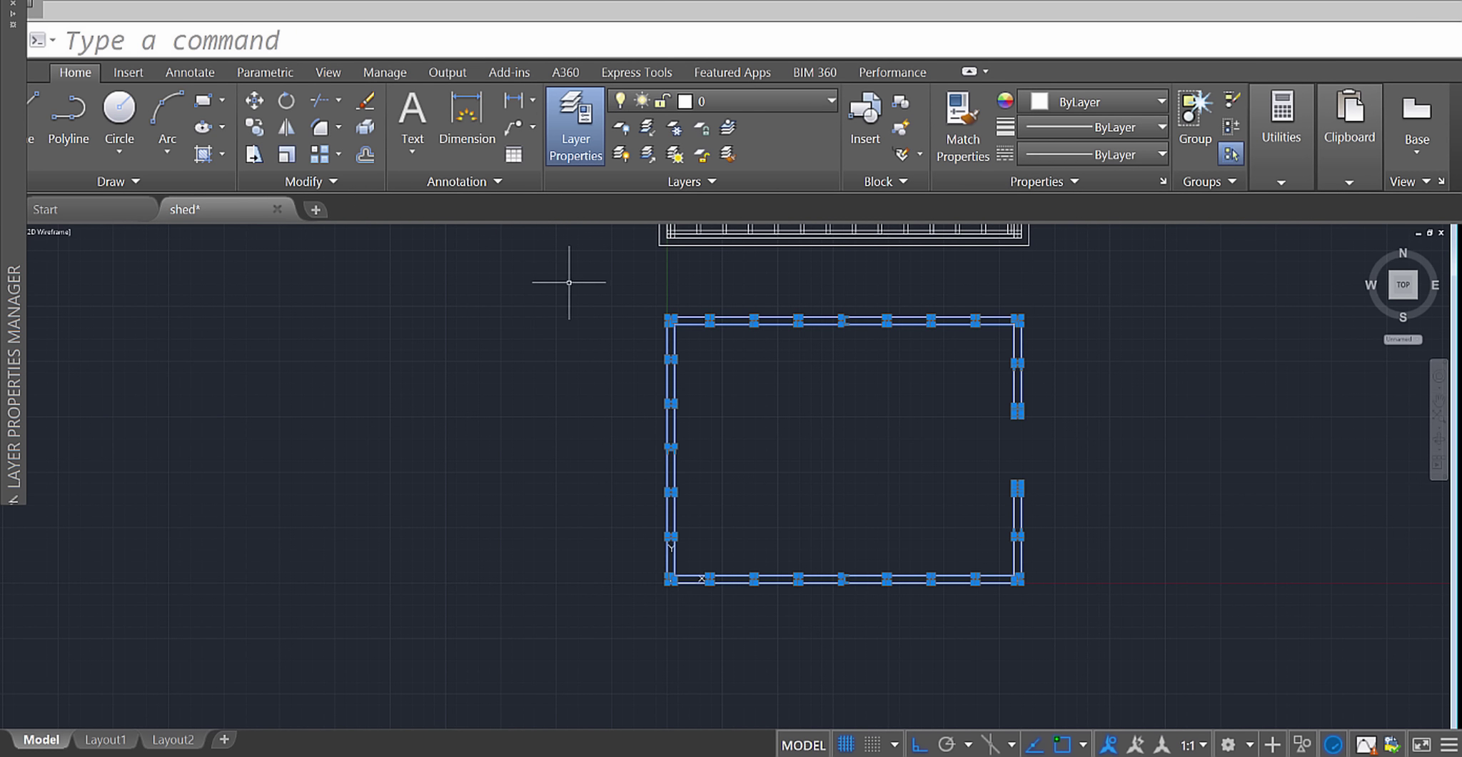
pyautogui.click(819, 104)
pyautogui.click(720, 237)
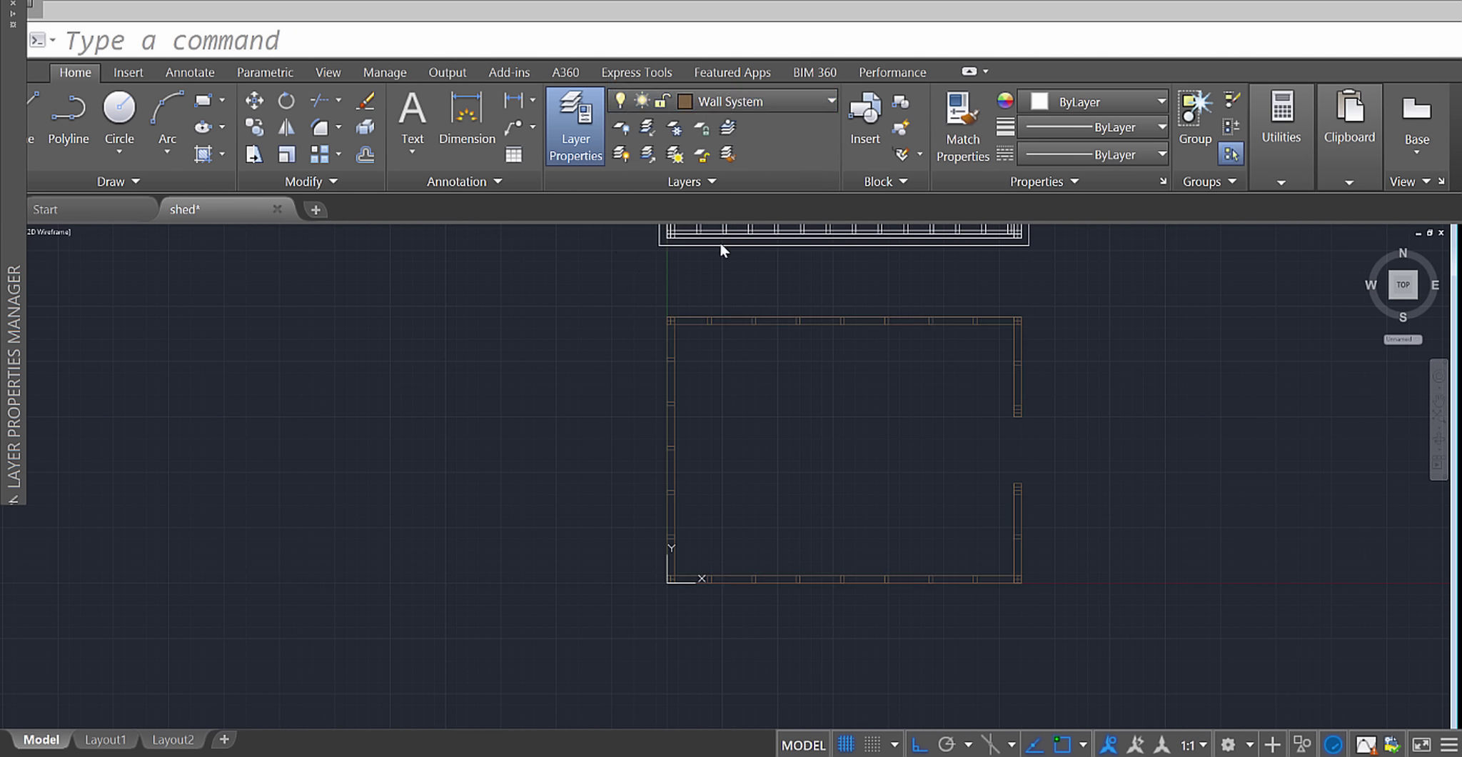
pyautogui.click(728, 127)
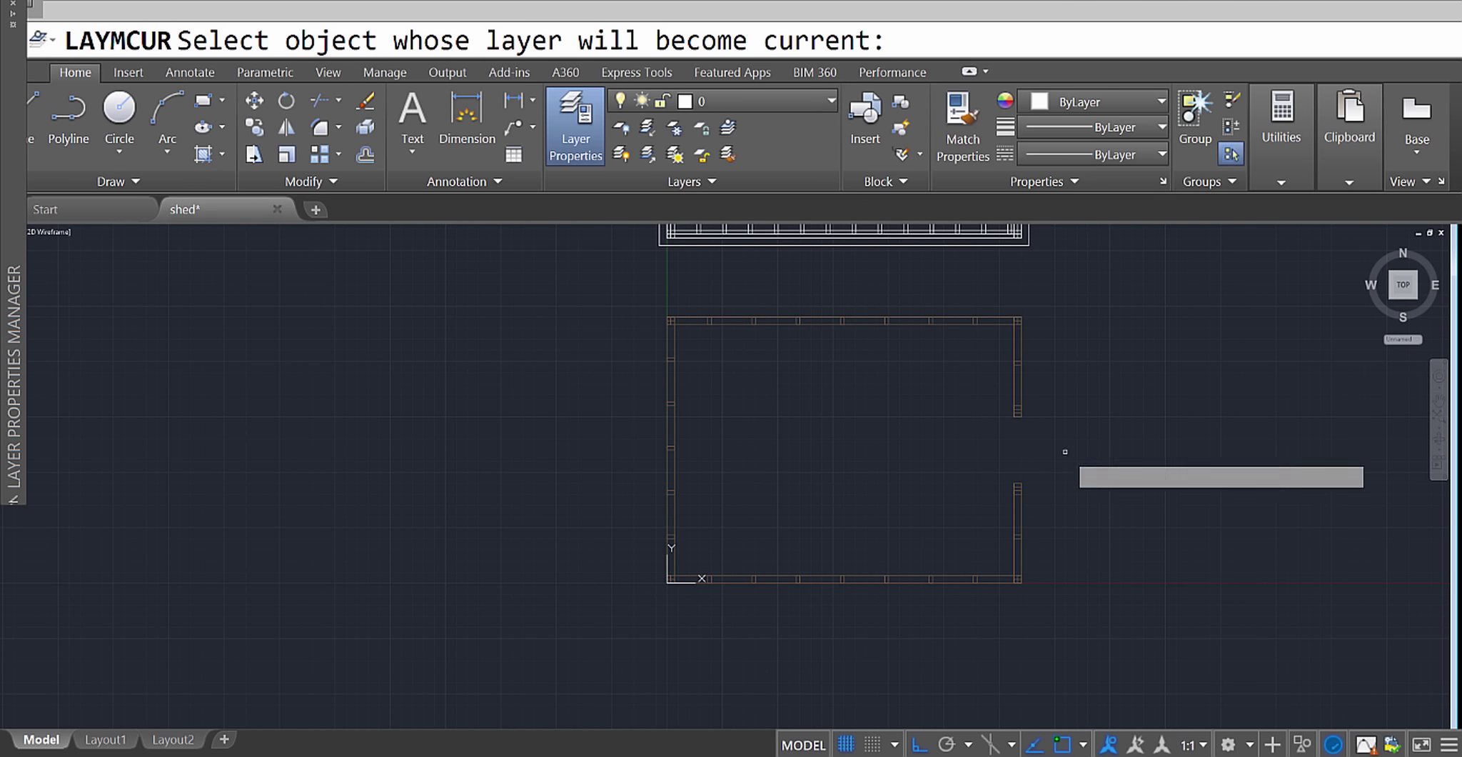
pyautogui.press('Escape')
pyautogui.scroll(2, 1056, 528)
pyautogui.scroll(-4, 1044, 548)
pyautogui.scroll(8, 1038, 555)
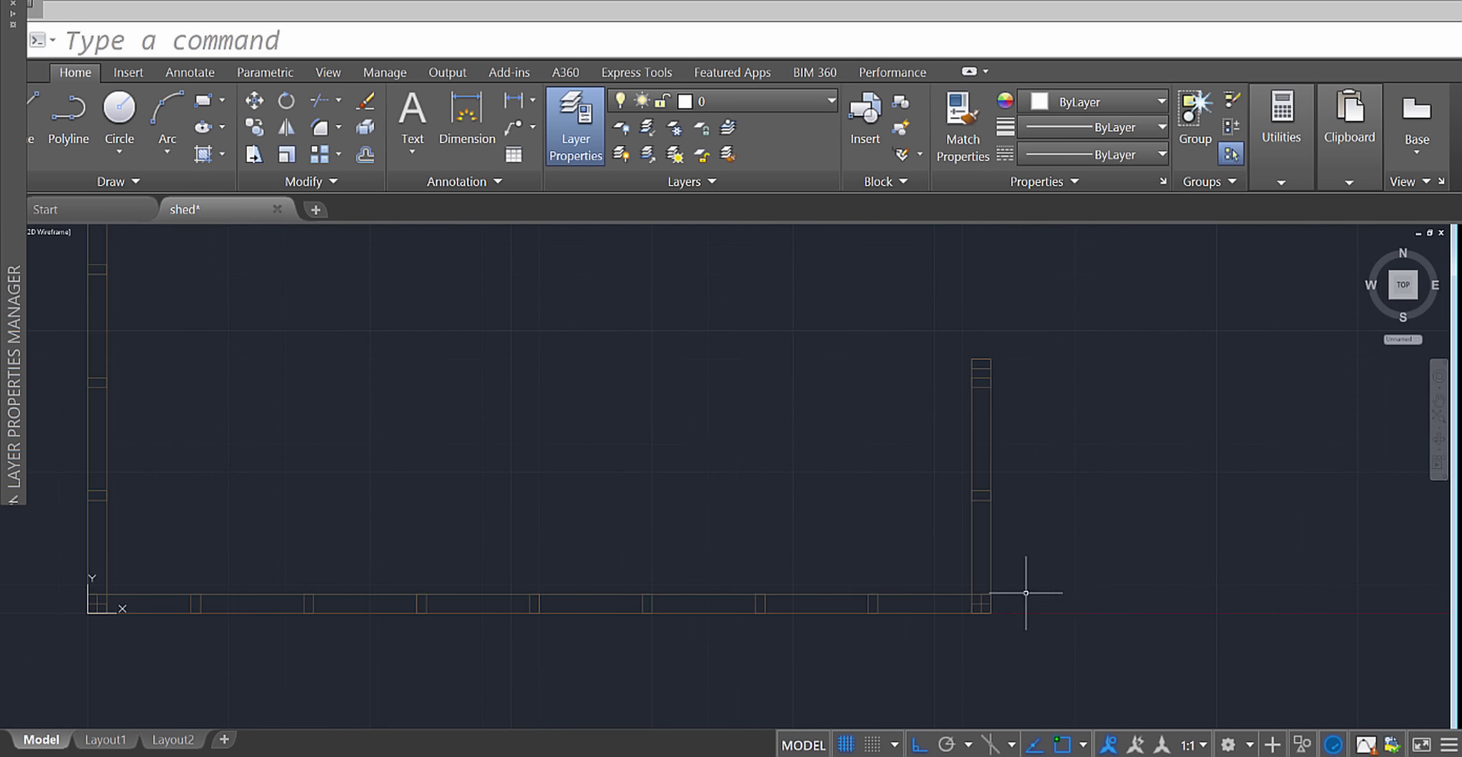
pyautogui.scroll(-5, 1015, 577)
# Turn on the Subfloor layer and set the visual style to Shaded to view the model in 3D.
pyautogui.keyDown('shift'); pyautogui.moveTo(985, 561); pyautogui.dragTo(951, 473, button='middle'); pyautogui.keyUp('shift')
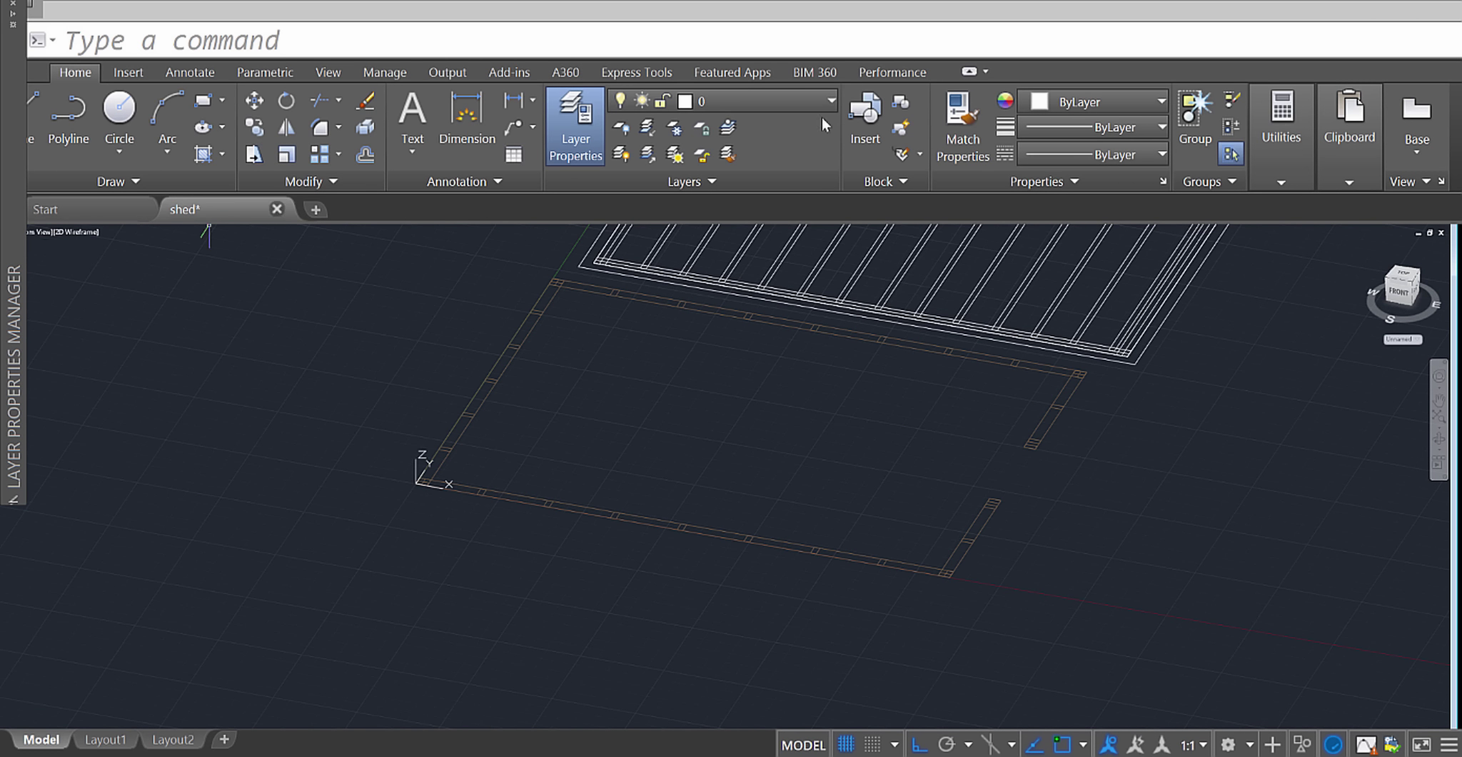
pyautogui.click(819, 98)
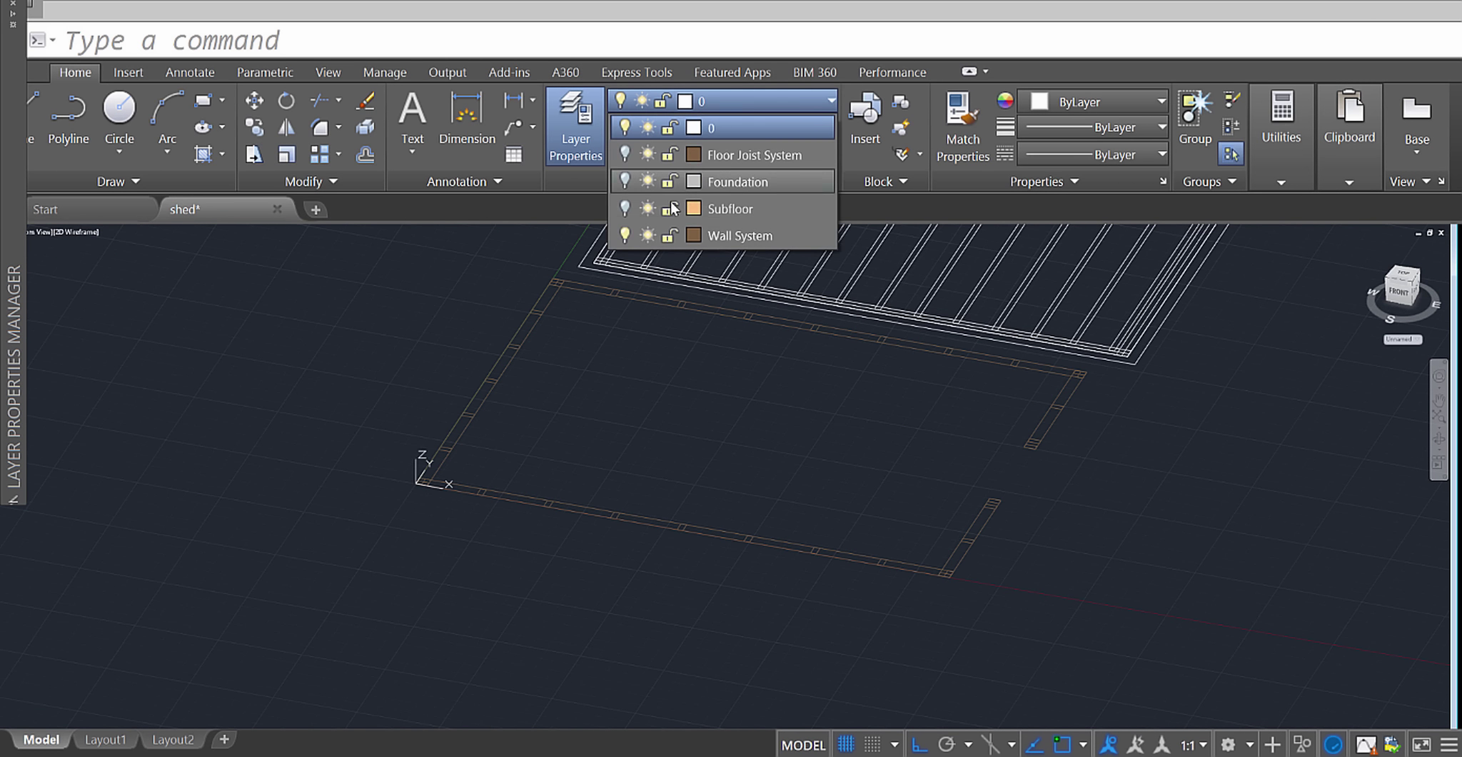
pyautogui.click(625, 208)
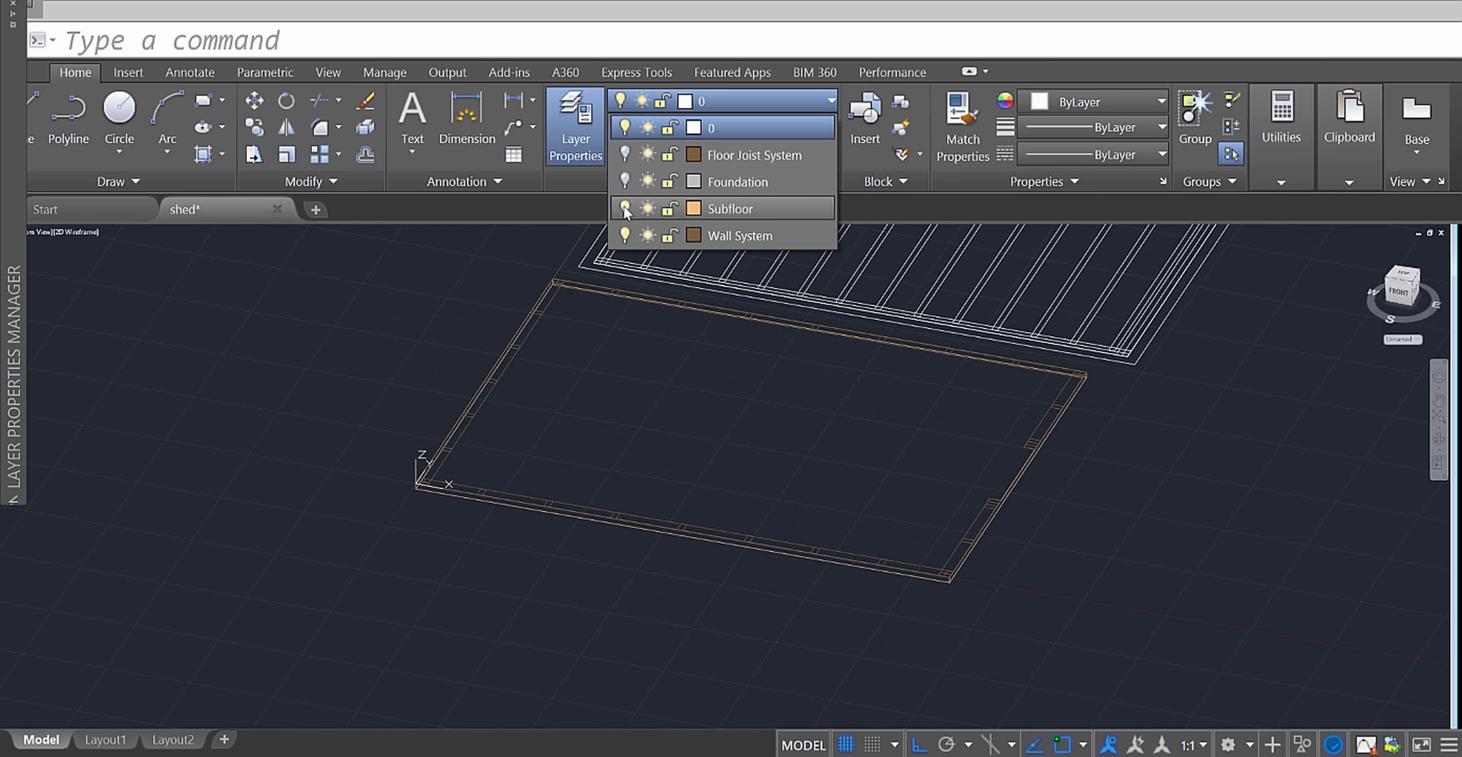
pyautogui.click(74, 234)
pyautogui.click(79, 232)
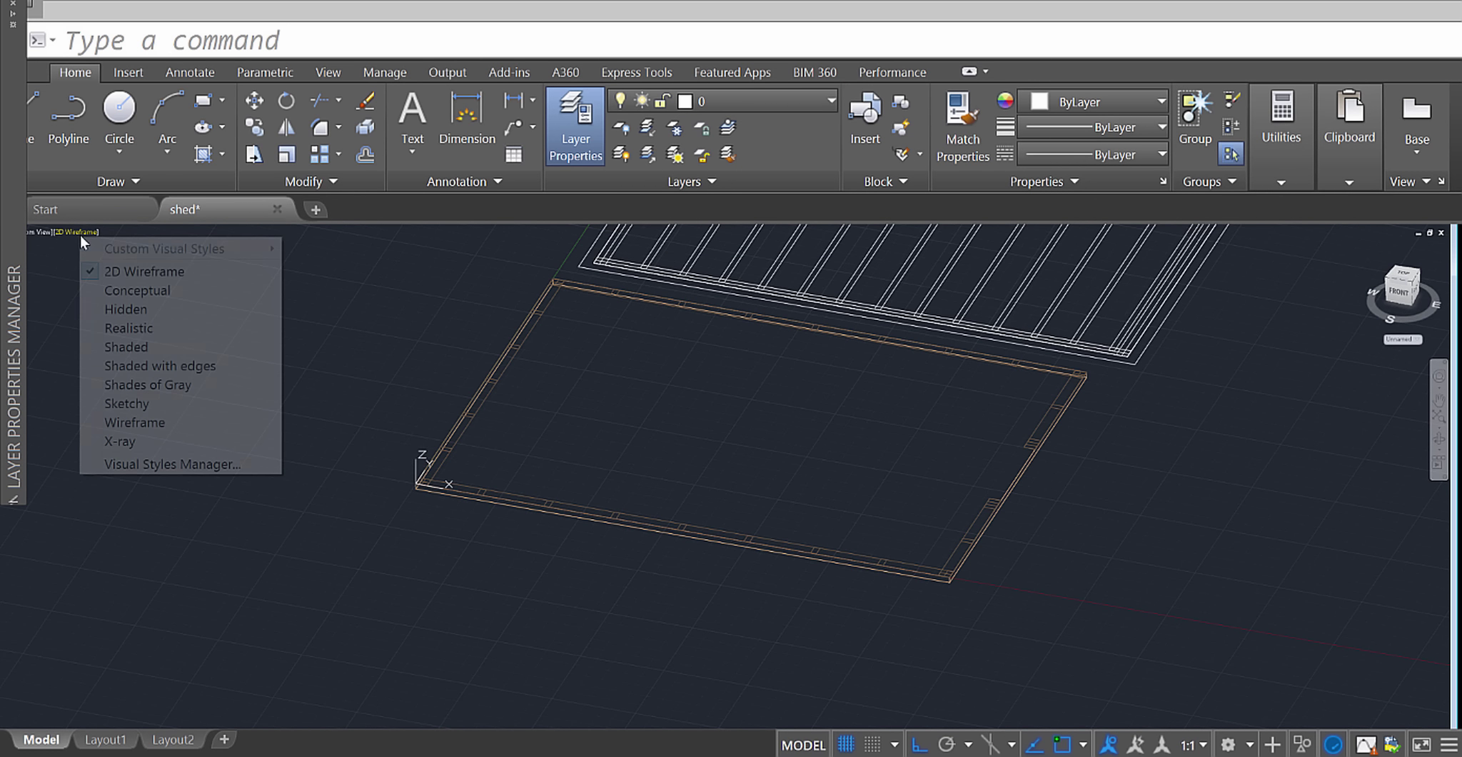
pyautogui.click(127, 346)
pyautogui.moveTo(749, 528)
pyautogui.keyDown('shift'); pyautogui.mouseDown(button='middle')
pyautogui.moveTo(760, 418)
pyautogui.moveTo(773, 473)
pyautogui.moveTo(1055, 486)
pyautogui.moveTo(1112, 453)
pyautogui.moveTo(1037, 384)
pyautogui.mouseUp(button='middle'); pyautogui.keyUp('shift')
pyautogui.scroll(2, 1000, 377)
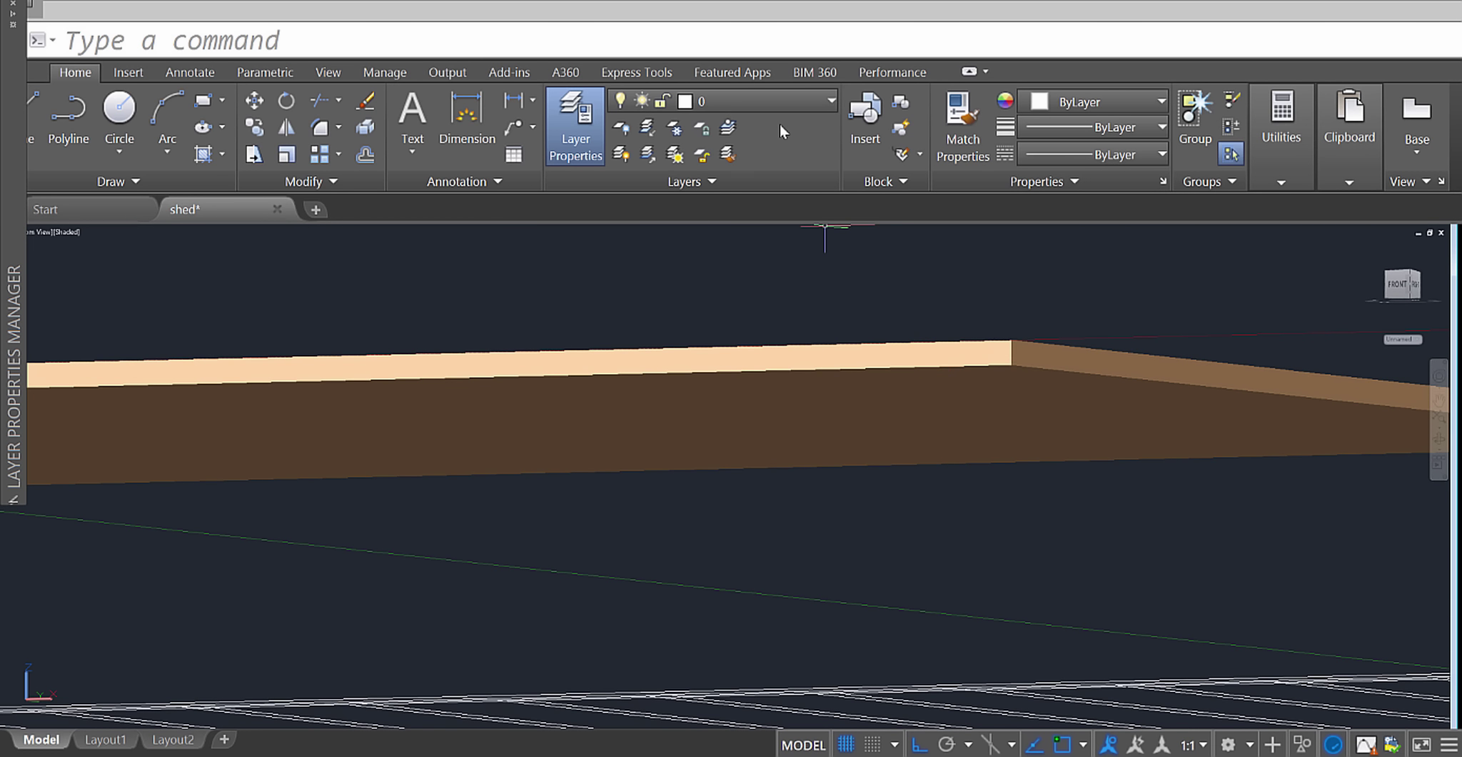
# Turn off the Wall System layer and look at the subfloor slab alone from above.
pyautogui.click(777, 96)
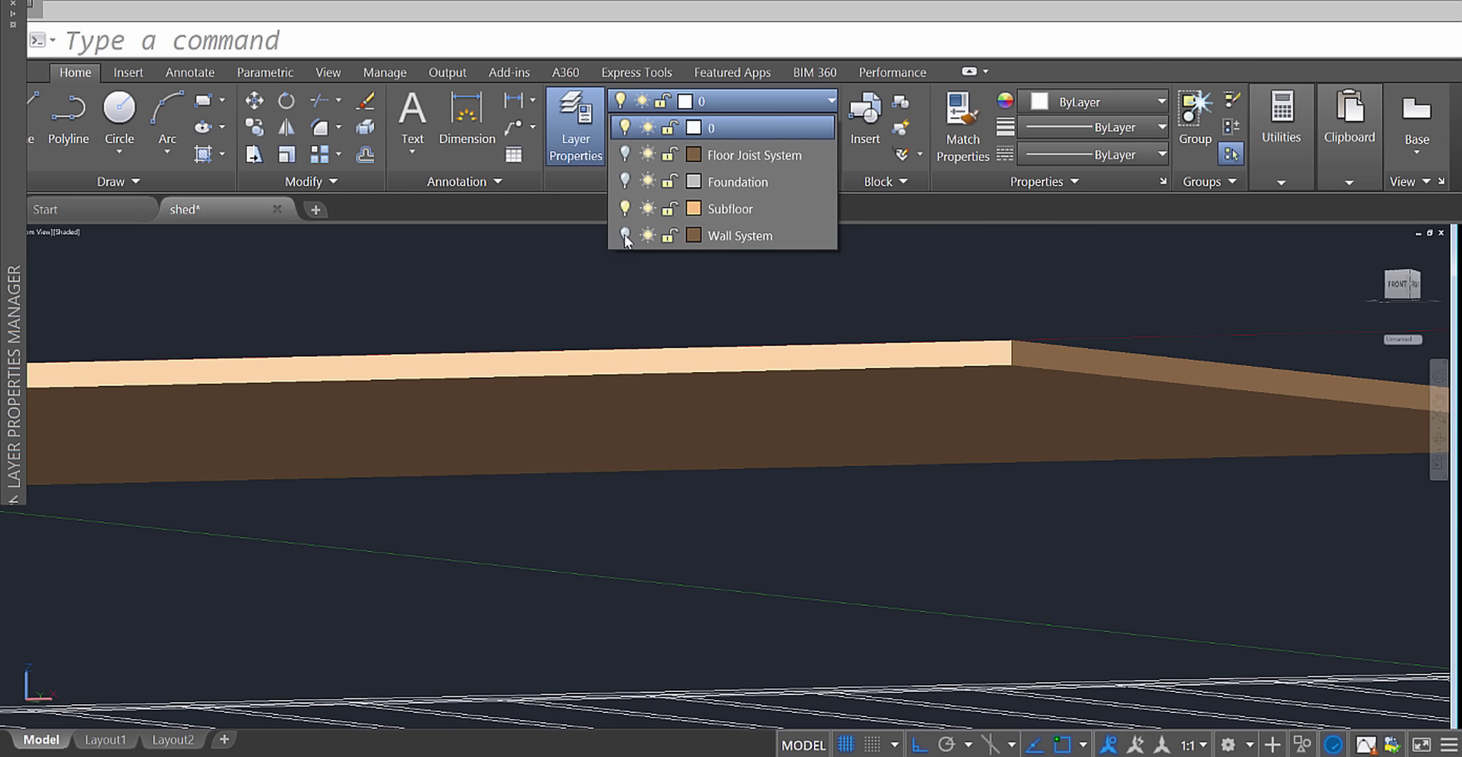
pyautogui.click(747, 322)
pyautogui.keyDown('shift'); pyautogui.moveTo(942, 464); pyautogui.dragTo(920, 446, button='middle'); pyautogui.keyUp('shift')
pyautogui.scroll(3, 991, 577)
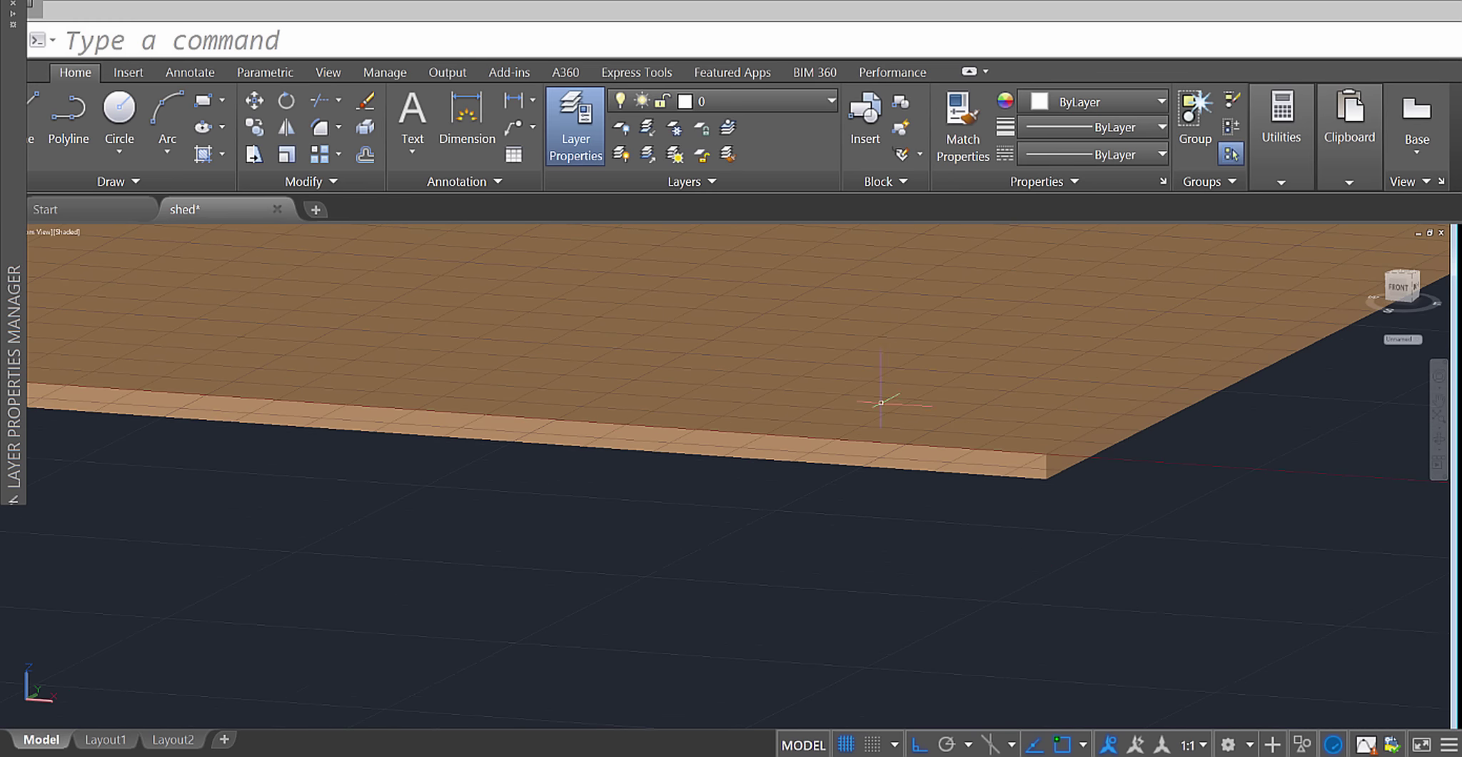
# Set the visual style to 2D Wireframe.
pyautogui.click(762, 105)
pyautogui.click(761, 106)
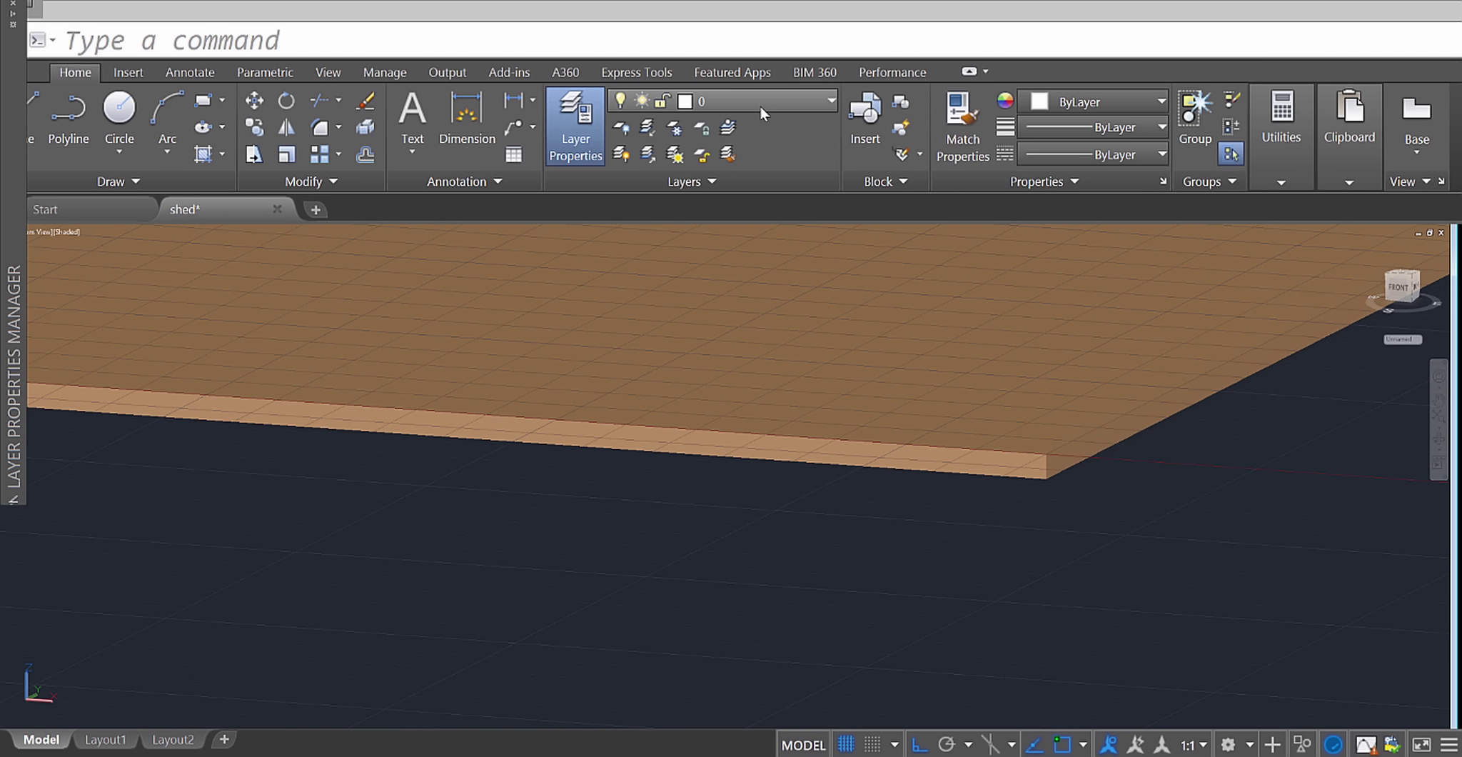
pyautogui.click(62, 235)
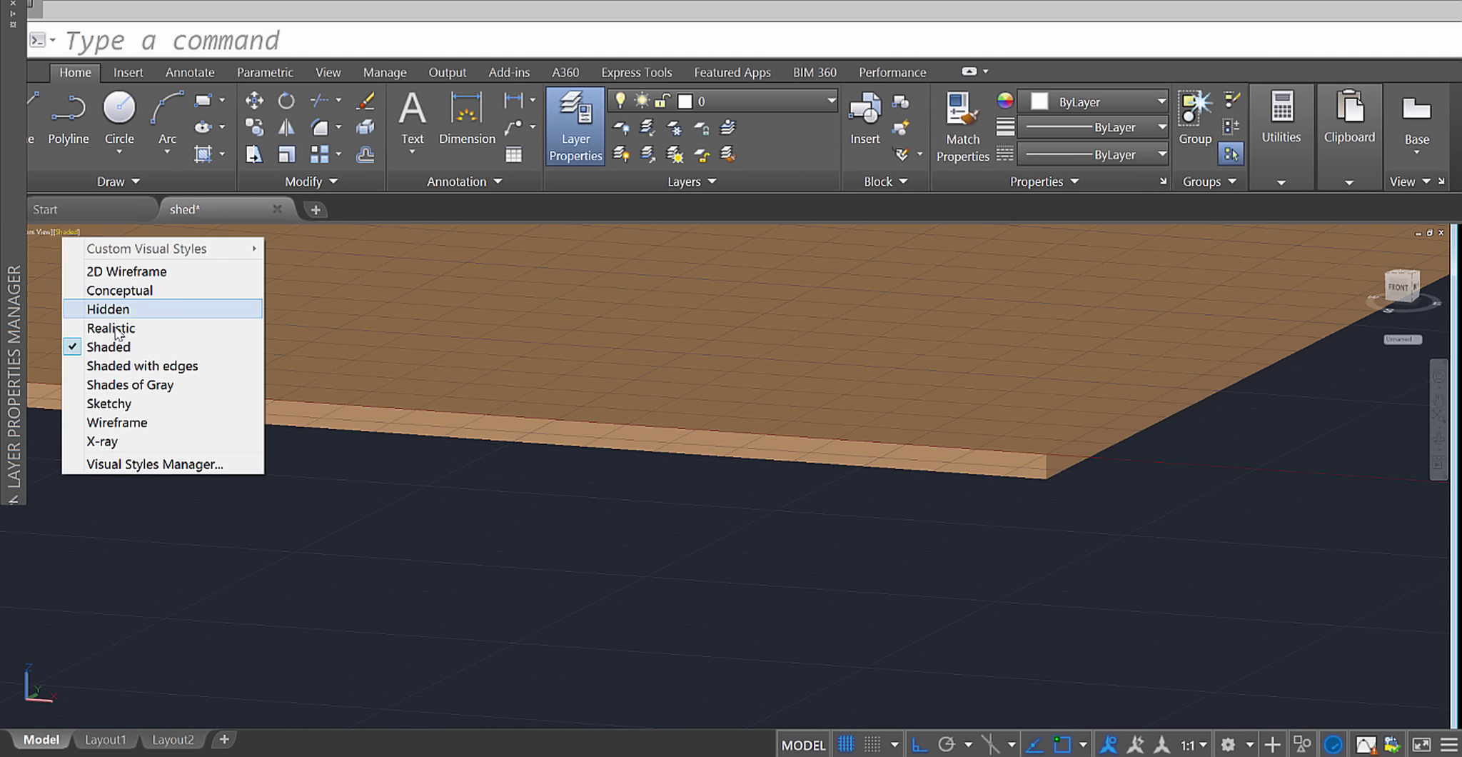
pyautogui.click(112, 274)
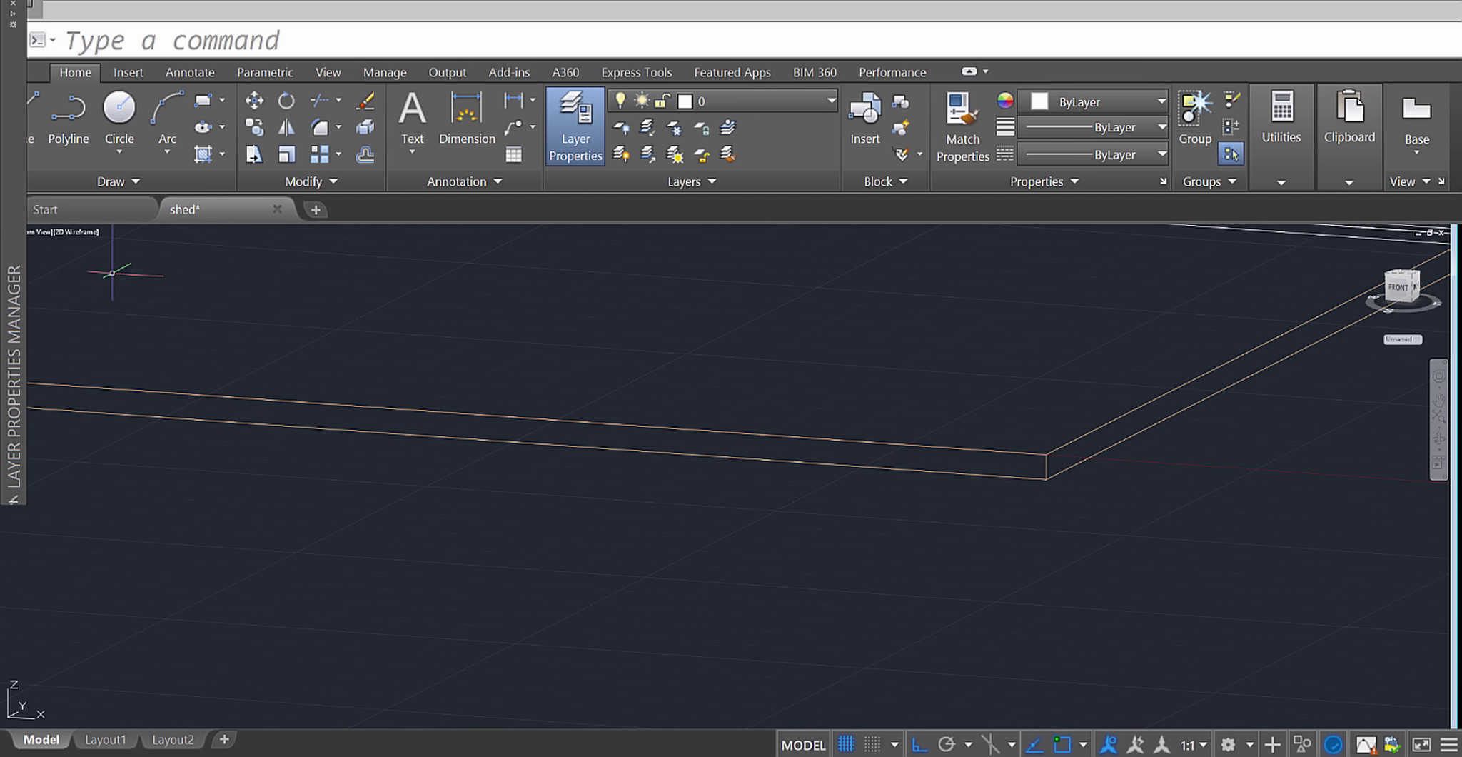
# Turn on the Wall System layer and turn off the Subfloor layer.
pyautogui.click(775, 105)
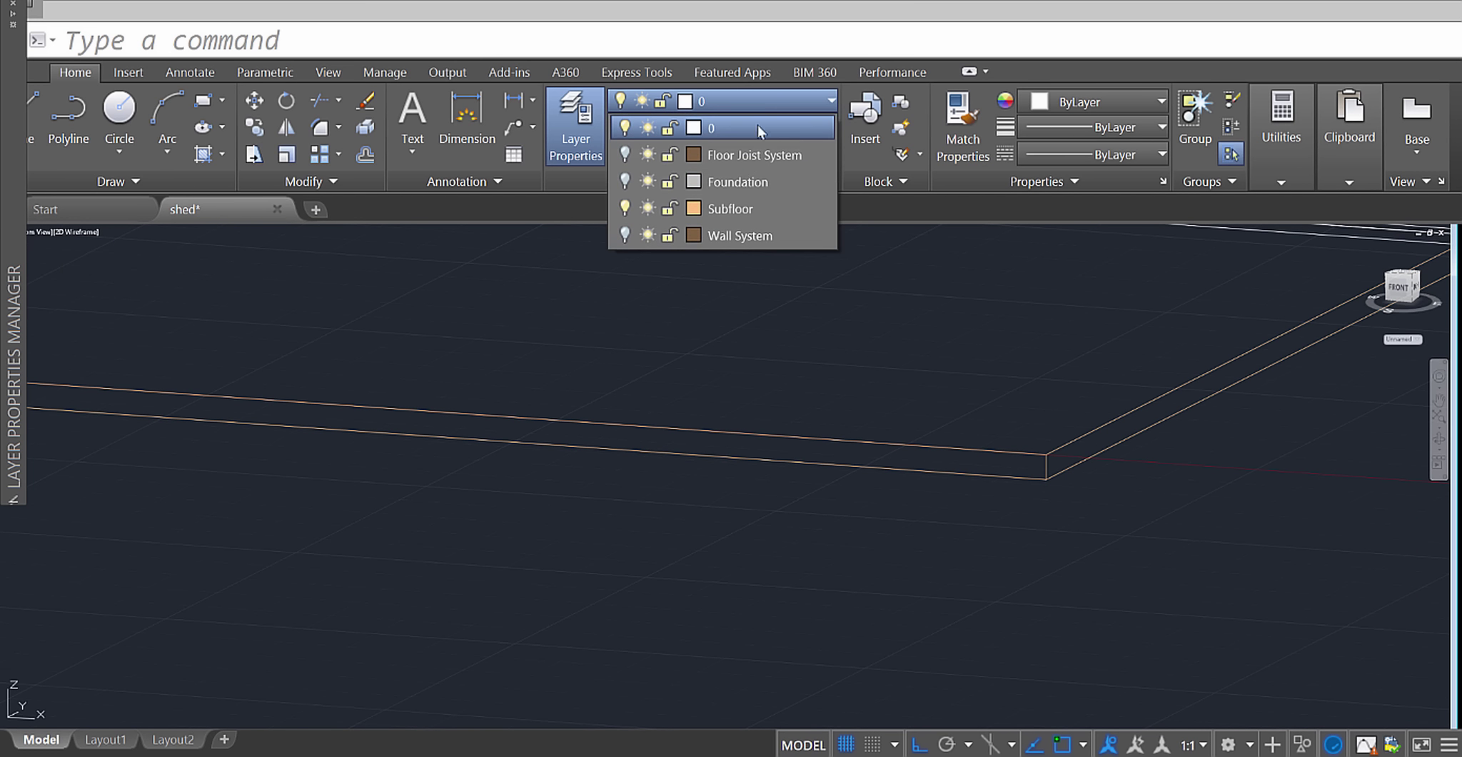
pyautogui.click(625, 236)
pyautogui.click(626, 238)
pyautogui.click(626, 238)
pyautogui.click(626, 237)
pyautogui.click(626, 238)
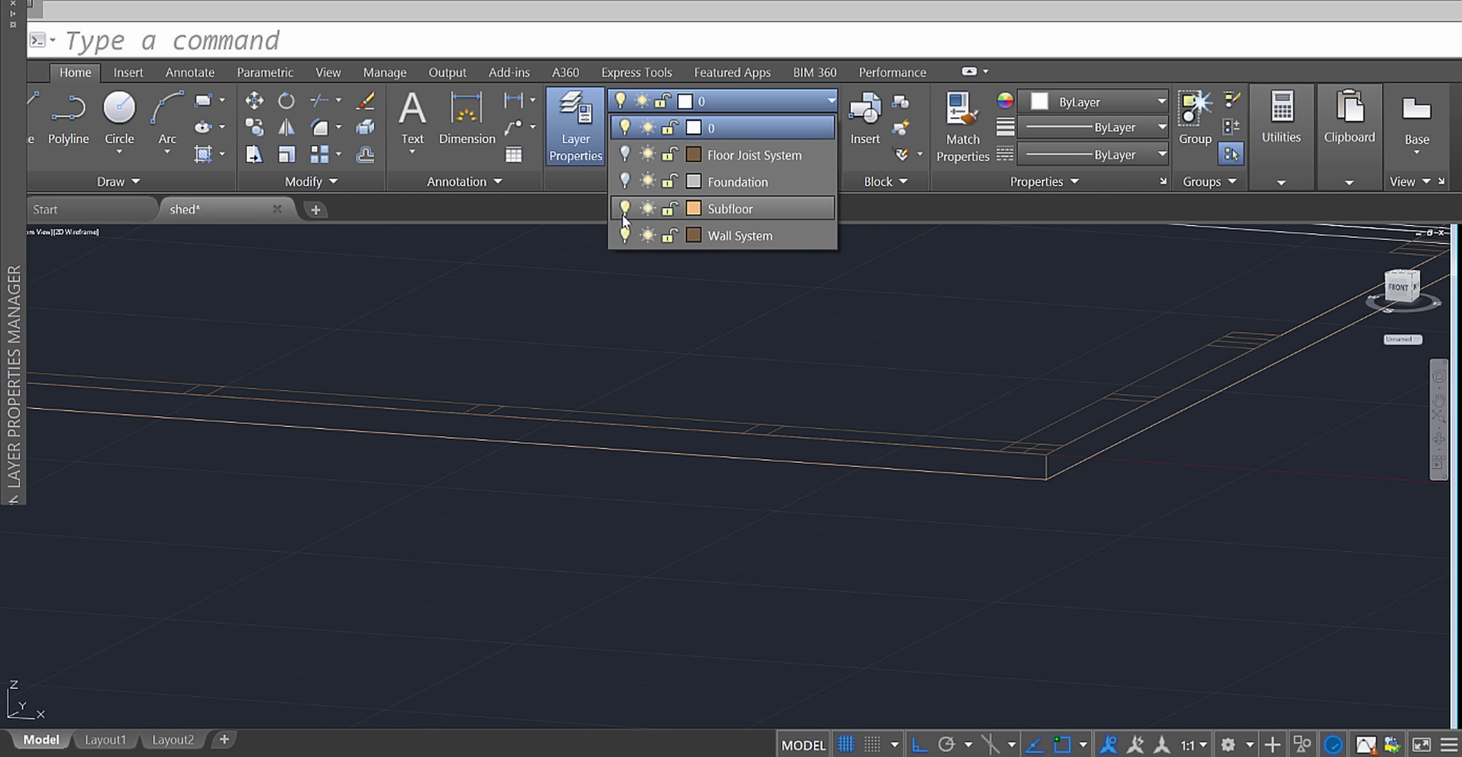
pyautogui.click(624, 208)
pyautogui.click(637, 489)
pyautogui.scroll(-4, 744, 496)
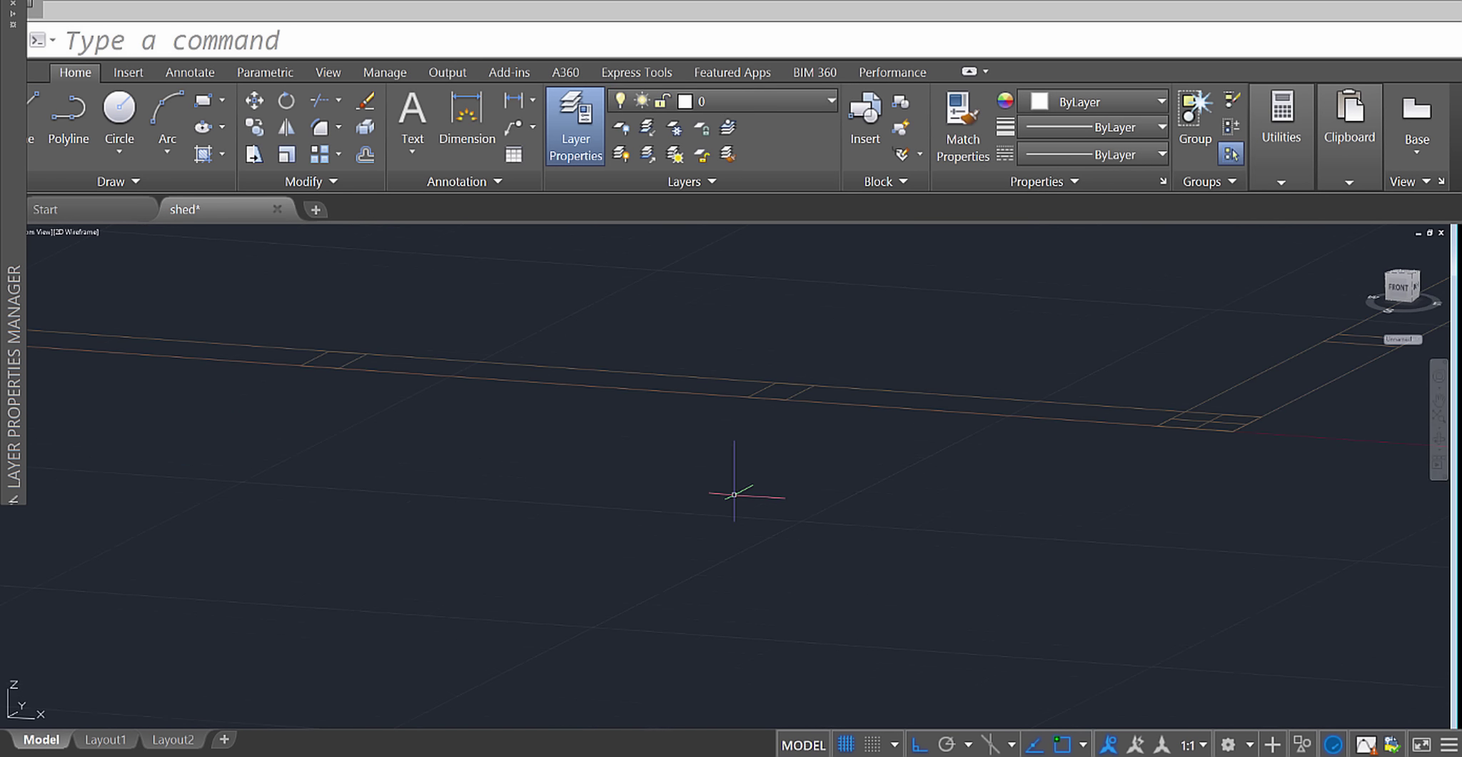
# Start Extrude and select the south, west and north wall outlines and the short southeast wall outline.
pyautogui.scroll(3, 766, 509)
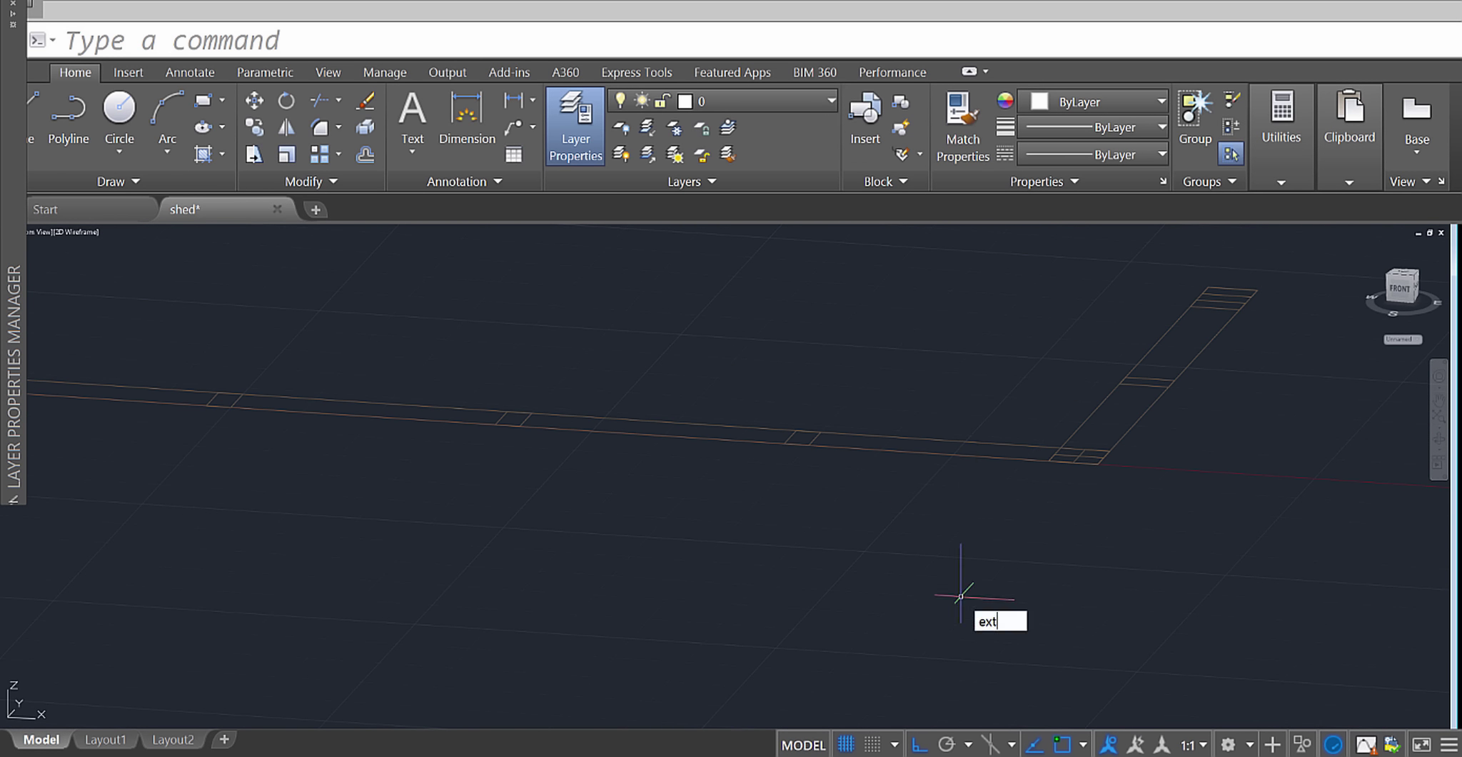
pyautogui.press('Return')
pyautogui.click(984, 488)
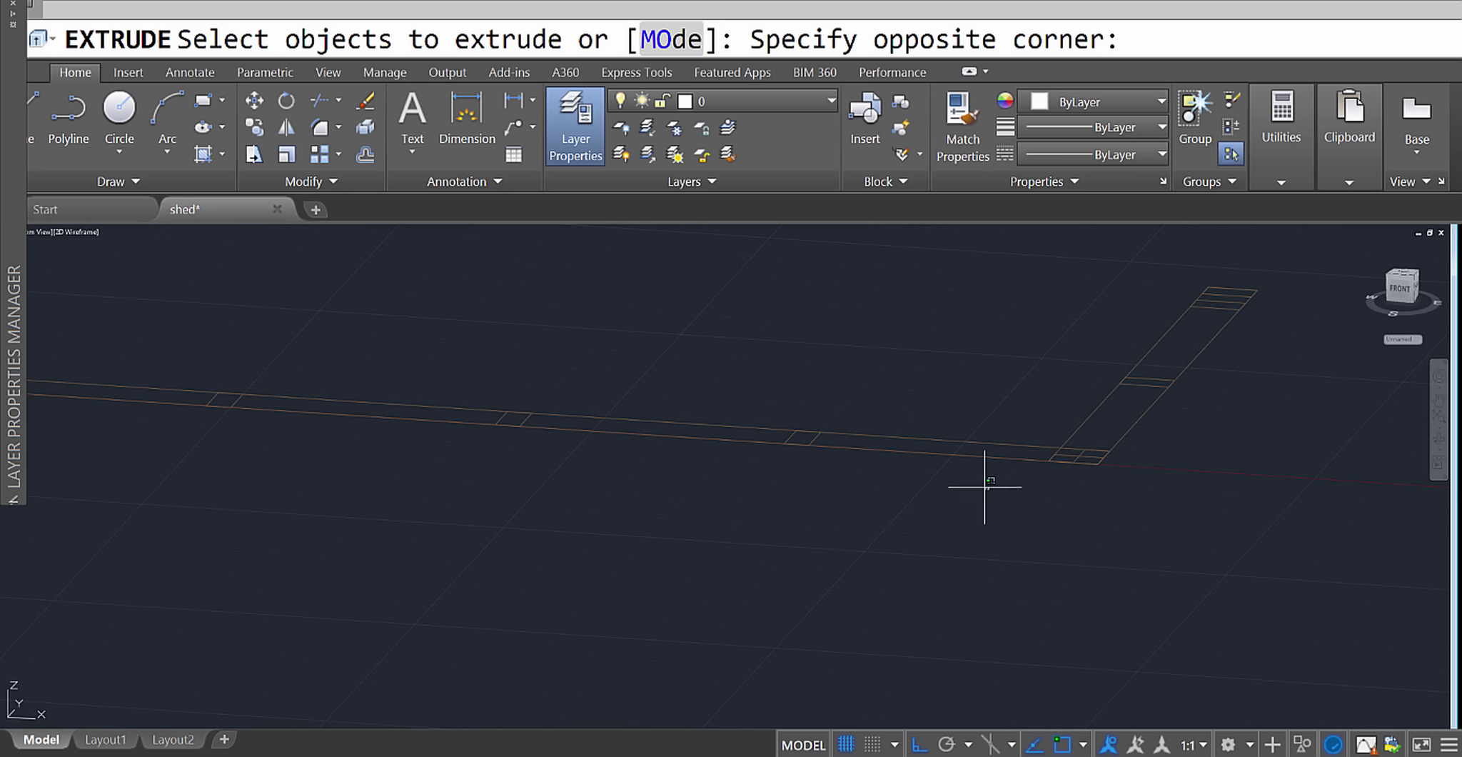
pyautogui.click(922, 432)
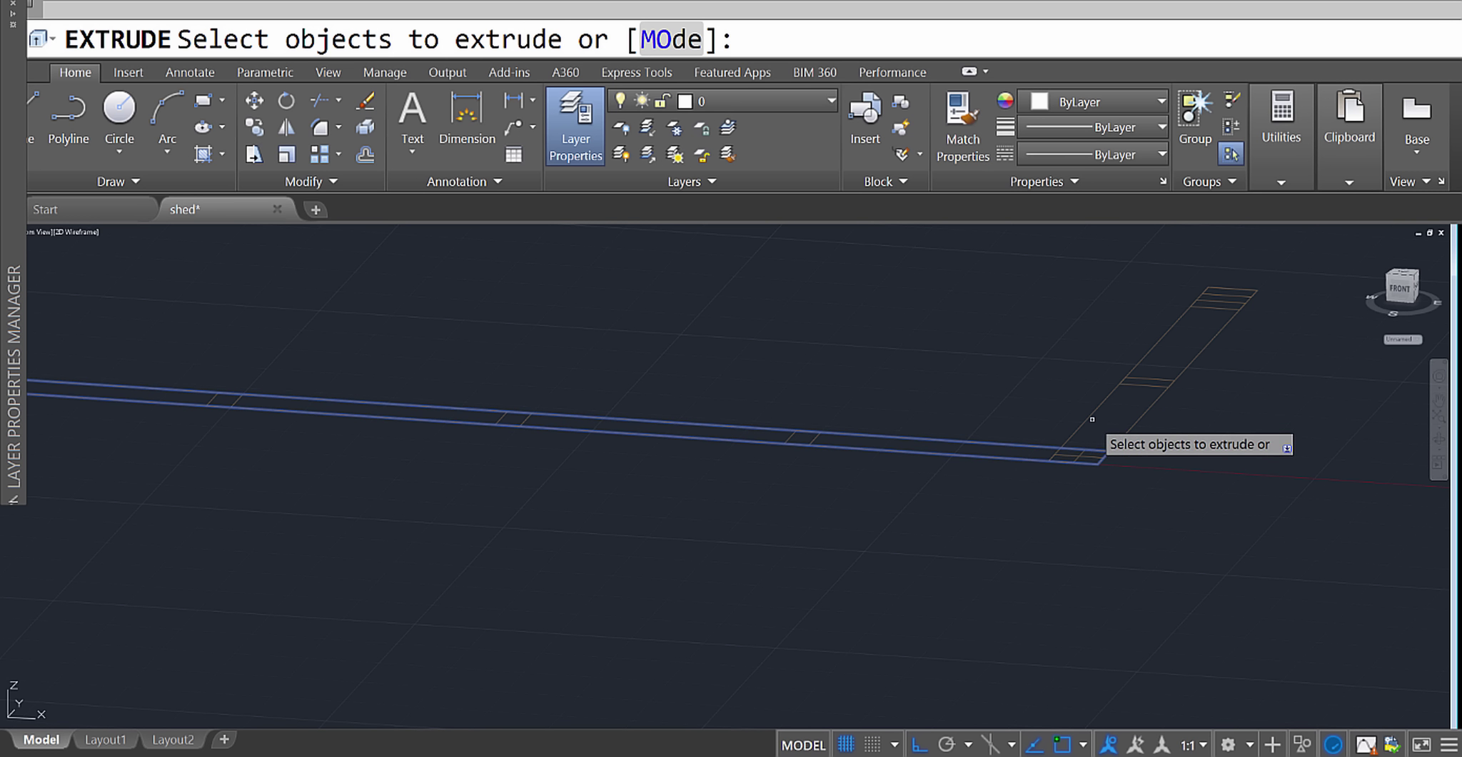
pyautogui.scroll(-5, 1089, 415)
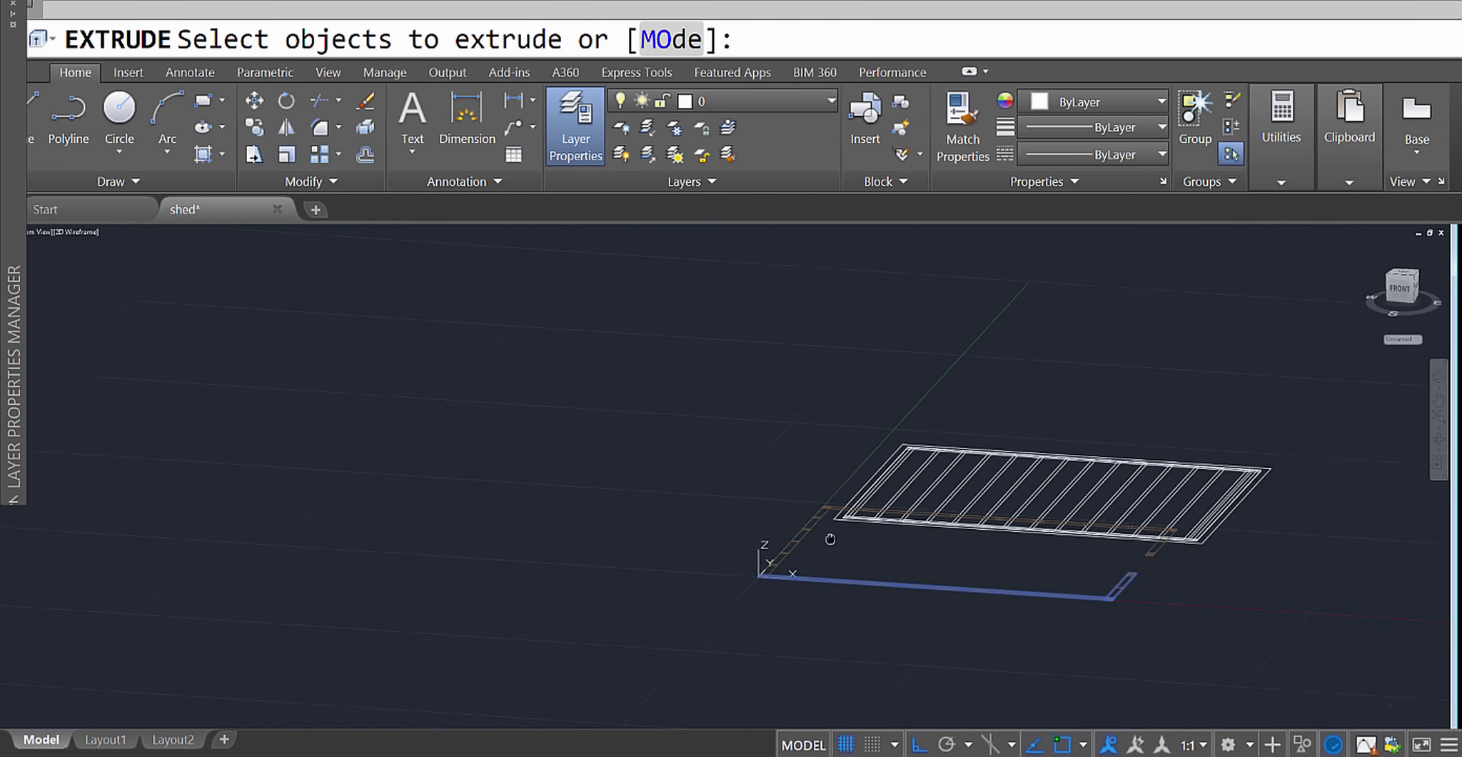
pyautogui.scroll(8, 785, 543)
pyautogui.moveTo(646, 483); pyautogui.dragTo(175, 753, button='middle')
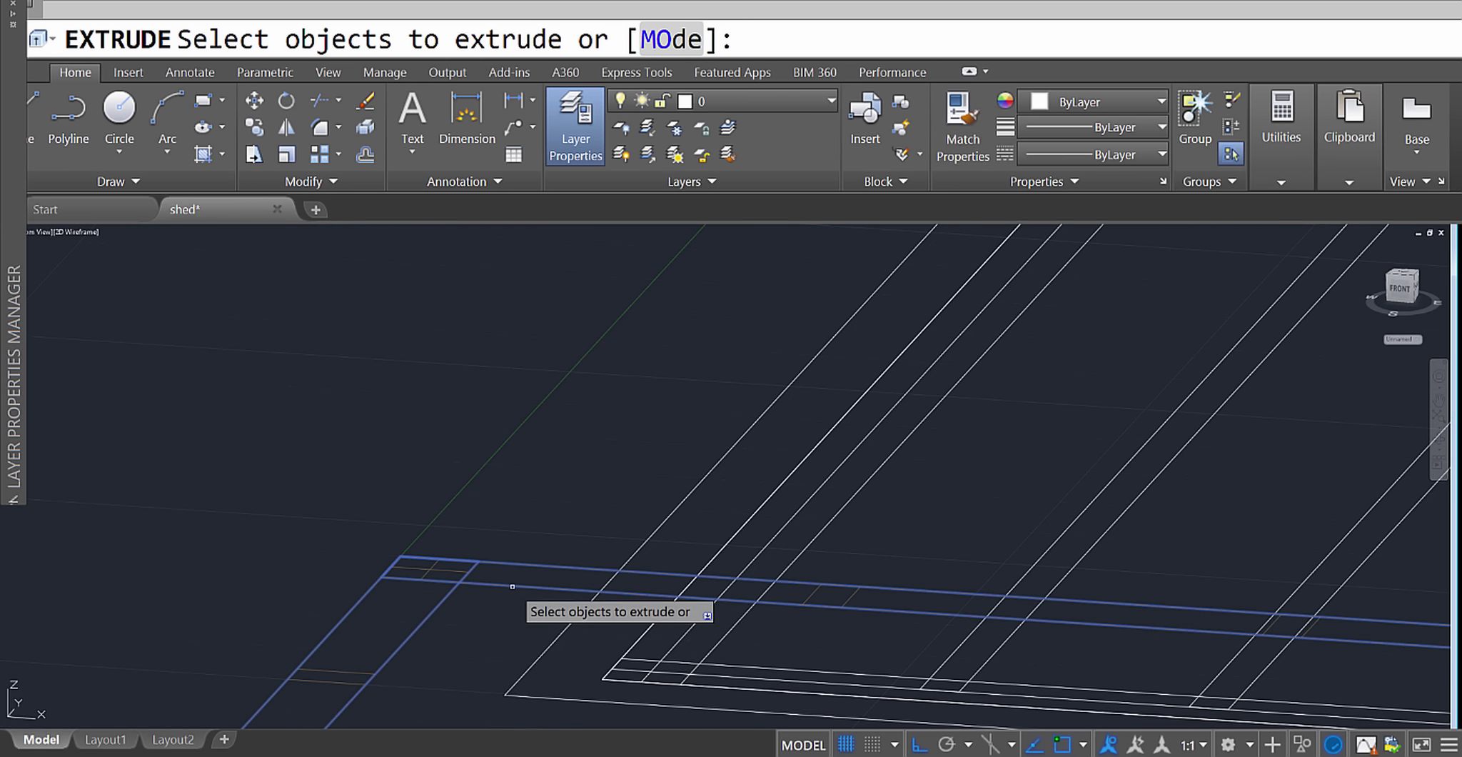
pyautogui.scroll(3, 528, 610)
pyautogui.scroll(-4, 874, 652)
pyautogui.moveTo(874, 653); pyautogui.dragTo(504, 351, button='middle')
pyautogui.scroll(-5, 901, 525)
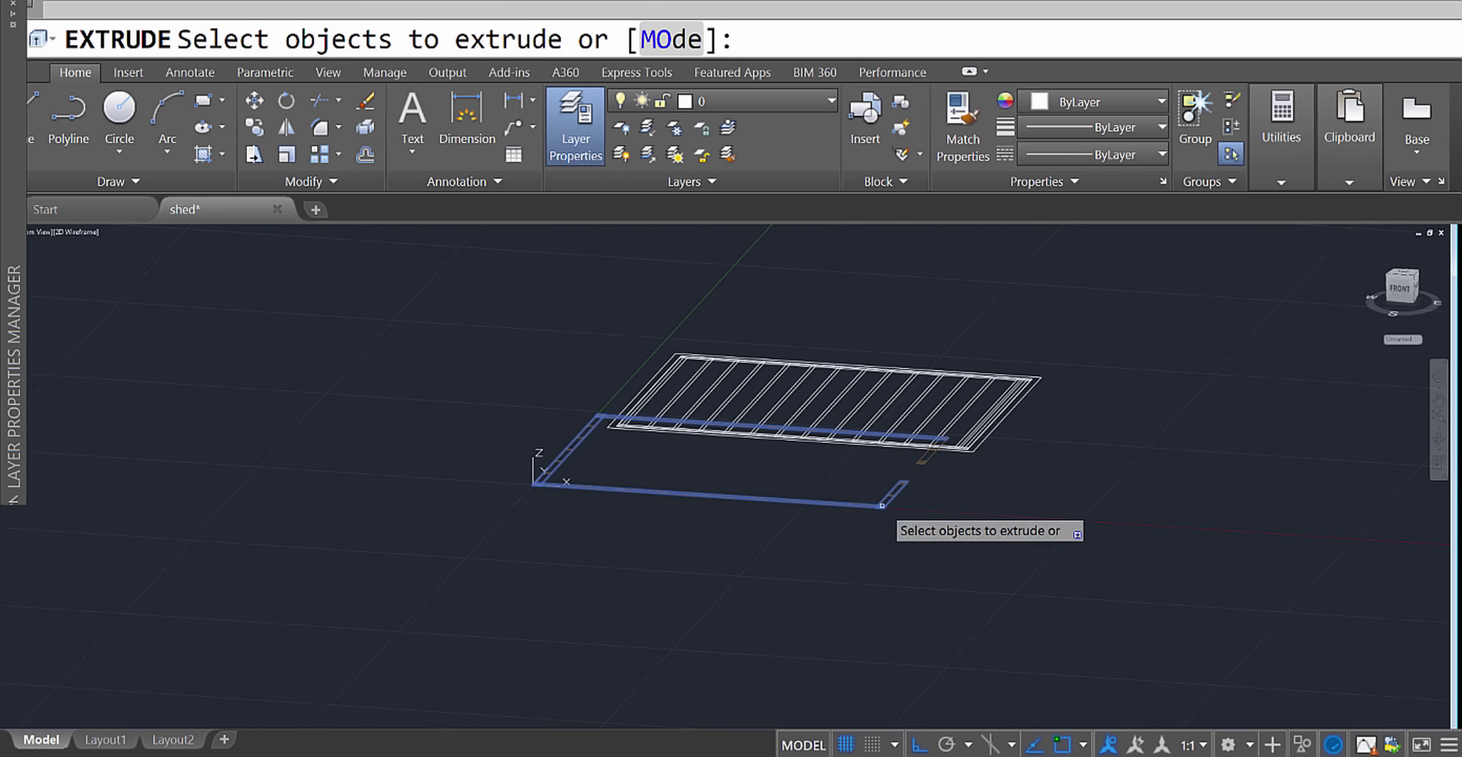
# Add the short northeast wall outline to the selection and extrude all the wall outlines upward.
pyautogui.scroll(5, 980, 385)
pyautogui.moveTo(980, 385); pyautogui.dragTo(724, 603, button='middle')
pyautogui.scroll(2, 886, 449)
pyautogui.click(885, 449)
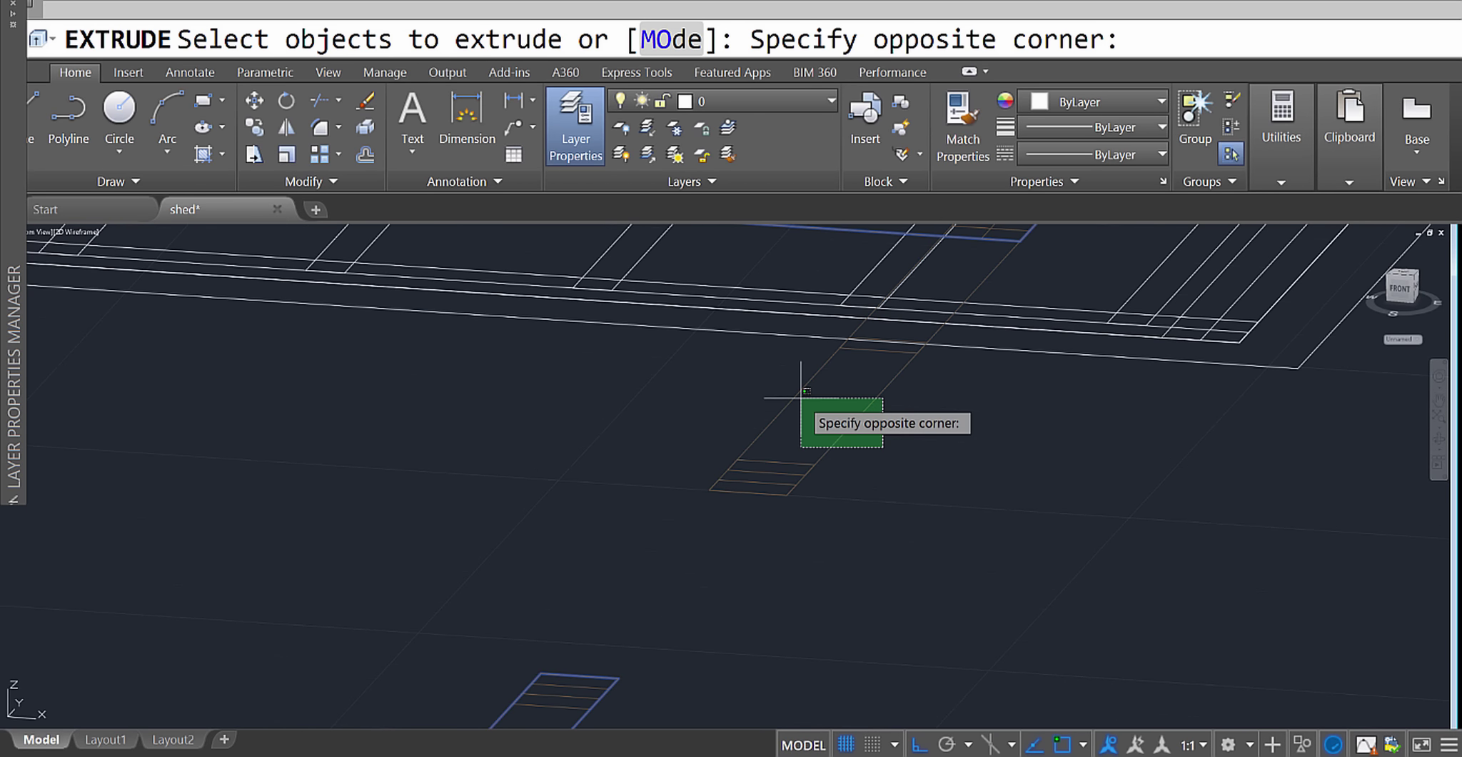
pyautogui.click(821, 412)
pyautogui.press('Return')
pyautogui.scroll(-3, 799, 430)
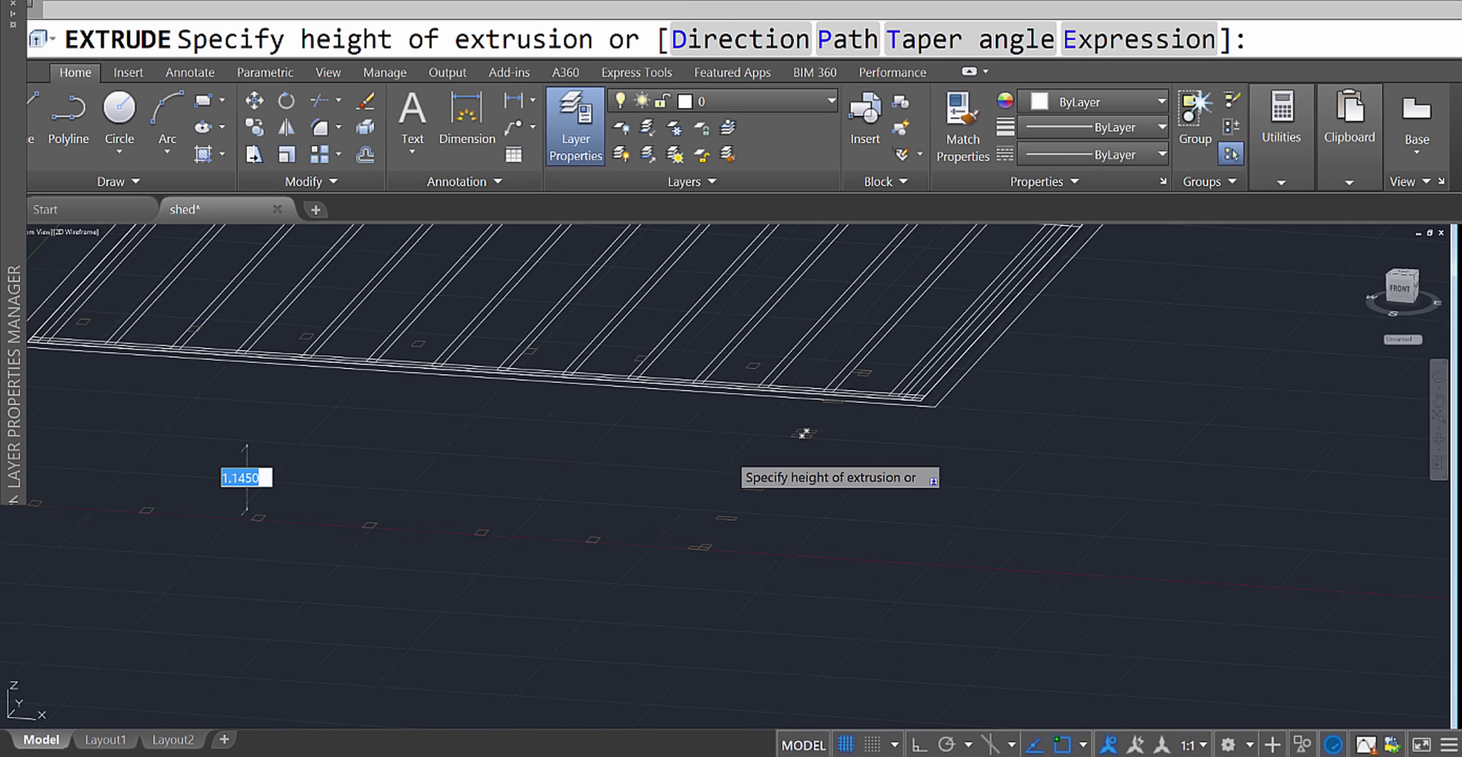
pyautogui.scroll(3, 907, 496)
pyautogui.moveTo(1014, 503); pyautogui.dragTo(1103, 487, button='middle')
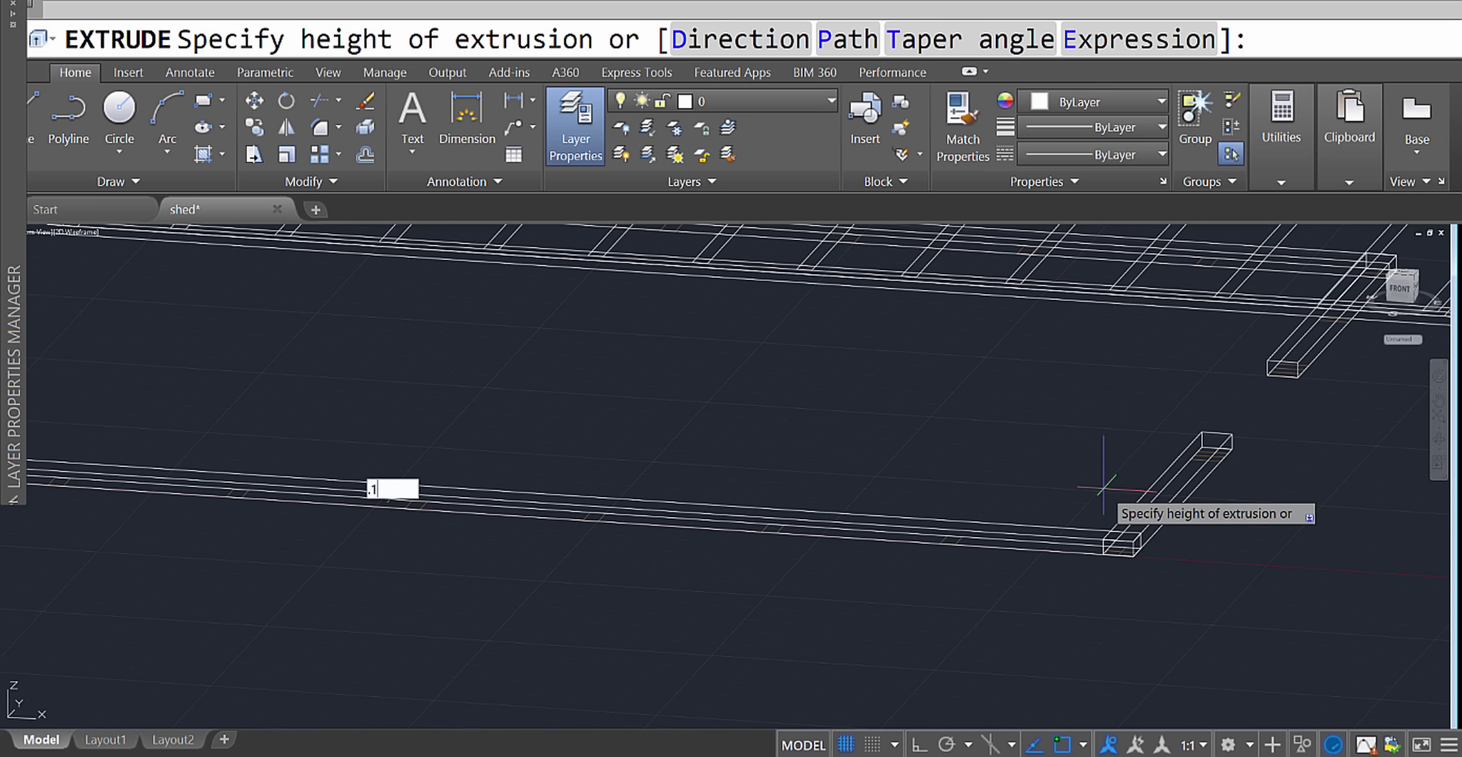
pyautogui.press('Return')
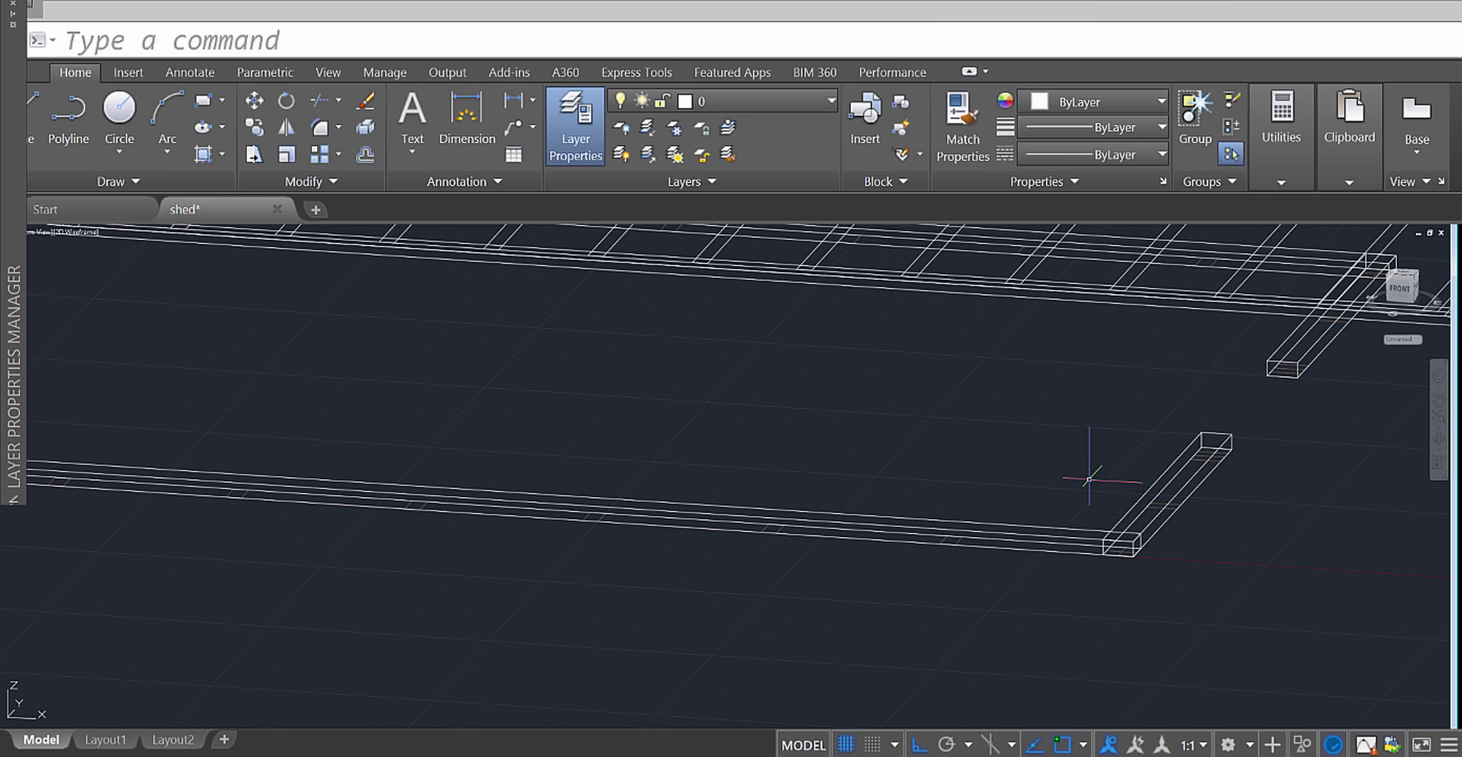
# In the top view, start Extrude and select the small rectangles inside the short southeast wall and its corner.
pyautogui.scroll(-5, 1088, 478)
pyautogui.scroll(5, 1031, 522)
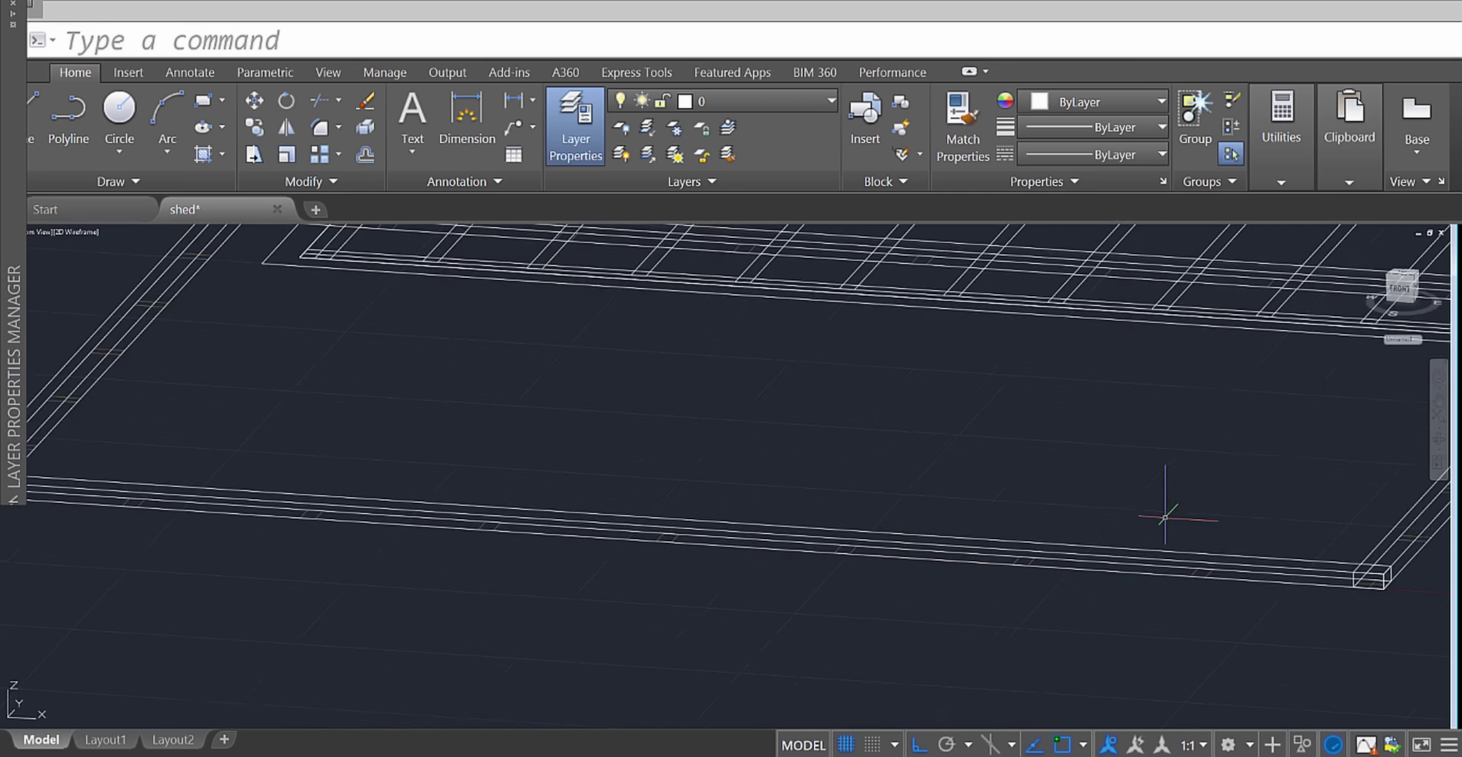
pyautogui.keyDown('shift'); pyautogui.moveTo(1165, 517); pyautogui.dragTo(1320, 364, button='middle'); pyautogui.keyUp('shift')
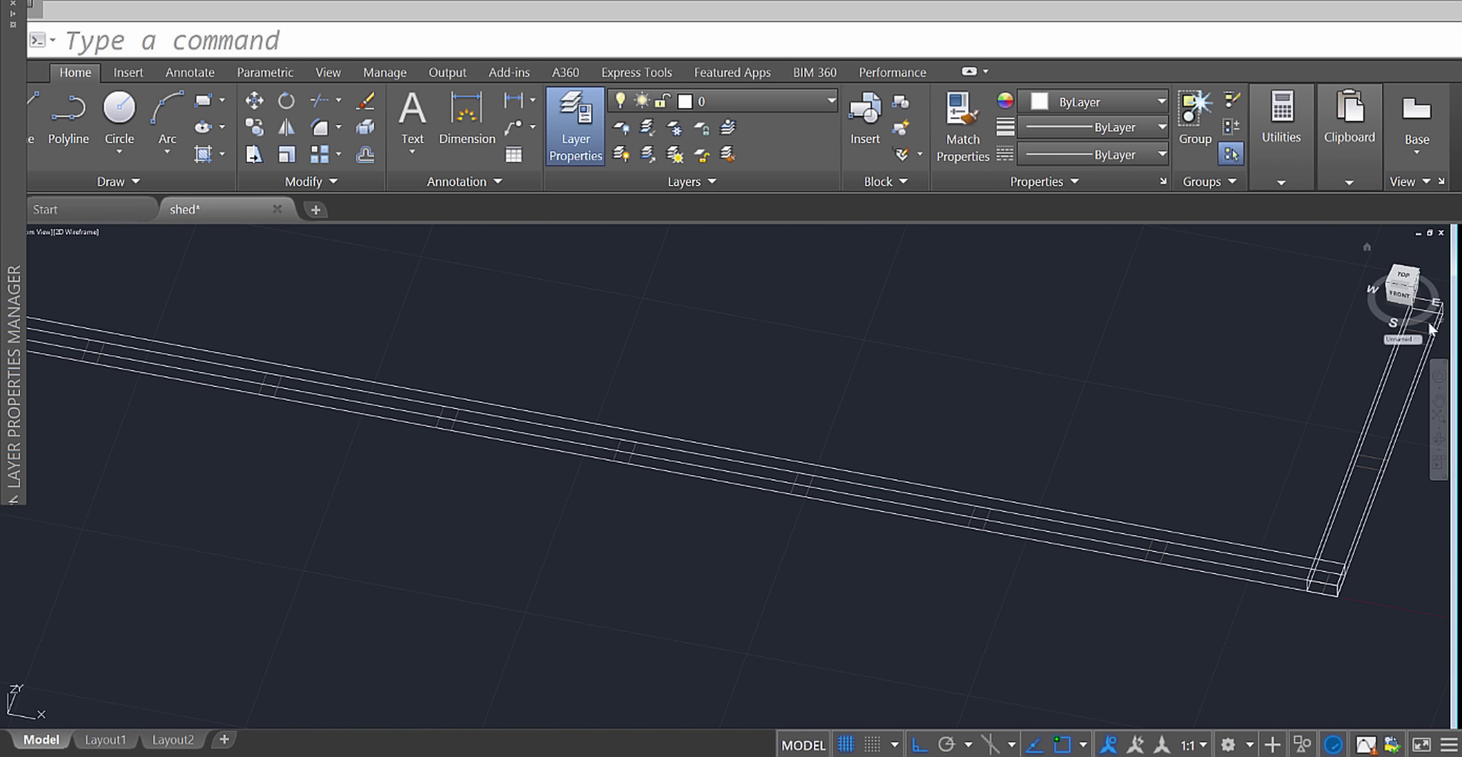
pyautogui.click(1403, 277)
pyautogui.scroll(6, 878, 500)
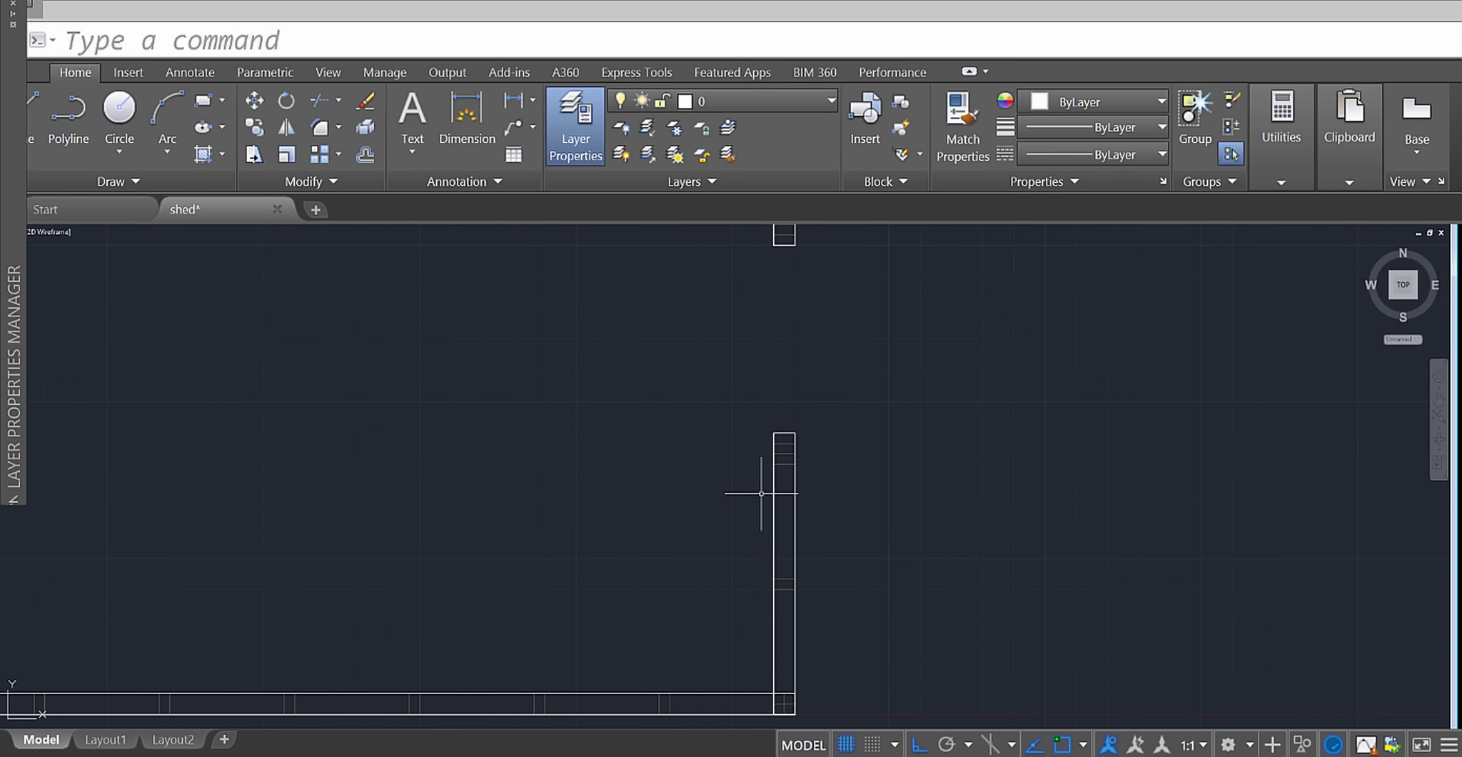
pyautogui.scroll(4, 761, 493)
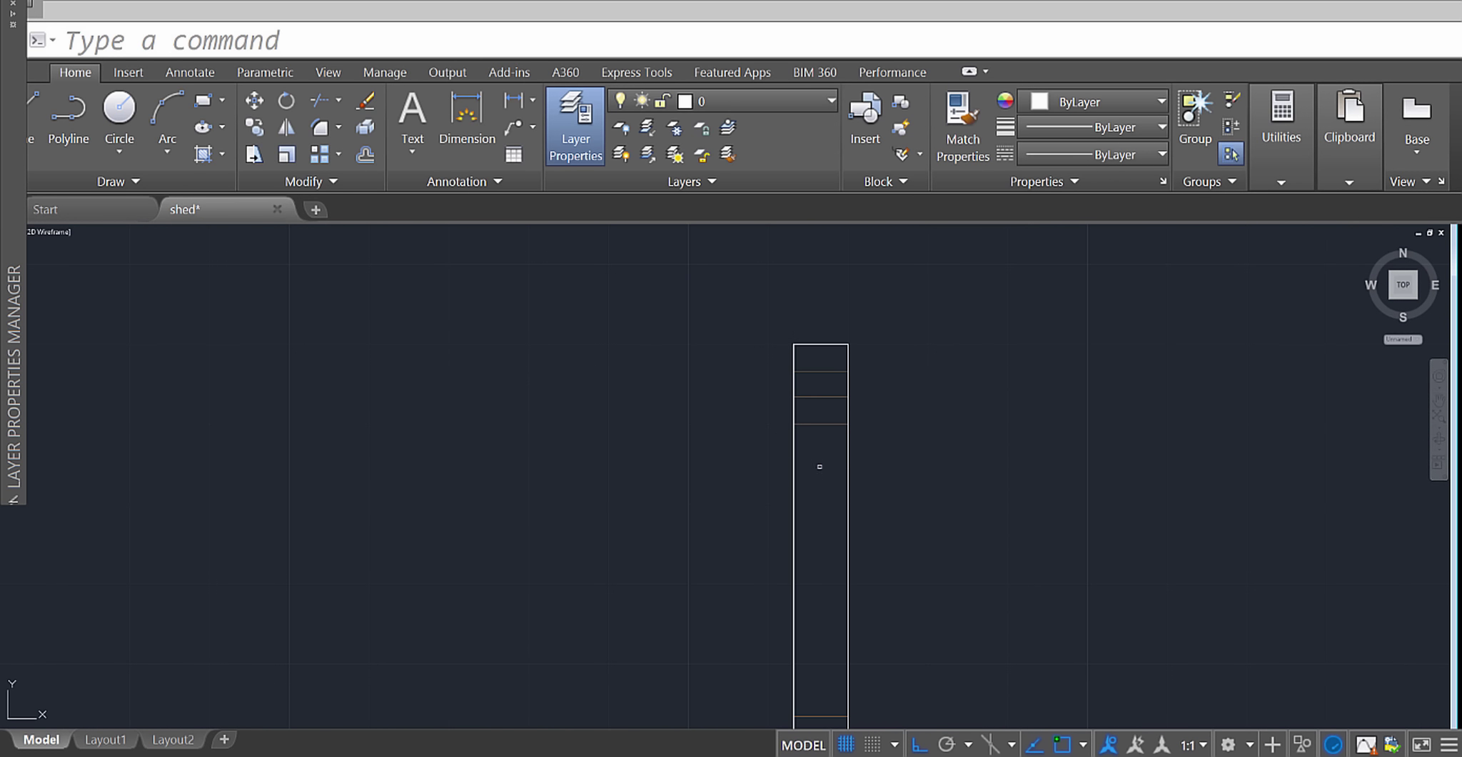
pyautogui.write('ext')
pyautogui.press('Return')
pyautogui.click(836, 456)
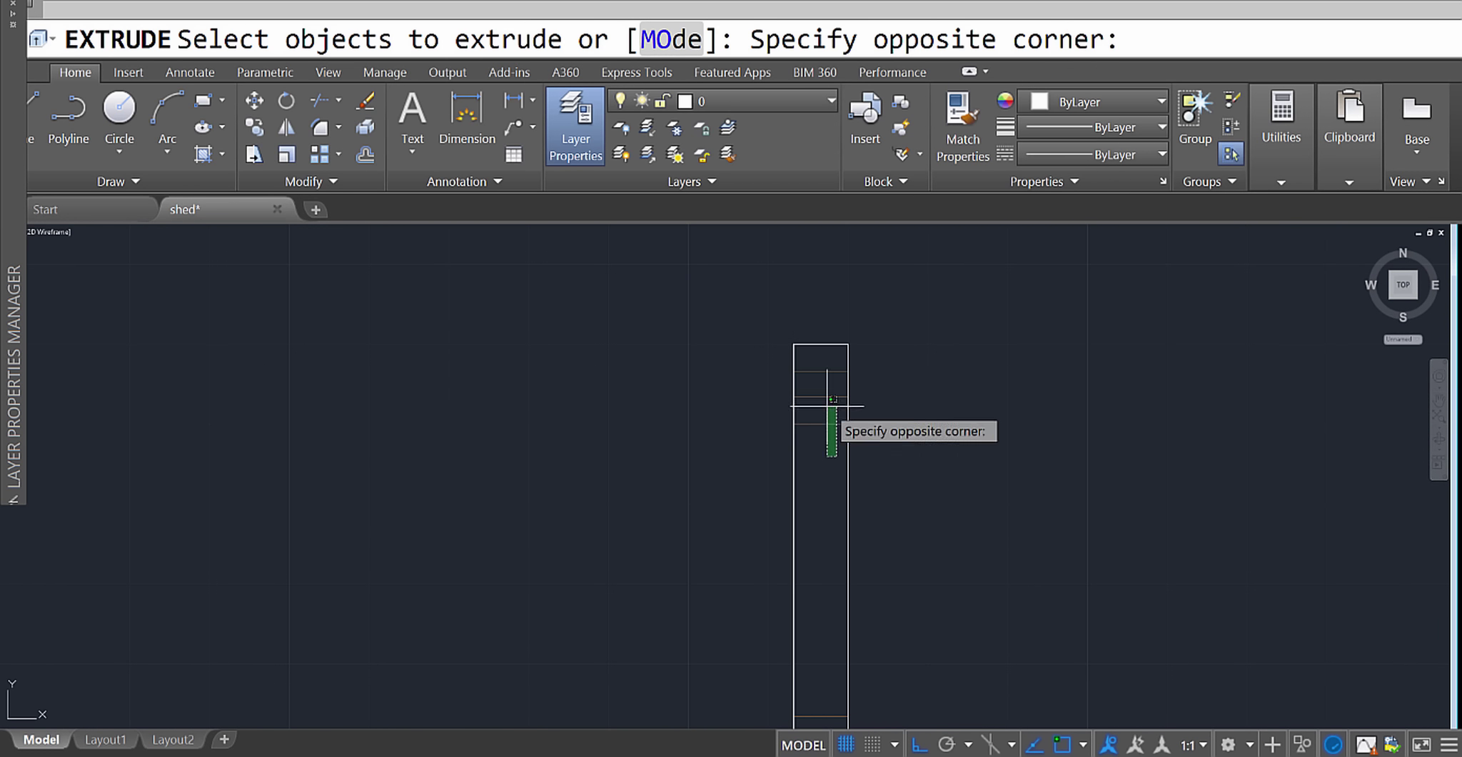
pyautogui.click(816, 369)
pyautogui.moveTo(816, 369); pyautogui.dragTo(891, 398, button='middle')
pyautogui.click(870, 381)
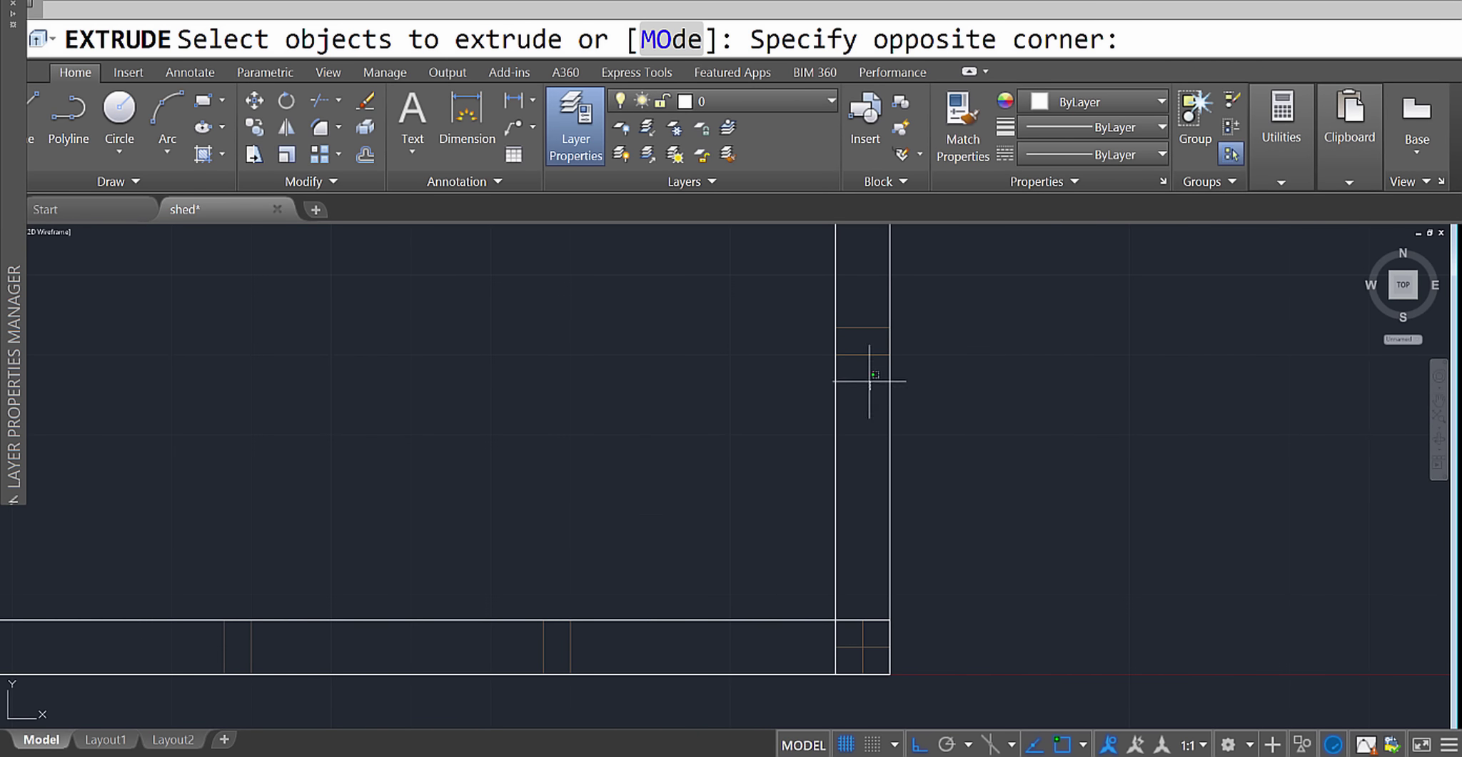
pyautogui.click(848, 318)
pyautogui.click(877, 661)
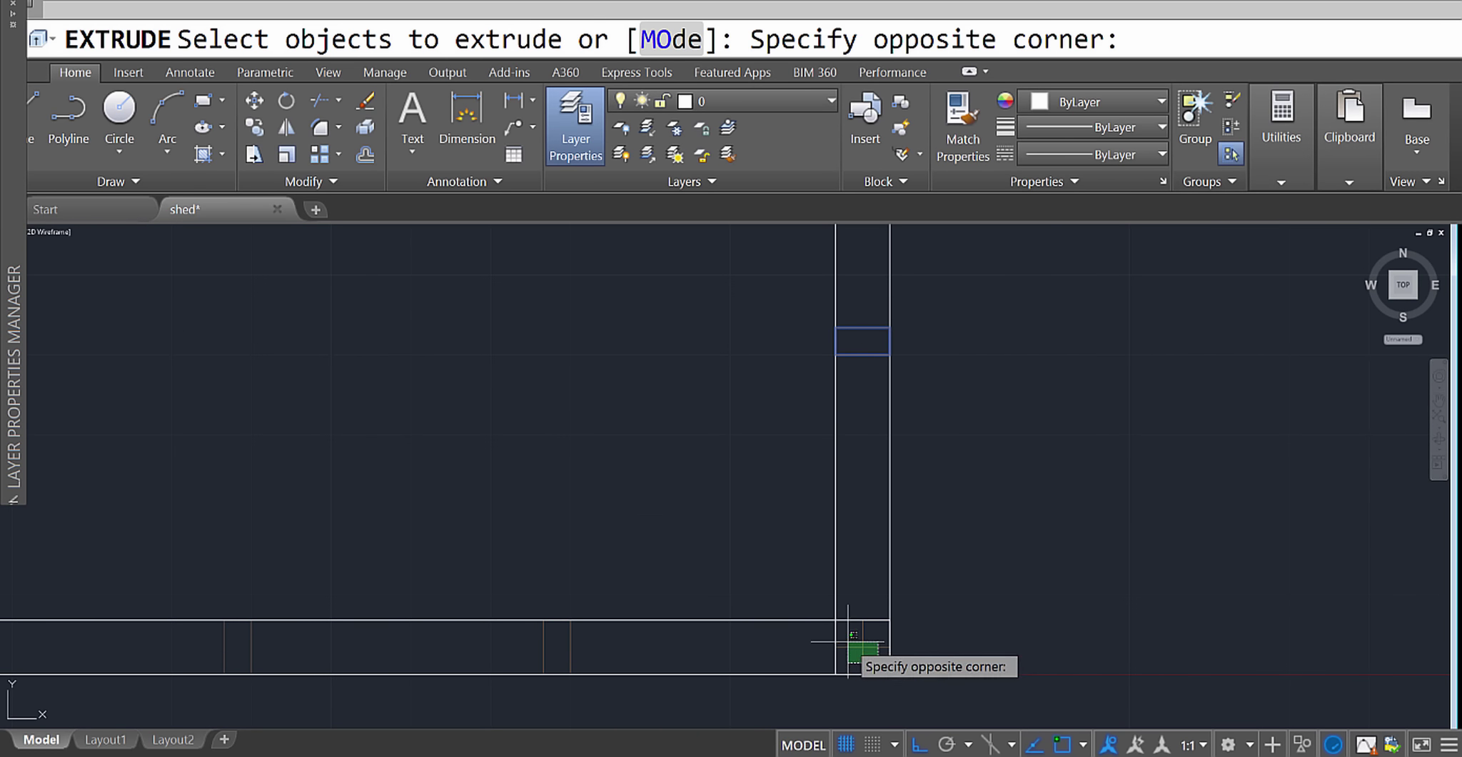
pyautogui.click(848, 643)
# Add the small rectangles along the middle of the south wall to the Extrude selection.
pyautogui.moveTo(591, 670); pyautogui.dragTo(1131, 546, button='middle')
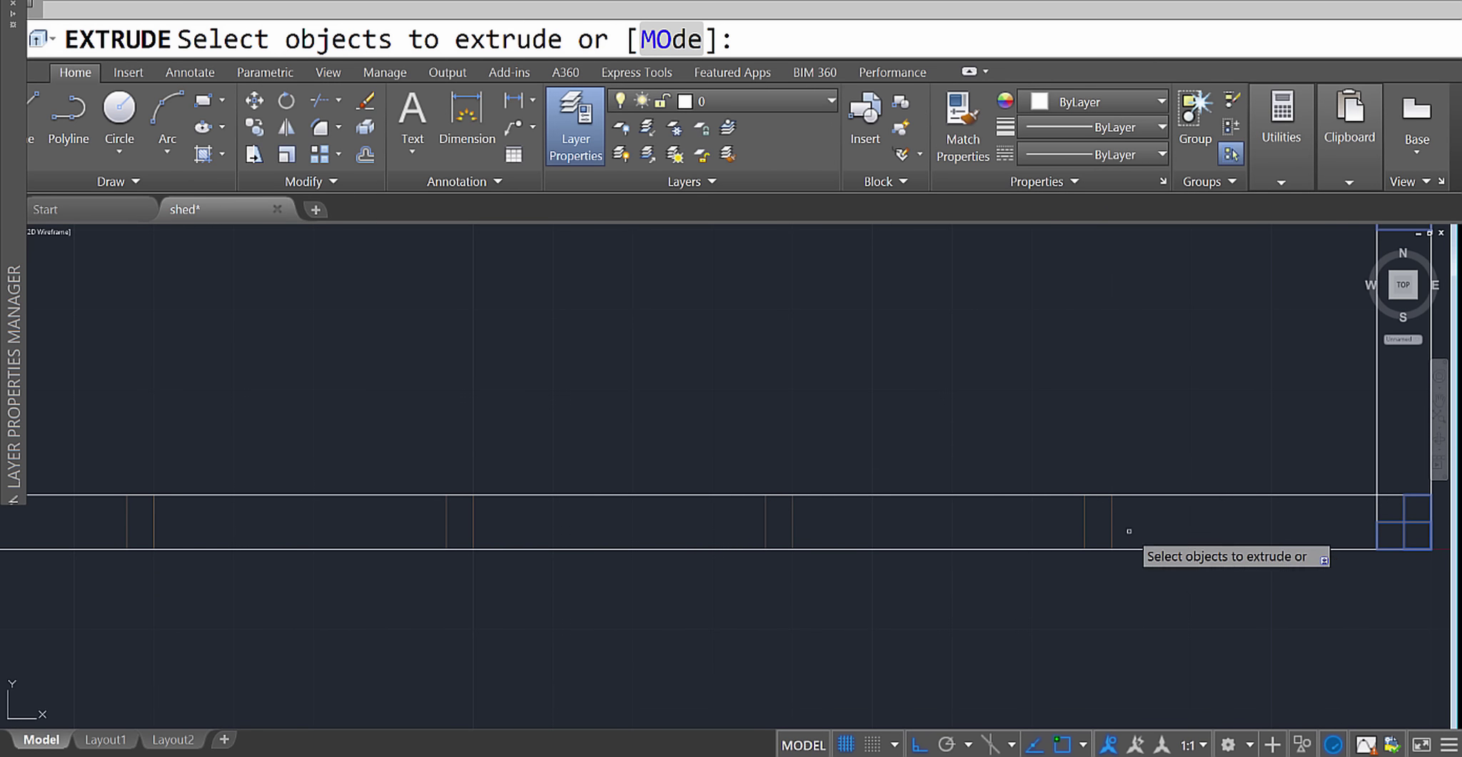
pyautogui.click(1129, 530)
pyautogui.click(93, 525)
pyautogui.moveTo(113, 520); pyautogui.dragTo(157, 515, button='middle')
pyautogui.moveTo(1102, 521); pyautogui.dragTo(1116, 483, button='middle')
pyautogui.click(863, 491)
pyautogui.click(100, 485)
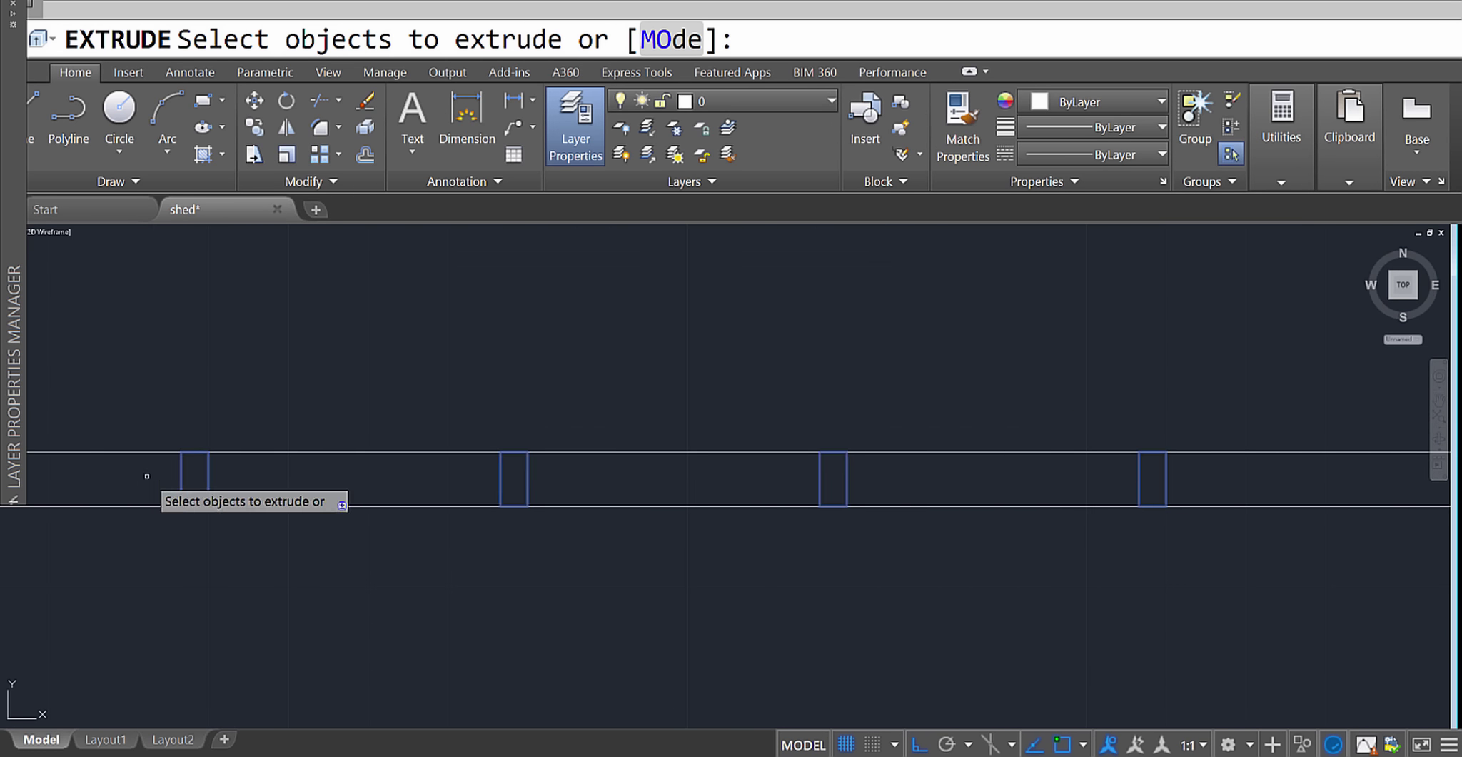
# Add the small rectangles at the southwest corner to the Extrude selection.
pyautogui.moveTo(466, 476); pyautogui.dragTo(776, 493, button='middle')
pyautogui.click(546, 512)
pyautogui.click(465, 501)
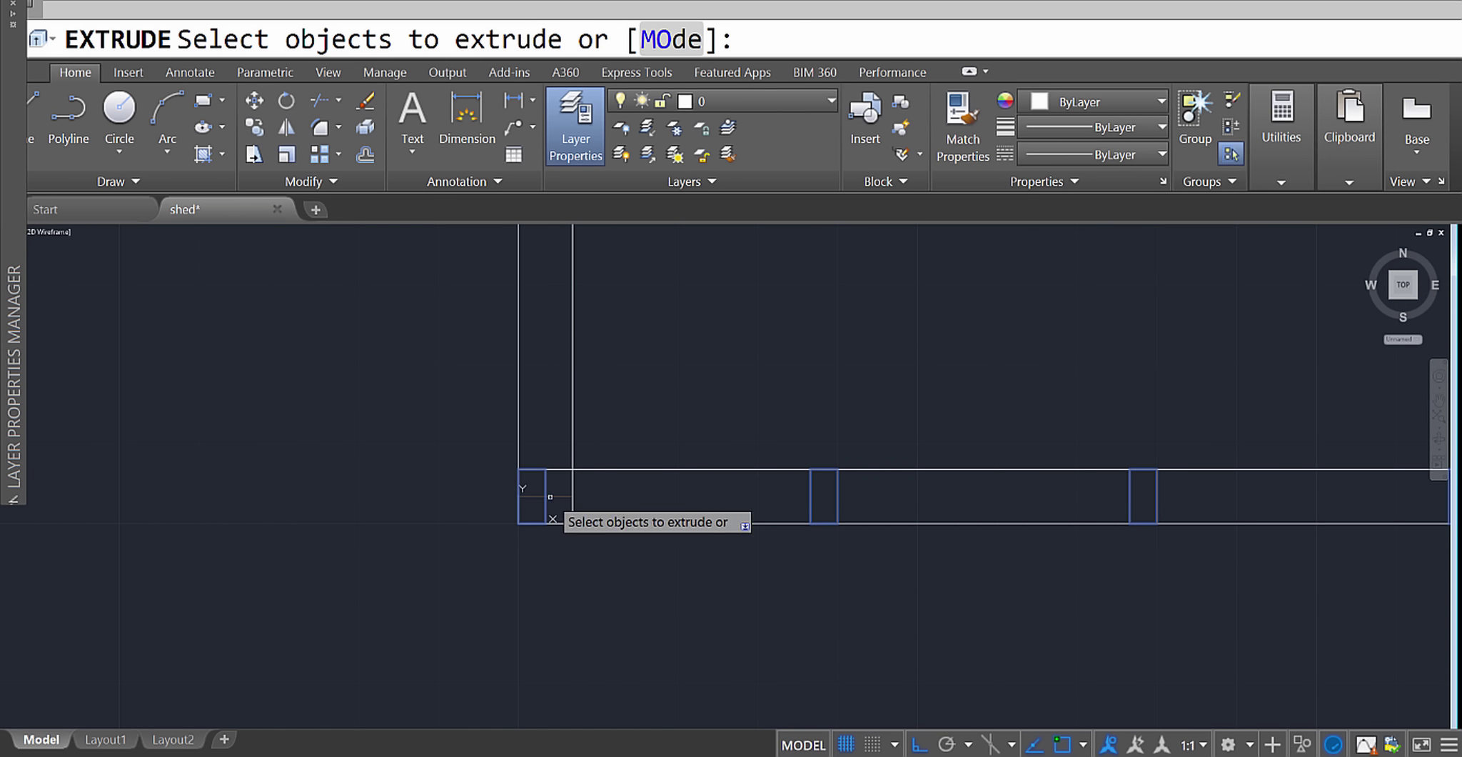
pyautogui.scroll(-3, 564, 464)
pyautogui.scroll(4, 532, 458)
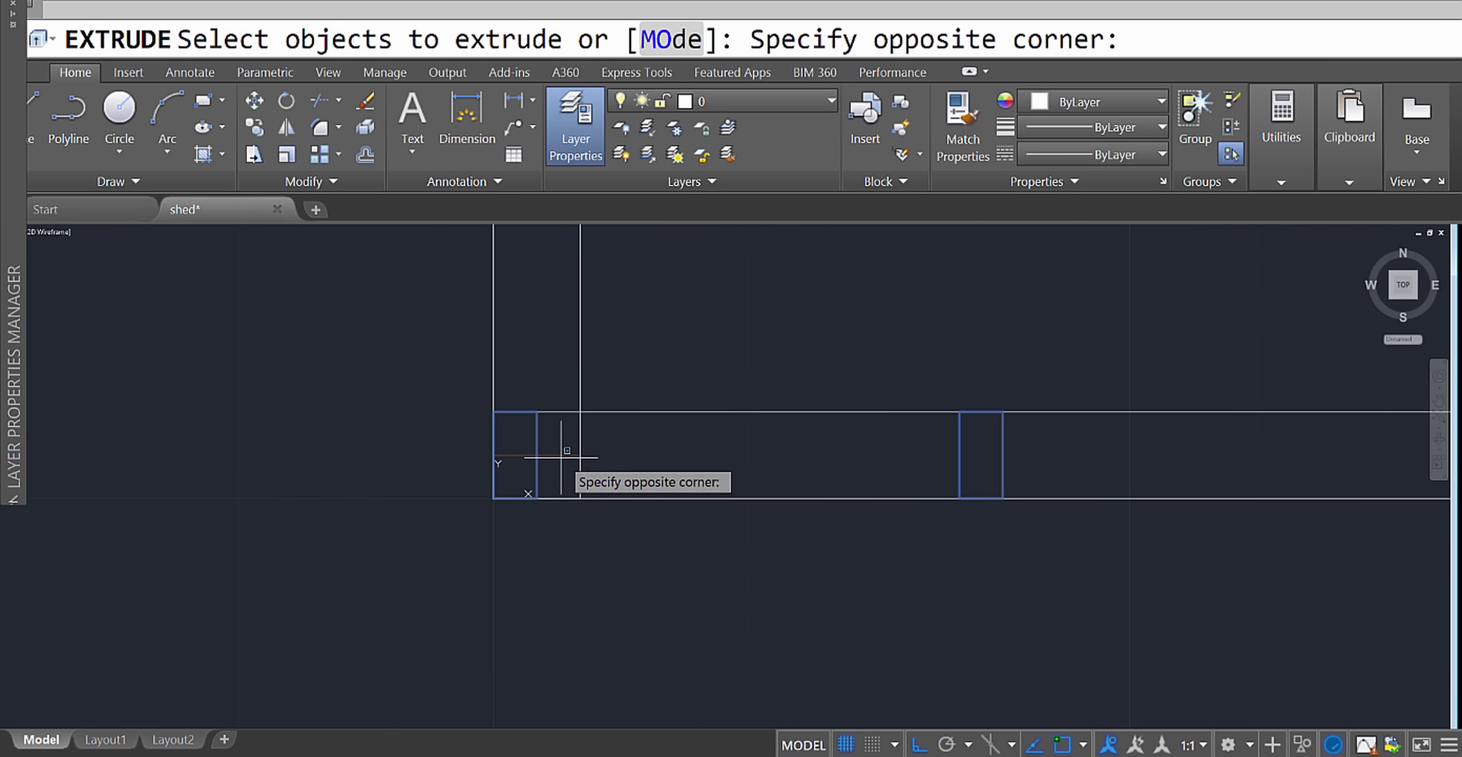
pyautogui.click(540, 444)
# Add all the small rectangles along the west wall to the Extrude selection.
pyautogui.scroll(-4, 564, 310)
pyautogui.moveTo(564, 310); pyautogui.dragTo(574, 571, button='middle')
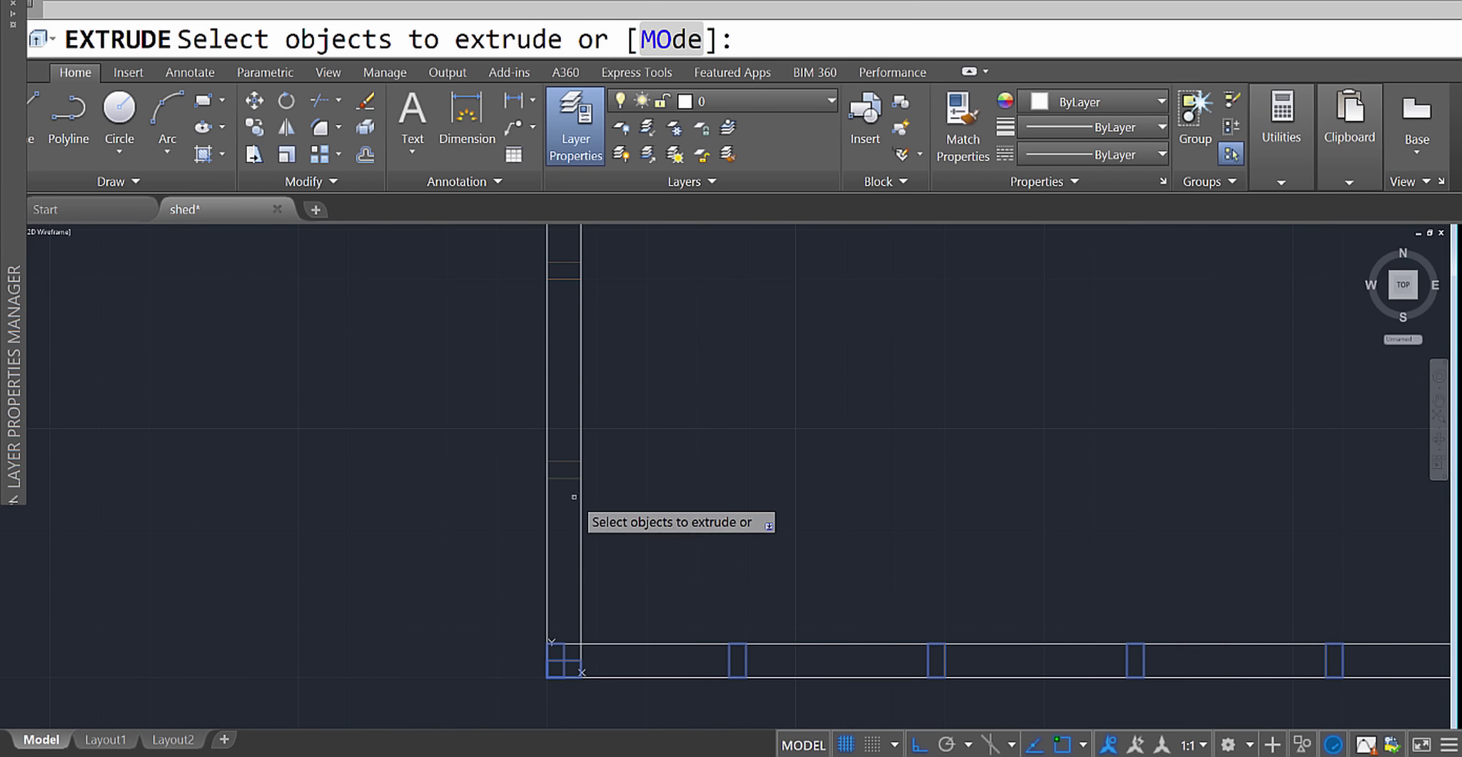
pyautogui.click(573, 496)
pyautogui.click(532, 239)
pyautogui.moveTo(561, 267); pyautogui.dragTo(578, 698, button='middle')
pyautogui.click(544, 525)
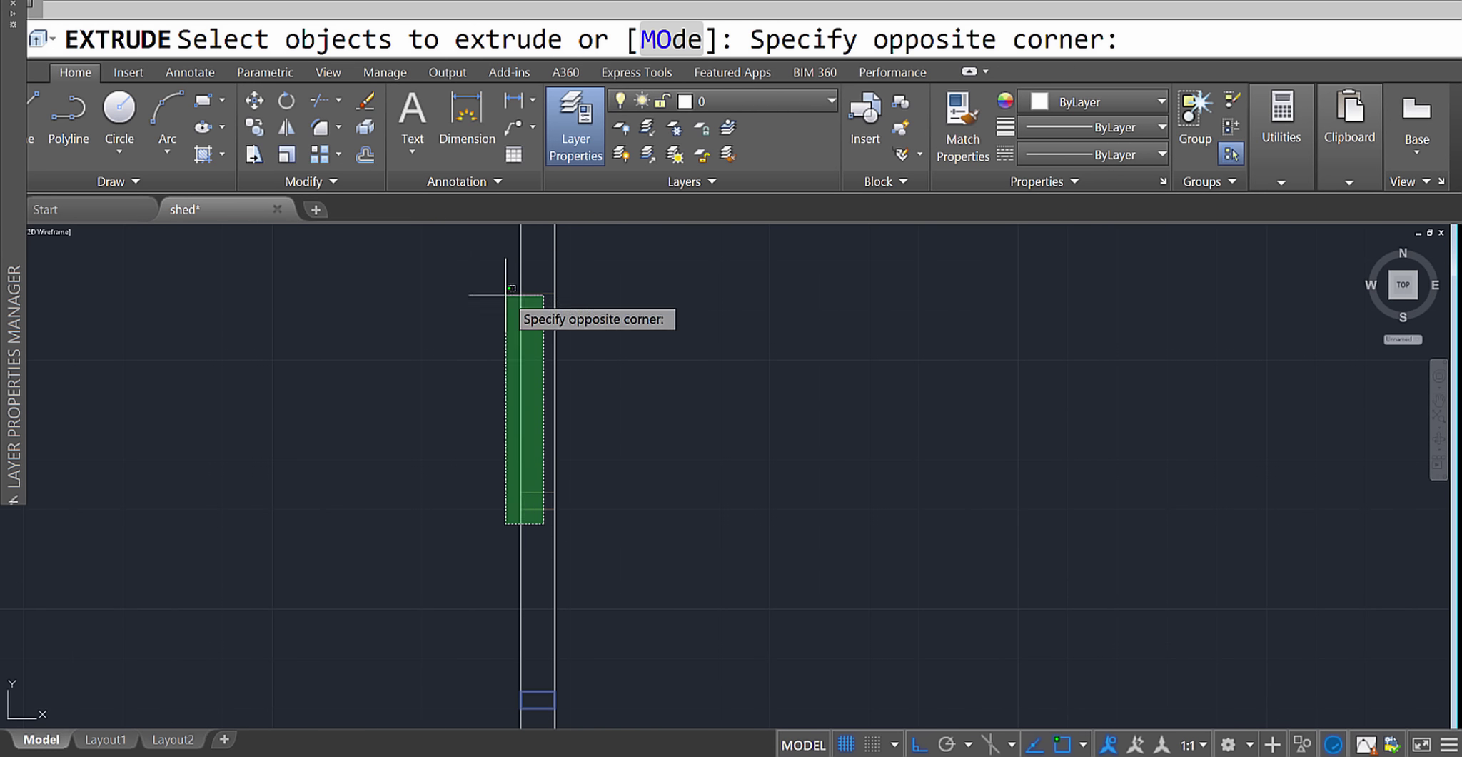
pyautogui.click(529, 262)
pyautogui.moveTo(562, 274); pyautogui.dragTo(539, 689, button='middle')
pyautogui.click(520, 547)
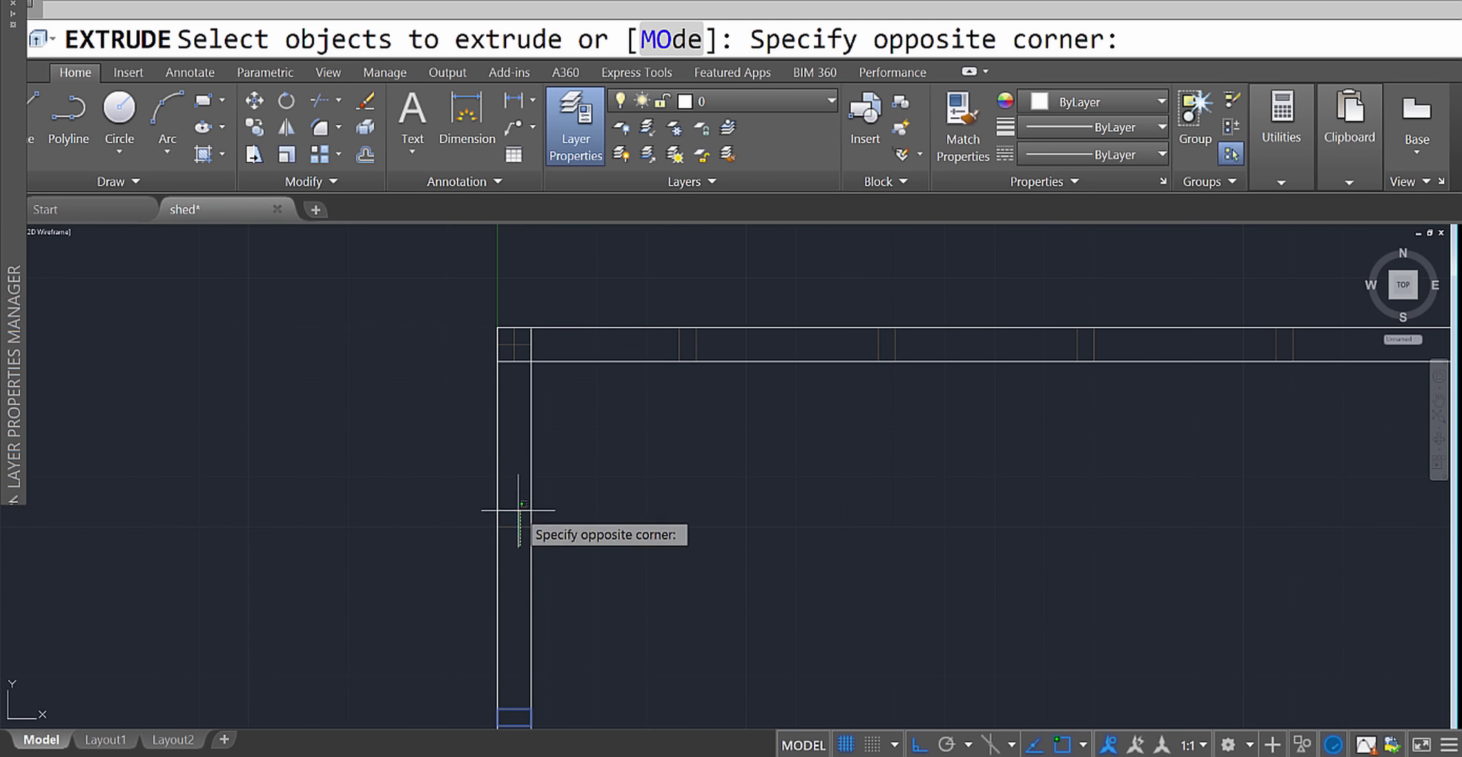
pyautogui.click(519, 509)
# Add the small rectangles at the northwest corner to the Extrude selection.
pyautogui.scroll(5, 500, 353)
pyautogui.scroll(4, 564, 371)
pyautogui.click(634, 440)
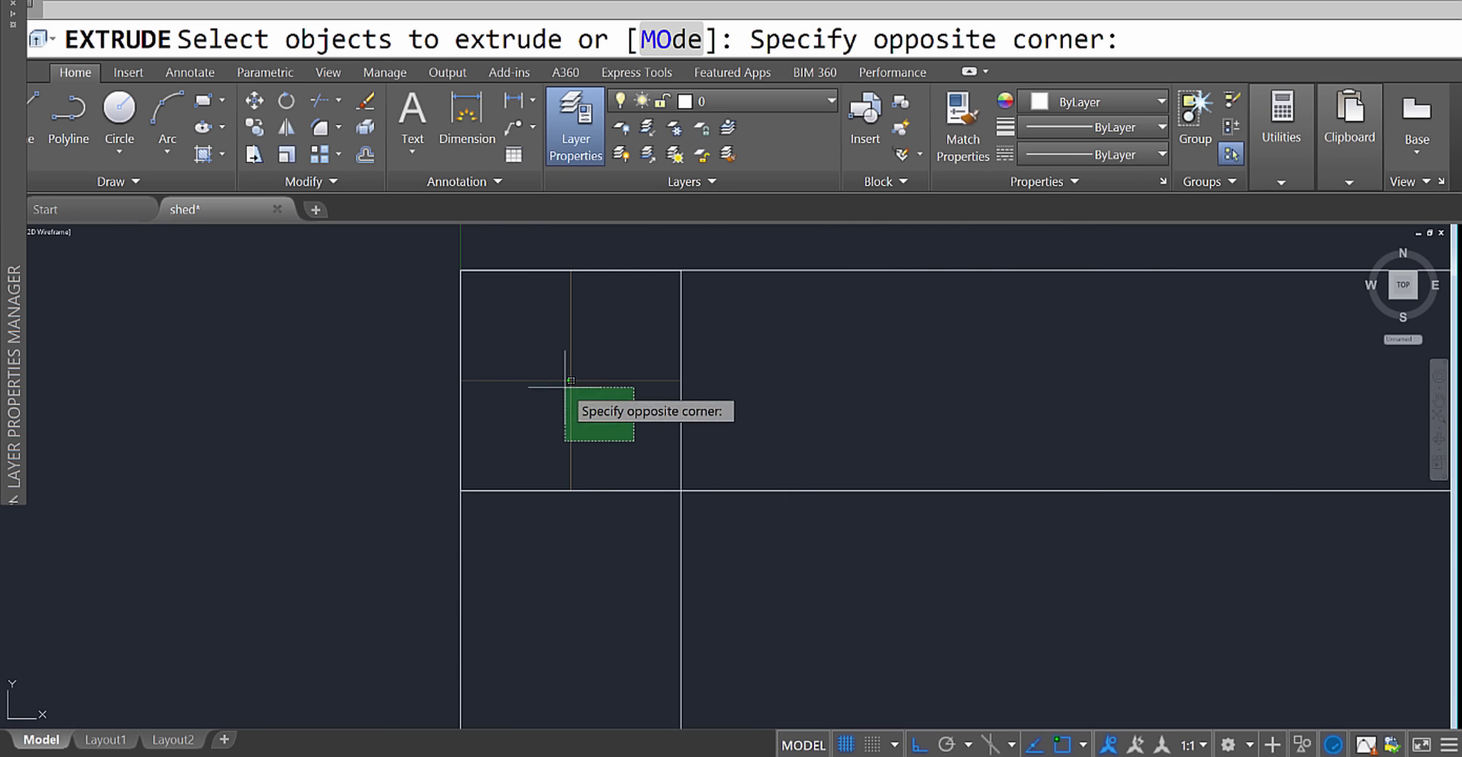
pyautogui.click(570, 379)
# Add the small rectangles along the north wall between its two corners to the Extrude selection.
pyautogui.scroll(-6, 571, 391)
pyautogui.moveTo(822, 447); pyautogui.dragTo(468, 428, button='middle')
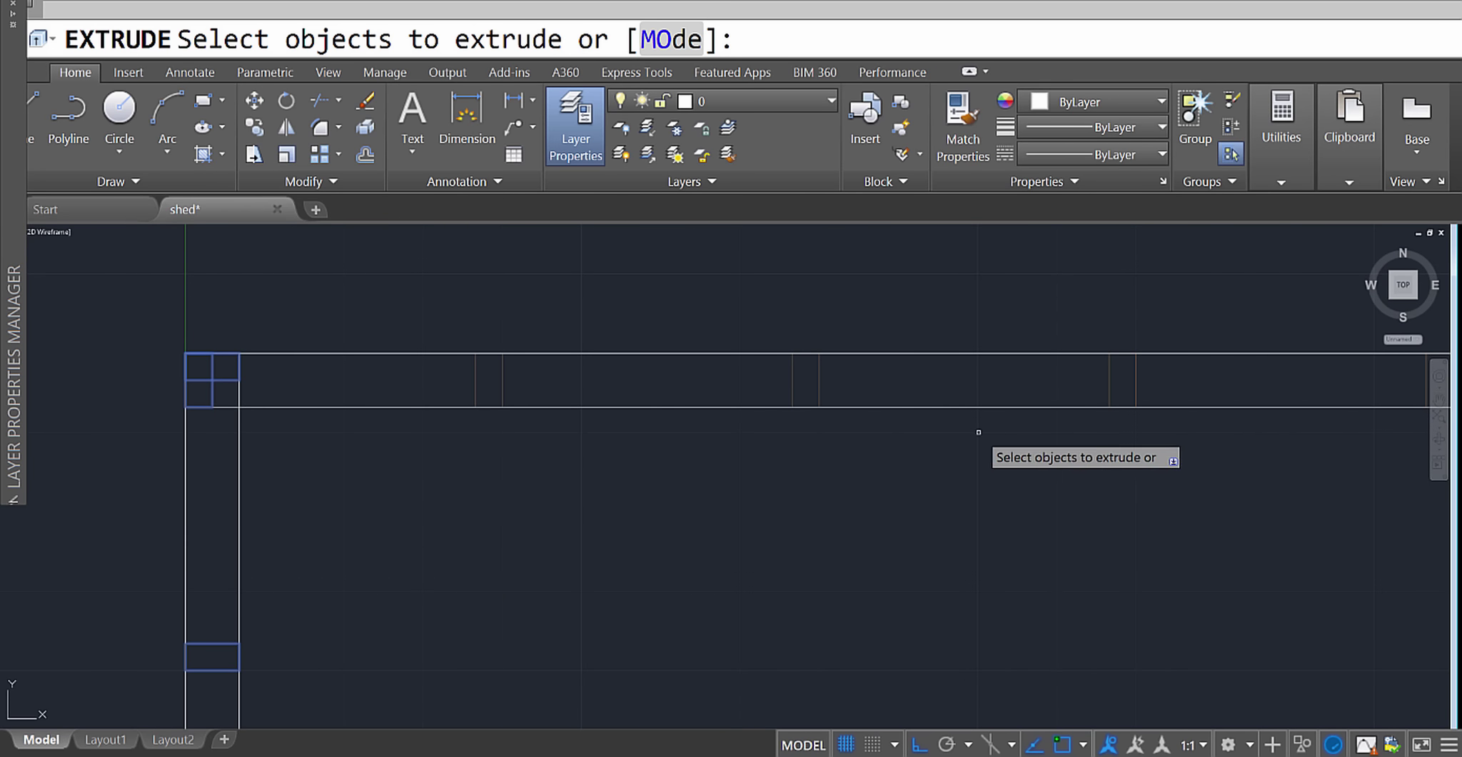
pyautogui.click(1167, 389)
pyautogui.click(389, 357)
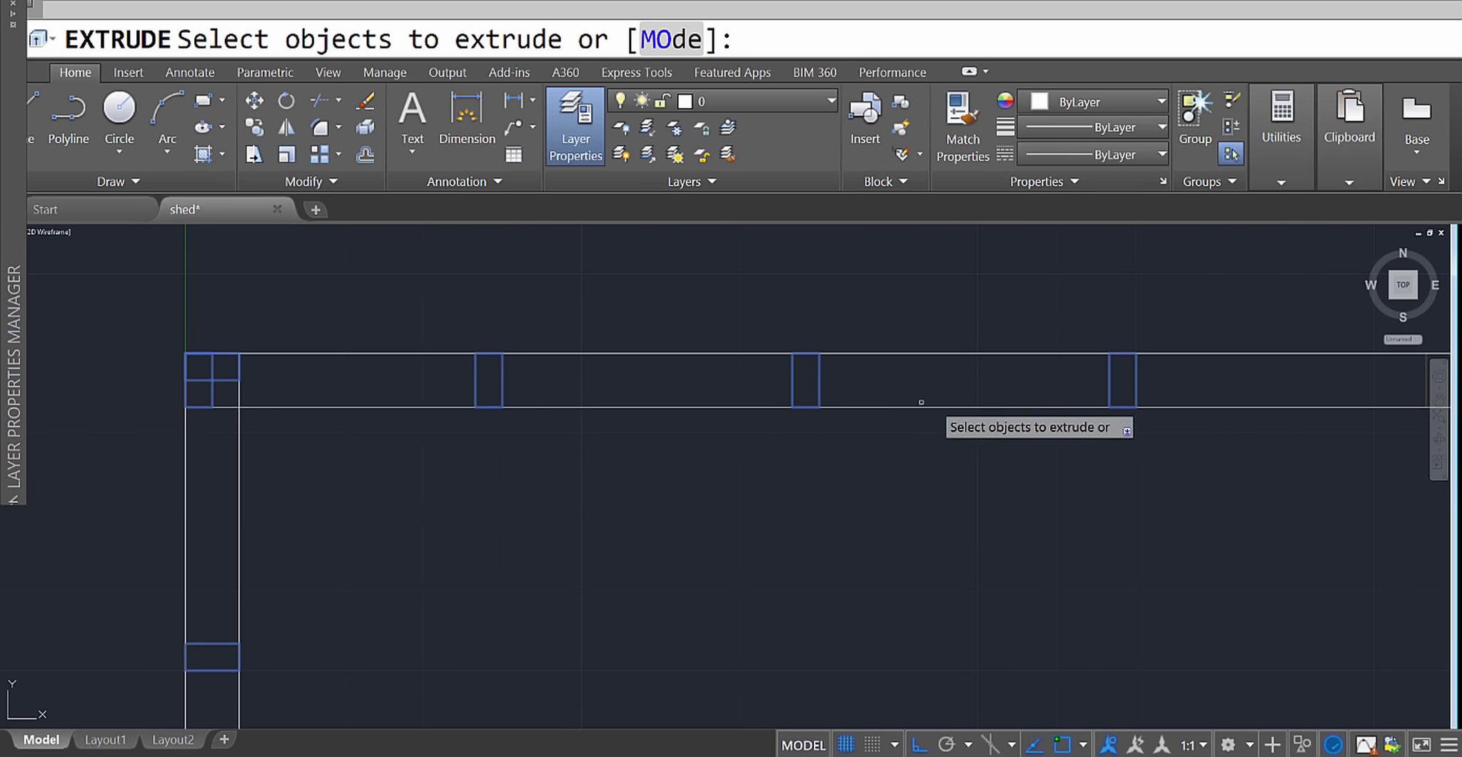
pyautogui.moveTo(475, 416)
pyautogui.mouseDown(button='middle')
pyautogui.moveTo(252, 473)
pyautogui.moveTo(107, 474)
pyautogui.mouseUp(button='middle')
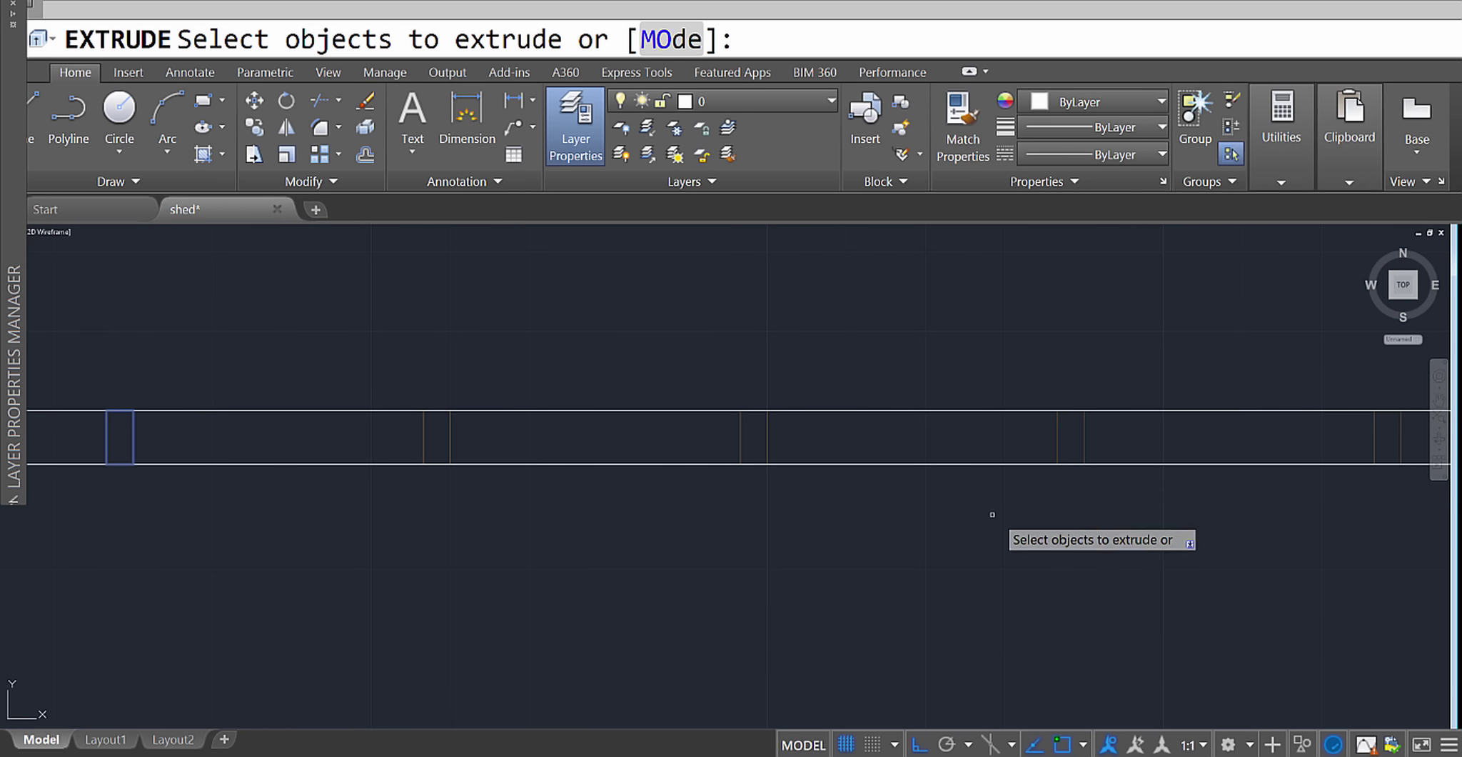
pyautogui.click(1418, 448)
pyautogui.click(360, 503)
# Add the small rectangles at the northeast corner to the Extrude selection.
pyautogui.scroll(-4, 797, 556)
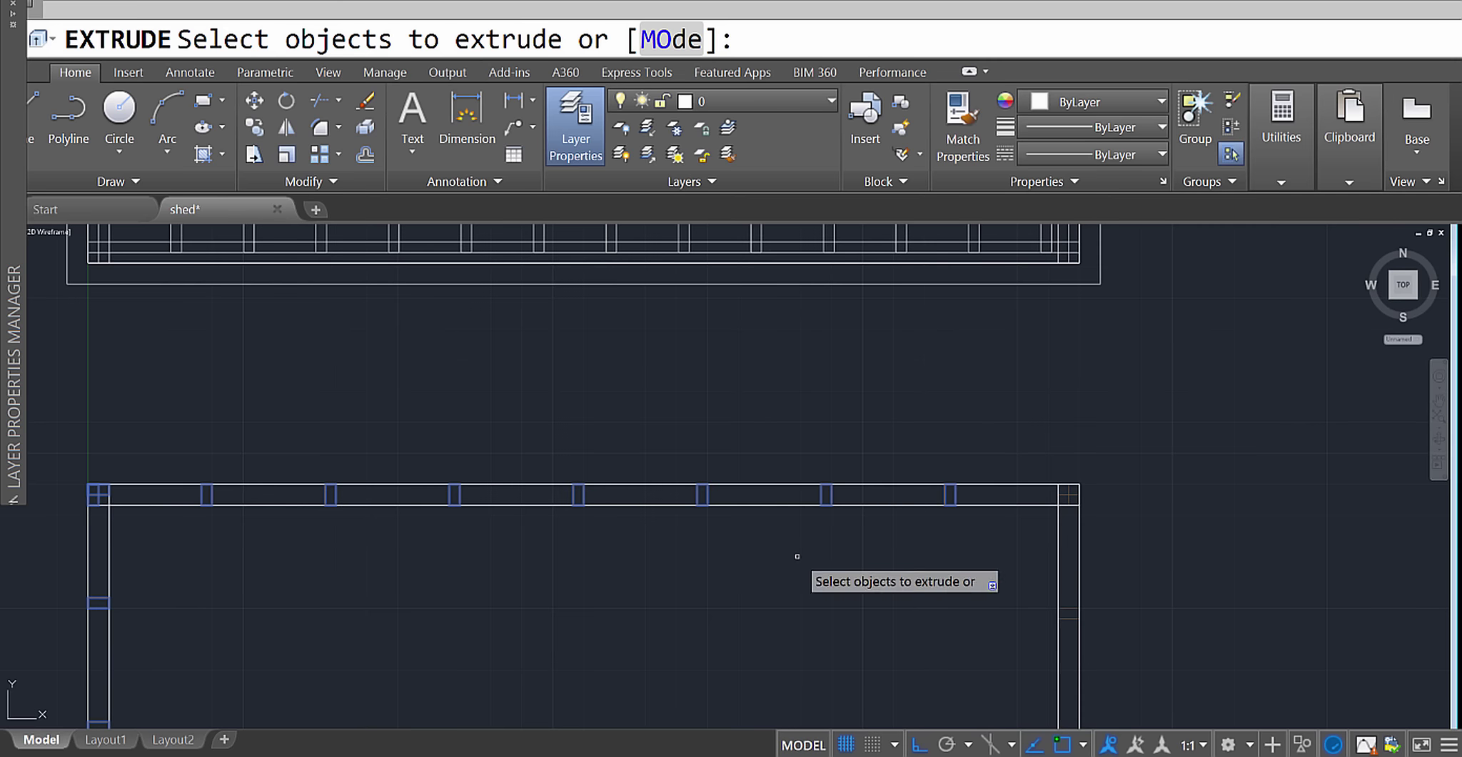
pyautogui.scroll(4, 1156, 524)
pyautogui.click(860, 428)
pyautogui.click(822, 398)
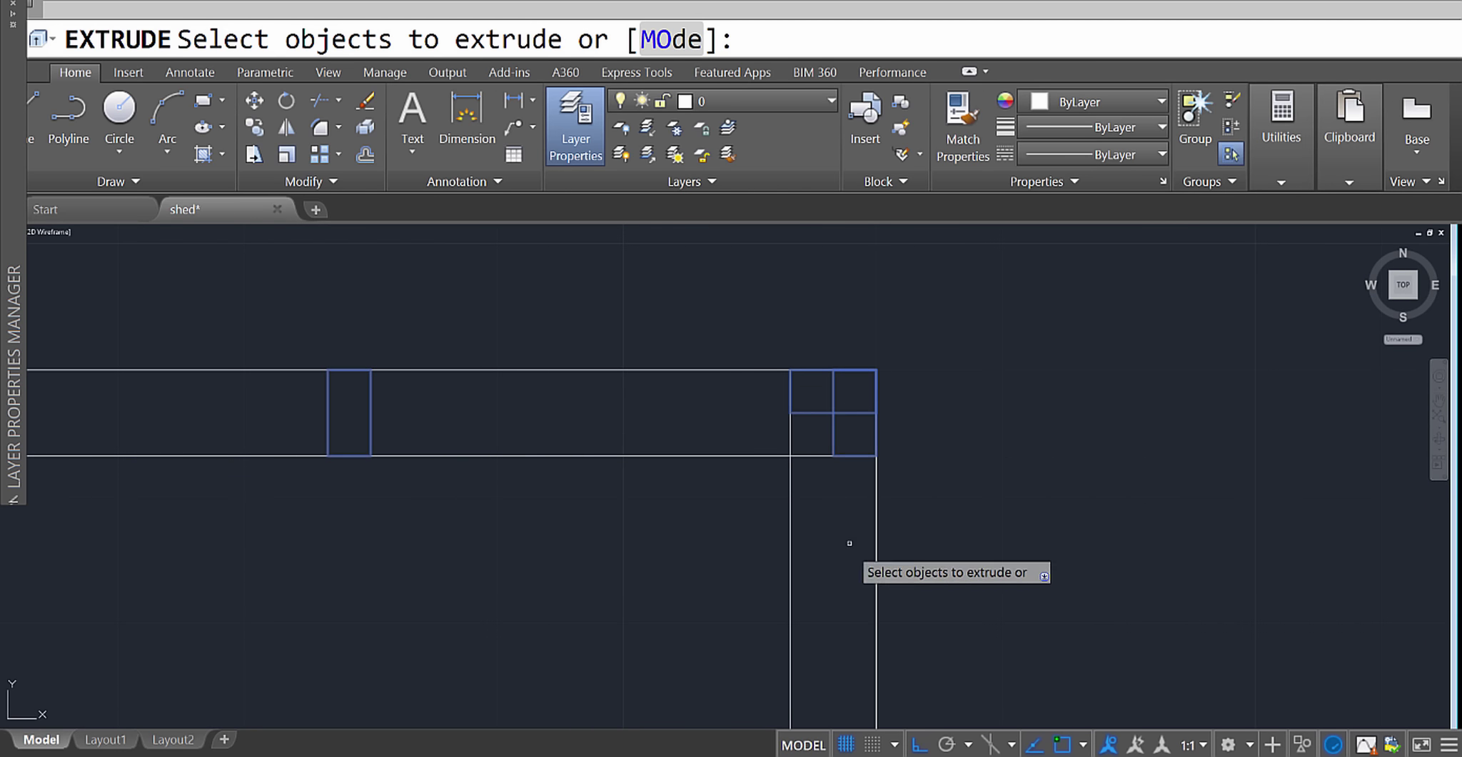
# Add the middle rectangle and the two end rectangles of the short northeast wall to the Extrude selection.
pyautogui.moveTo(853, 569); pyautogui.dragTo(835, 325, button='middle')
pyautogui.scroll(-6, 826, 525)
pyautogui.scroll(6, 828, 591)
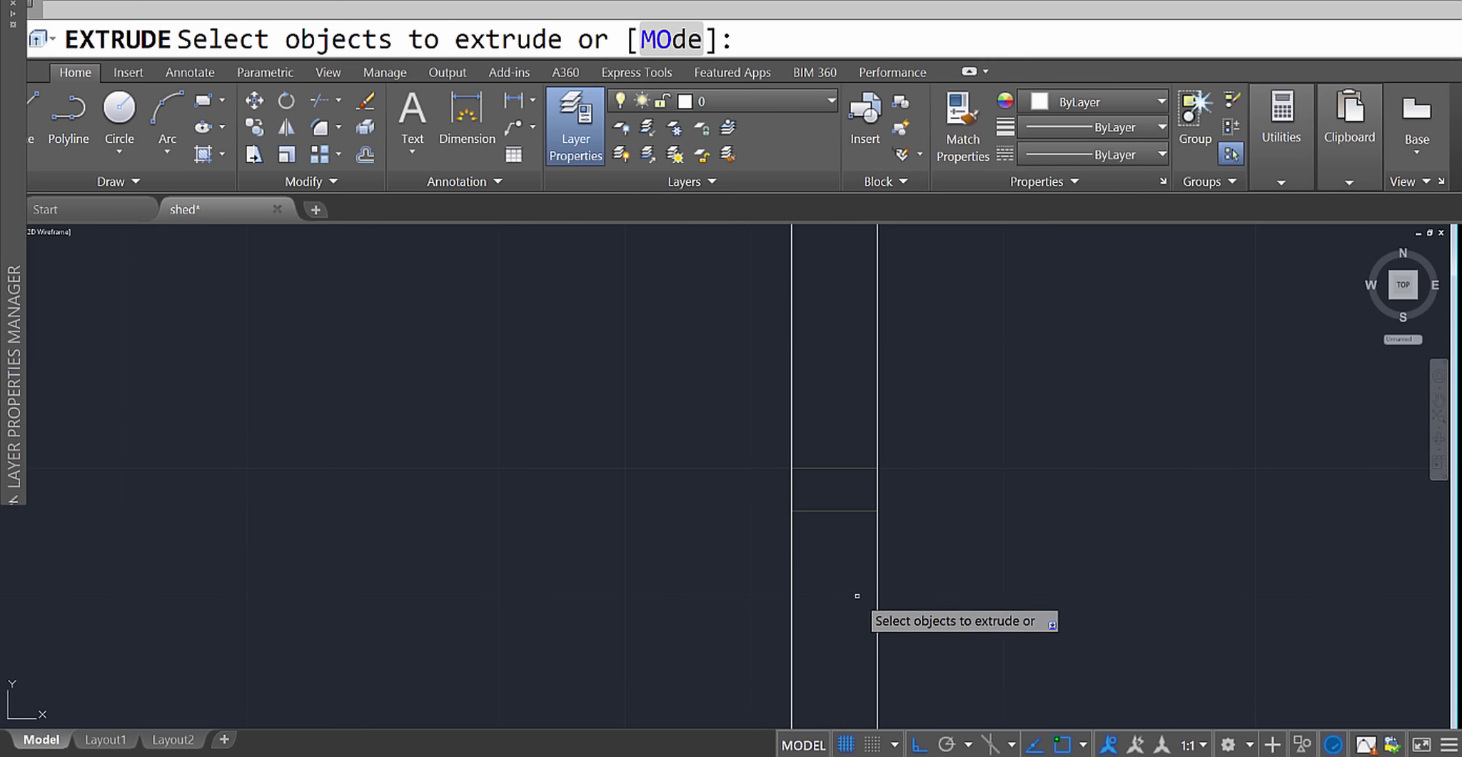
pyautogui.click(857, 595)
pyautogui.click(840, 459)
pyautogui.scroll(-5, 872, 571)
pyautogui.moveTo(907, 620); pyautogui.dragTo(889, 458, button='middle')
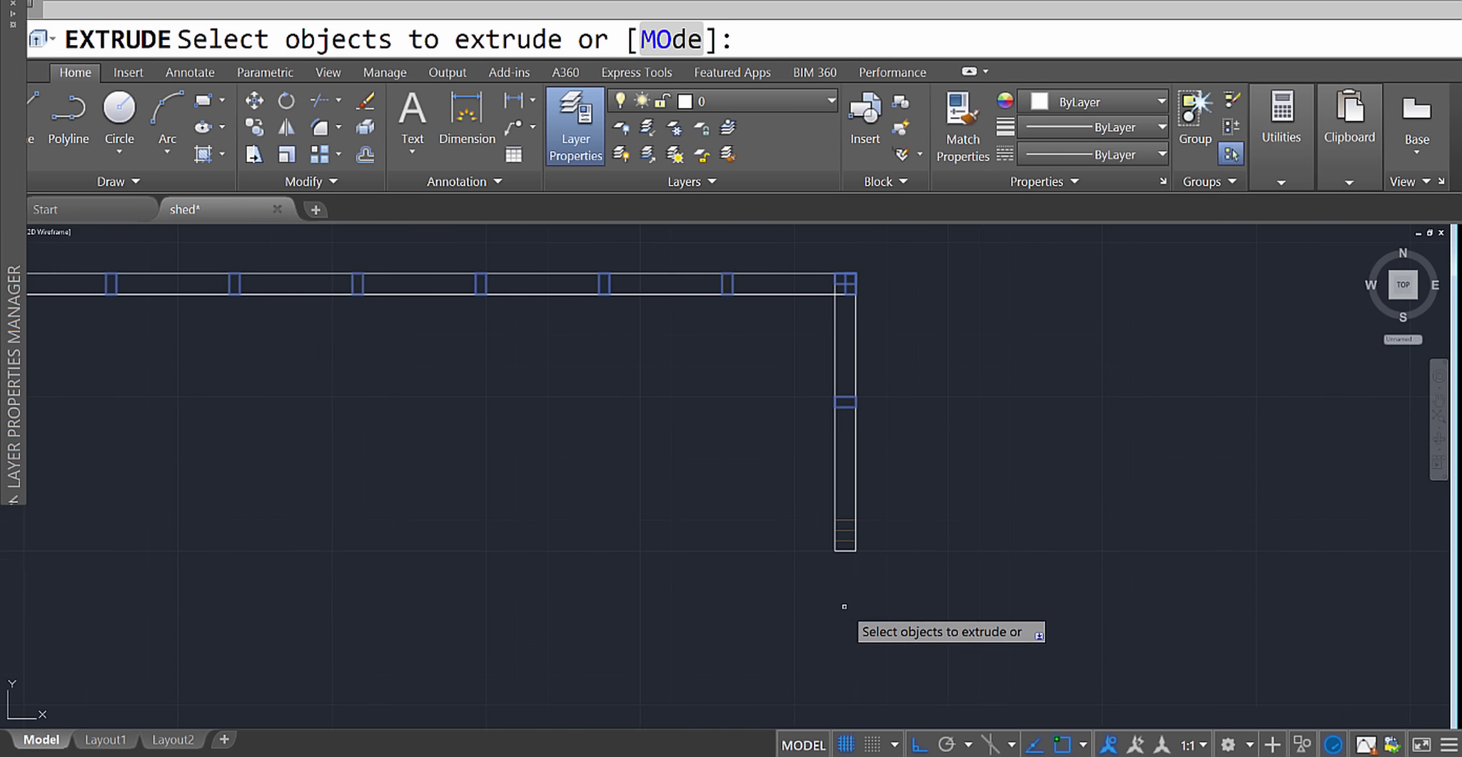
pyautogui.scroll(6, 844, 606)
pyautogui.click(866, 357)
pyautogui.click(840, 245)
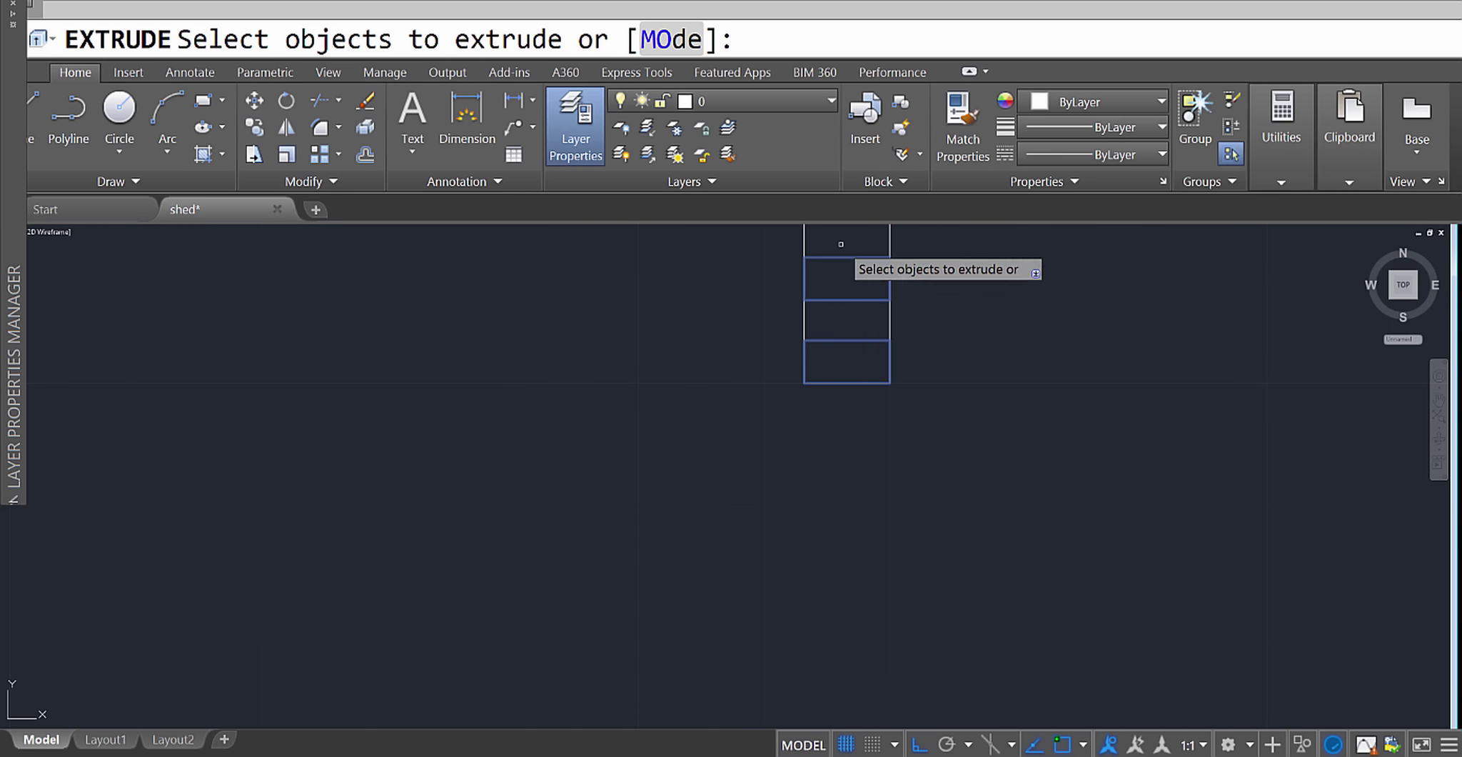
# Finish the selection in a 3D view and extrude all the small rectangles upward to a height of 8 to form the studs.
pyautogui.scroll(-5, 892, 431)
pyautogui.scroll(3, 855, 528)
pyautogui.scroll(-3, 842, 528)
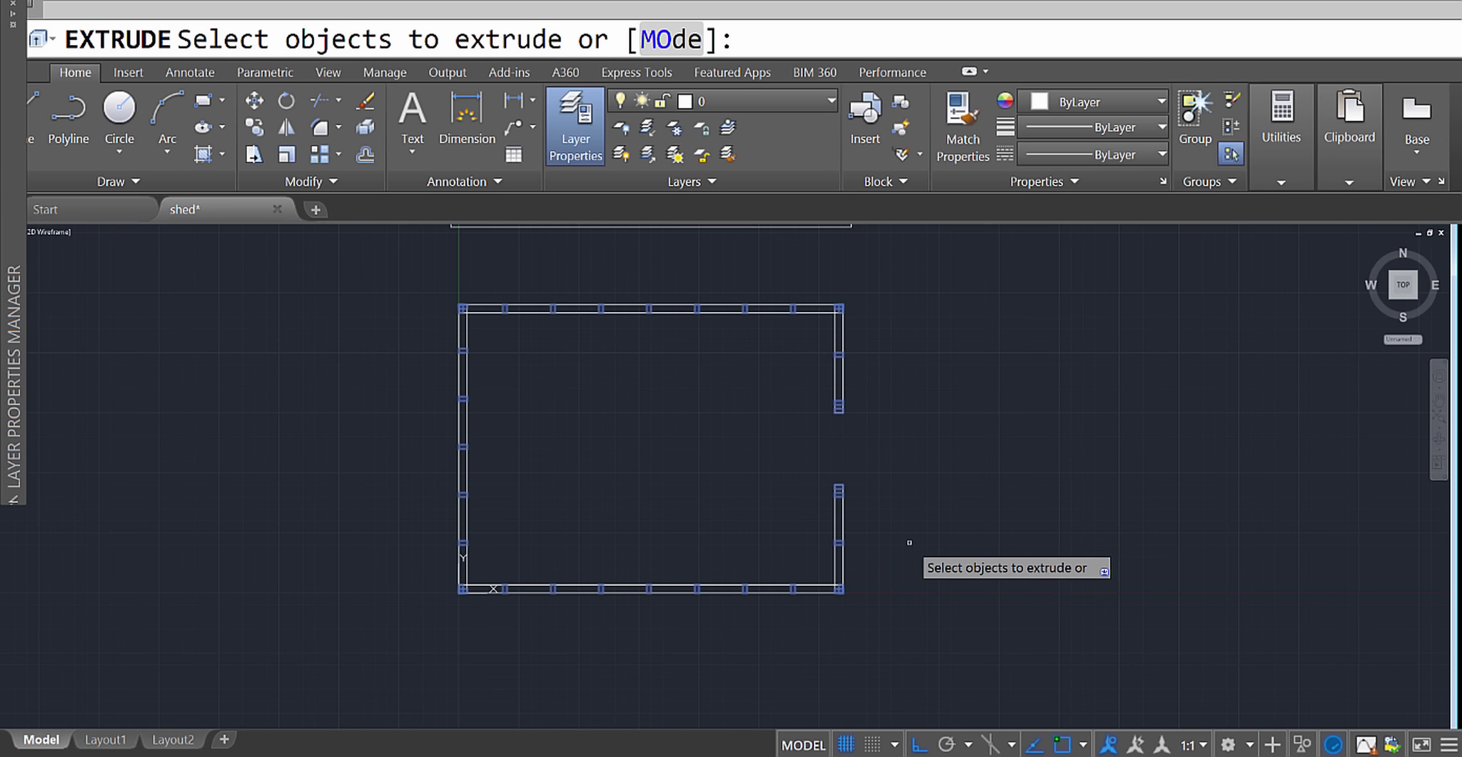
pyautogui.keyDown('shift'); pyautogui.moveTo(846, 549); pyautogui.dragTo(766, 356, button='middle'); pyautogui.keyUp('shift')
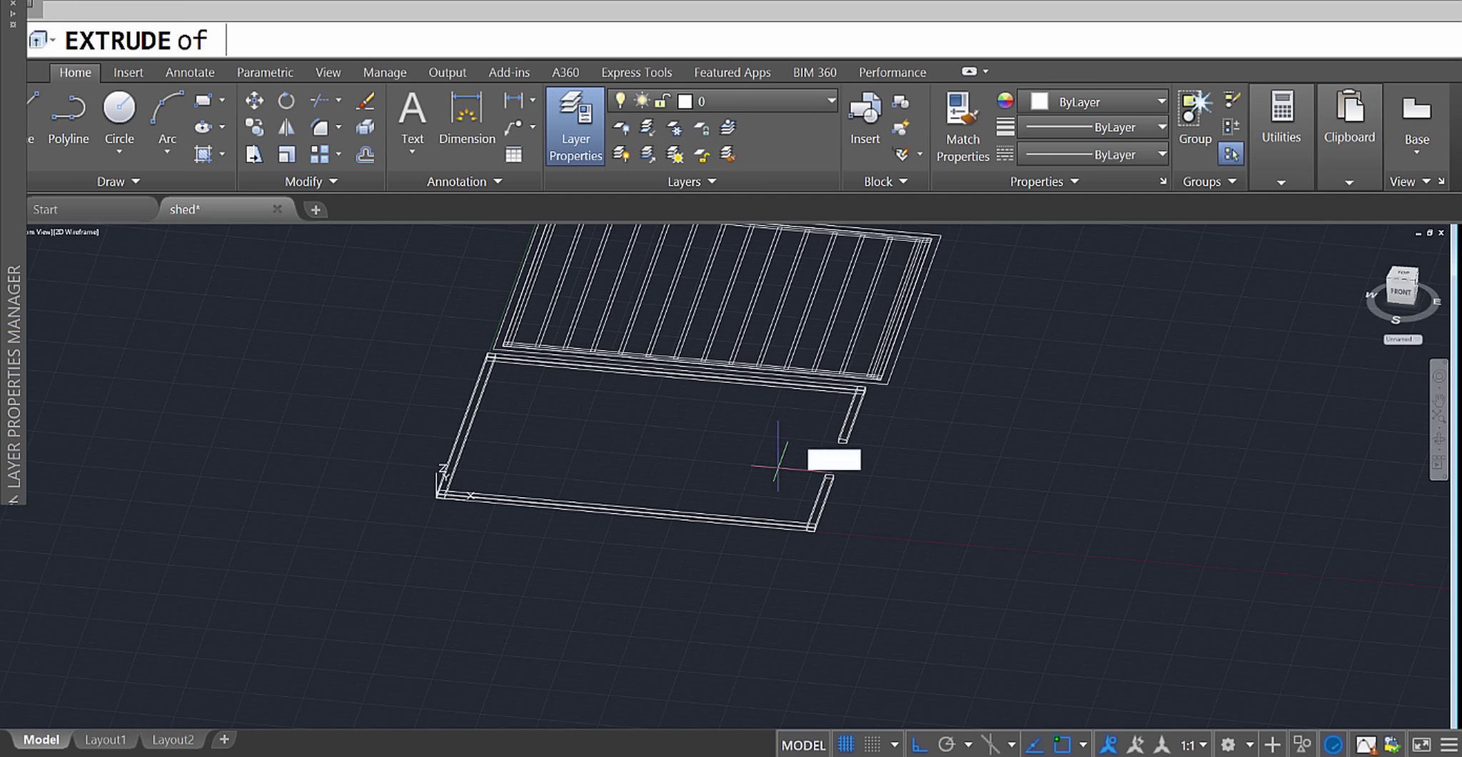
pyautogui.press('Return')
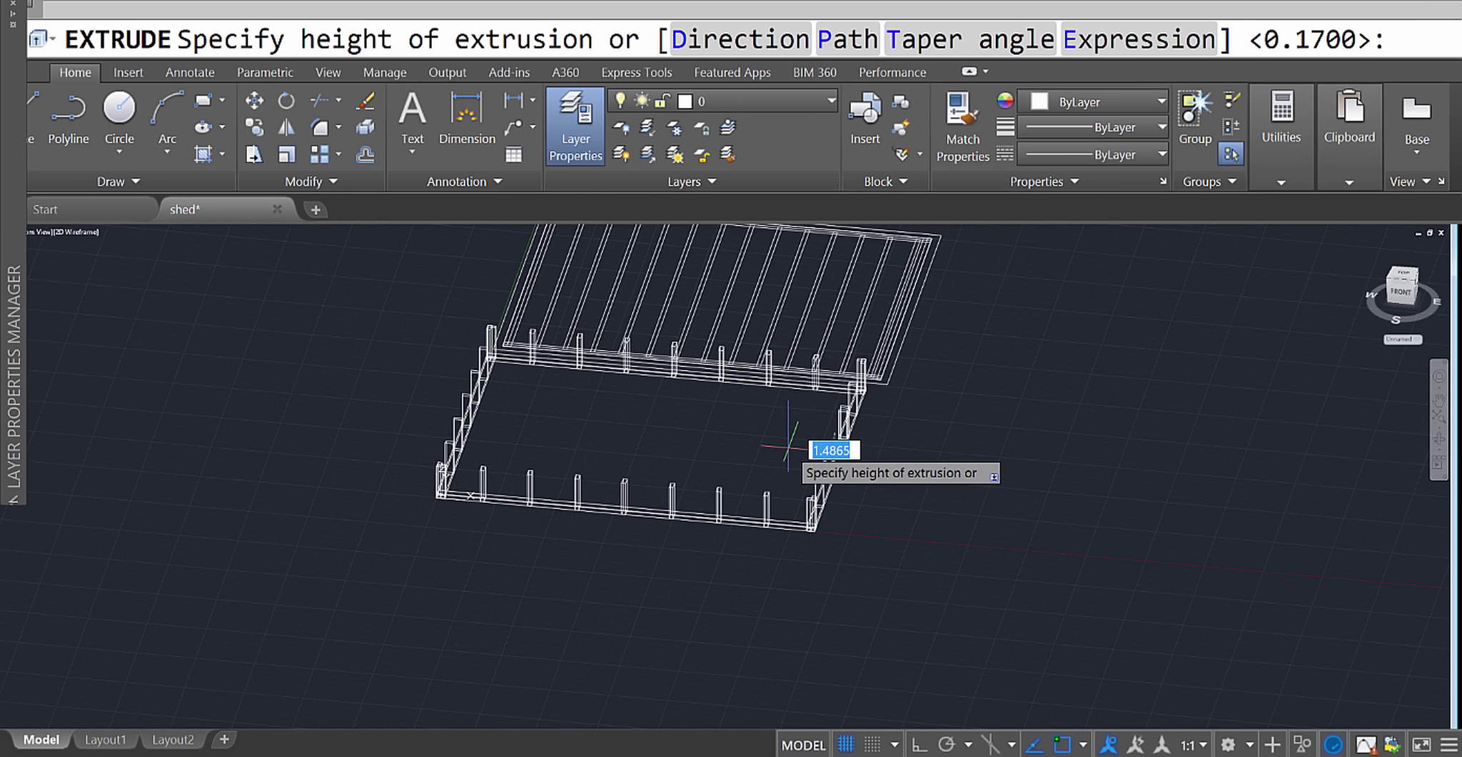
pyautogui.moveTo(783, 457)
pyautogui.keyDown('shift'); pyautogui.mouseDown(button='middle')
pyautogui.moveTo(768, 378)
pyautogui.moveTo(812, 504)
pyautogui.mouseUp(button='middle'); pyautogui.keyUp('shift')
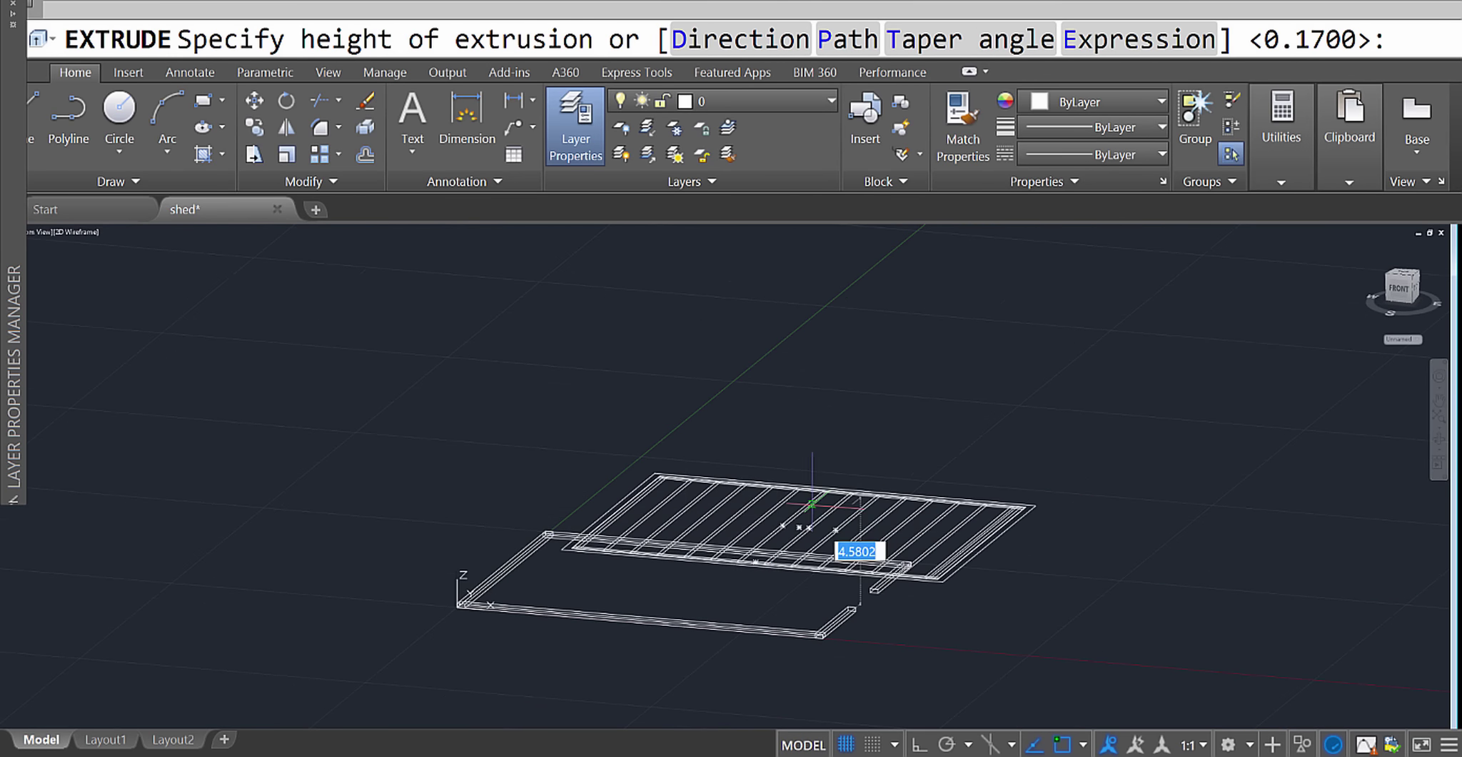
pyautogui.scroll(3, 797, 514)
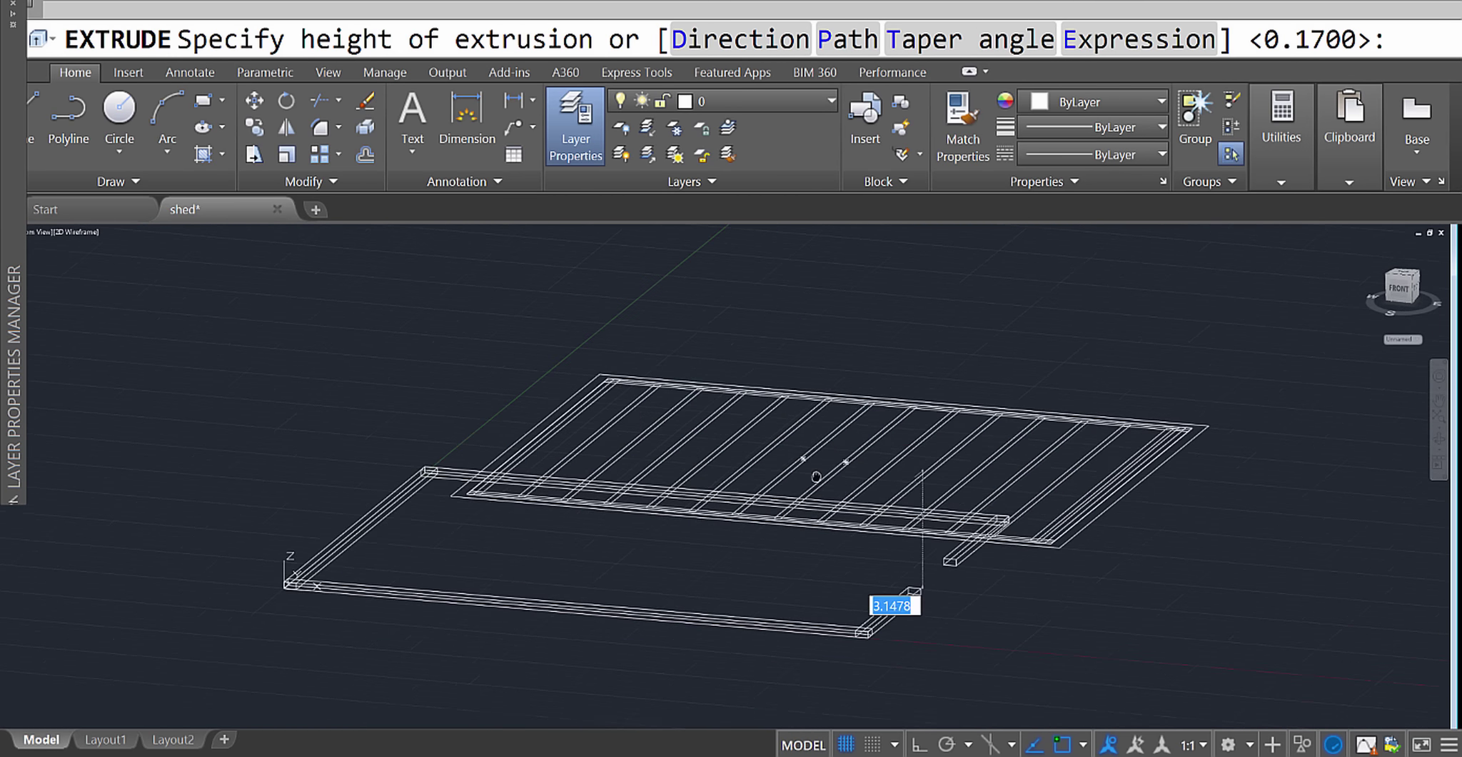
pyautogui.scroll(2, 846, 443)
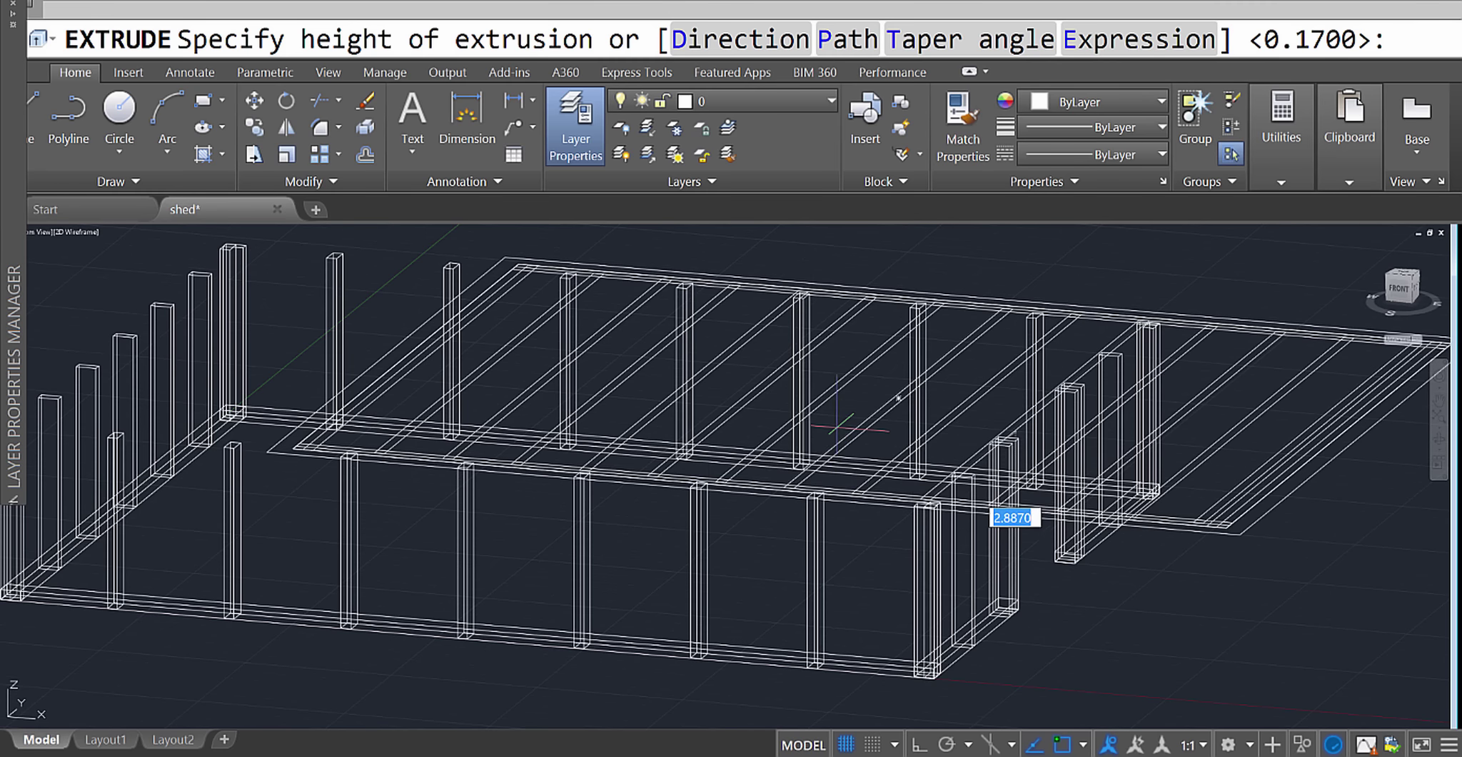
pyautogui.scroll(-5, 835, 382)
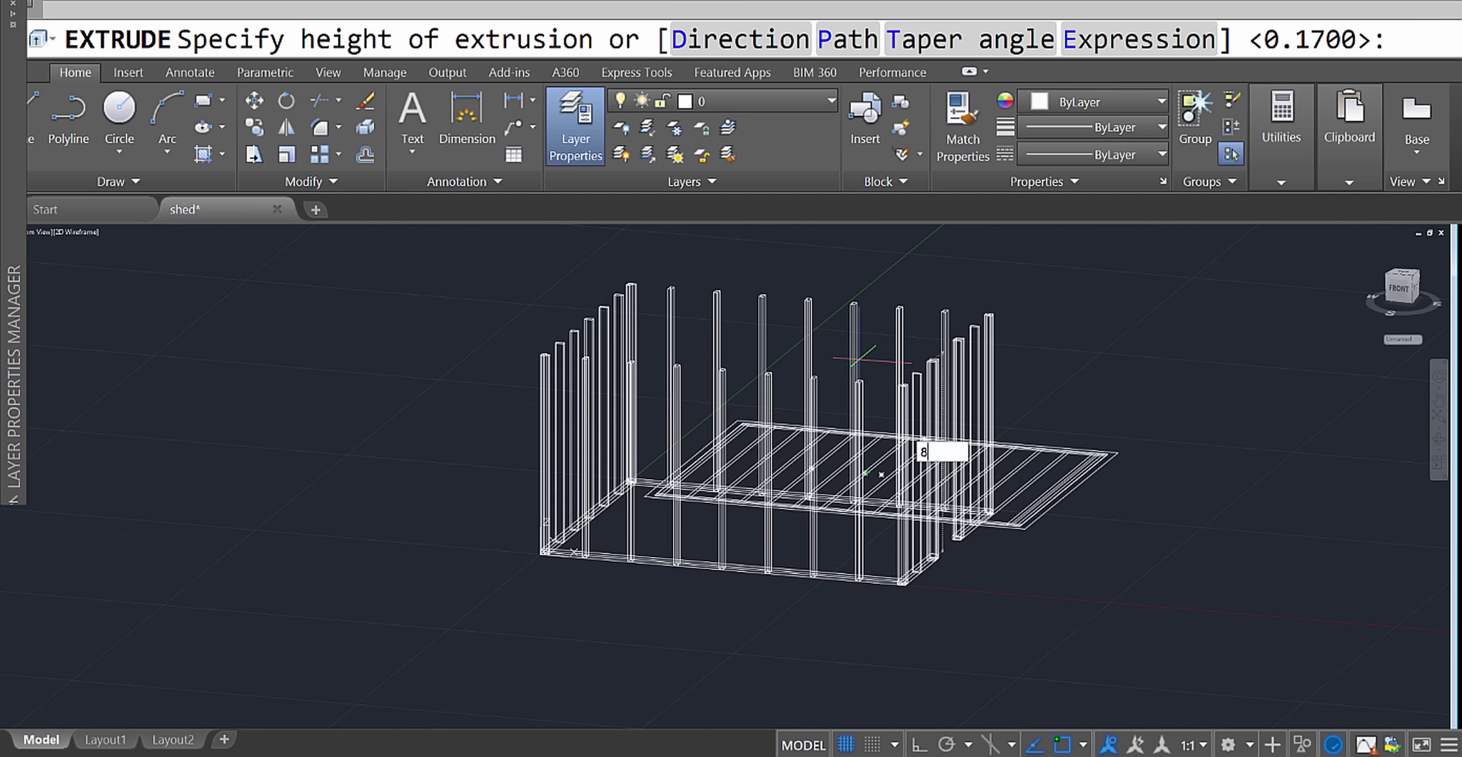
pyautogui.press('Return')
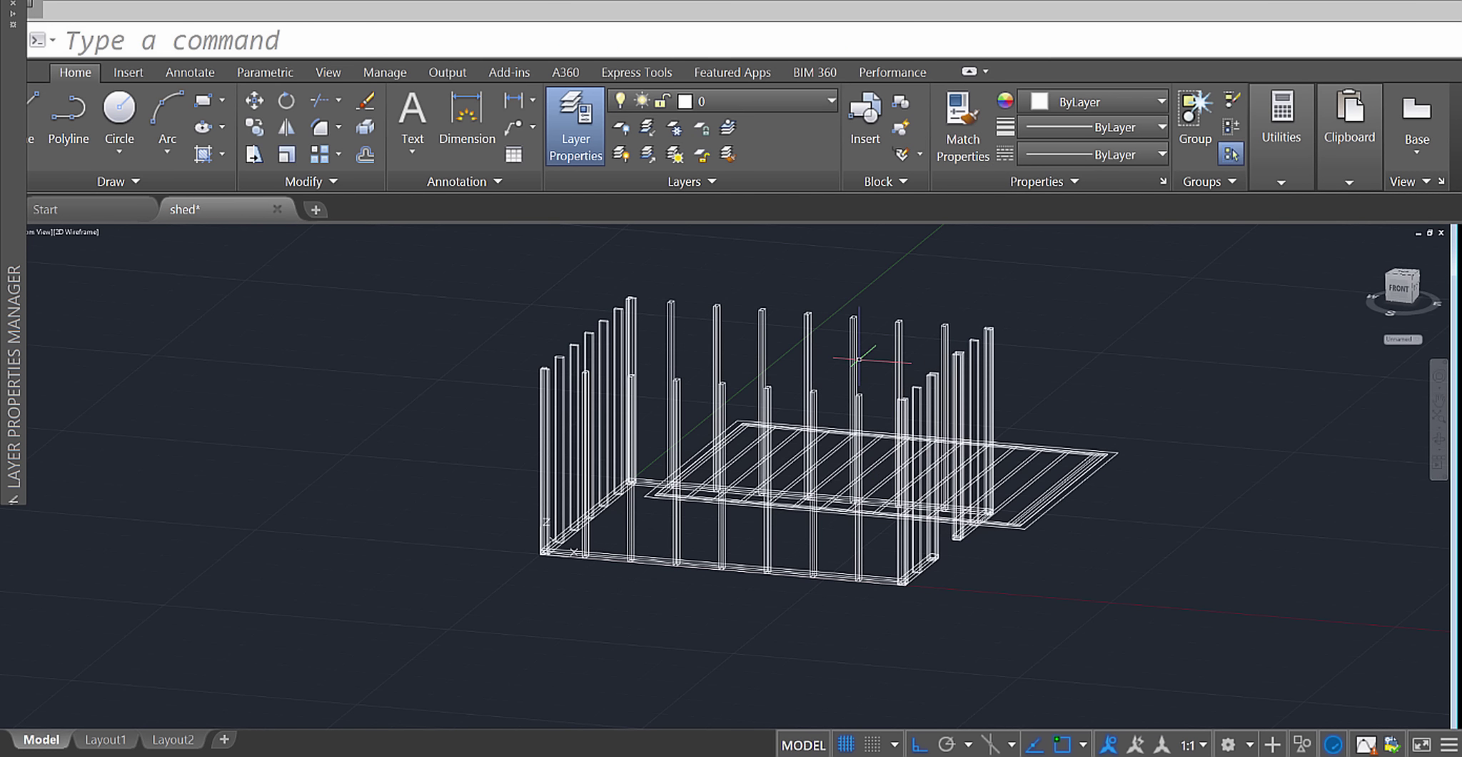
# Delete the separate flat floor framing plan lying beside the wall framing.
pyautogui.scroll(-2, 908, 375)
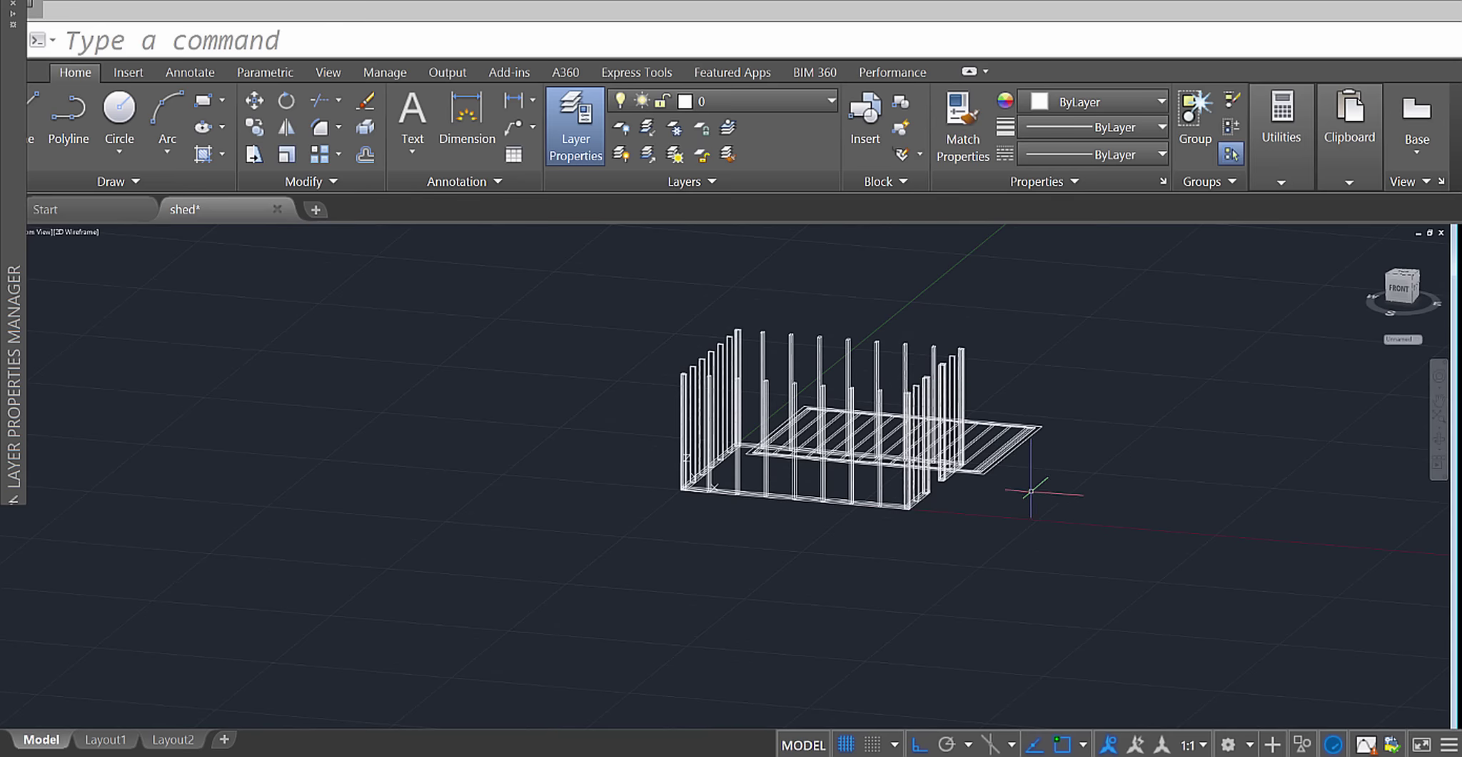
pyautogui.keyDown('shift'); pyautogui.moveTo(1031, 490); pyautogui.dragTo(872, 427, button='middle'); pyautogui.keyUp('shift')
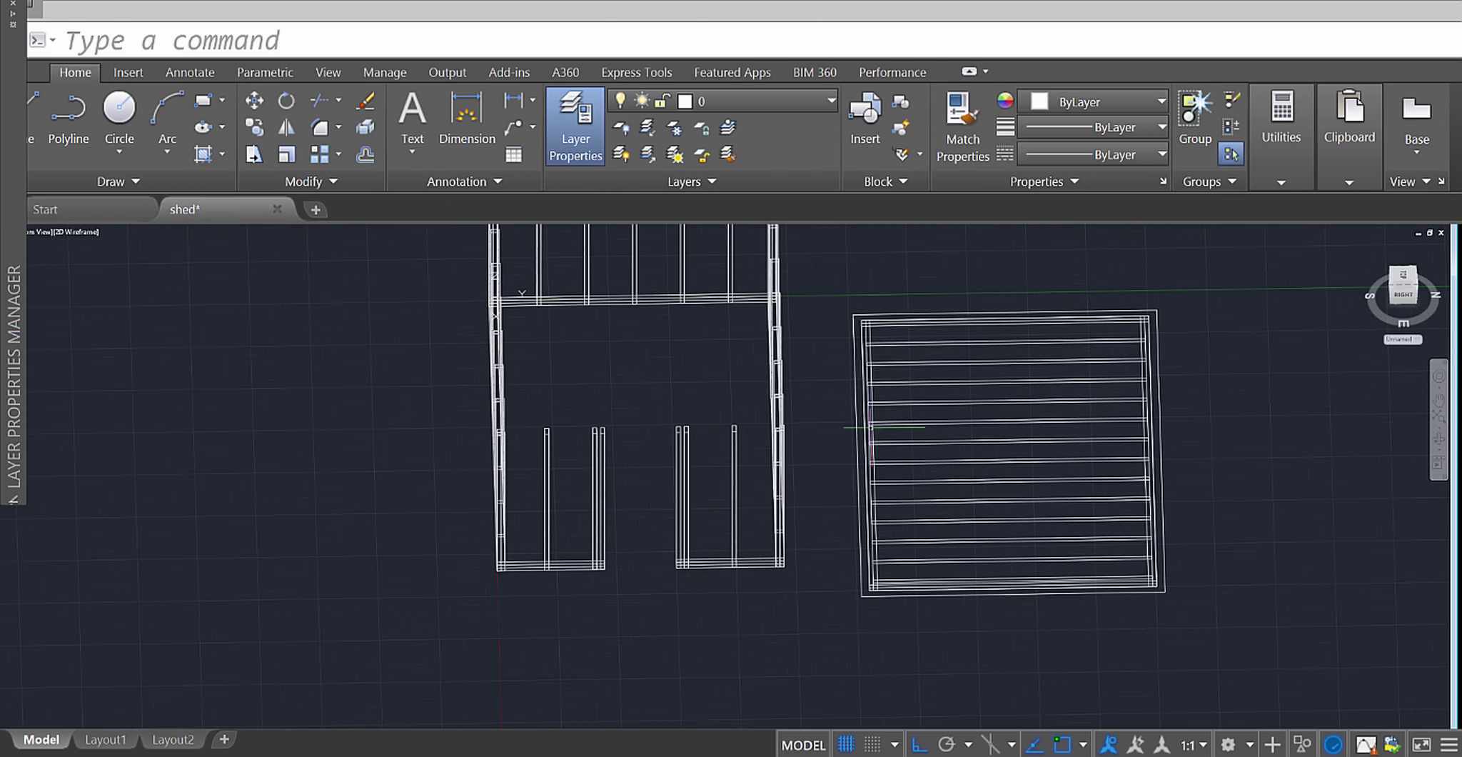
pyautogui.click(825, 264)
pyautogui.click(1232, 673)
pyautogui.press('Delete')
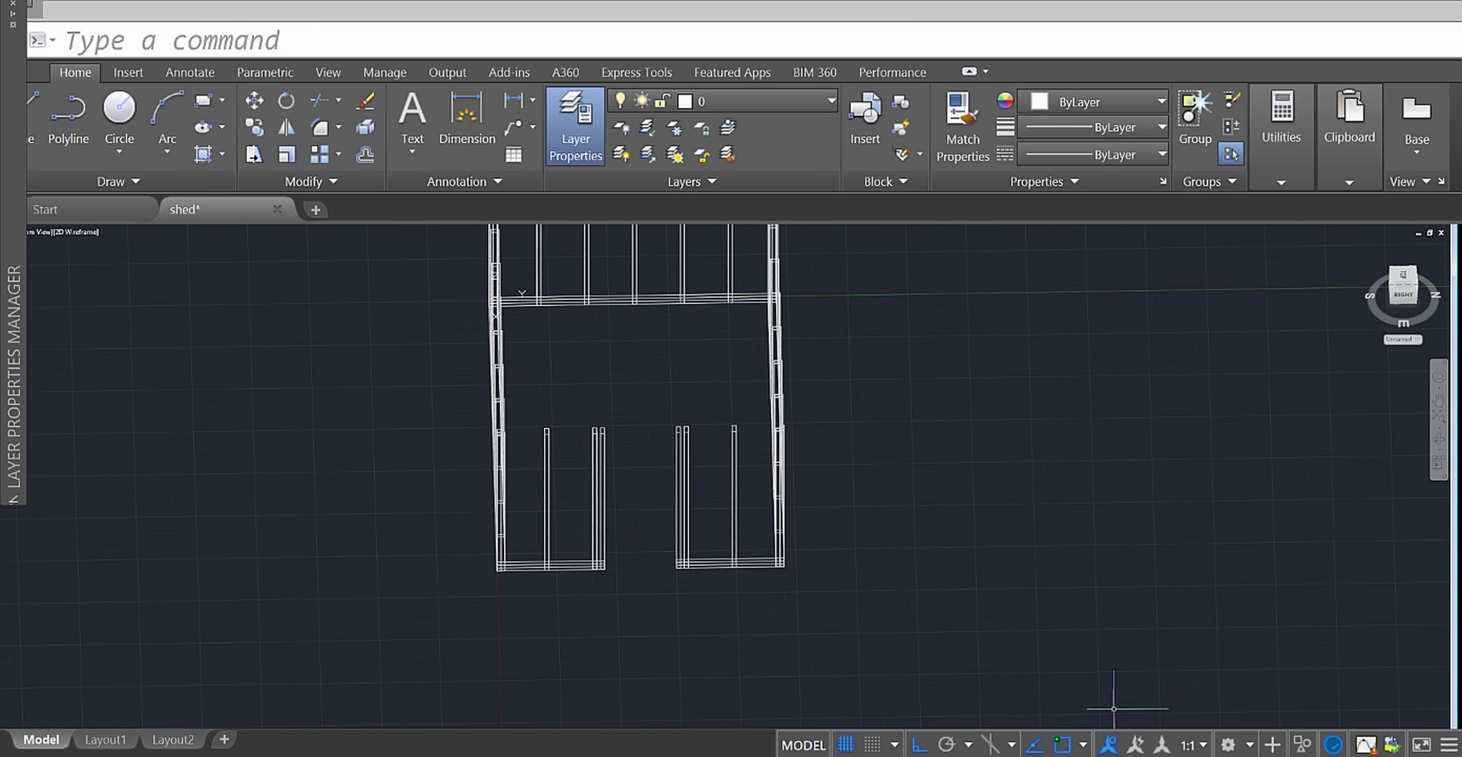
# Select all the wall plates and studs, assign them to the Wall System layer and clear the selection.
pyautogui.keyDown('shift'); pyautogui.moveTo(921, 542); pyautogui.dragTo(957, 598, button='middle'); pyautogui.keyUp('shift')
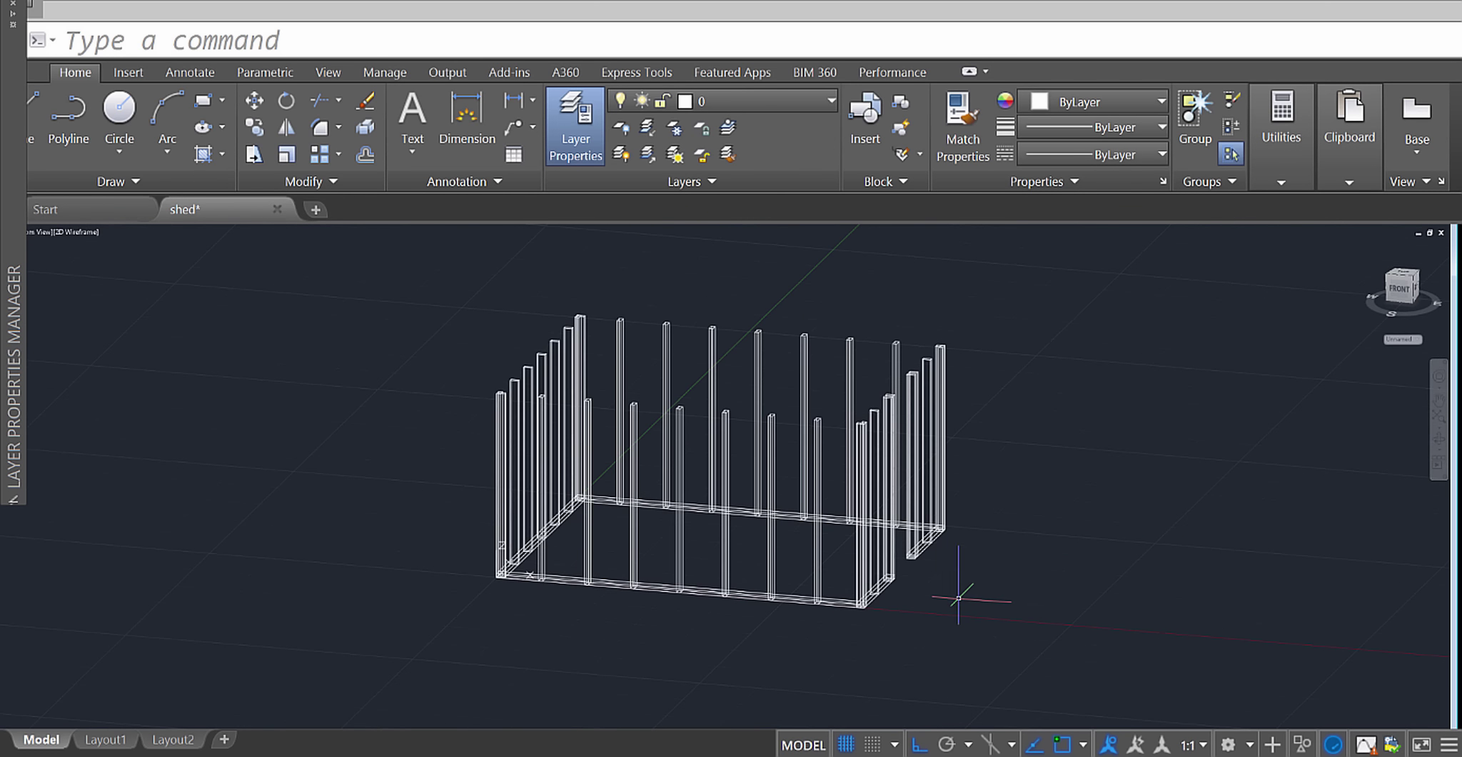
pyautogui.click(1023, 644)
pyautogui.click(385, 266)
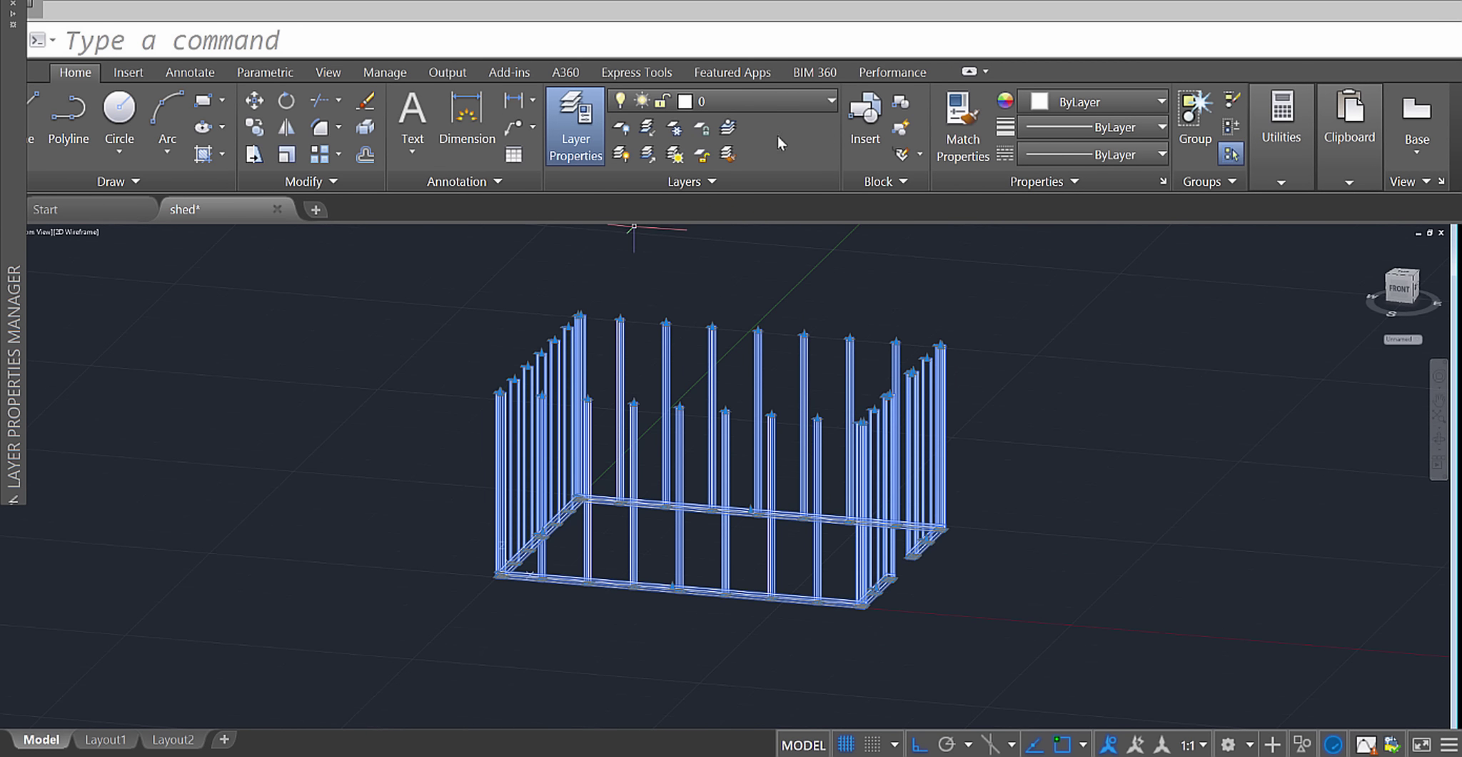
pyautogui.click(826, 107)
pyautogui.click(739, 239)
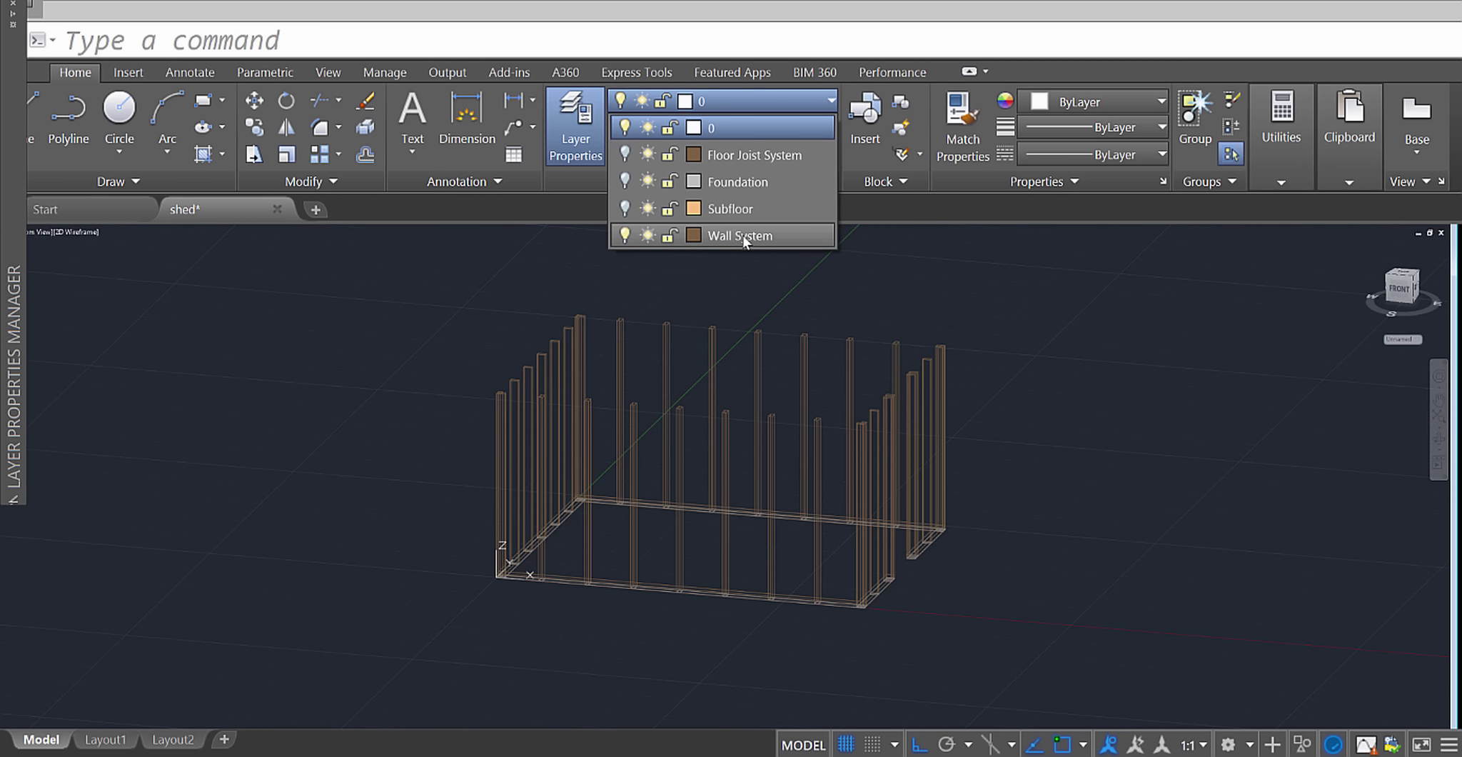
pyautogui.click(743, 236)
pyautogui.press('Escape')
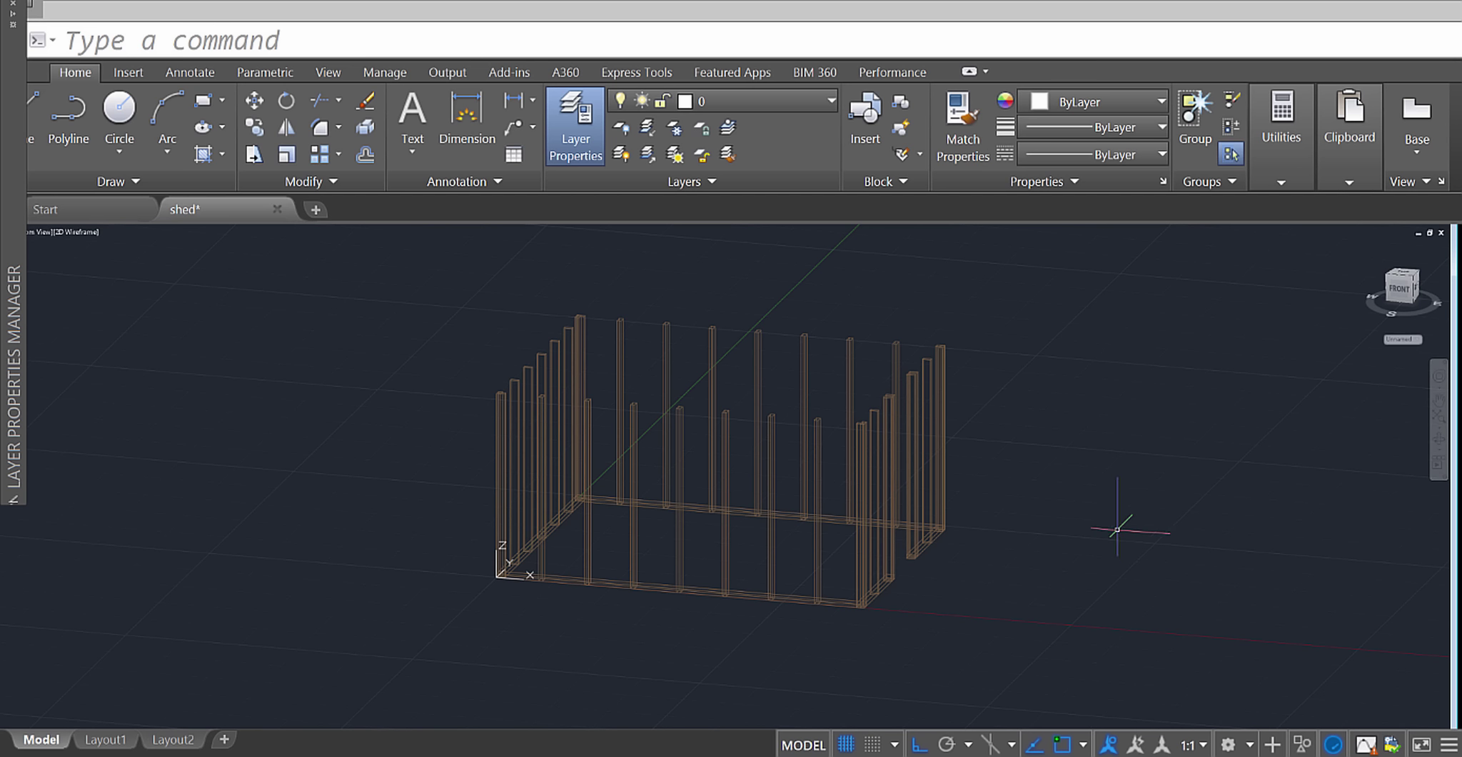
# Switch the visual style to Shaded and inspect the wall framing in 3D.
pyautogui.click(80, 231)
pyautogui.click(147, 349)
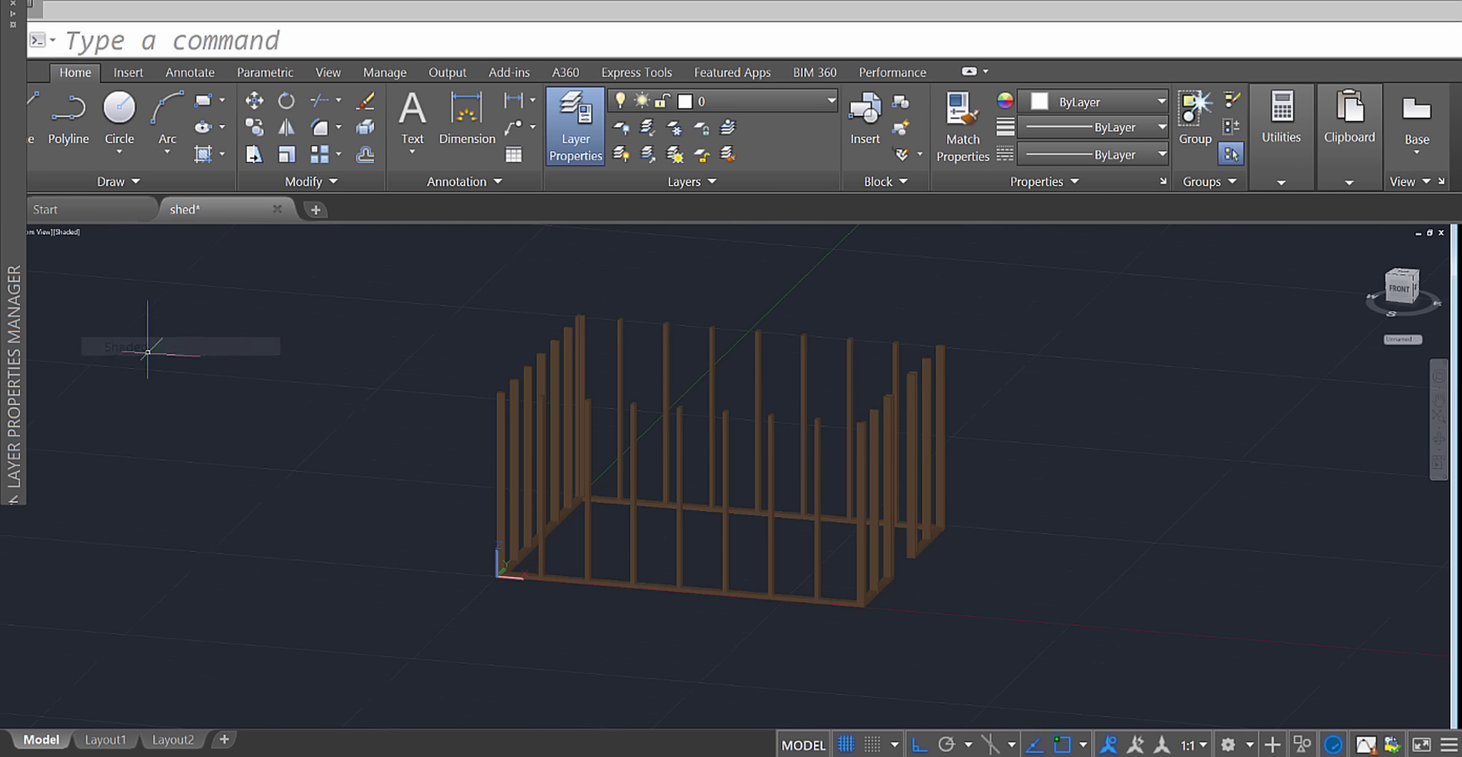
pyautogui.moveTo(757, 521)
pyautogui.keyDown('shift'); pyautogui.mouseDown(button='middle')
pyautogui.moveTo(790, 528)
pyautogui.moveTo(642, 509)
pyautogui.moveTo(868, 555)
pyautogui.mouseUp(button='middle'); pyautogui.keyUp('shift')
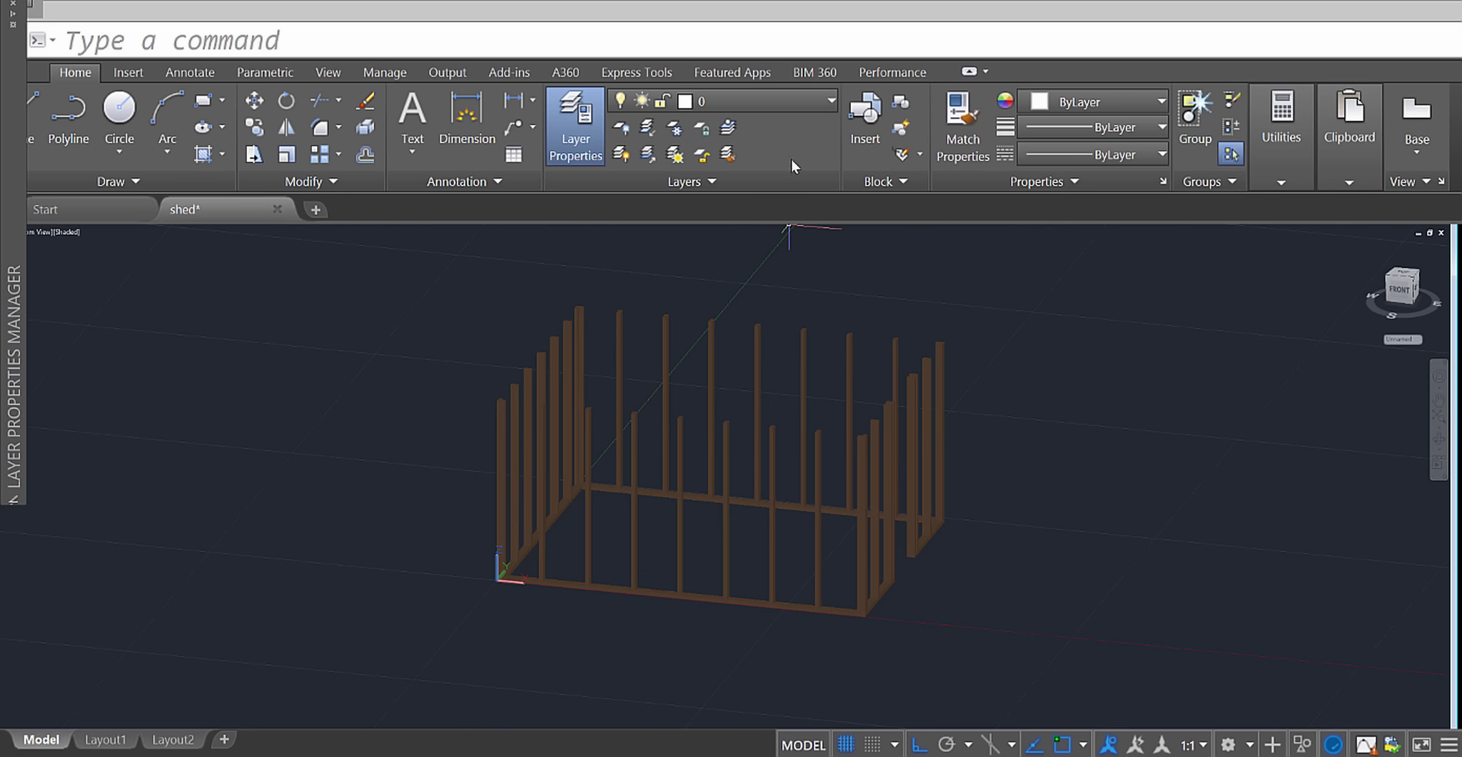
# Turn on the Subfloor, Foundation and Floor Joist System layers and view the assembled shed from the southeast corner.
pyautogui.click(817, 105)
pyautogui.click(625, 208)
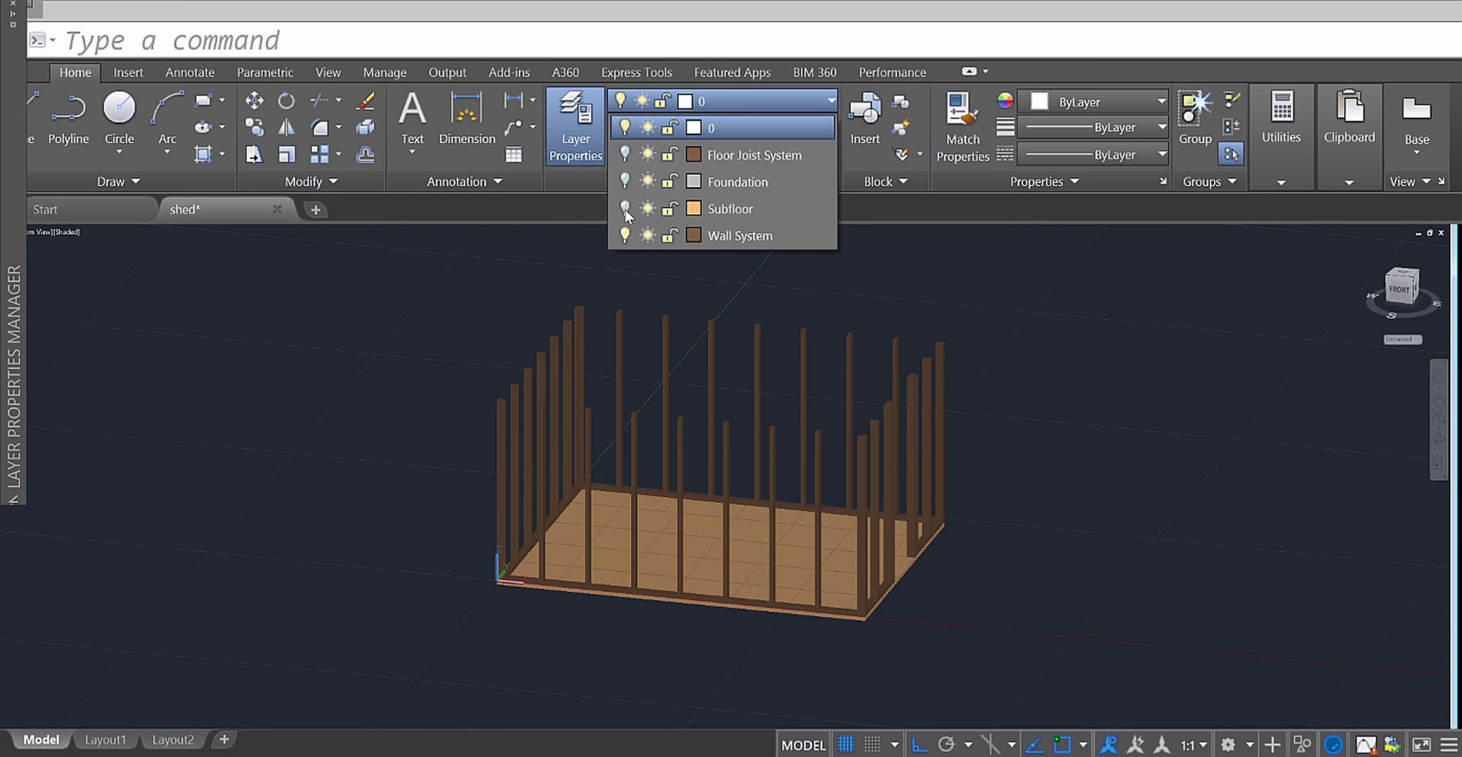
pyautogui.click(625, 182)
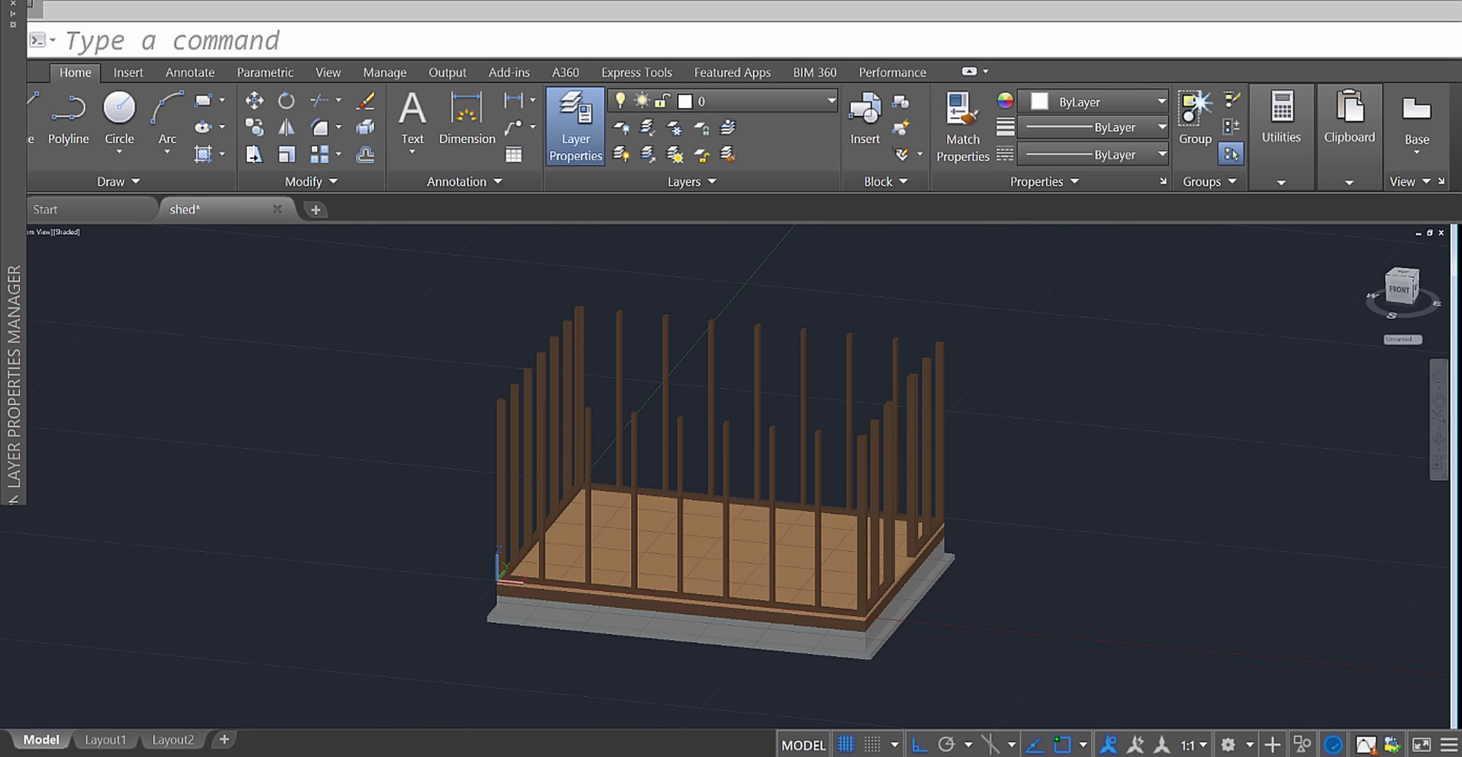
pyautogui.keyDown('shift'); pyautogui.moveTo(935, 457); pyautogui.dragTo(885, 500, button='middle'); pyautogui.keyUp('shift')
pyautogui.moveTo(885, 500); pyautogui.dragTo(860, 603, button='middle')
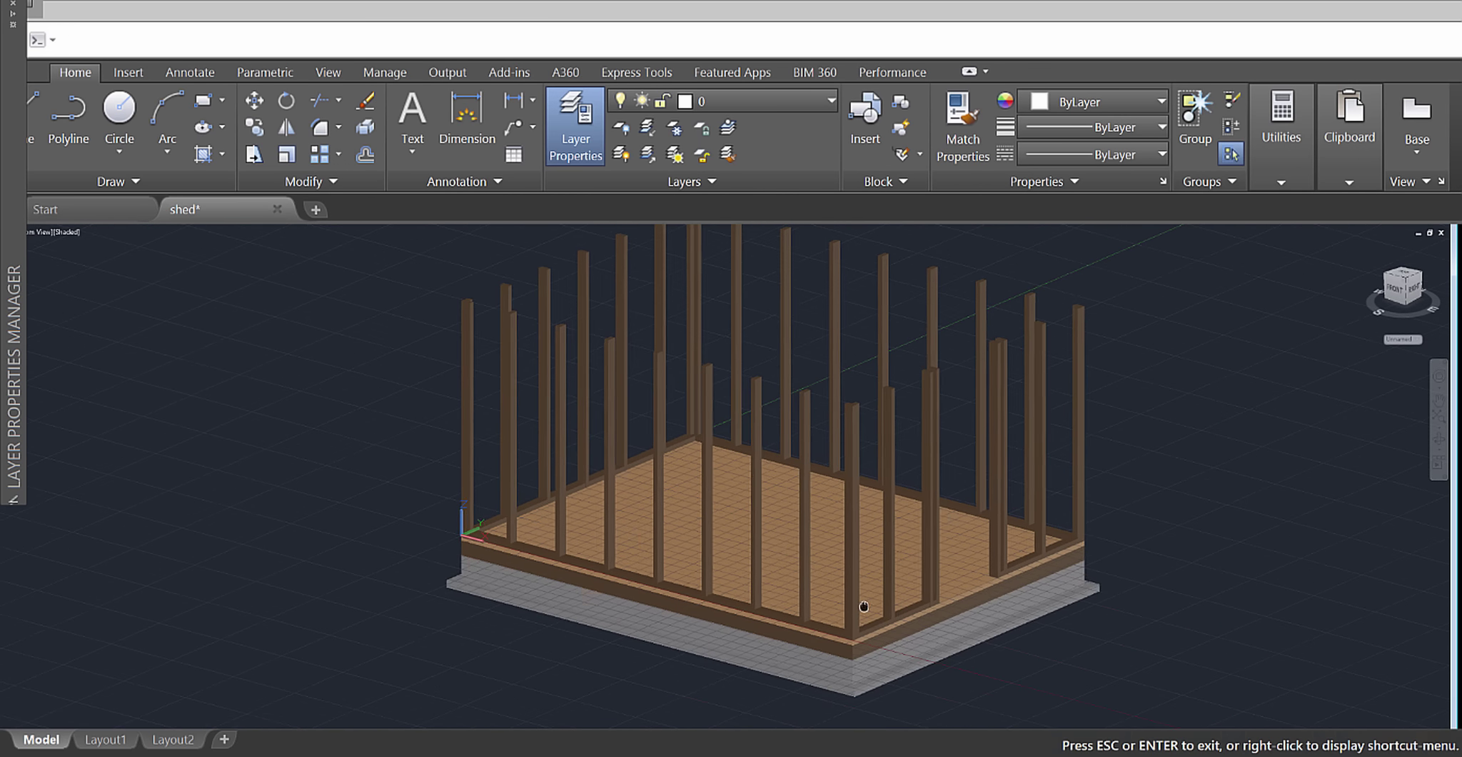